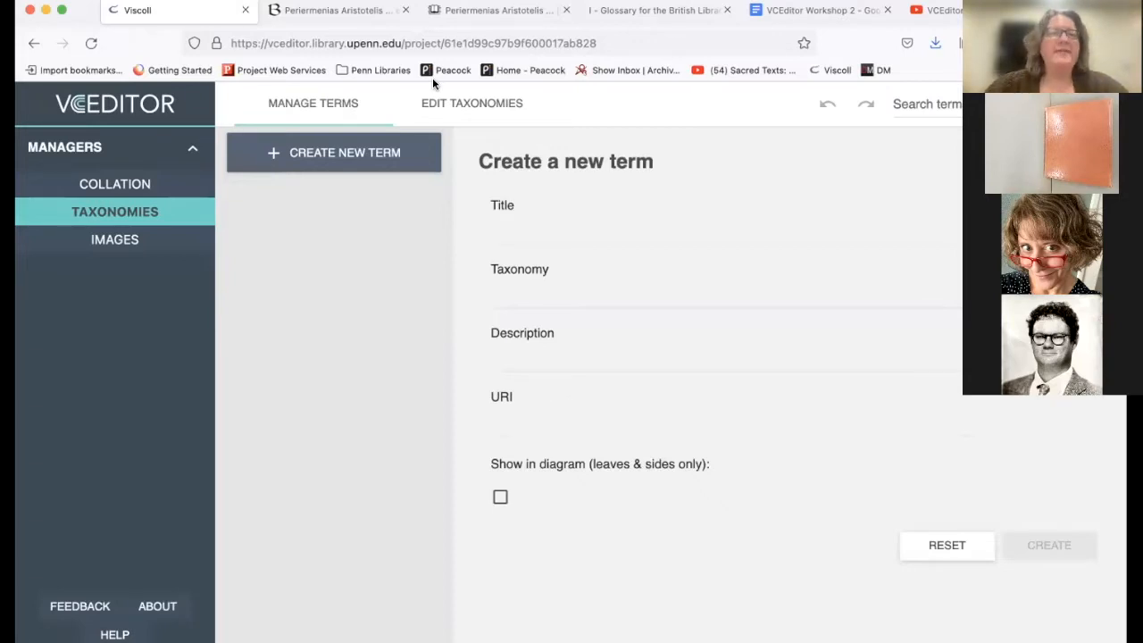
- Read the LJS 101 manuscript description on the BiblioPhilly page and the Contents entries in its Franklin catalog record
{"action": "left_click", "coordinate": [294, 12]}
{"action": "scroll", "coordinate": [338, 276], "scroll_direction": "down", "scroll_amount": 1}
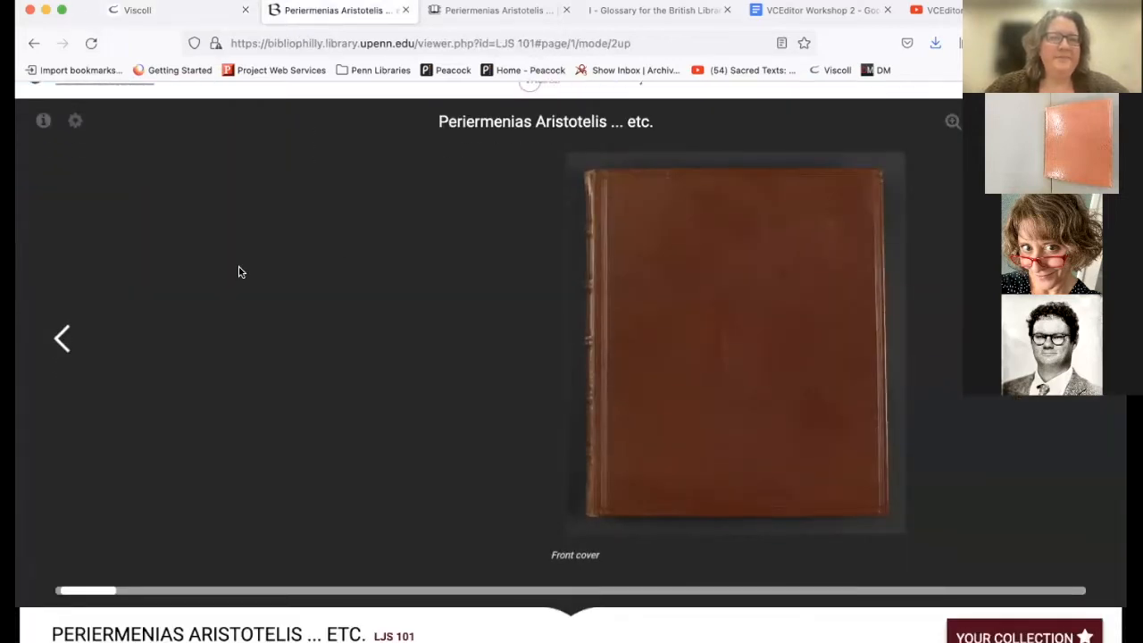
{"action": "scroll", "coordinate": [239, 271], "scroll_direction": "down", "scroll_amount": 3}
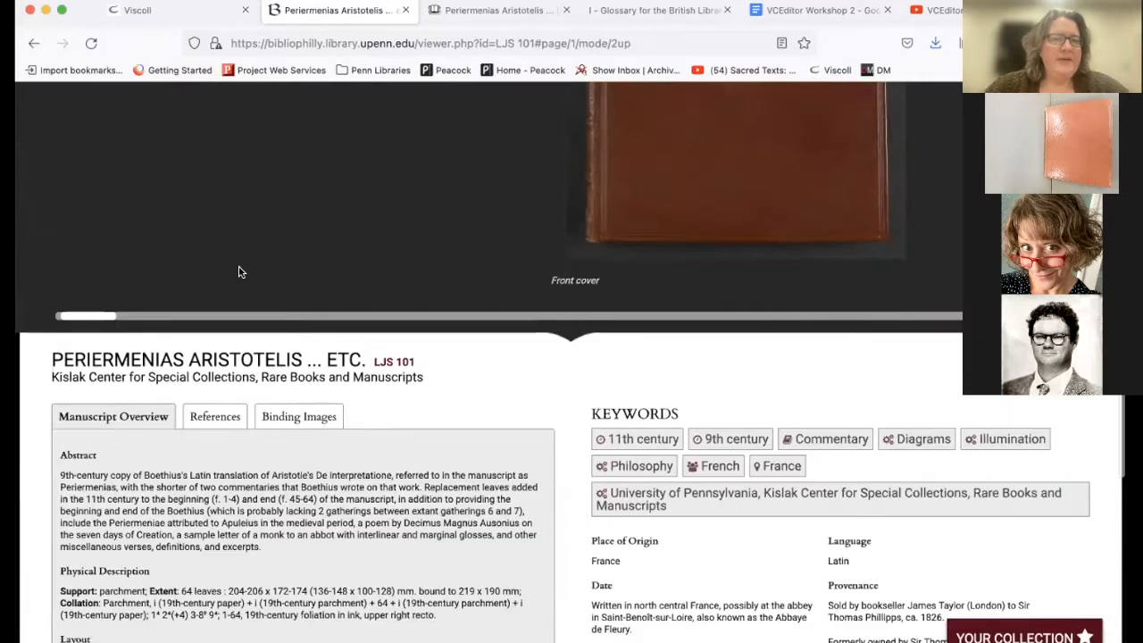
{"action": "scroll", "coordinate": [239, 271], "scroll_direction": "down", "scroll_amount": 4}
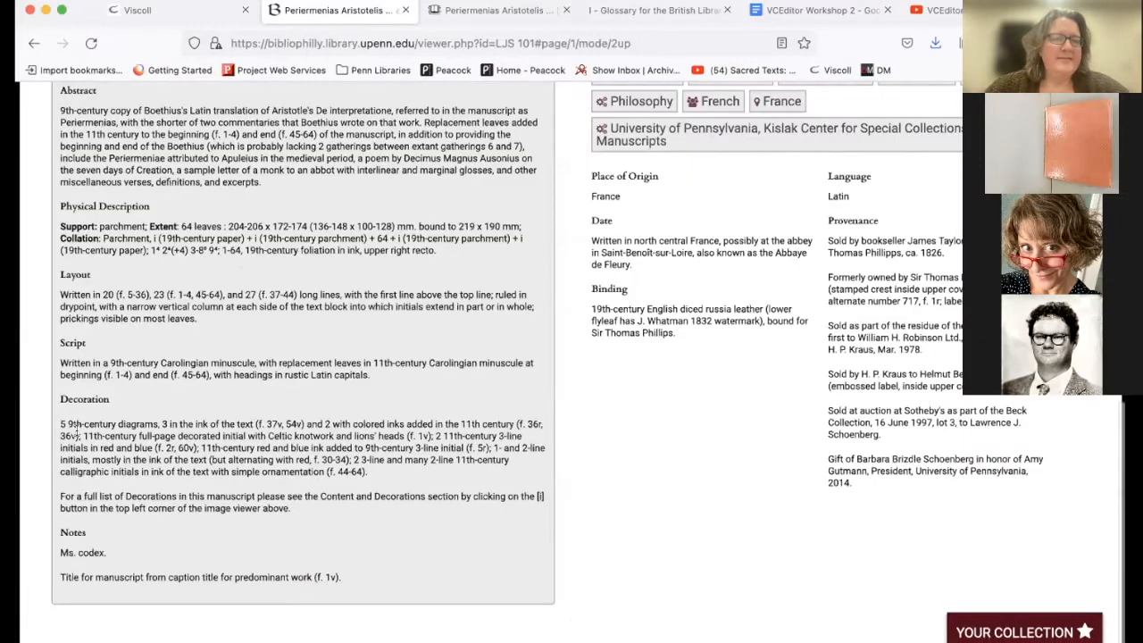
{"action": "scroll", "coordinate": [215, 452], "scroll_direction": "up", "scroll_amount": 1}
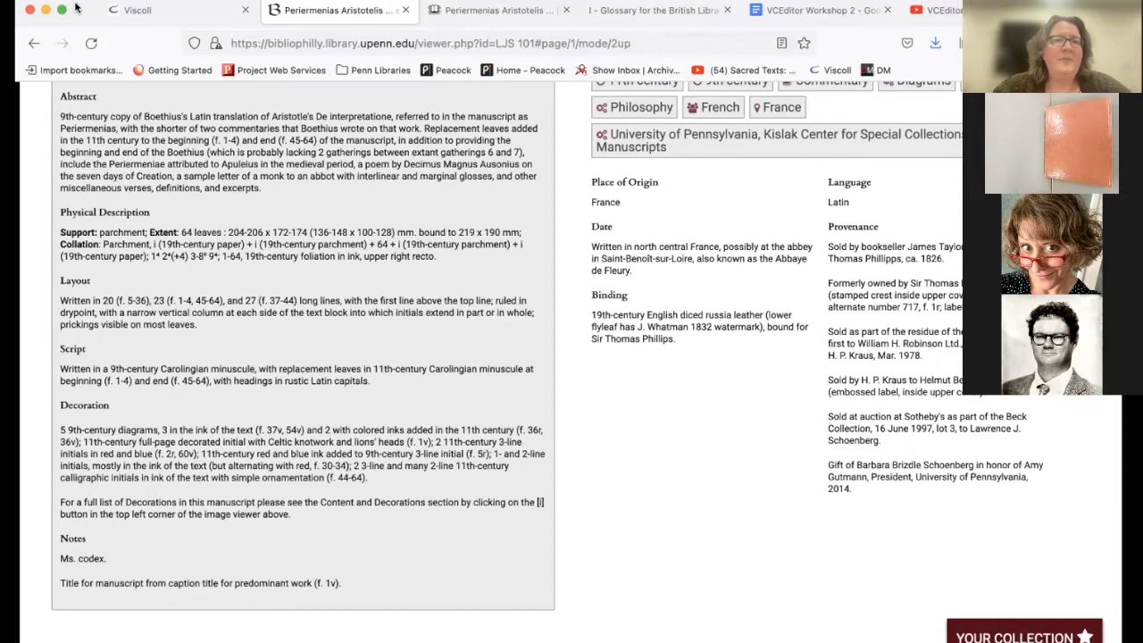
{"action": "left_click", "coordinate": [493, 12]}
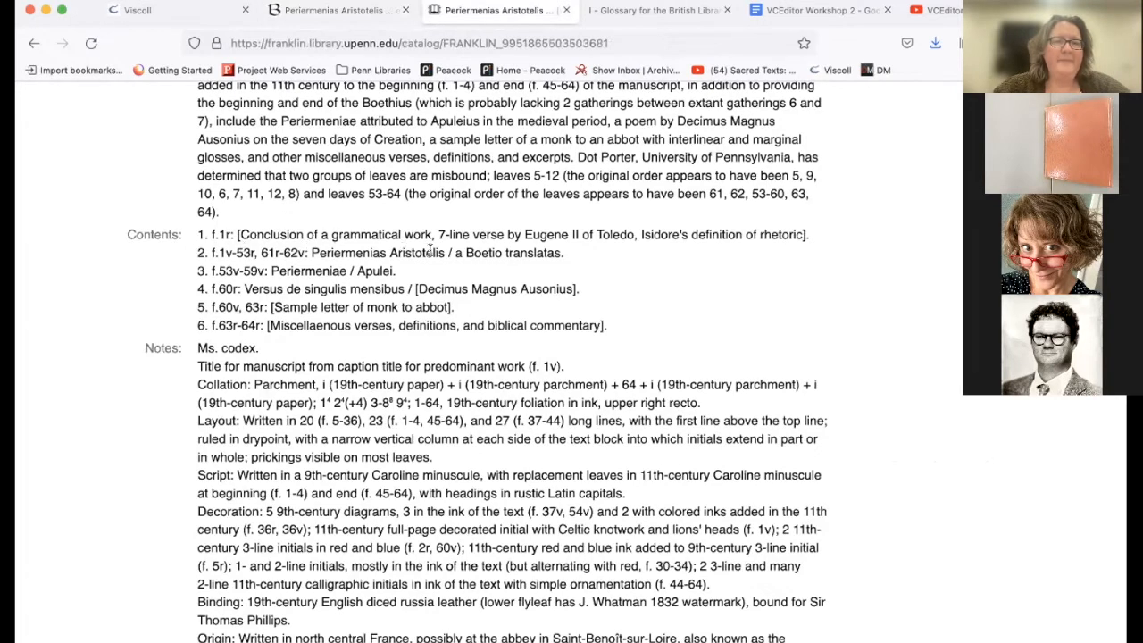
{"action": "left_click_drag", "start_coordinate": [389, 252], "coordinate": [565, 255]}
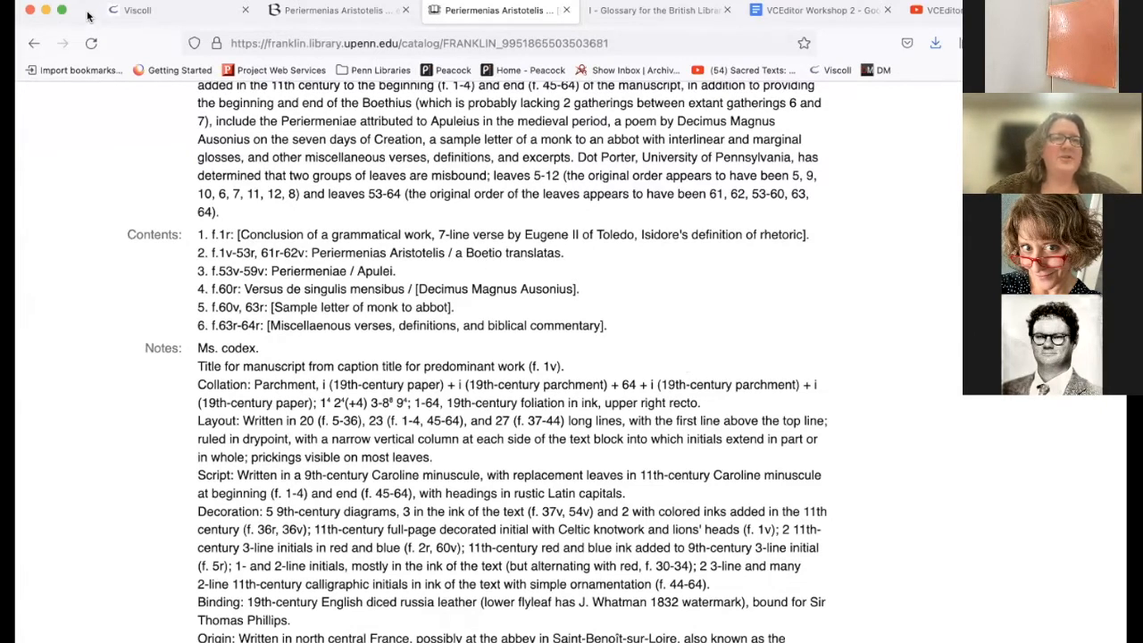
- Switch back to the VCEditor project and create a new taxonomy named "Textual Contents"
{"action": "left_click", "coordinate": [140, 12]}
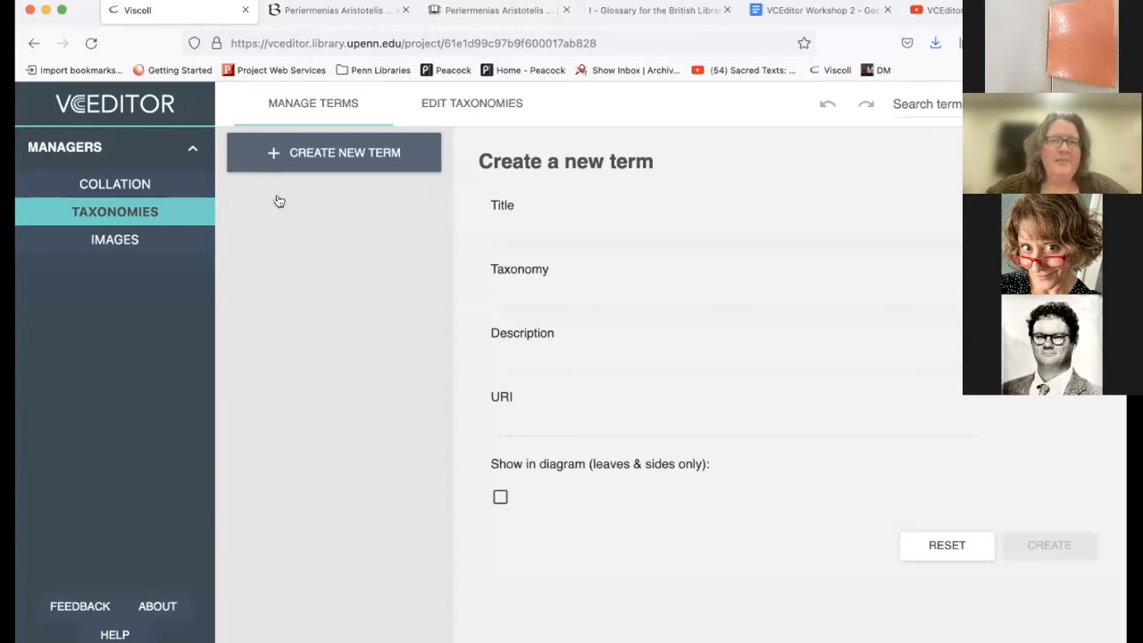
{"action": "left_click", "coordinate": [466, 106]}
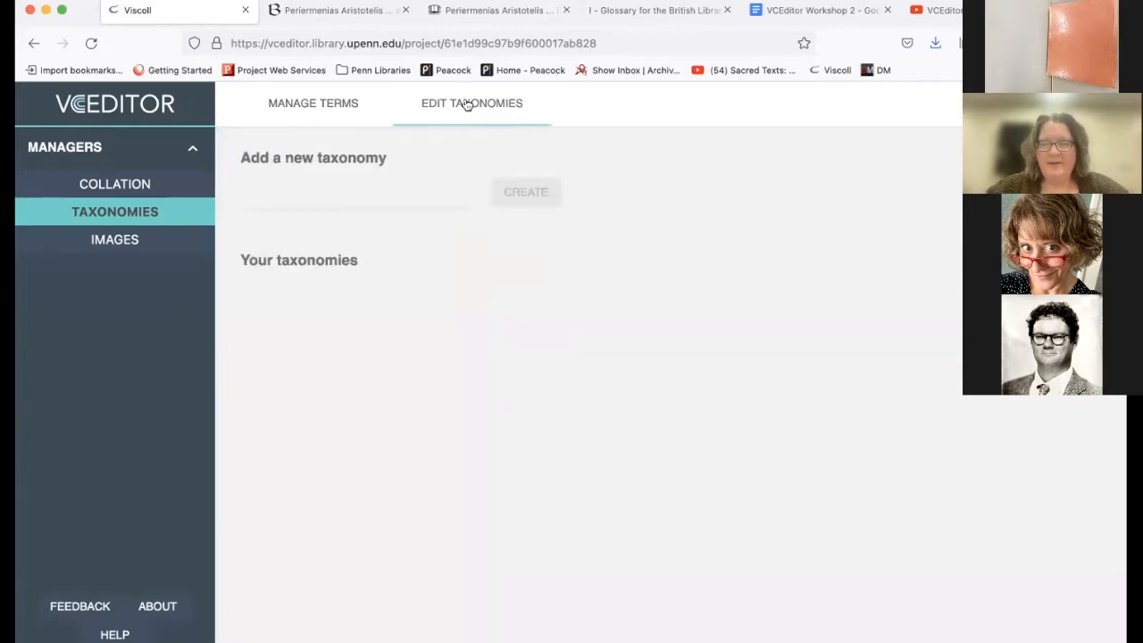
{"action": "left_click", "coordinate": [381, 191]}
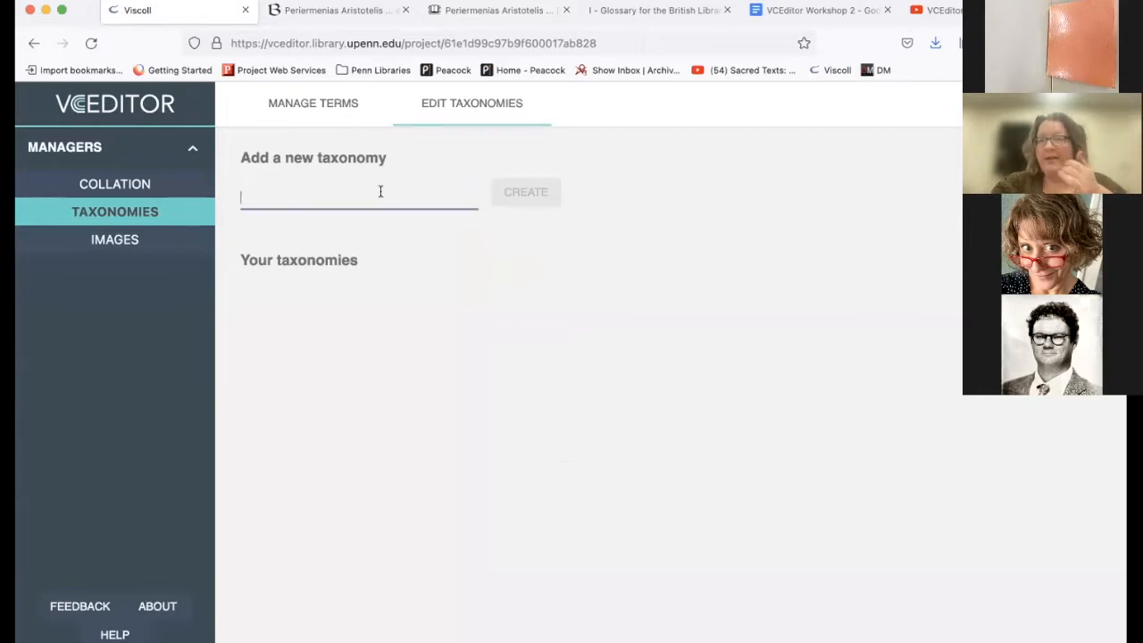
{"action": "type", "text": "G"}
{"action": "key", "text": "BackSpace"}
{"action": "type", "text": "Tex"}
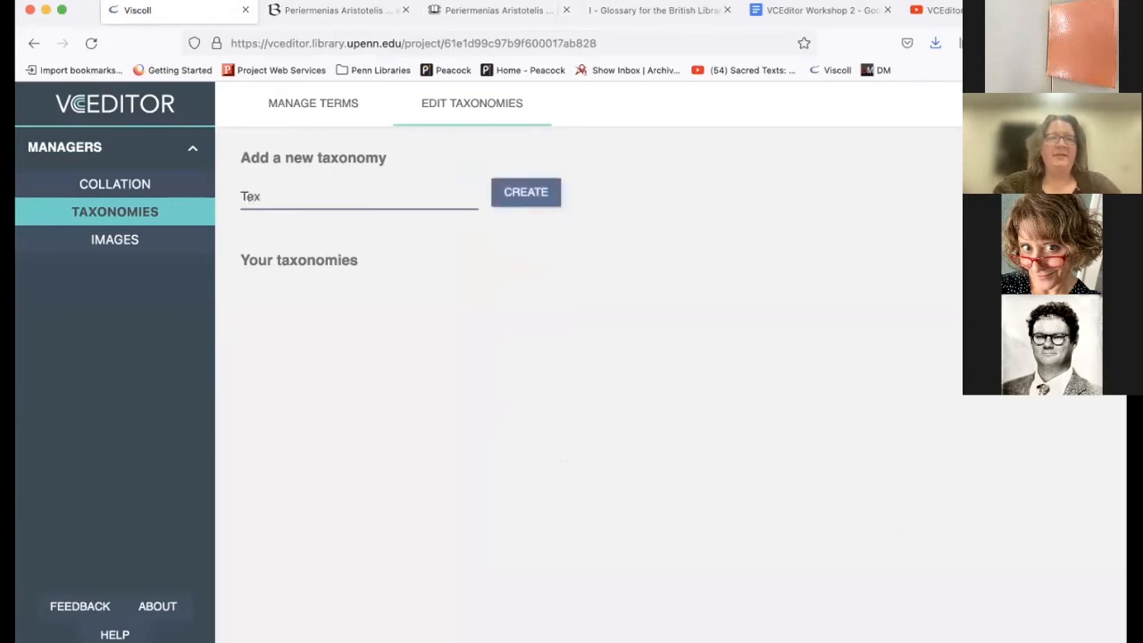
{"action": "type", "text": "tual Contents"}
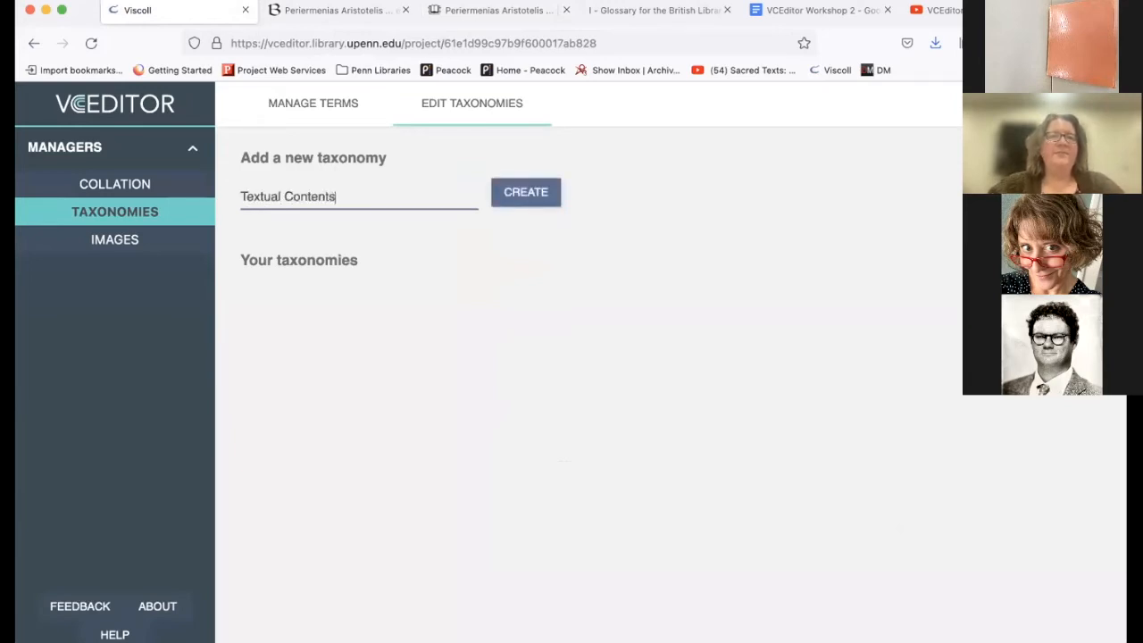
{"action": "left_click", "coordinate": [544, 195]}
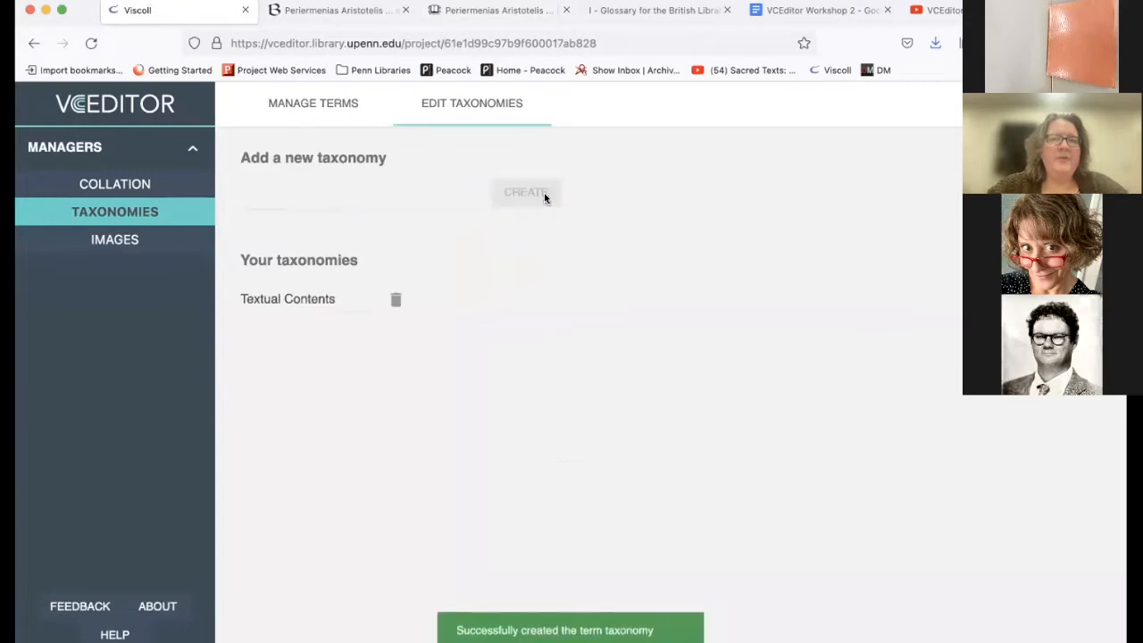
- Create two more taxonomies named "Centuries" and "Diagrams & Initials"
{"action": "left_click", "coordinate": [381, 202]}
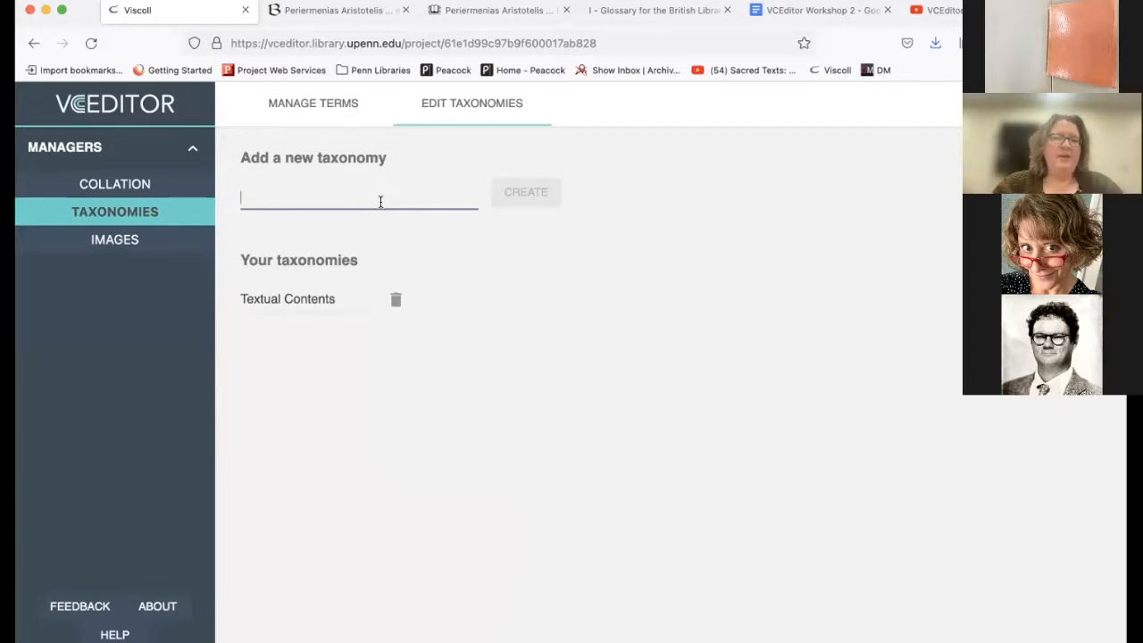
{"action": "type", "text": "Centuries"}
{"action": "left_click", "coordinate": [524, 192]}
{"action": "left_click", "coordinate": [345, 196]}
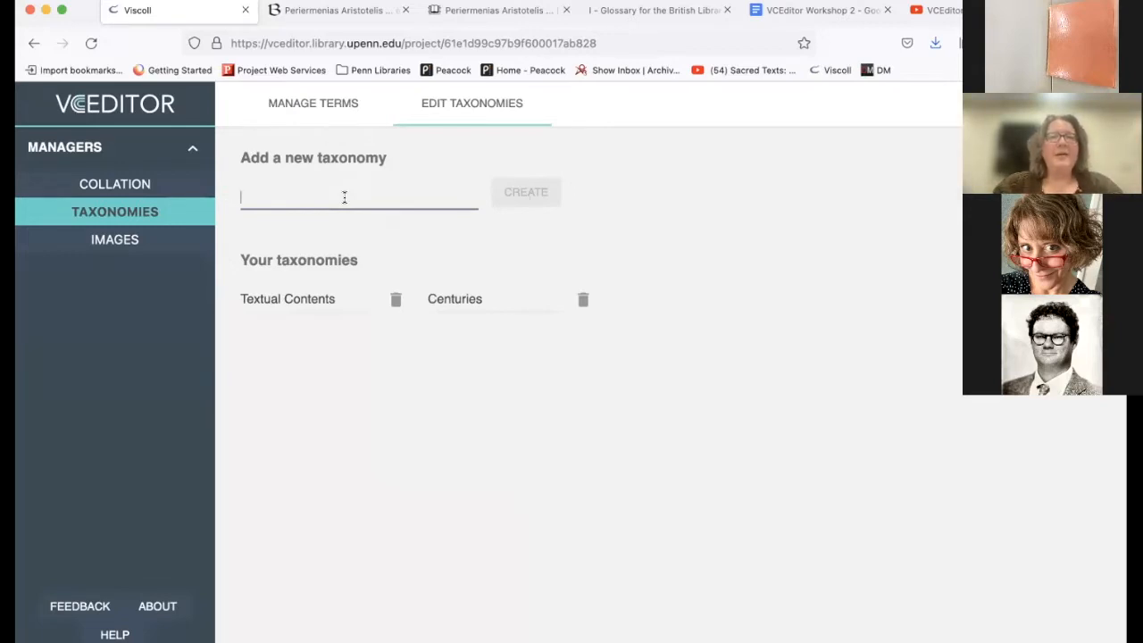
{"action": "type", "text": "Diagr"}
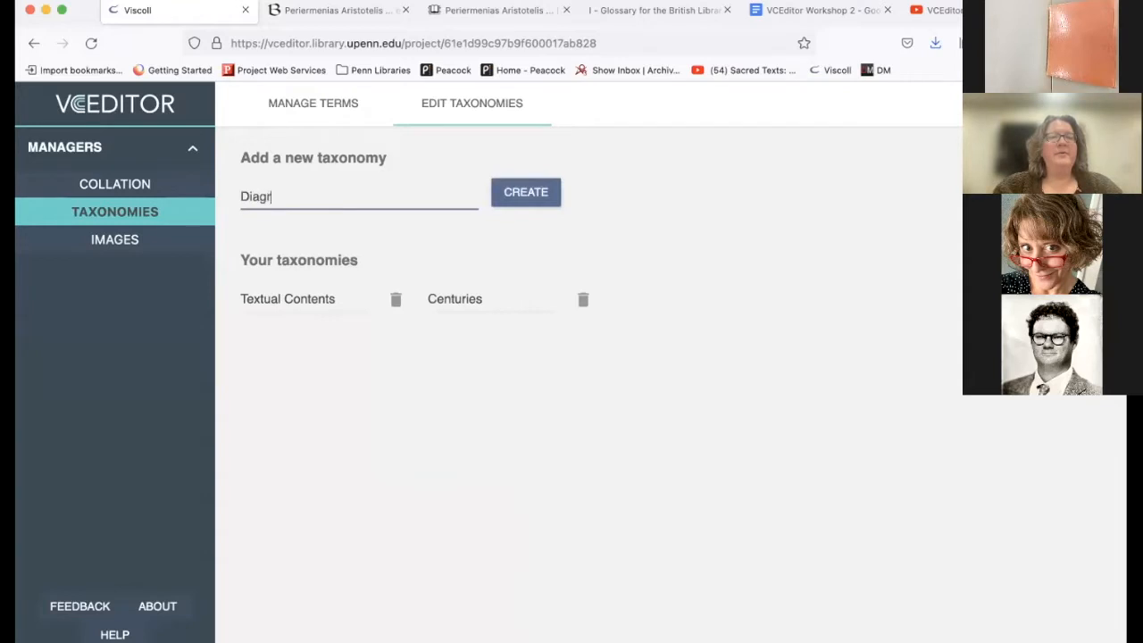
{"action": "type", "text": "ams & Initials"}
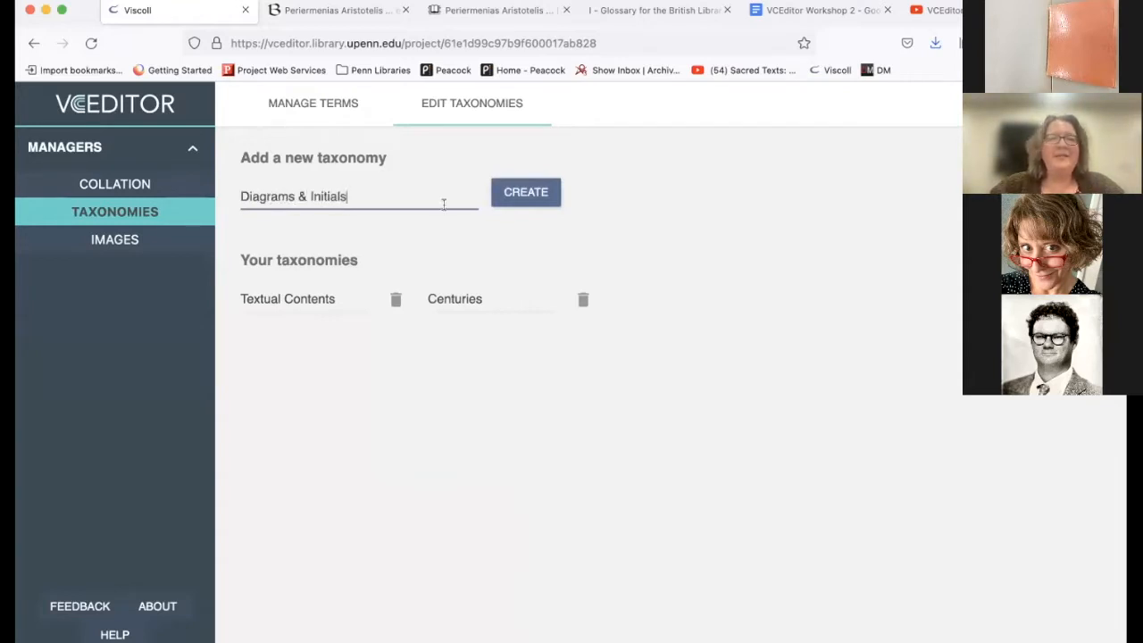
{"action": "left_click", "coordinate": [526, 199]}
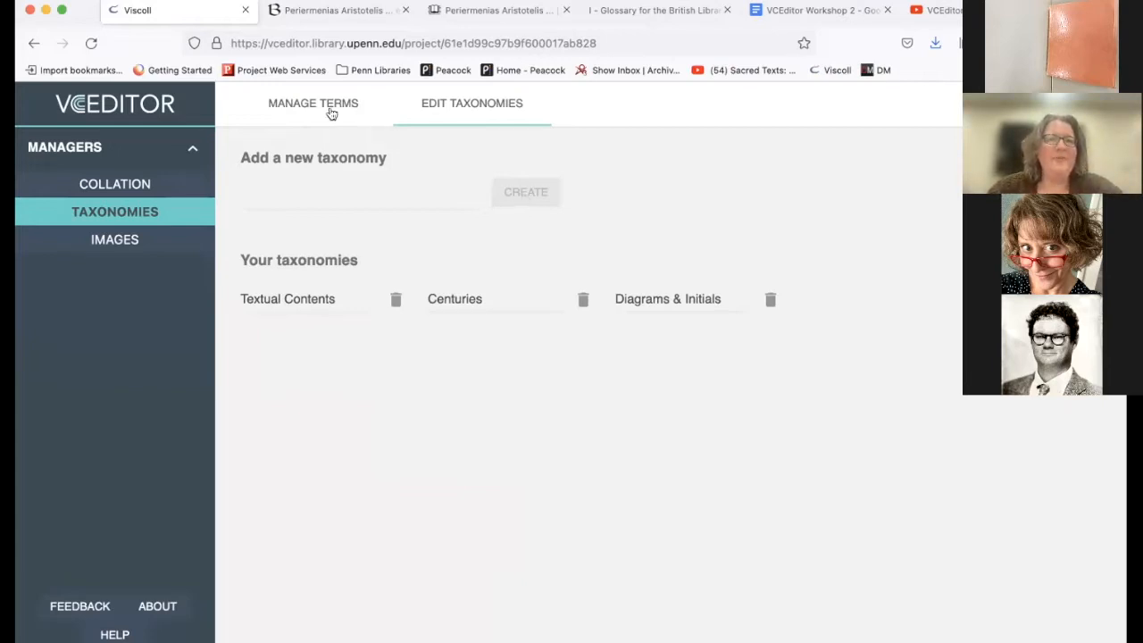
- Begin a new term in VCEditor and fill its title with the bracketed f.1r entry copied from the Franklin record's Contents
{"action": "left_click", "coordinate": [331, 112]}
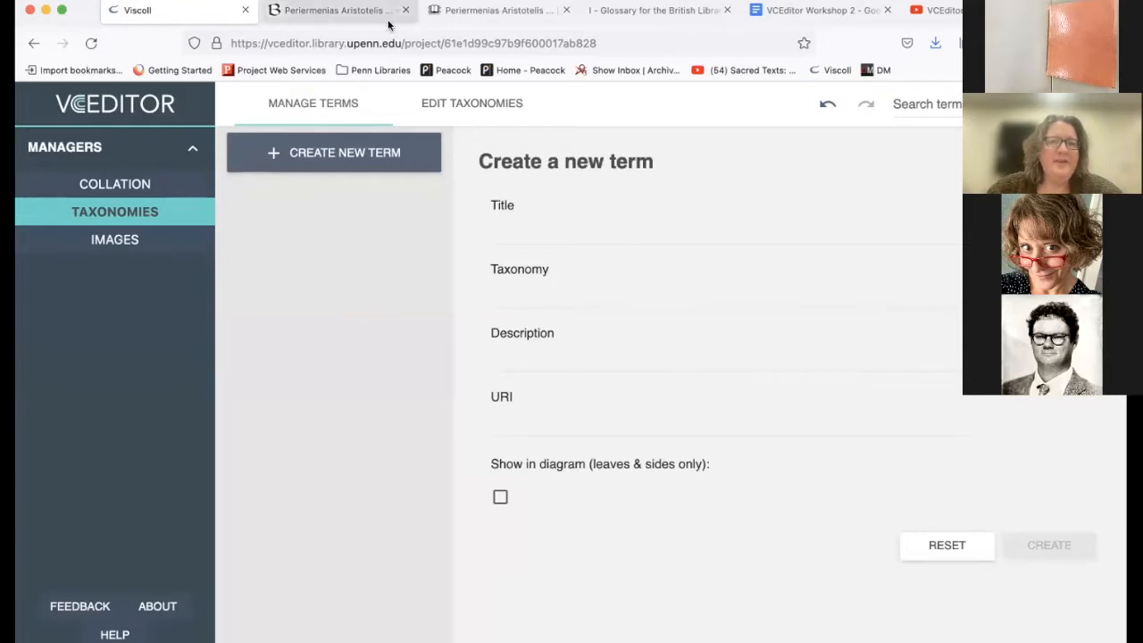
{"action": "left_click", "coordinate": [482, 23]}
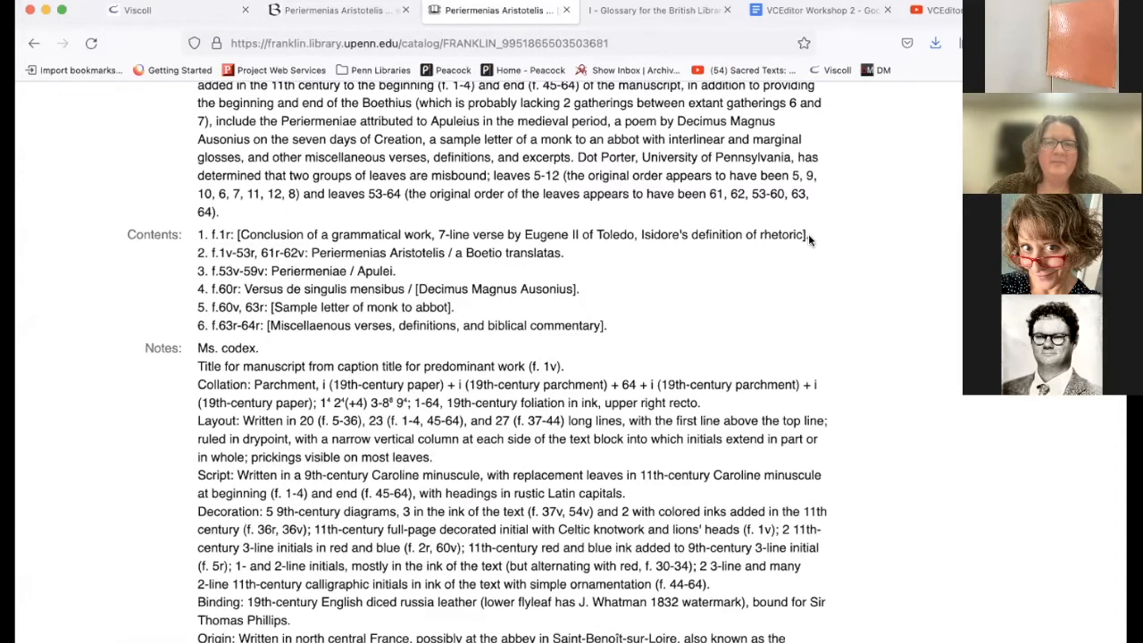
{"action": "left_click_drag", "start_coordinate": [806, 234], "coordinate": [234, 234]}
{"action": "key", "text": "super+c"}
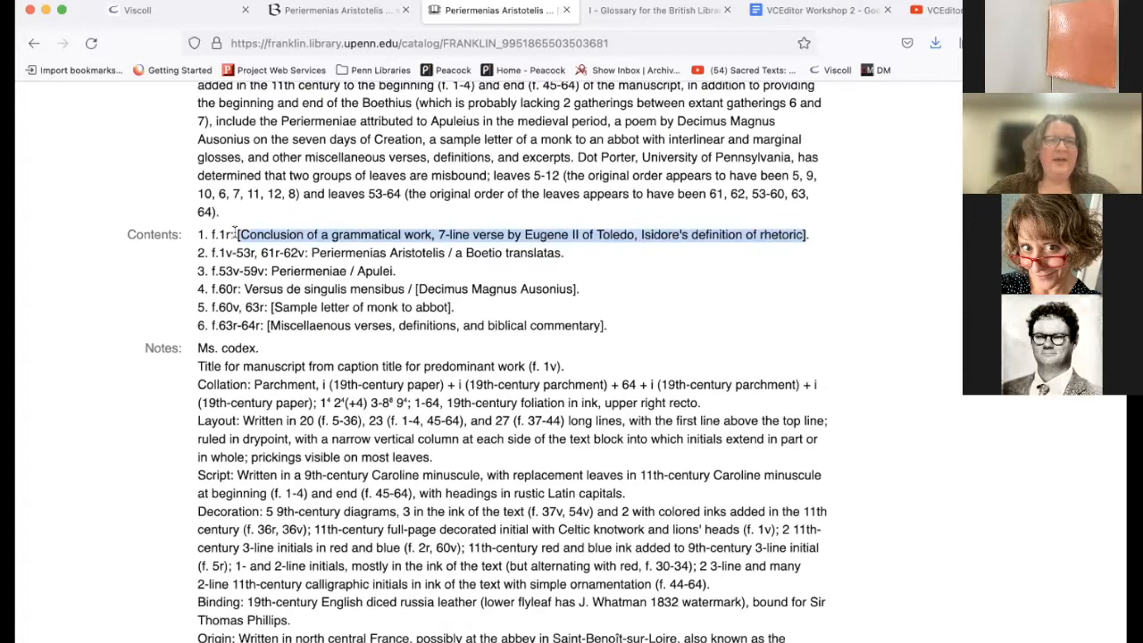
{"action": "left_click", "coordinate": [188, 17]}
{"action": "left_click", "coordinate": [568, 235]}
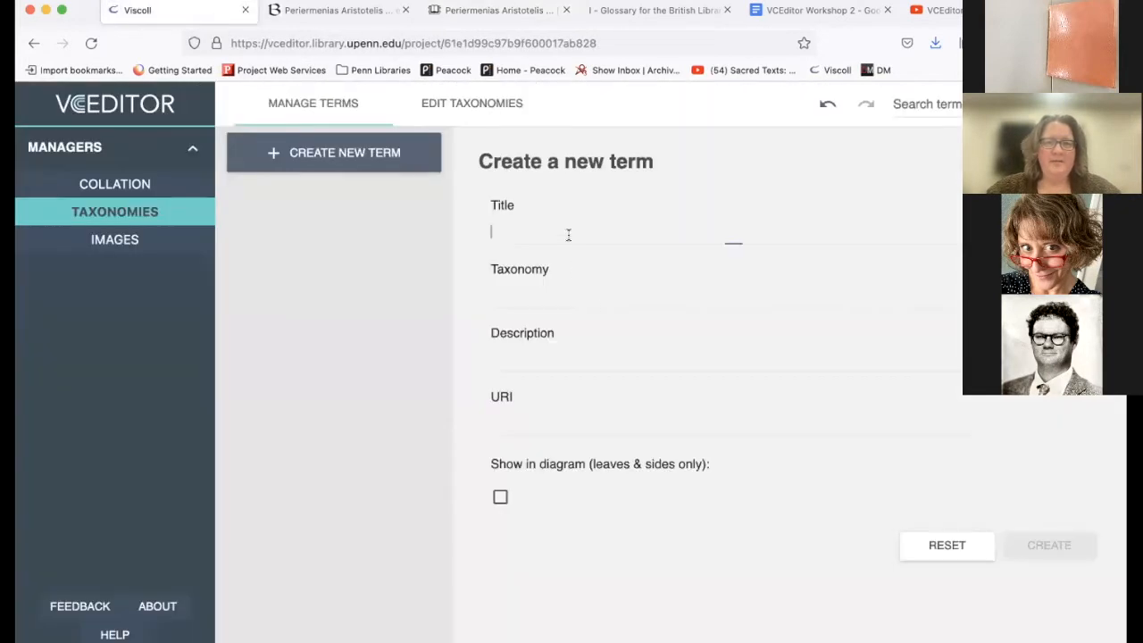
{"action": "key", "text": "super+v"}
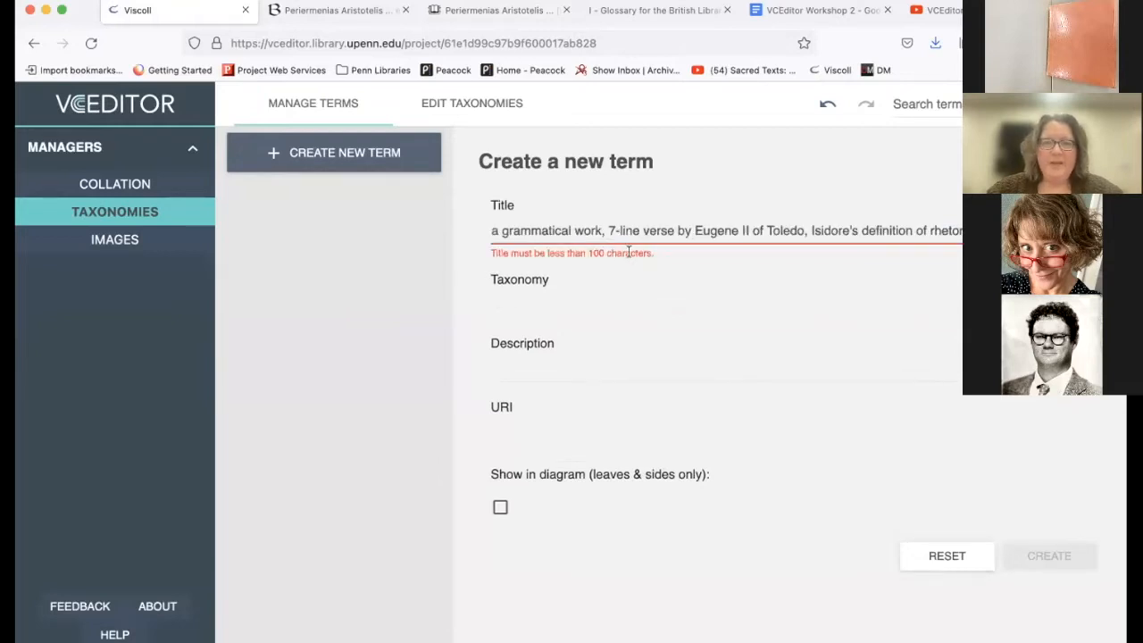
- Shorten the new term's title by replacing its ending "of rhetoric]" with "..."
{"action": "left_click_drag", "start_coordinate": [85, 16], "coordinate": [53, 11]}
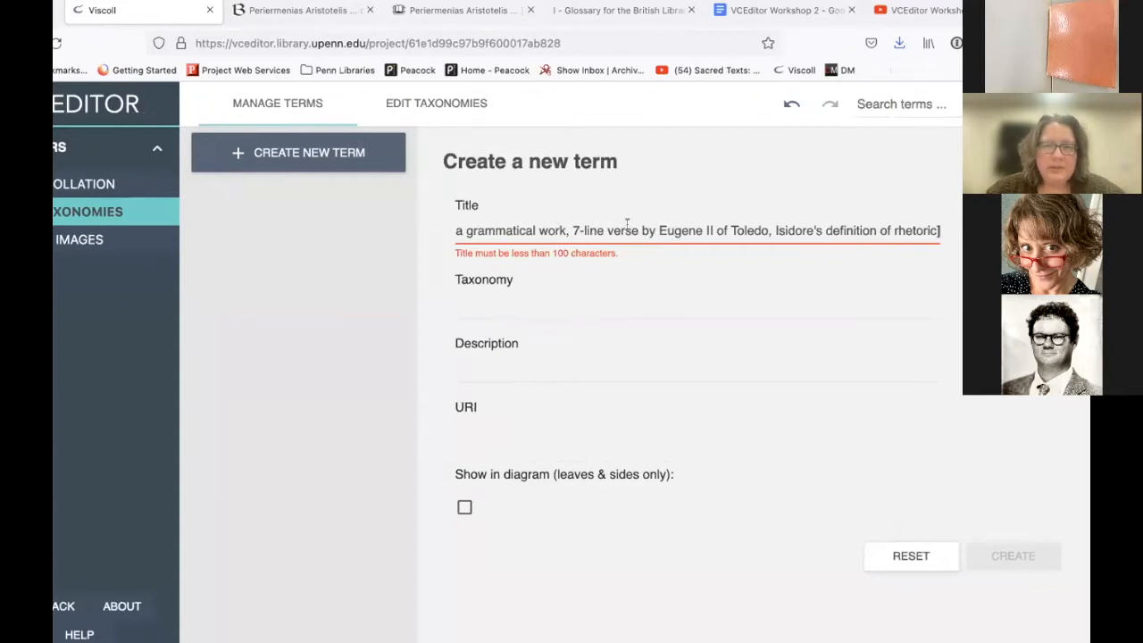
{"action": "scroll", "coordinate": [741, 217], "scroll_direction": "left", "scroll_amount": 5}
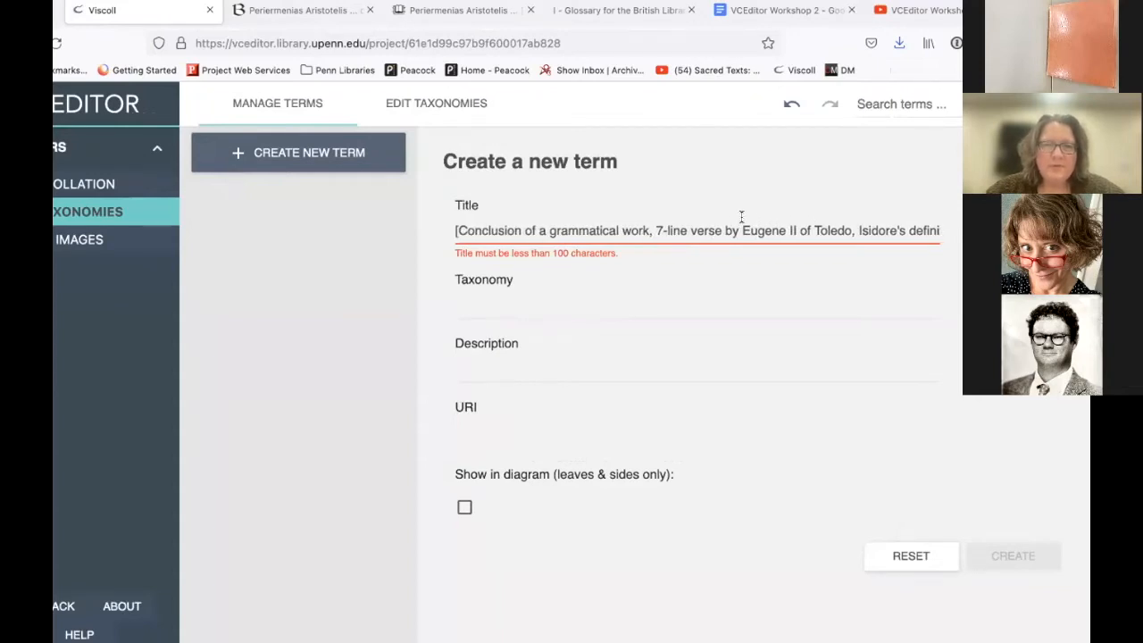
{"action": "scroll", "coordinate": [727, 215], "scroll_direction": "right", "scroll_amount": 5}
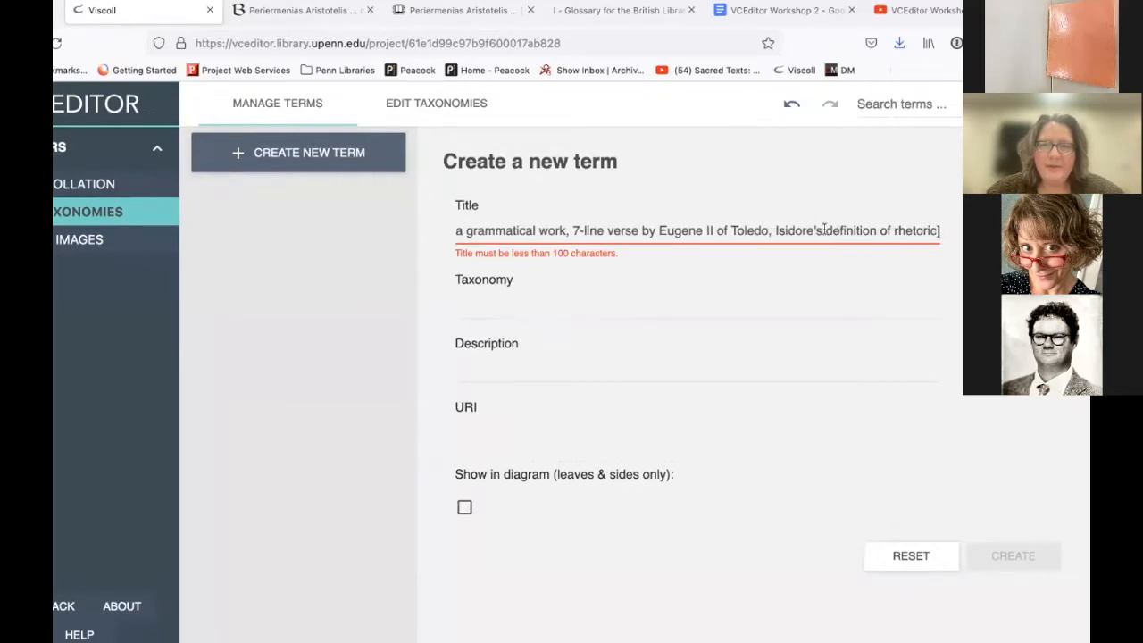
{"action": "left_click_drag", "start_coordinate": [879, 230], "coordinate": [939, 231]}
{"action": "type", "text": "///"}
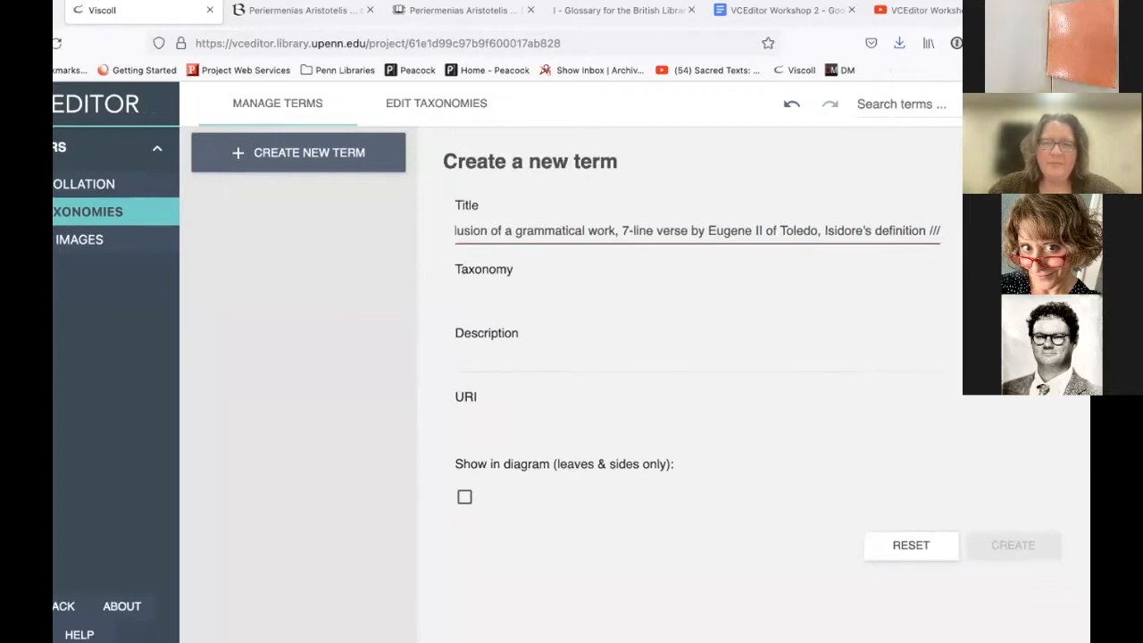
{"action": "key", "text": "BackSpace"}
{"action": "key", "text": "BackSpace"}
{"action": "key", "text": "BackSpace"}
{"action": "type", "text": "..."}
- Assign the term to the Textual Contents taxonomy, enable showing it in the diagram, and create it
{"action": "left_click", "coordinate": [699, 293]}
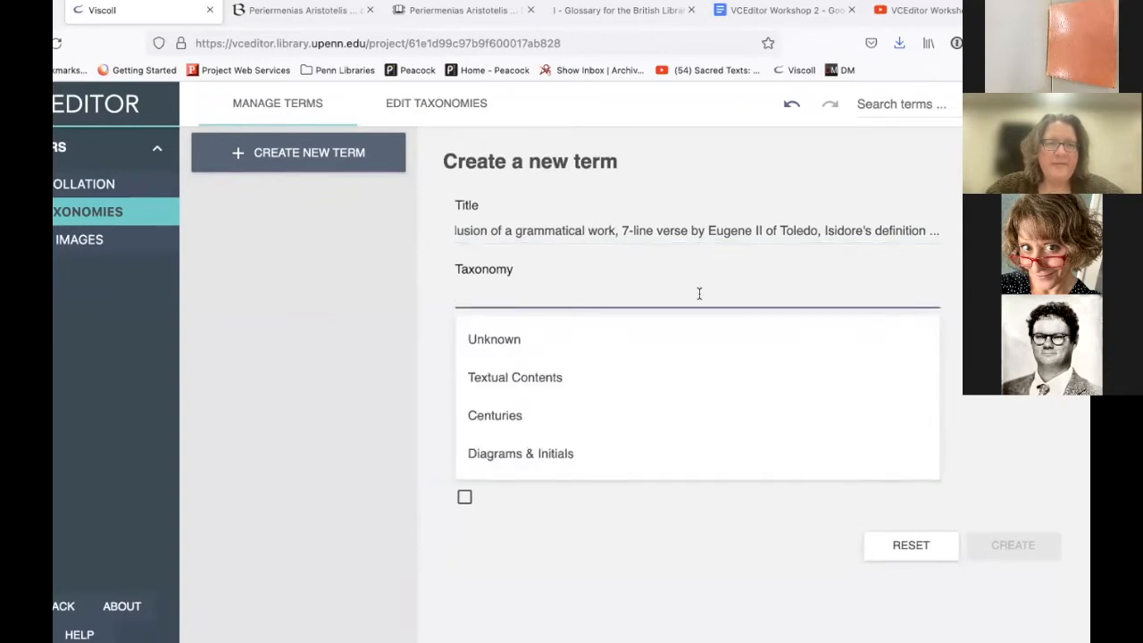
{"action": "left_click", "coordinate": [546, 379]}
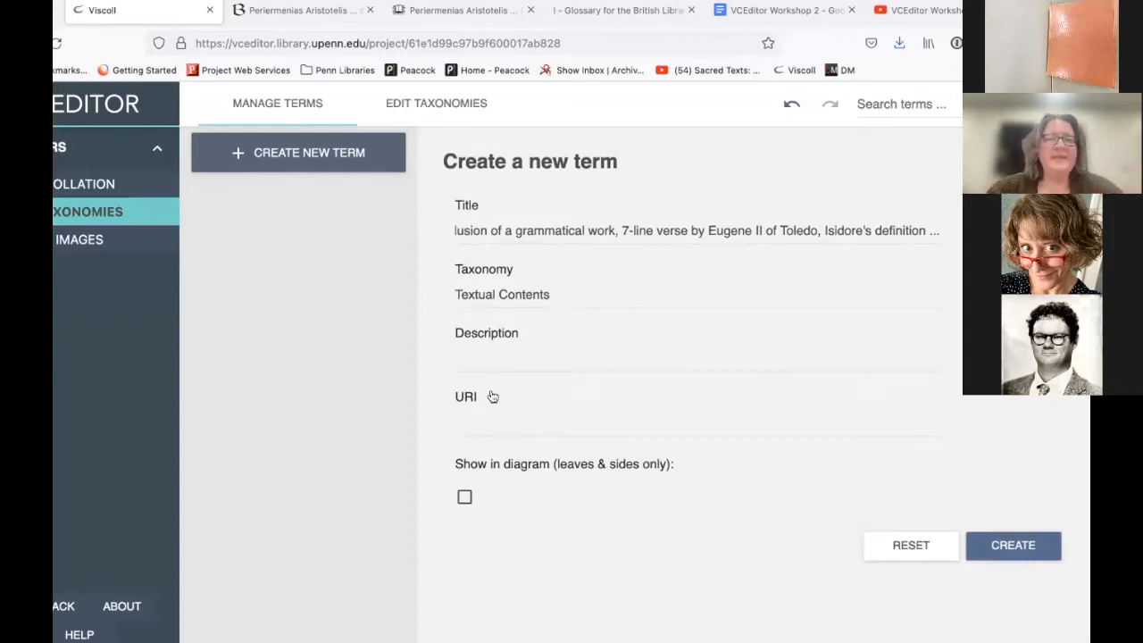
{"action": "left_click", "coordinate": [465, 497]}
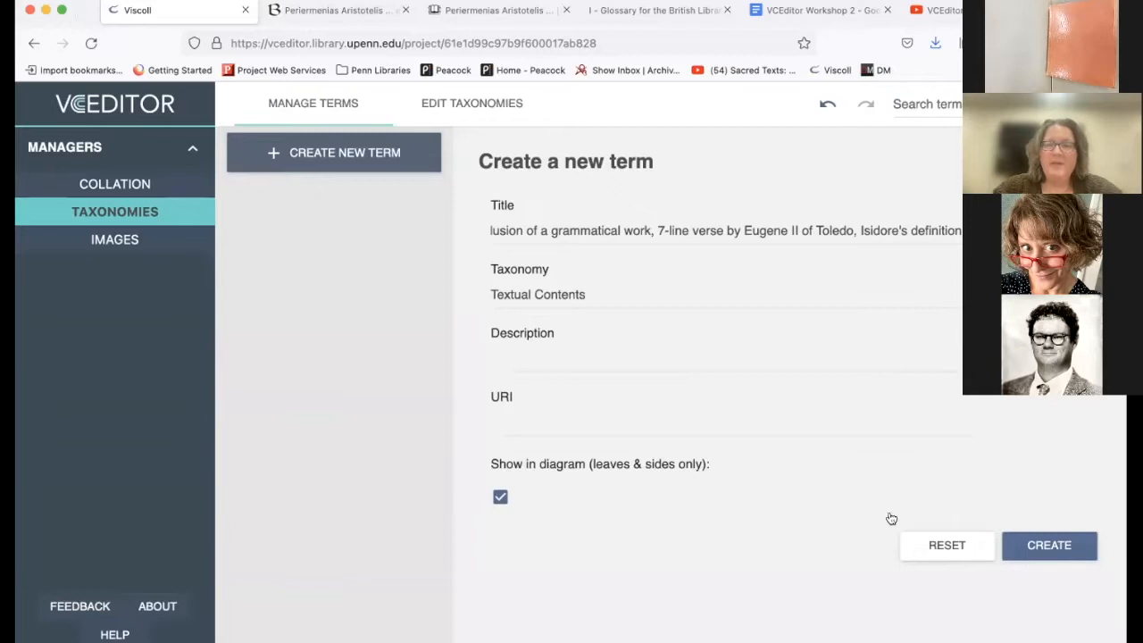
{"action": "left_click", "coordinate": [1038, 552]}
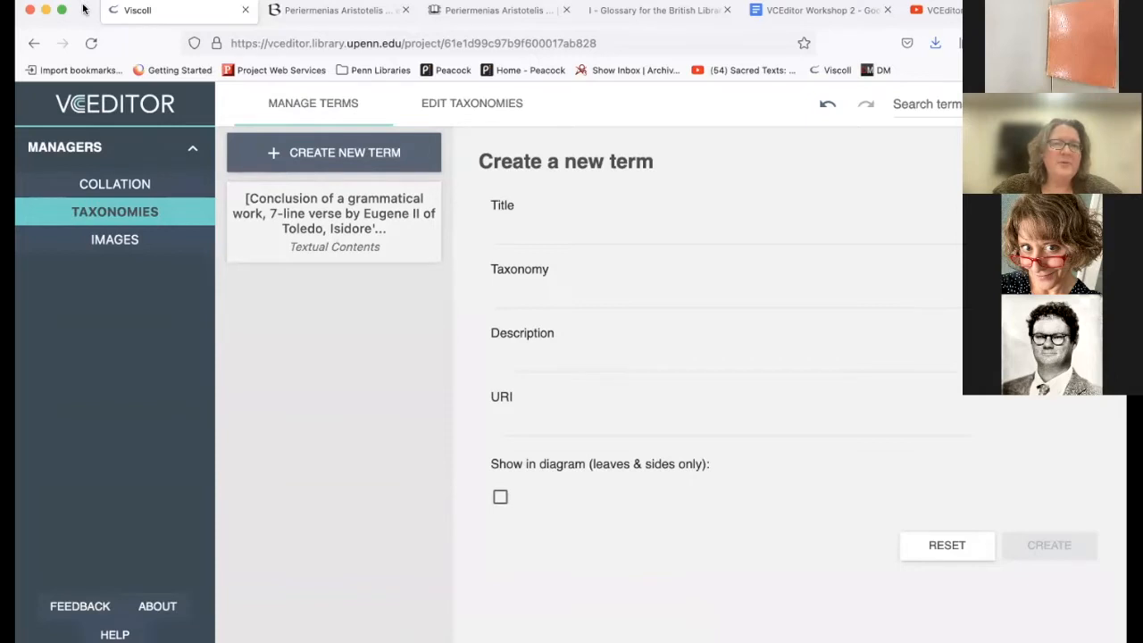
- Copy "Periermenias Aristotelis / a Boetio translatas." from the Franklin record's Contents into the title of another new term in VCEditor
{"action": "left_click", "coordinate": [495, 10]}
{"action": "left_click_drag", "start_coordinate": [565, 260], "coordinate": [300, 259]}
{"action": "key", "text": "super+c"}
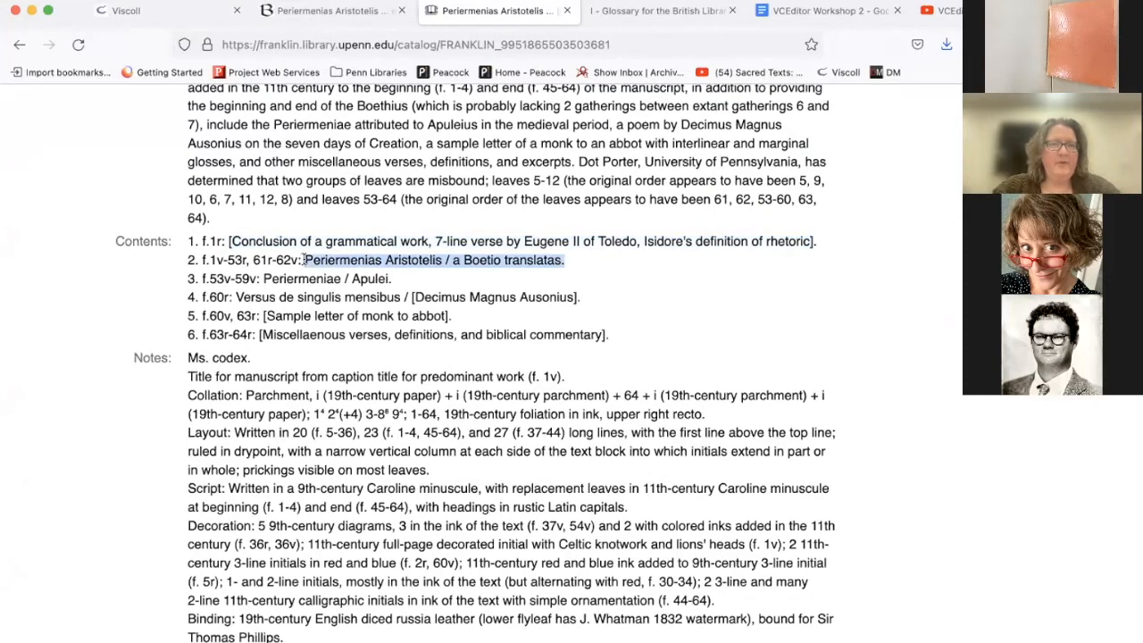
{"action": "left_click", "coordinate": [125, 10]}
{"action": "left_click", "coordinate": [664, 226]}
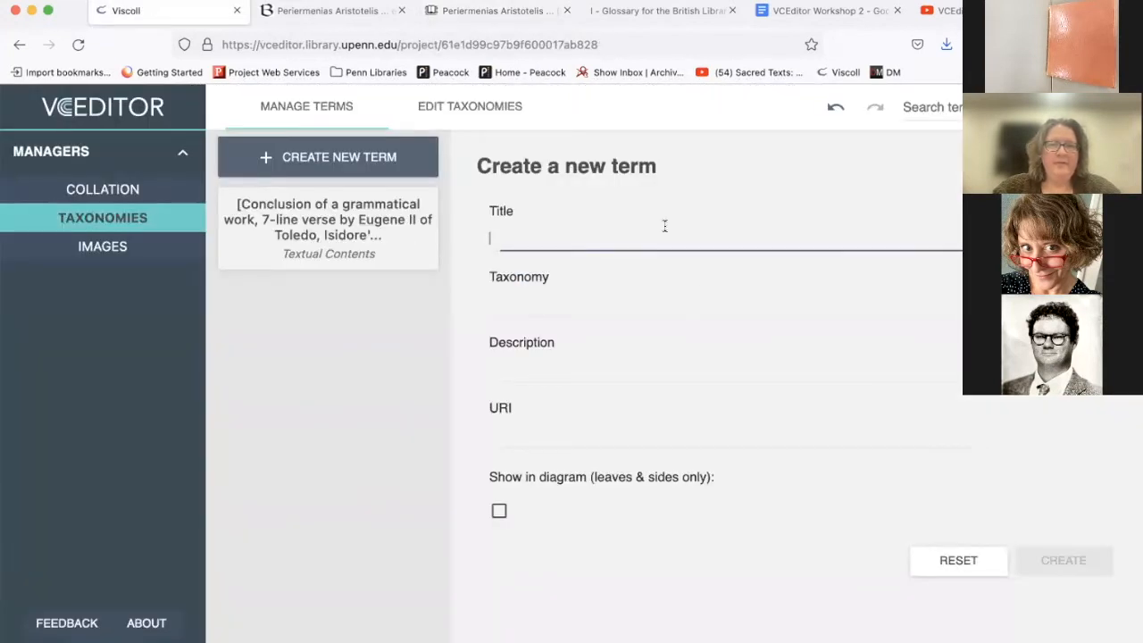
{"action": "key", "text": "super+v"}
- Set the Periermenias Aristotelis term's taxonomy to Textual Contents, enable showing it in the diagram, and create it
{"action": "left_click", "coordinate": [623, 317]}
{"action": "left_click", "coordinate": [591, 396]}
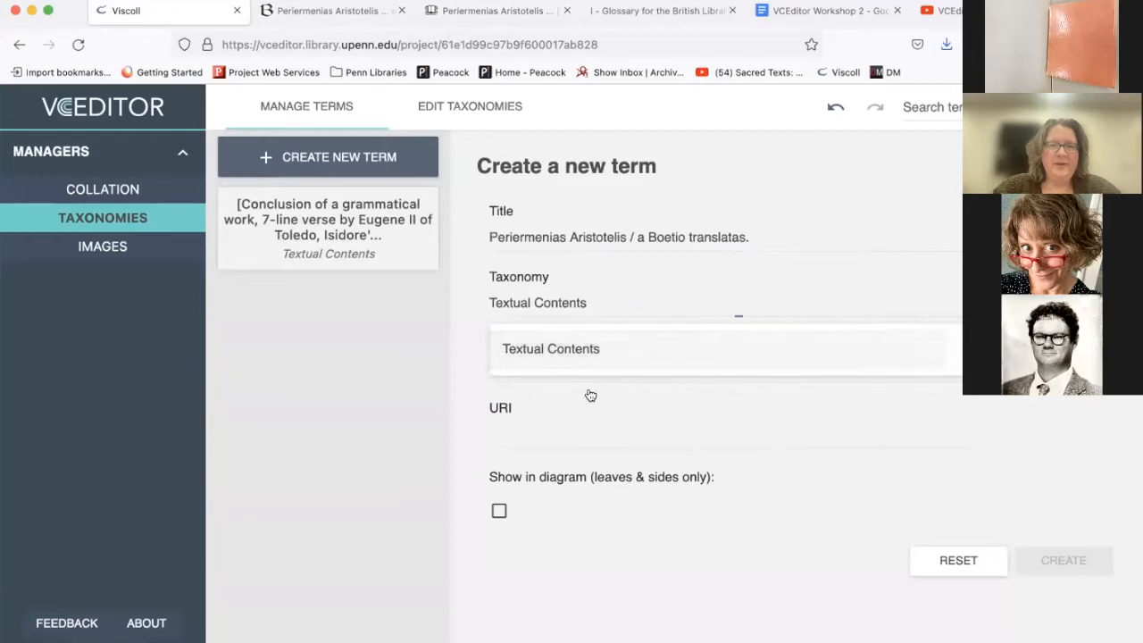
{"action": "left_click", "coordinate": [498, 510]}
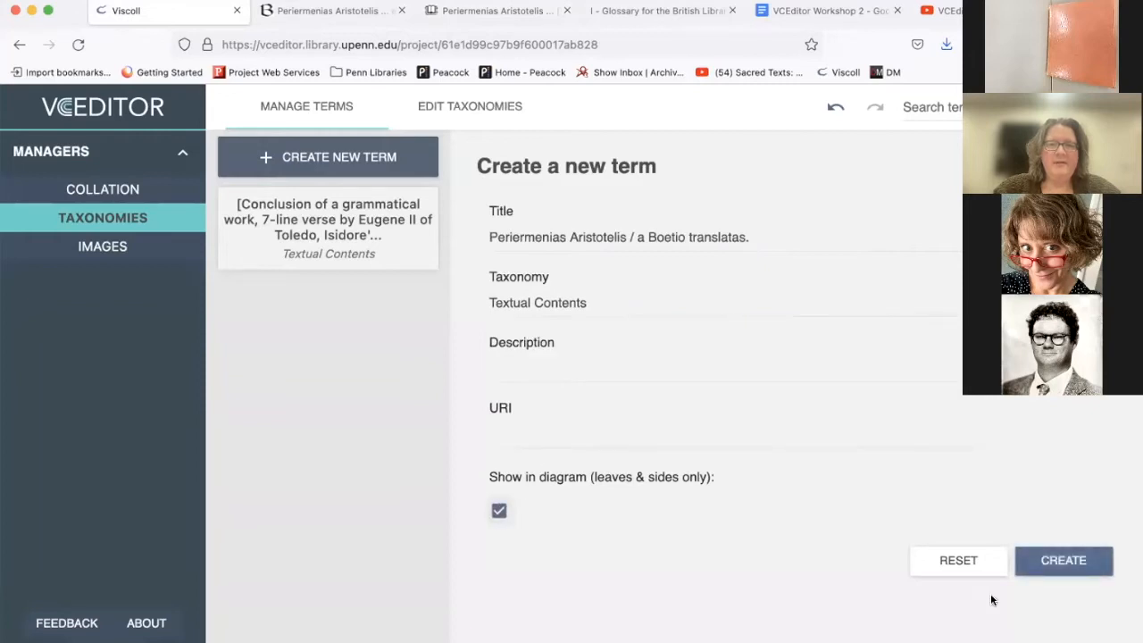
{"action": "left_click", "coordinate": [1075, 569]}
- Copy "Periermeniae / Apulei." from the Franklin record's Contents into the title of a new term in VCEditor
{"action": "left_click", "coordinate": [325, 20]}
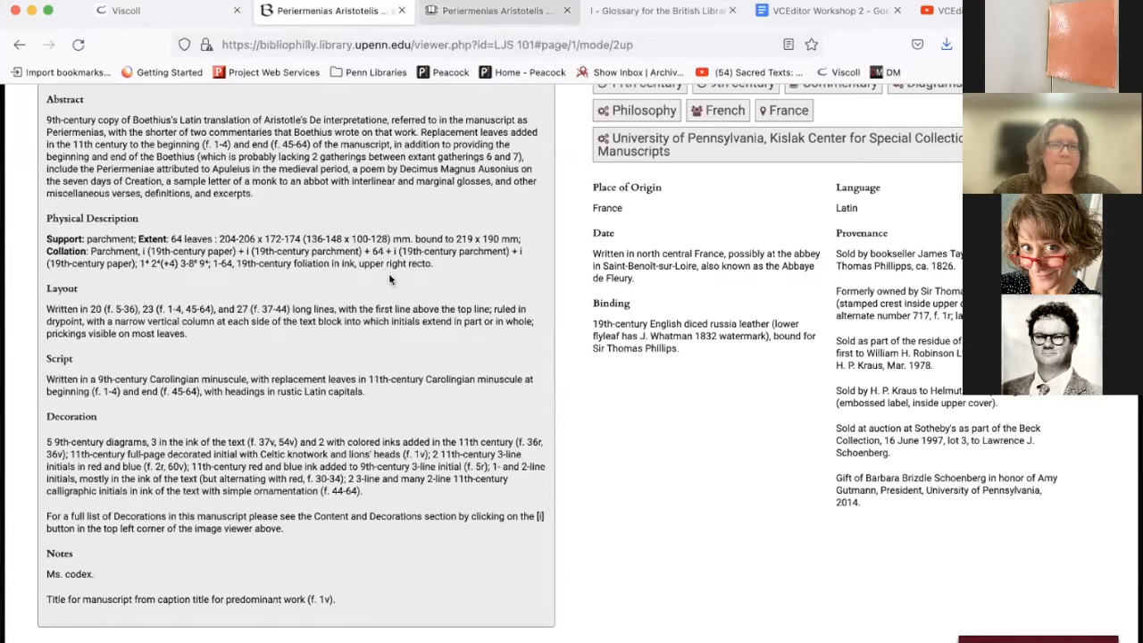
{"action": "key", "text": "ctrl+Tab"}
{"action": "left_click_drag", "start_coordinate": [393, 280], "coordinate": [259, 279]}
{"action": "key", "text": "super+c"}
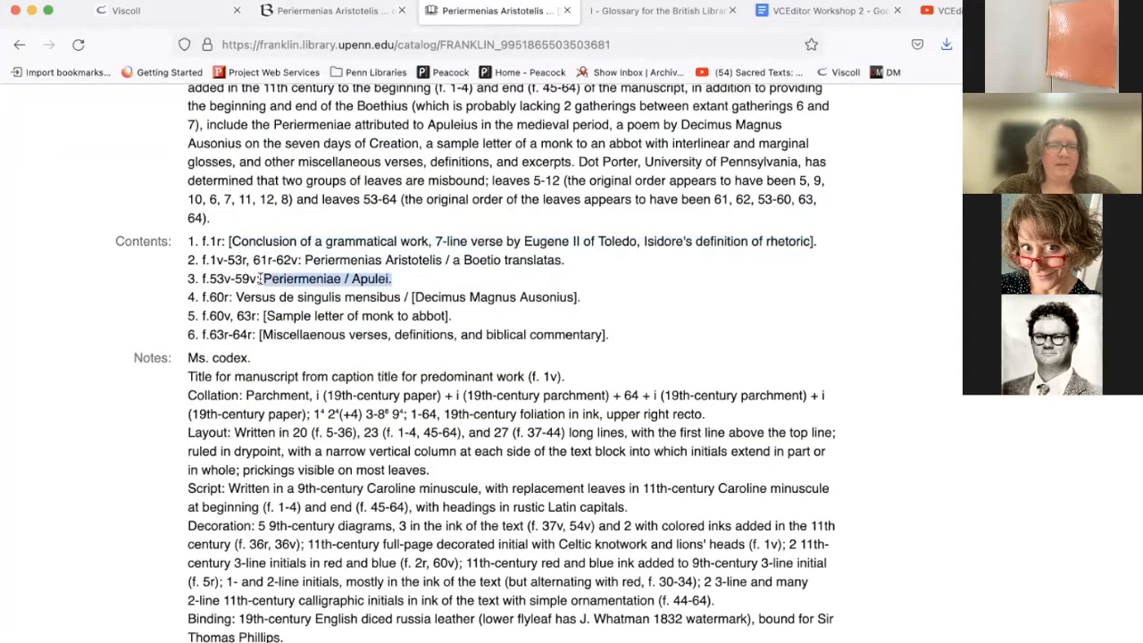
{"action": "left_click", "coordinate": [138, 11]}
{"action": "left_click", "coordinate": [512, 225]}
{"action": "key", "text": "super+v"}
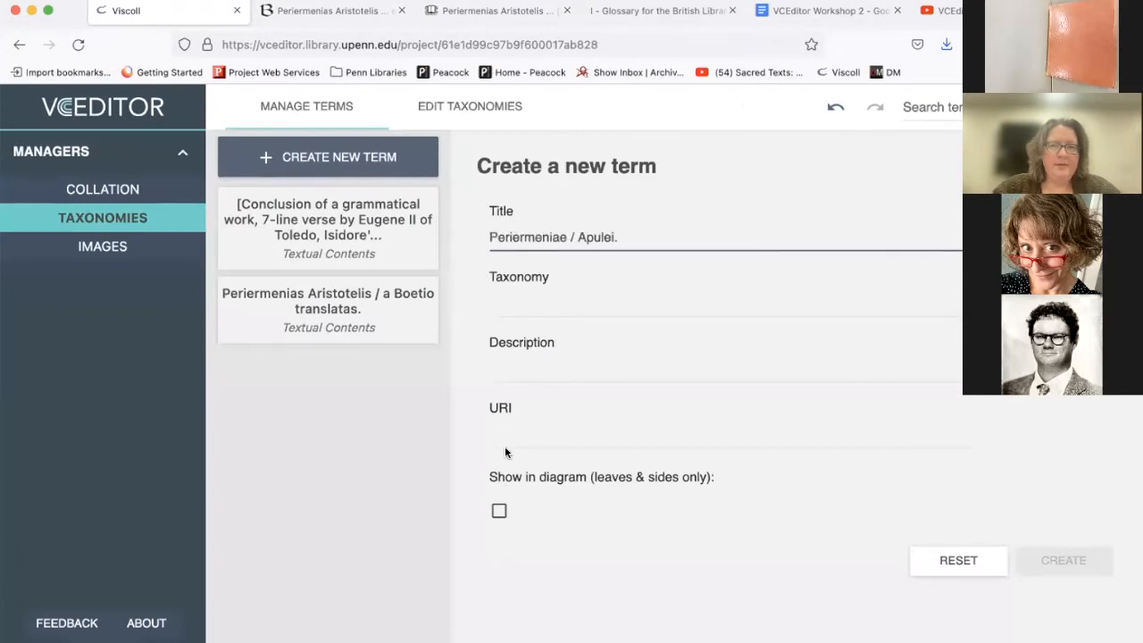
- Assign the Periermeniae / Apulei term to the Textual Contents taxonomy, enable showing it in the diagram, and create it
{"action": "left_click", "coordinate": [557, 307]}
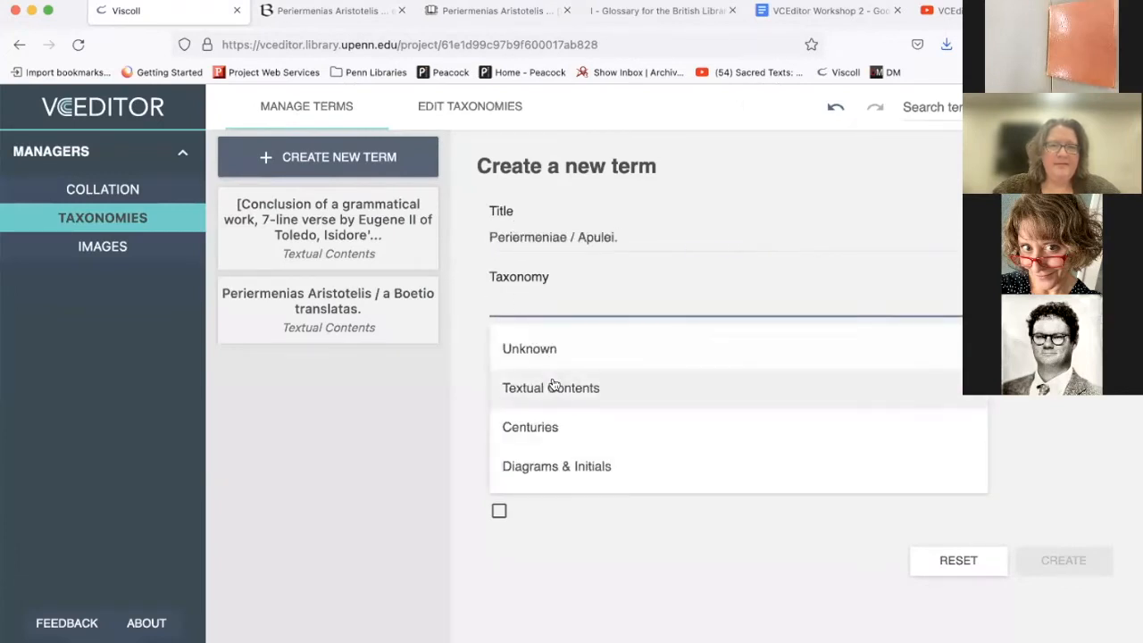
{"action": "left_click", "coordinate": [551, 388]}
{"action": "left_click", "coordinate": [498, 510]}
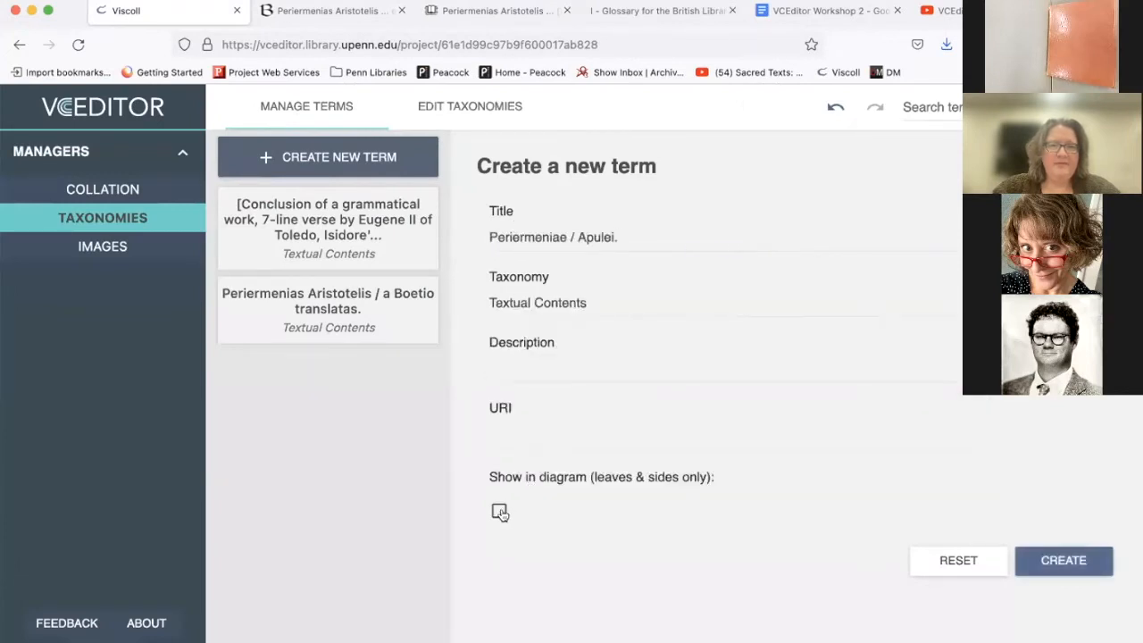
{"action": "left_click", "coordinate": [1059, 562]}
- Copy "Versus de singulis mensibus / [Decimus Magnus Ausonius]." from the Franklin record's Contents into a new term's title in VCEditor
{"action": "left_click", "coordinate": [455, 10]}
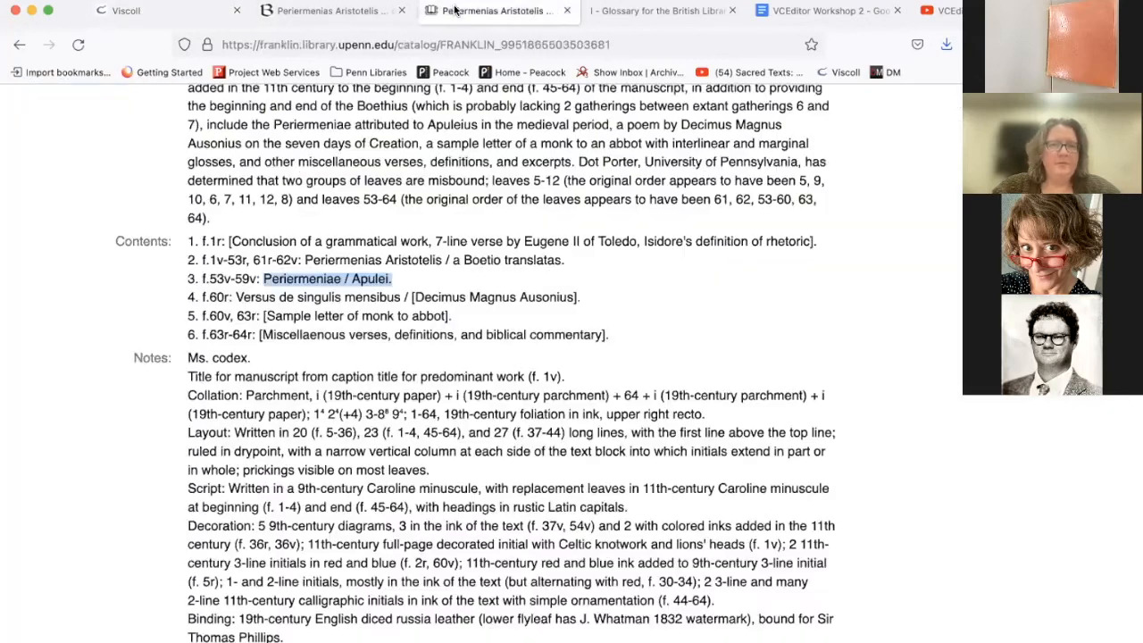
{"action": "left_click_drag", "start_coordinate": [580, 297], "coordinate": [235, 298]}
{"action": "key", "text": "ctrl+c"}
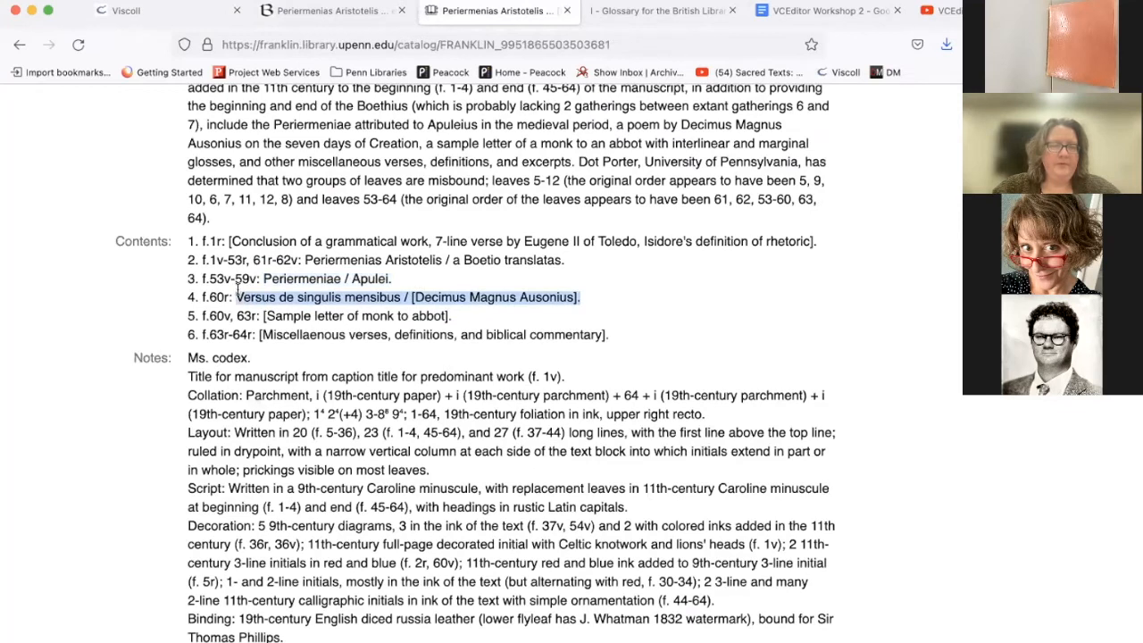
{"action": "left_click", "coordinate": [137, 14]}
{"action": "left_click", "coordinate": [529, 229]}
{"action": "key", "text": "ctrl+v"}
- Set the Versus de singulis mensibus term's taxonomy to Textual Contents, enable showing it in the diagram, and create it
{"action": "left_click", "coordinate": [559, 308]}
{"action": "left_click", "coordinate": [566, 384]}
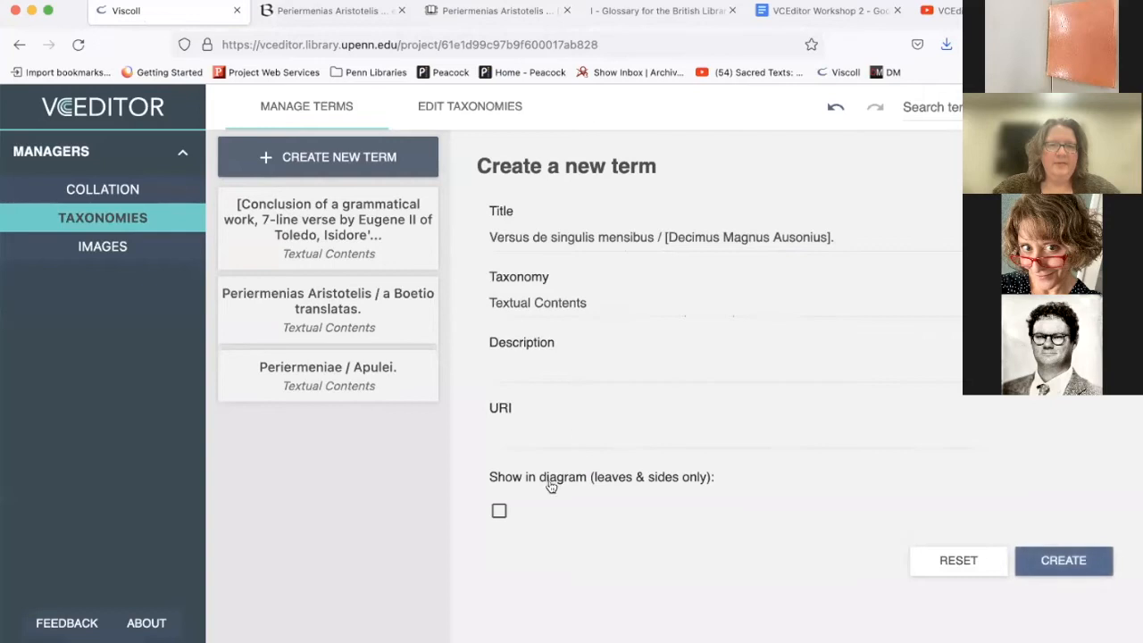
{"action": "left_click", "coordinate": [498, 510]}
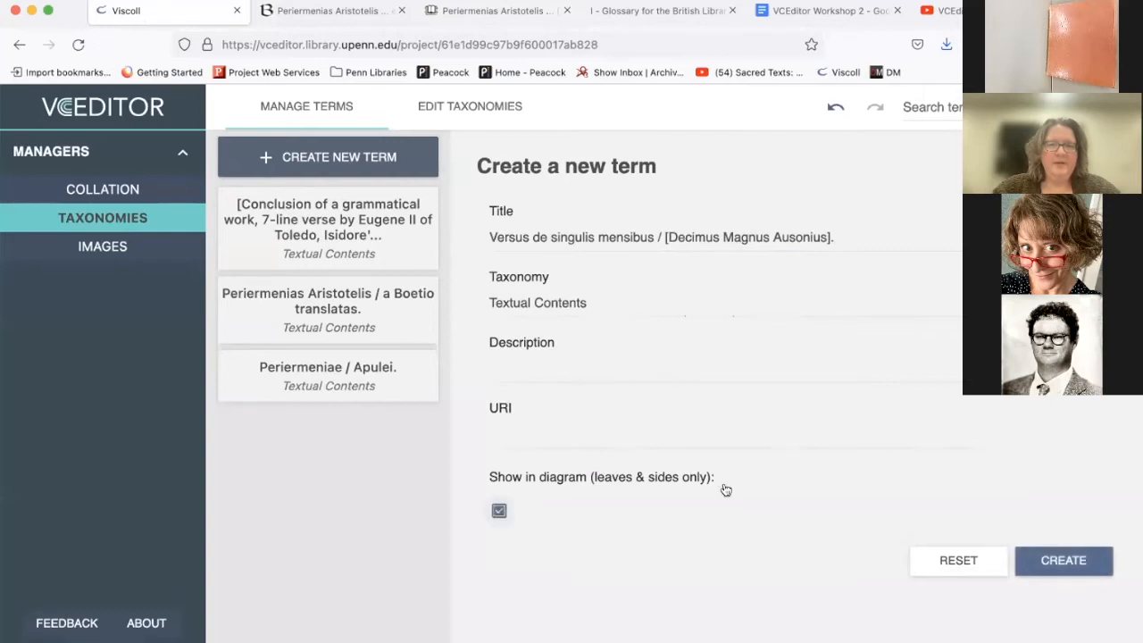
{"action": "left_click", "coordinate": [1045, 561]}
- Copy "[Sample letter of monk to abbot]." from the Franklin record's Contents into the title of a new term in VCEditor
{"action": "left_click", "coordinate": [495, 11]}
{"action": "left_click_drag", "start_coordinate": [471, 317], "coordinate": [290, 308]}
{"action": "left_click_drag", "start_coordinate": [263, 311], "coordinate": [260, 311]}
{"action": "key", "text": "ctrl+c"}
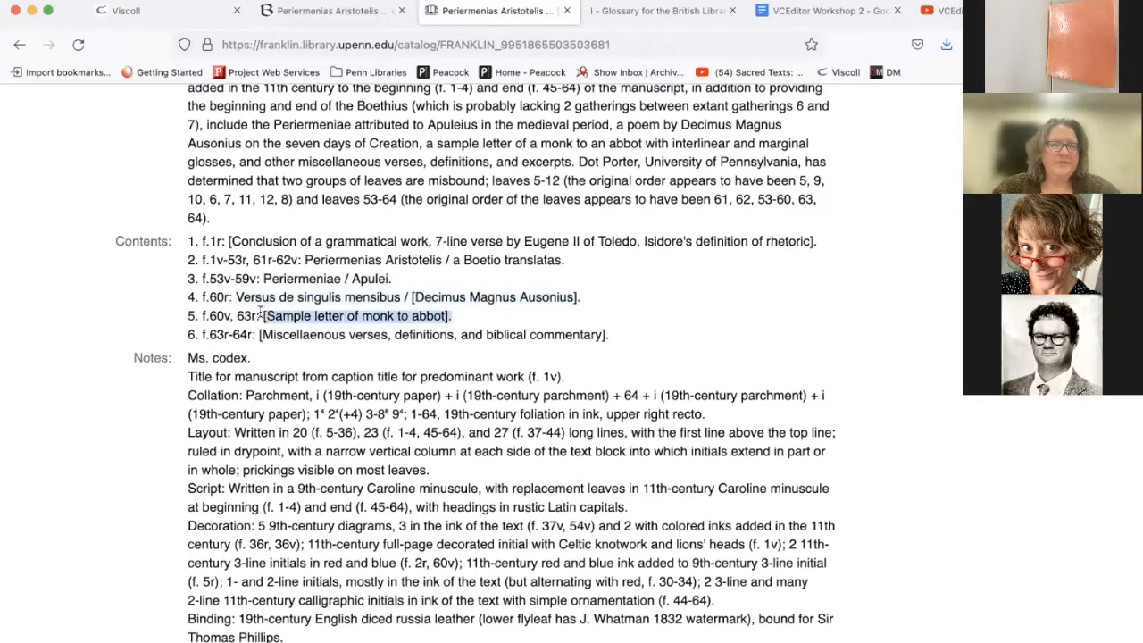
{"action": "left_click", "coordinate": [139, 10]}
{"action": "left_click", "coordinate": [539, 230]}
{"action": "key", "text": "ctrl+v"}
- Assign the sample letter term to the Textual Contents taxonomy, enable showing it in the diagram, and create it
{"action": "left_click", "coordinate": [552, 295]}
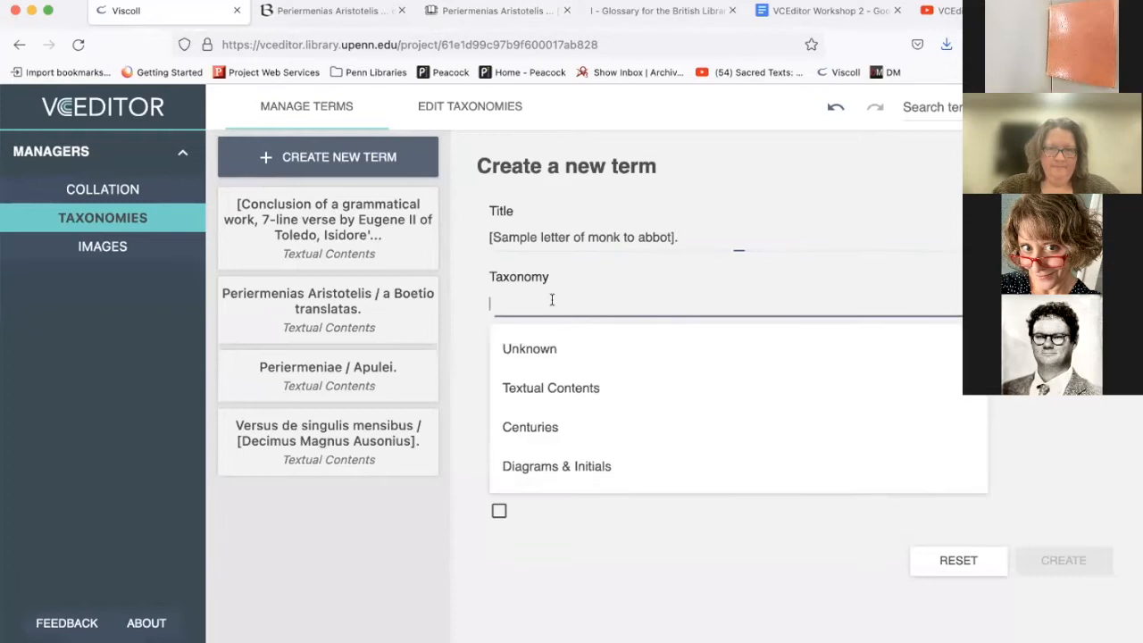
{"action": "left_click", "coordinate": [553, 388]}
{"action": "left_click", "coordinate": [498, 510]}
{"action": "left_click", "coordinate": [1041, 560]}
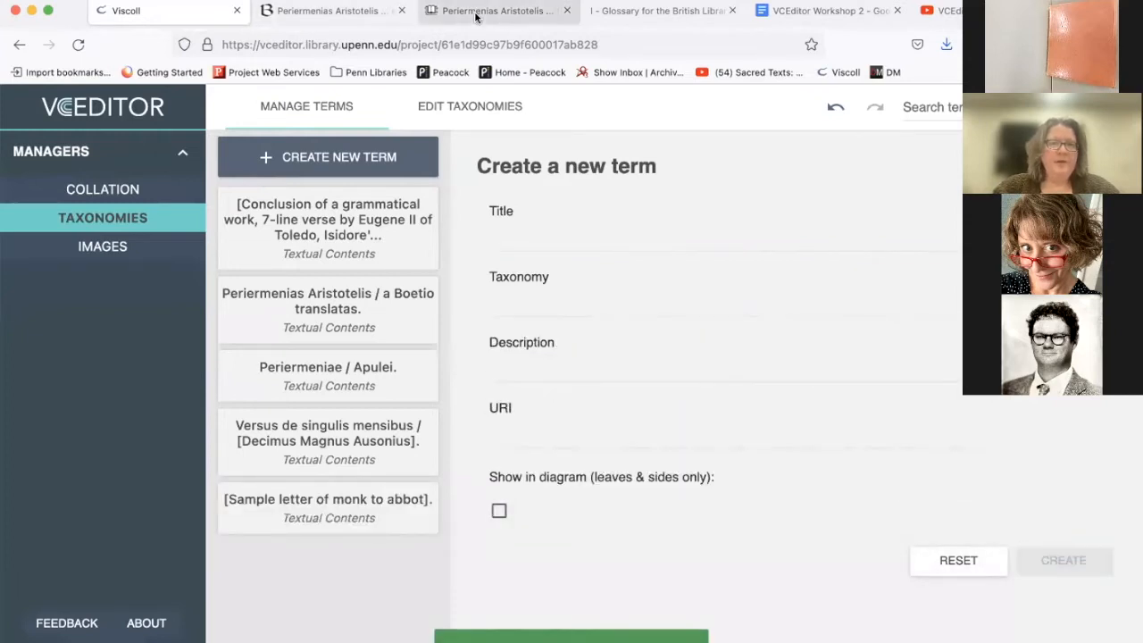
- Copy "[Miscellaenous verses, definitions, and biblical commentary]." from the Franklin record's Contents into a new term's title in VCEditor
{"action": "left_click", "coordinate": [482, 11]}
{"action": "left_click_drag", "start_coordinate": [639, 335], "coordinate": [254, 334]}
{"action": "key", "text": "ctrl+c"}
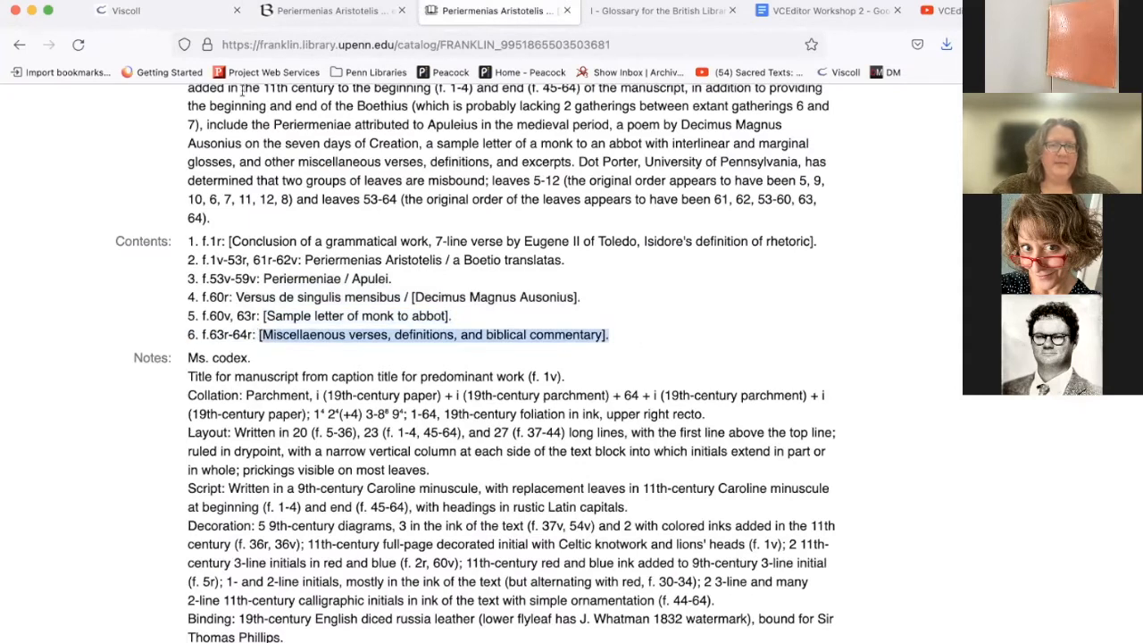
{"action": "left_click", "coordinate": [143, 11]}
{"action": "left_click", "coordinate": [555, 232]}
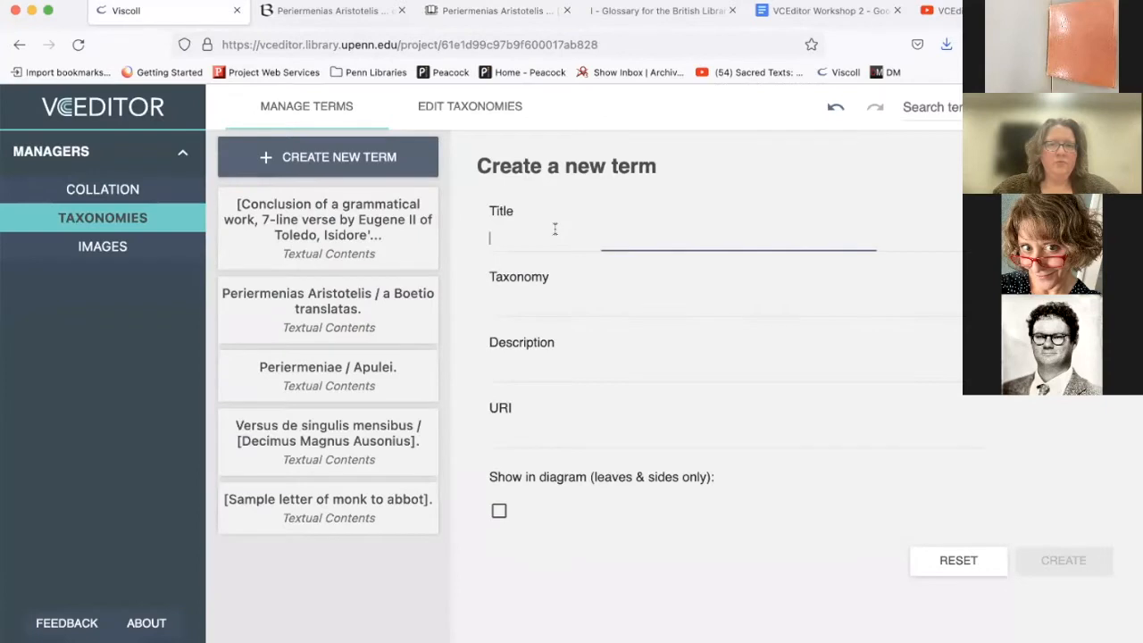
{"action": "key", "text": "ctrl+v"}
- Set the Miscellaenous verses term's taxonomy to Textual Contents, enable showing it in the diagram, and create it
{"action": "left_click", "coordinate": [554, 302]}
{"action": "left_click", "coordinate": [560, 386]}
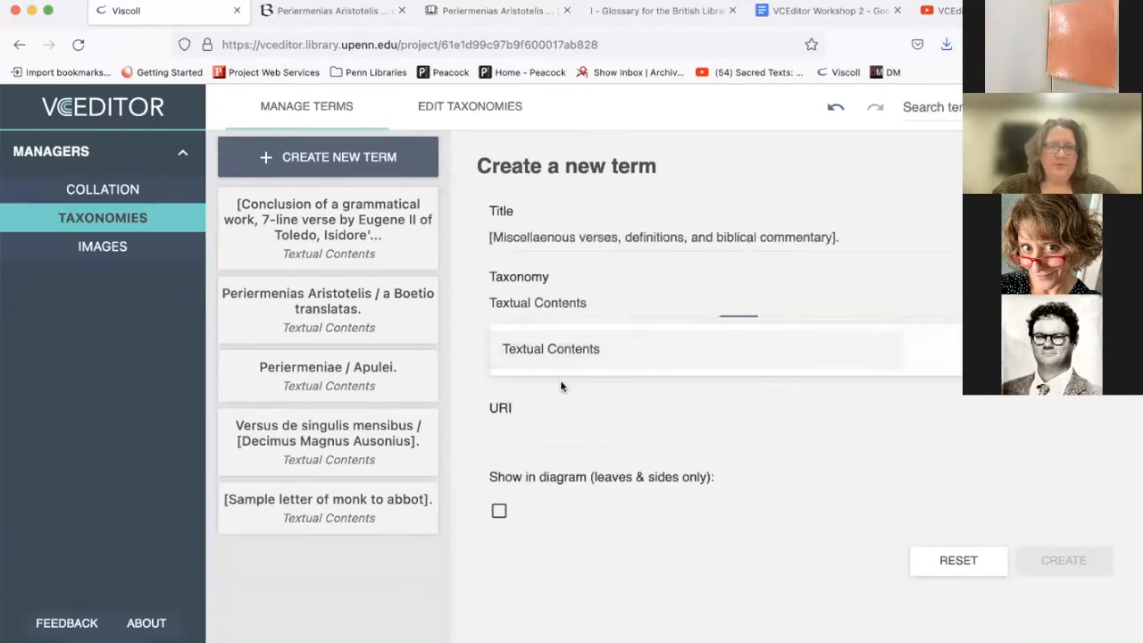
{"action": "left_click", "coordinate": [499, 512]}
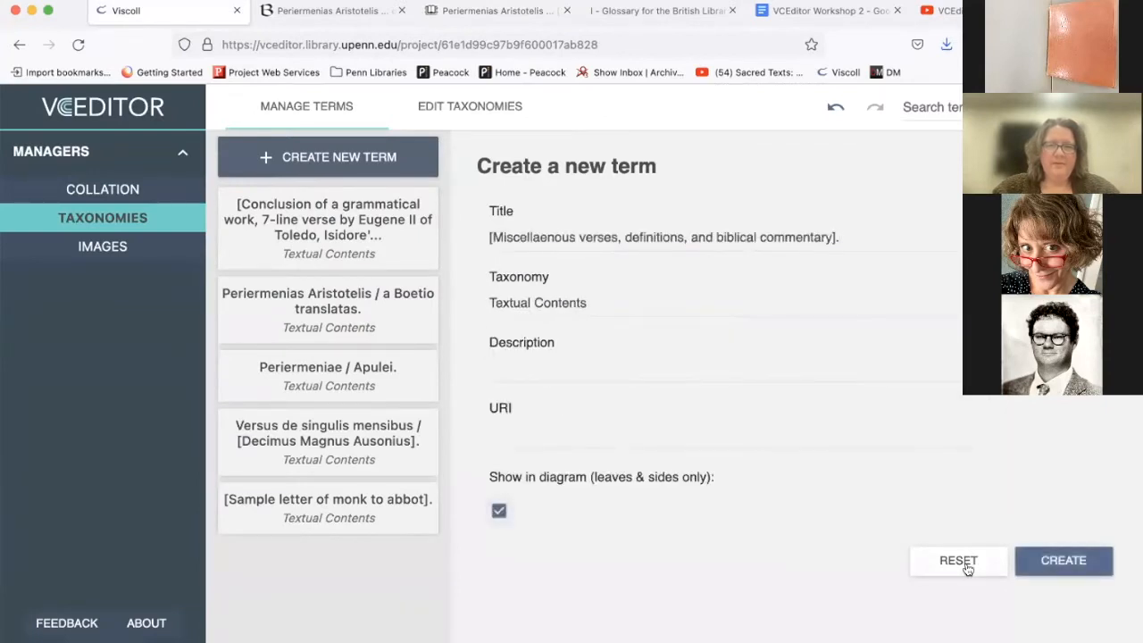
{"action": "left_click", "coordinate": [1066, 562]}
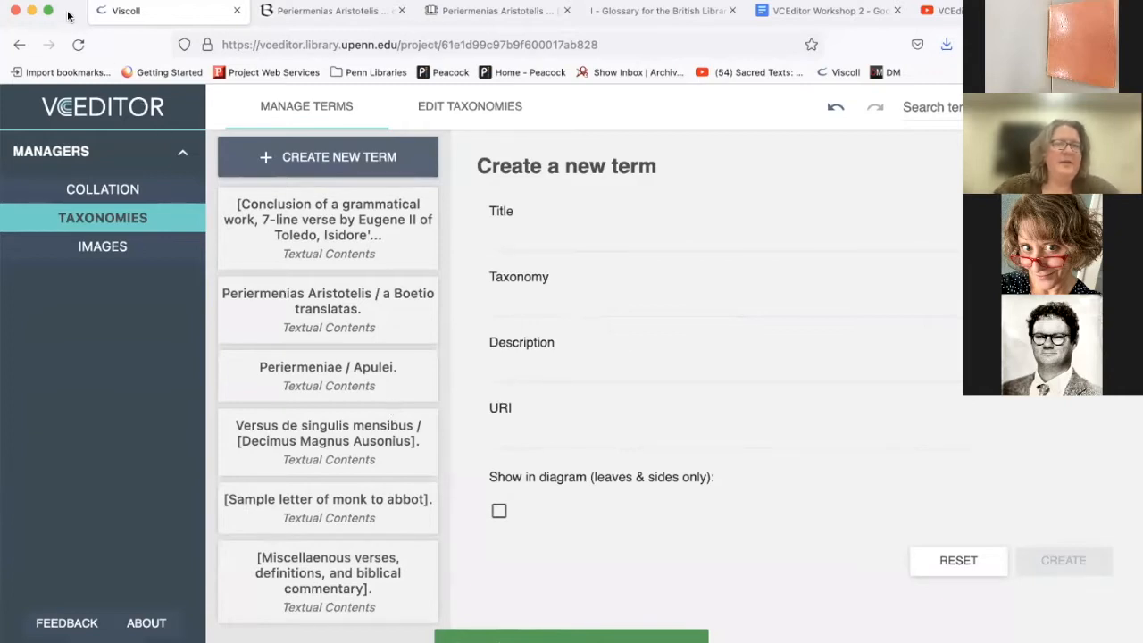
- Open the manuscript's collation diagram and select leaf L1 in Quire 1
{"action": "left_click_drag", "start_coordinate": [70, 16], "coordinate": [83, 16]}
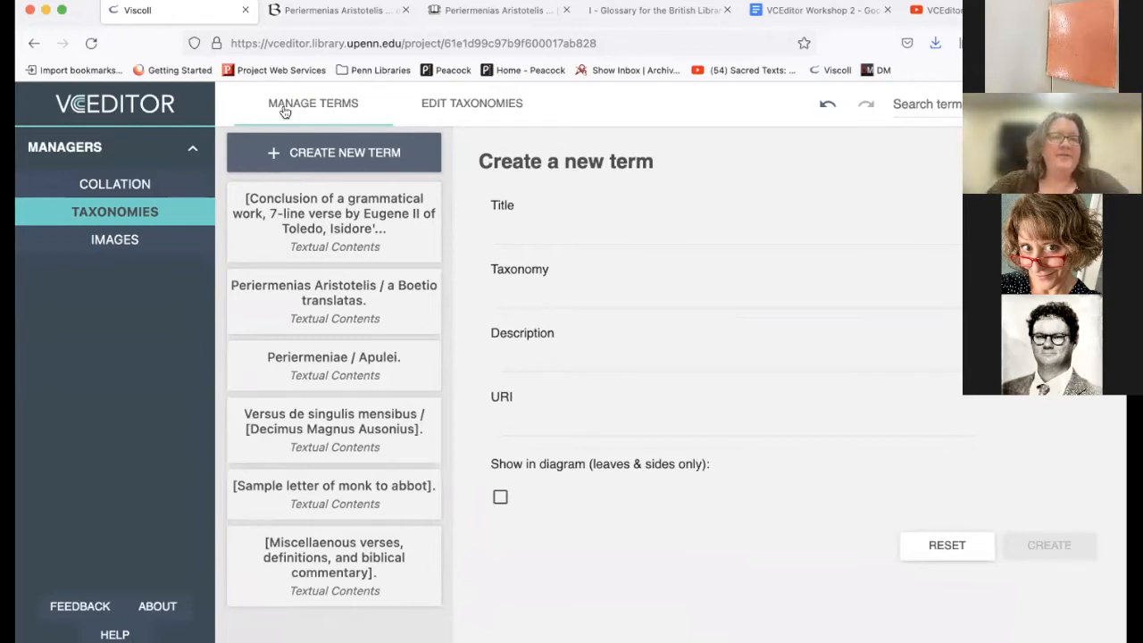
{"action": "left_click", "coordinate": [120, 184]}
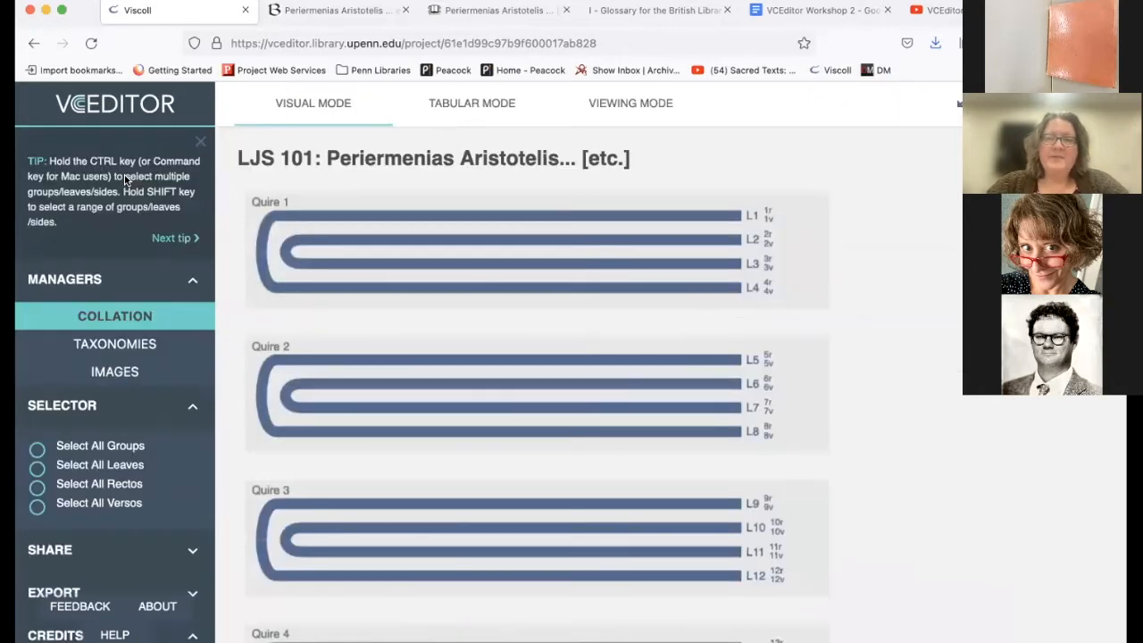
{"action": "left_click", "coordinate": [393, 216]}
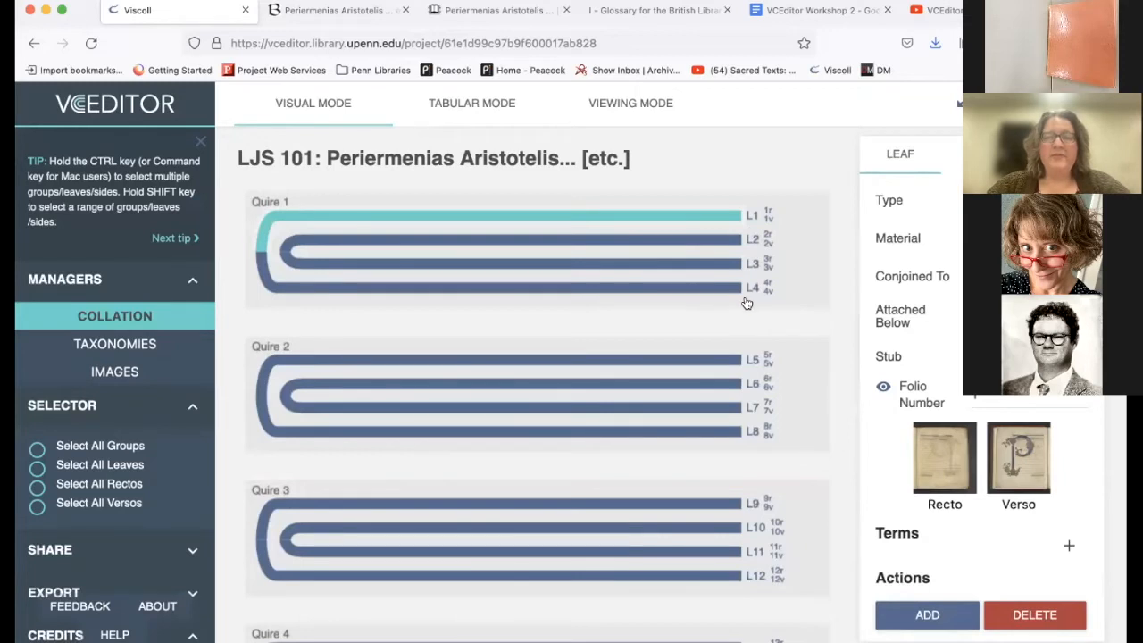
{"action": "scroll", "coordinate": [533, 385], "scroll_direction": "down", "scroll_amount": 2}
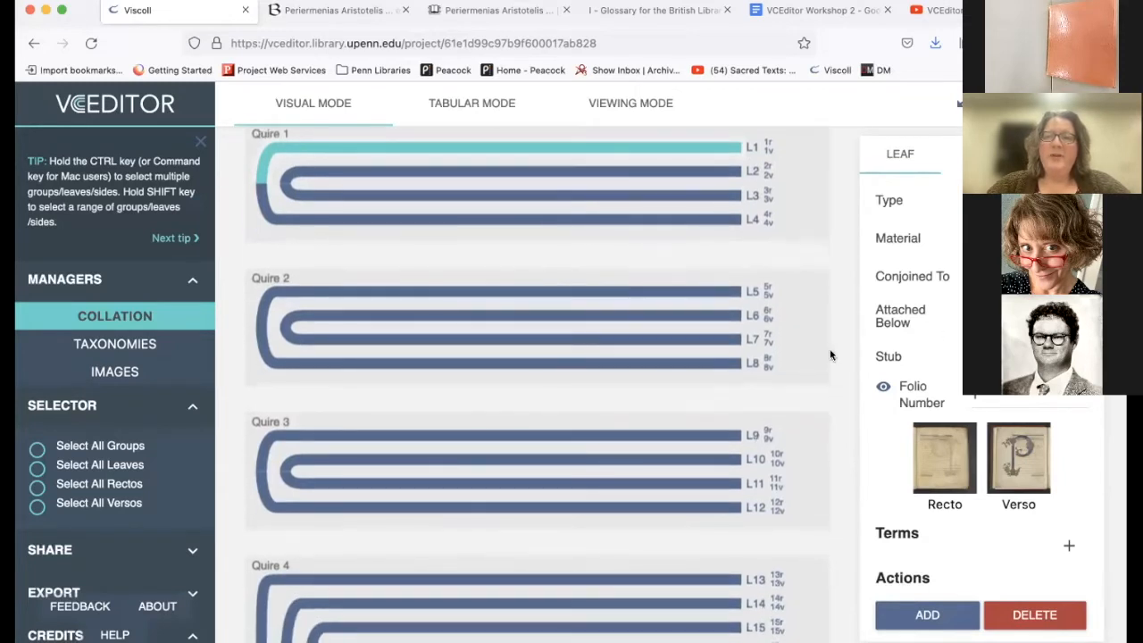
{"action": "scroll", "coordinate": [794, 339], "scroll_direction": "up", "scroll_amount": 2}
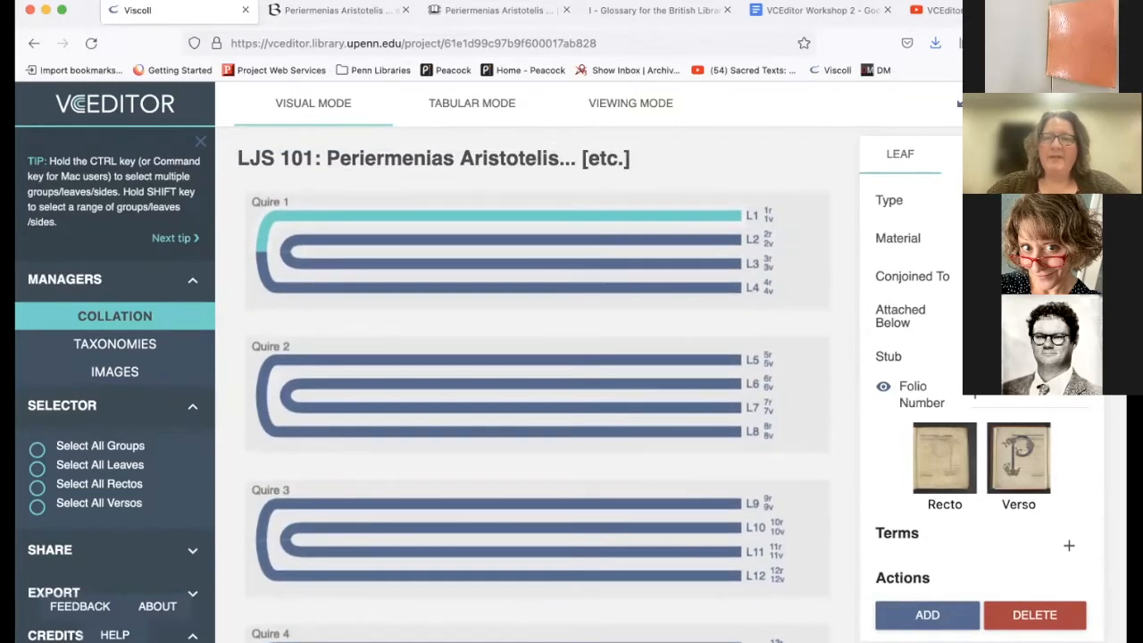
{"action": "left_click", "coordinate": [1029, 316]}
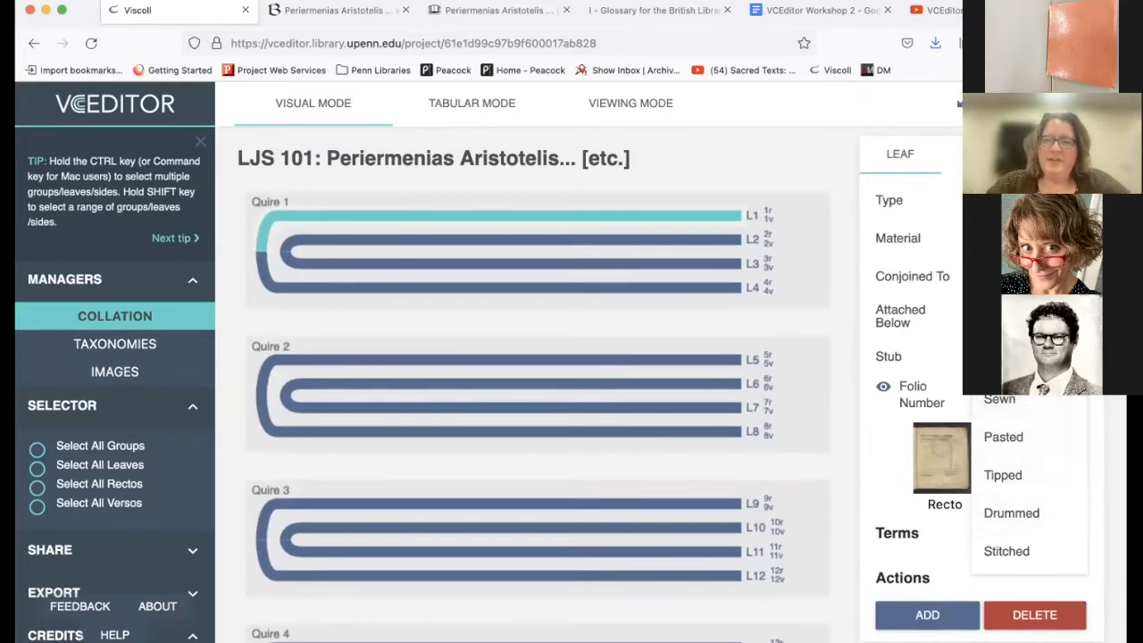
{"action": "key", "text": "Escape"}
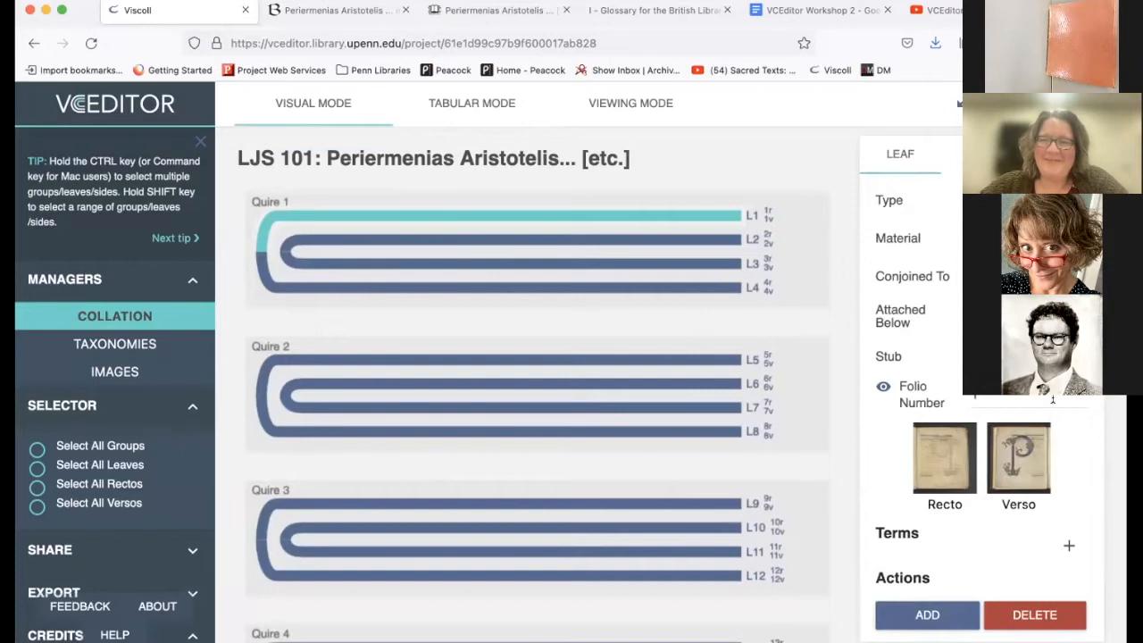
{"action": "scroll", "coordinate": [1053, 399], "scroll_direction": "down", "scroll_amount": 3}
{"action": "scroll", "coordinate": [1053, 400], "scroll_direction": "up", "scroll_amount": 2}
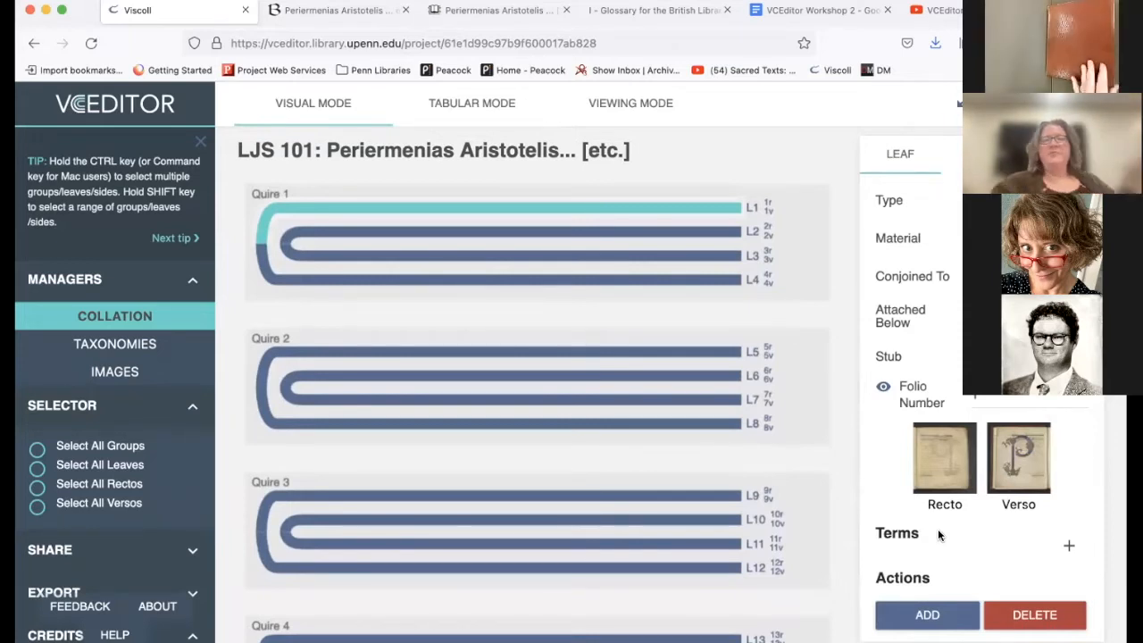
- Attach the "[Conclusion of a grammatical work, 7-line verse by Eugene II of Toledo..." term to the recto of leaf L1
{"action": "left_click", "coordinate": [981, 155]}
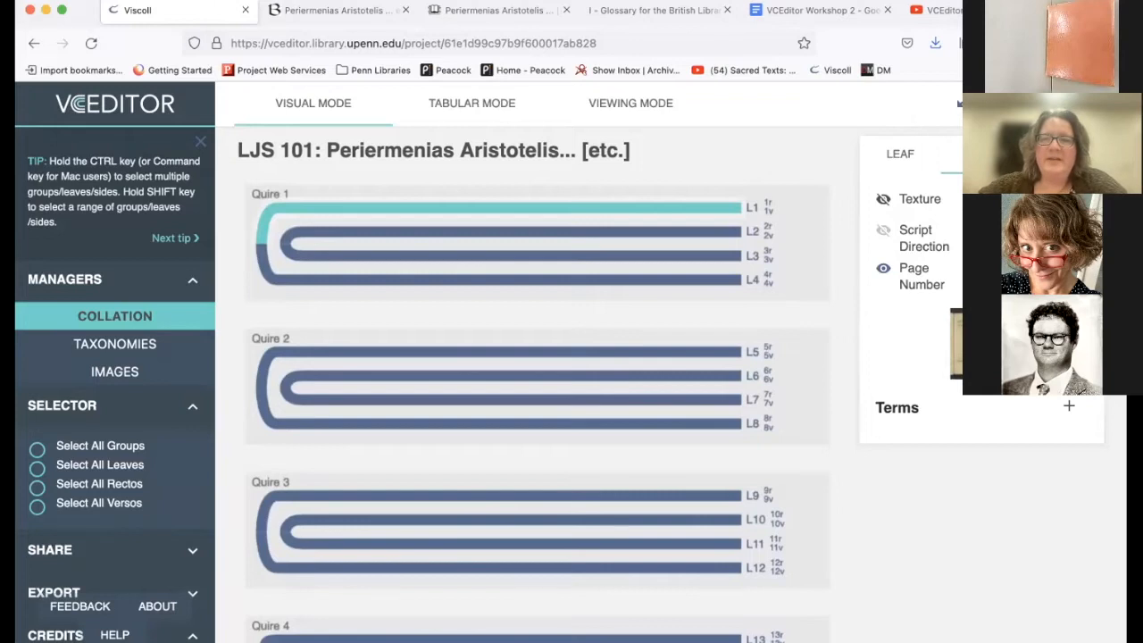
{"action": "left_click", "coordinate": [1068, 409]}
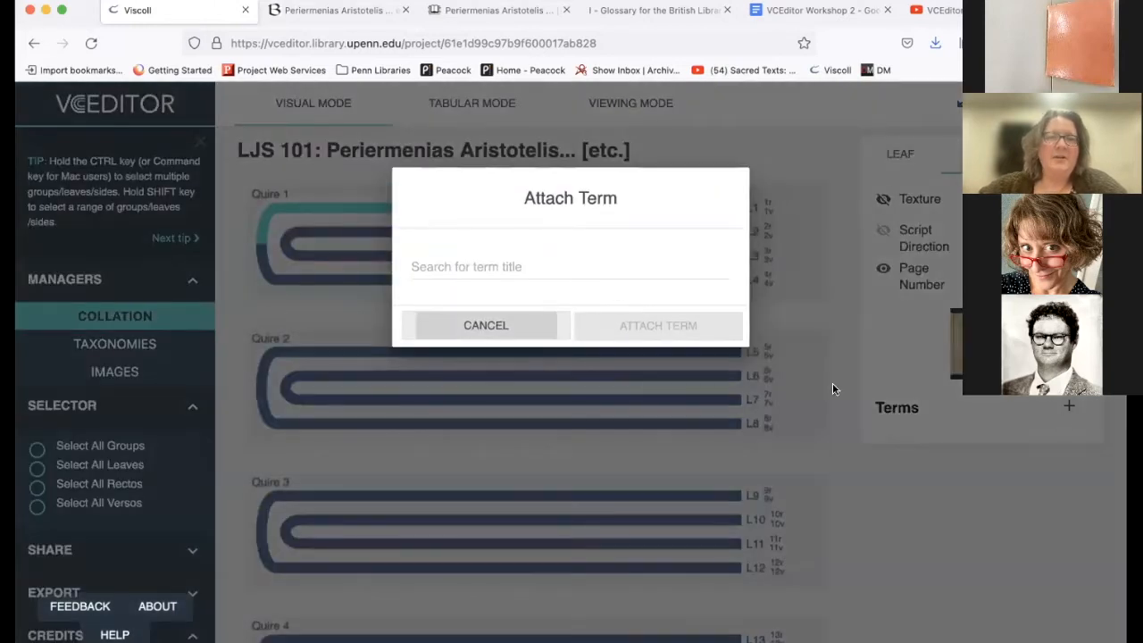
{"action": "left_click", "coordinate": [535, 260]}
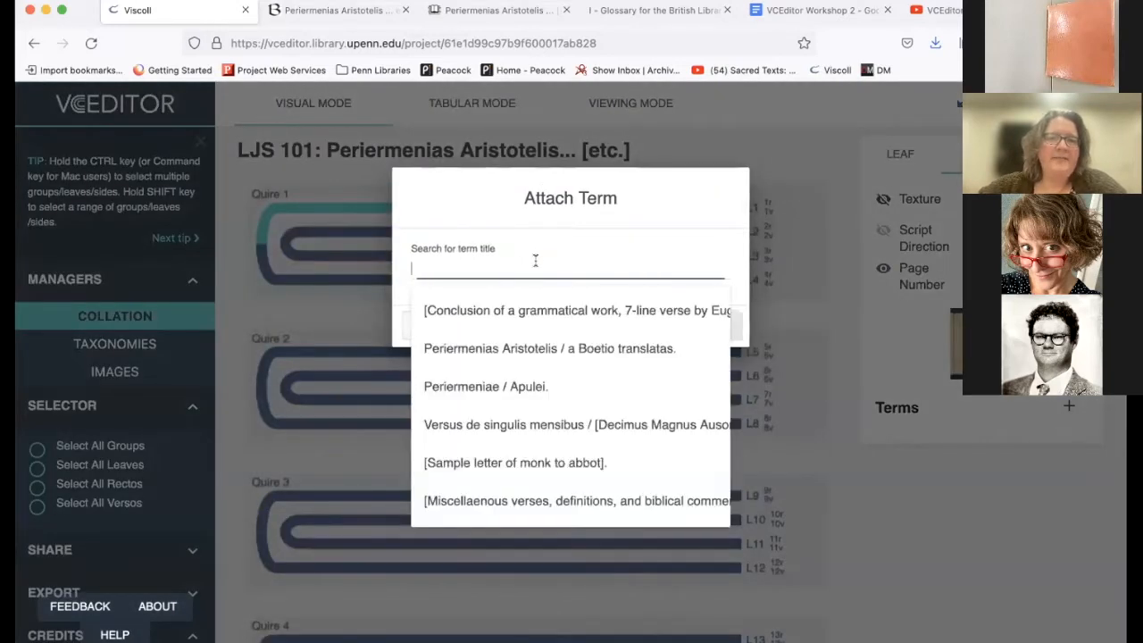
{"action": "left_click", "coordinate": [533, 311]}
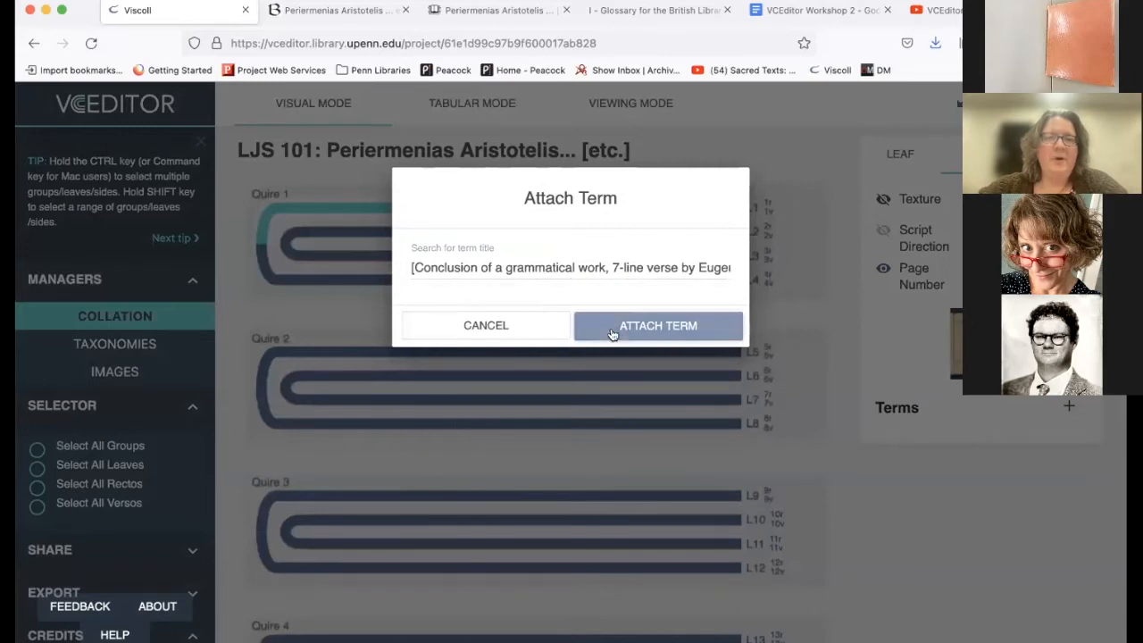
{"action": "left_click", "coordinate": [618, 330]}
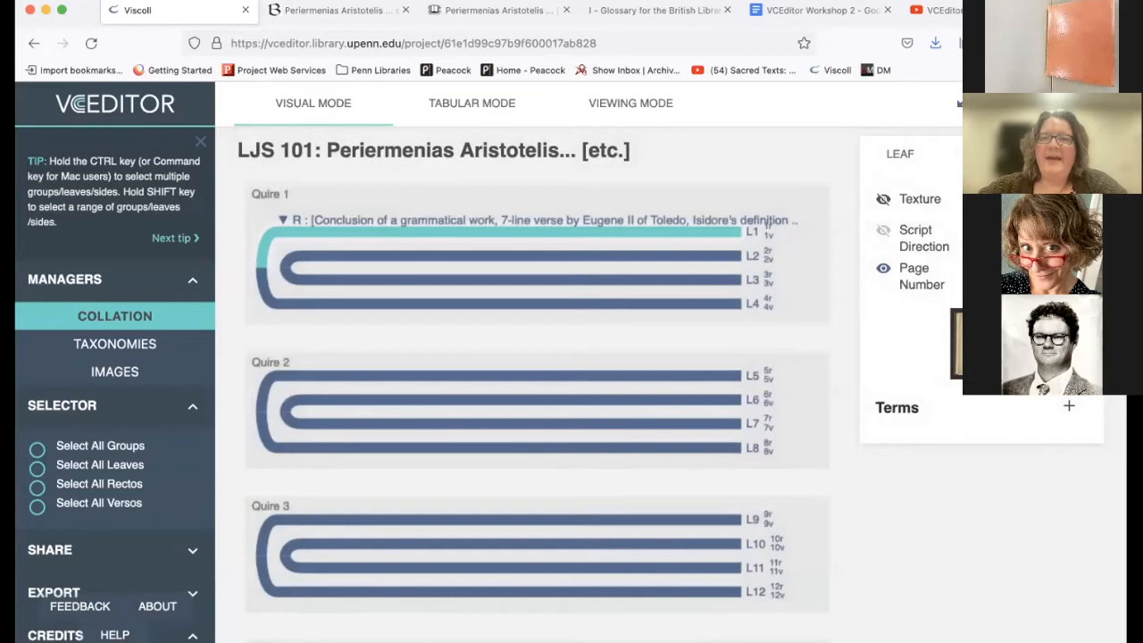
- Attach the "Periermenias Aristotelis / a Boetio translatas." term to the verso of leaf L1
{"action": "left_click", "coordinate": [1068, 405]}
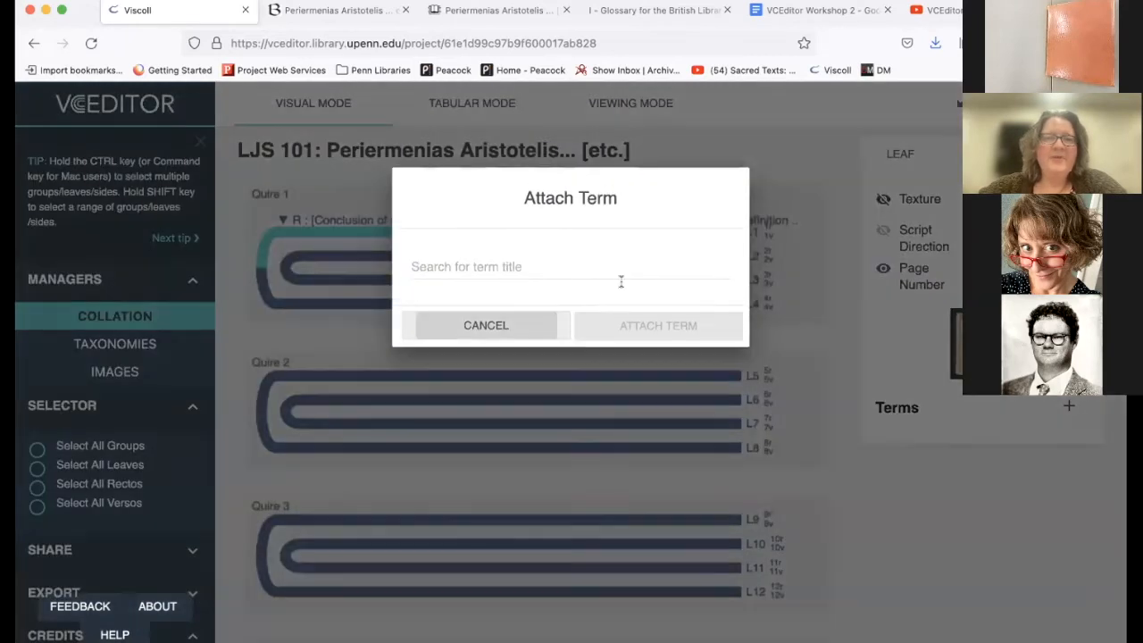
{"action": "left_click", "coordinate": [579, 264]}
{"action": "left_click", "coordinate": [556, 346]}
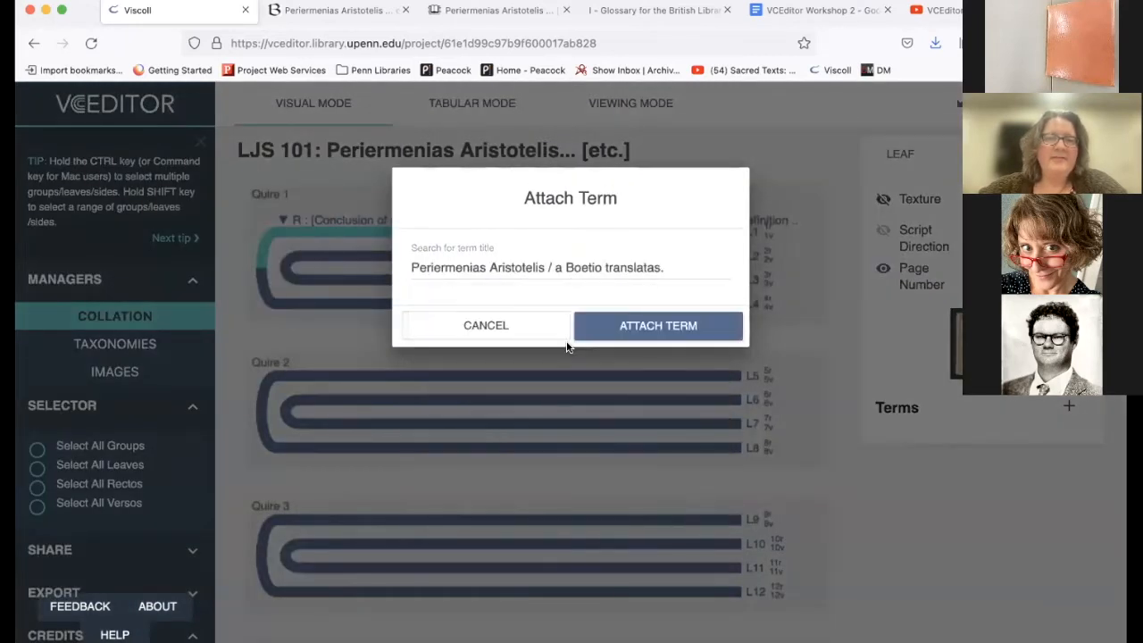
{"action": "left_click", "coordinate": [663, 325]}
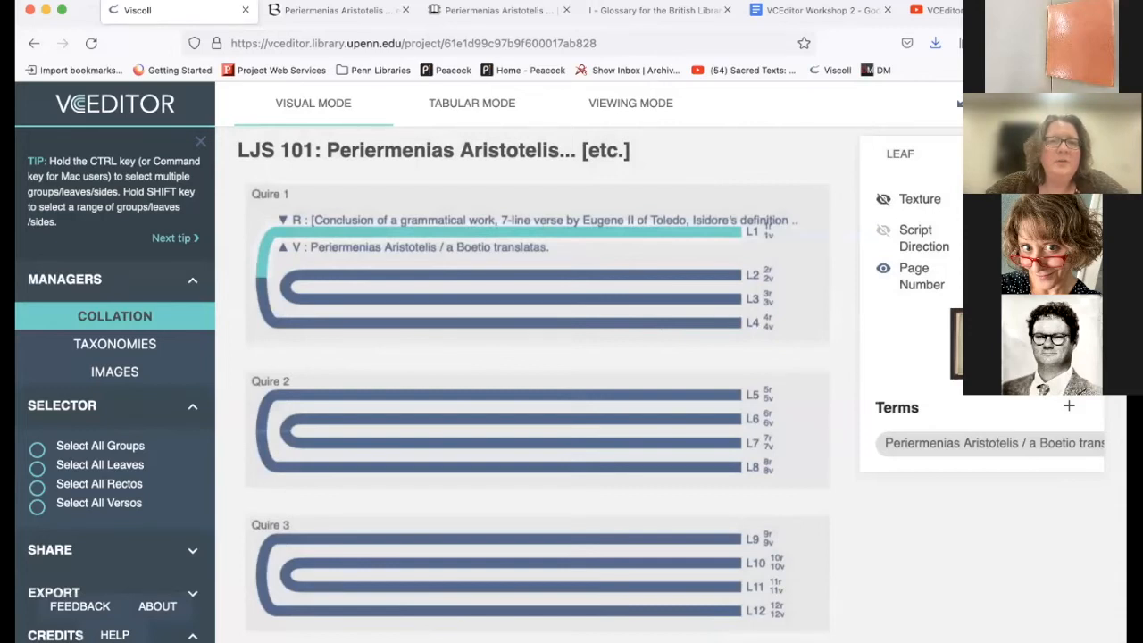
- Check the folio ranges in the Franklin record's Contents and return to the VCEditor collation
{"action": "left_click", "coordinate": [497, 9]}
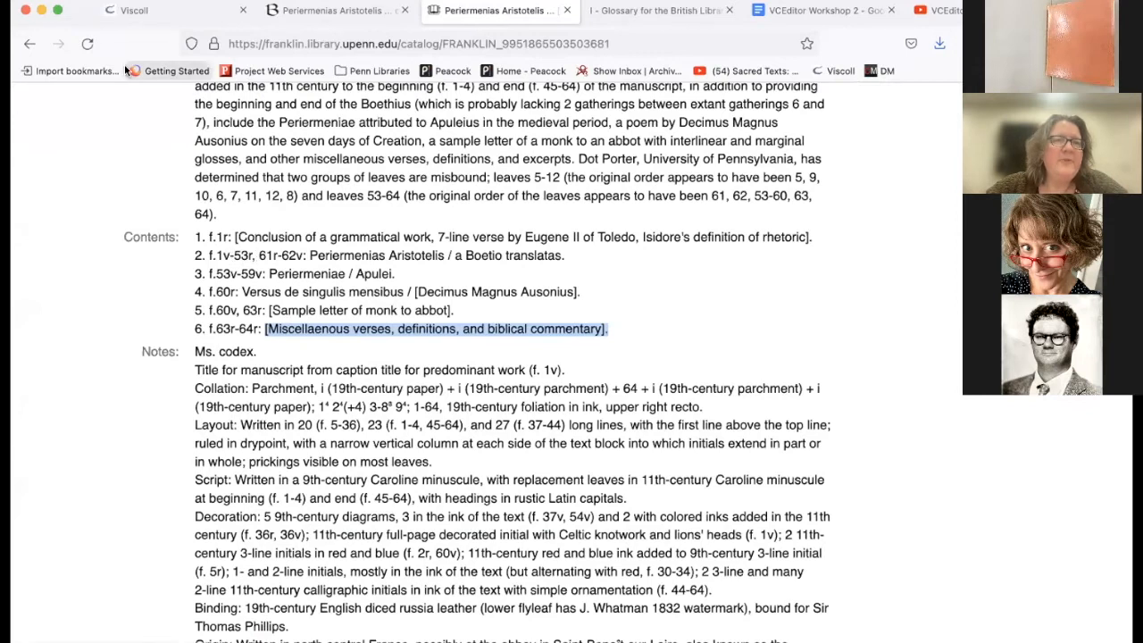
{"action": "left_click", "coordinate": [116, 15]}
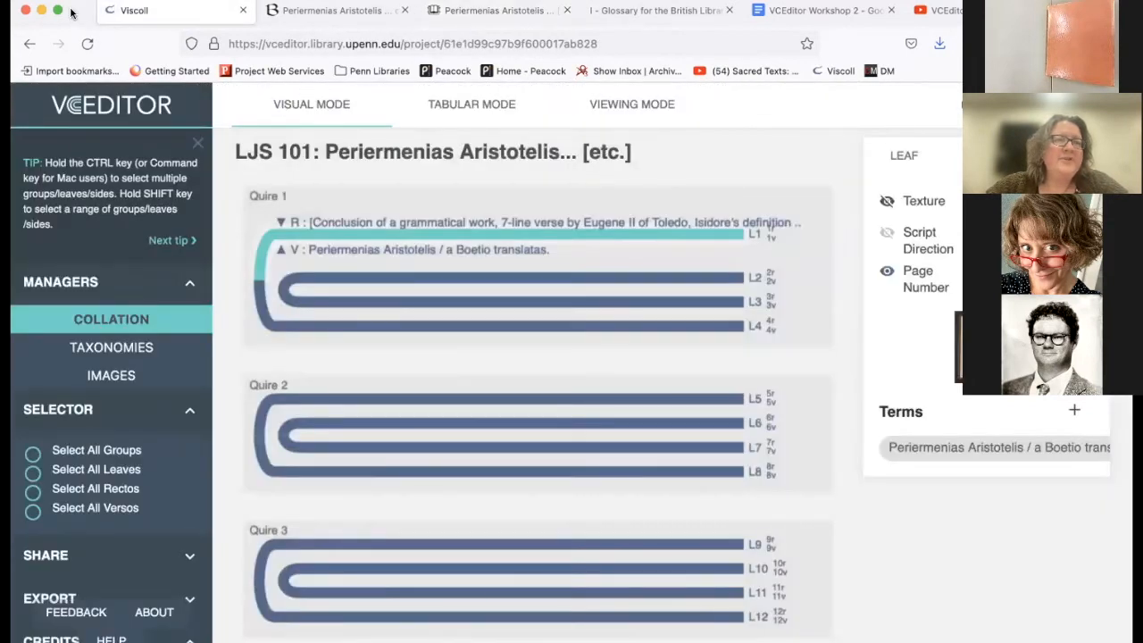
- Attach the "Periermenias Aristotelis / a Boetio translatas." term to all leaves from L2 in Quire 1 through L52 in Quire 8
{"action": "left_click", "coordinate": [339, 277]}
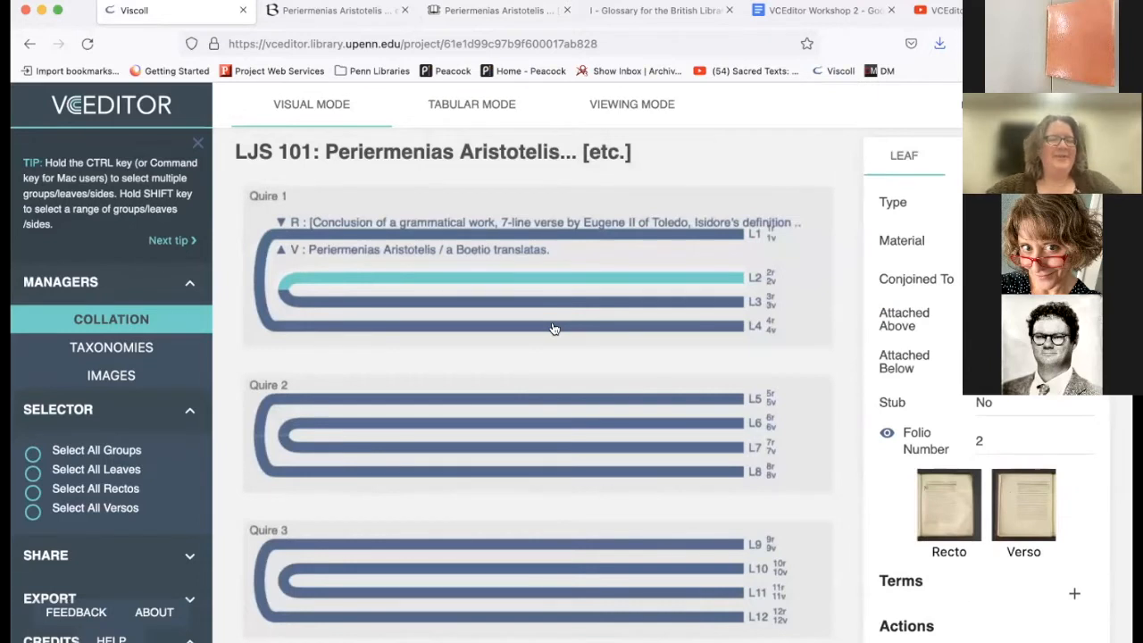
{"action": "scroll", "coordinate": [554, 328], "scroll_direction": "down", "scroll_amount": 10}
{"action": "scroll", "coordinate": [553, 328], "scroll_direction": "down", "scroll_amount": 3}
{"action": "scroll", "coordinate": [553, 328], "scroll_direction": "up", "scroll_amount": 12}
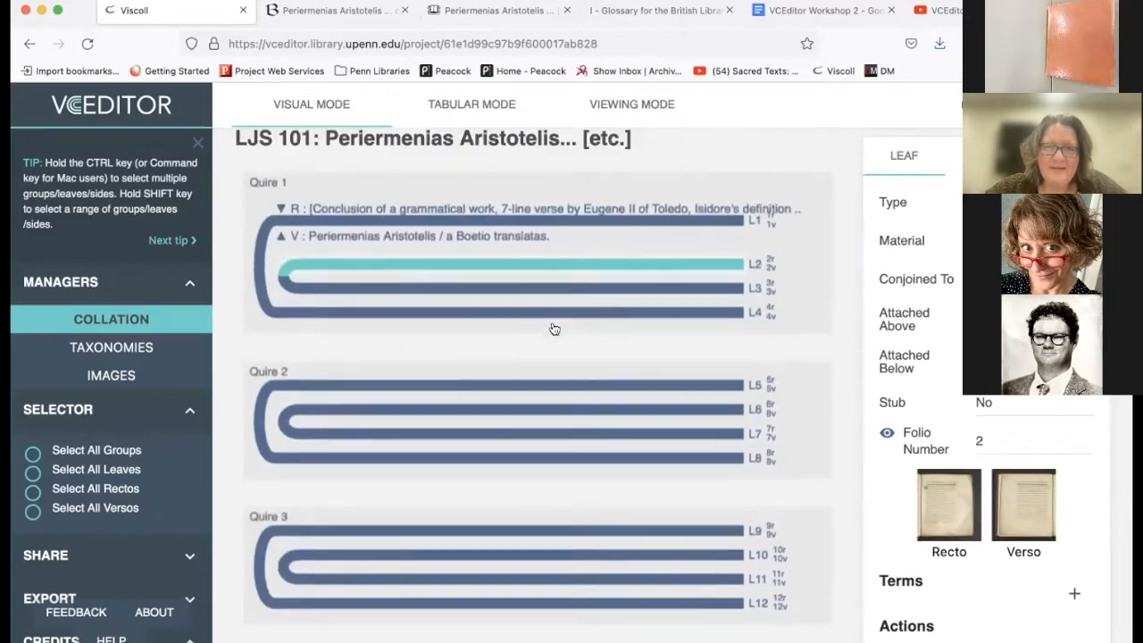
{"action": "scroll", "coordinate": [553, 329], "scroll_direction": "up", "scroll_amount": 2}
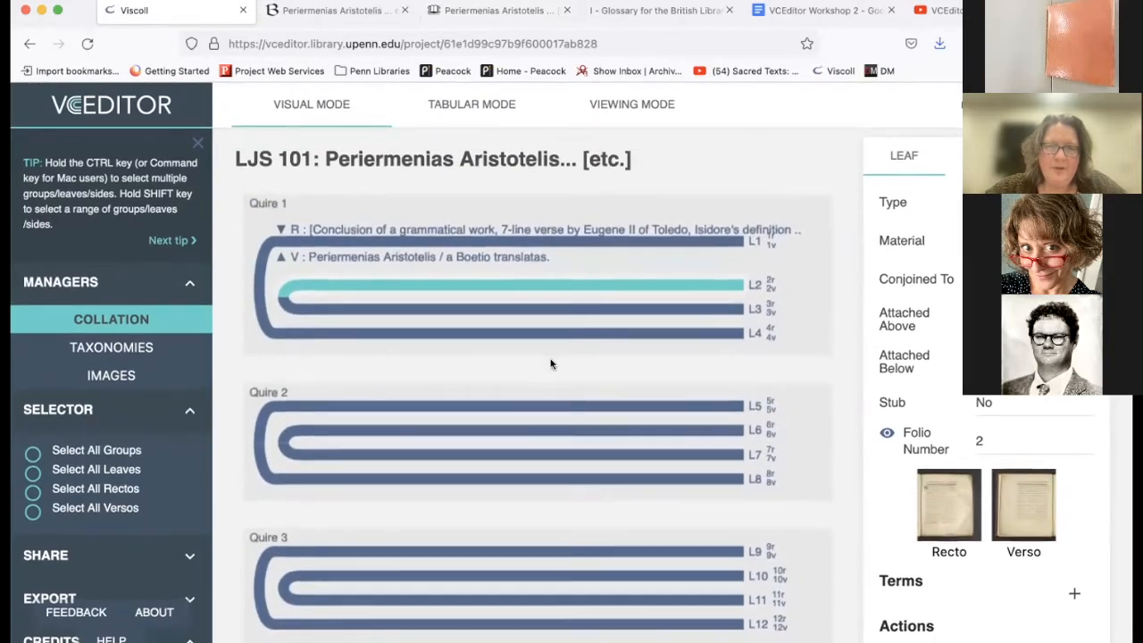
{"action": "scroll", "coordinate": [551, 364], "scroll_direction": "down", "scroll_amount": 10}
{"action": "scroll", "coordinate": [551, 364], "scroll_direction": "down", "scroll_amount": 5}
{"action": "scroll", "coordinate": [551, 363], "scroll_direction": "down", "scroll_amount": 3}
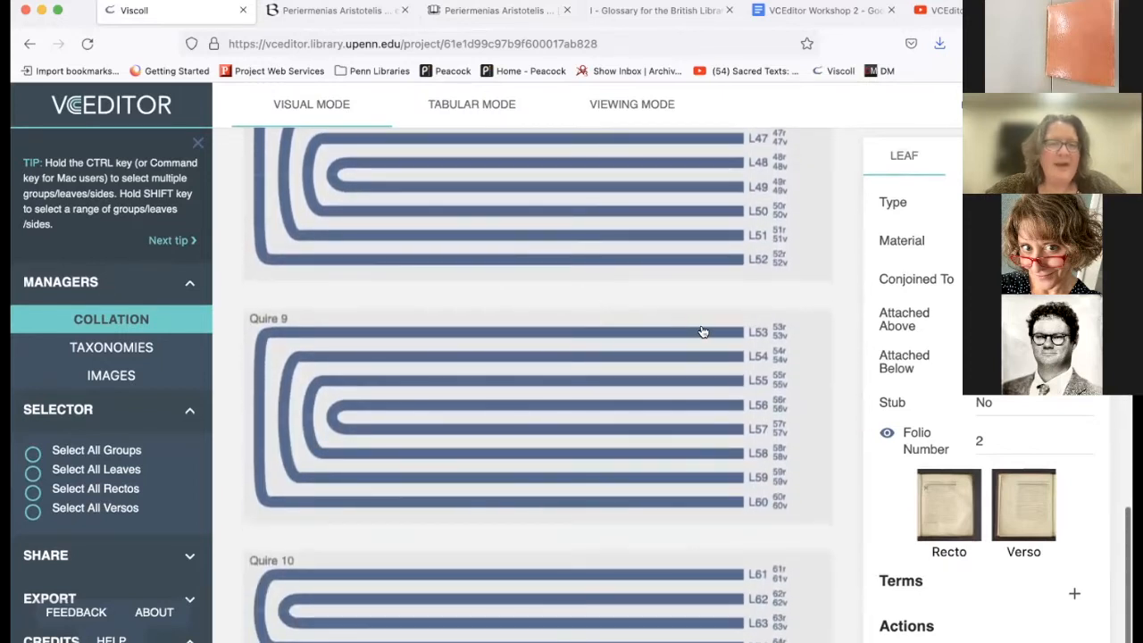
{"action": "left_click", "coordinate": [700, 258], "text": "shift"}
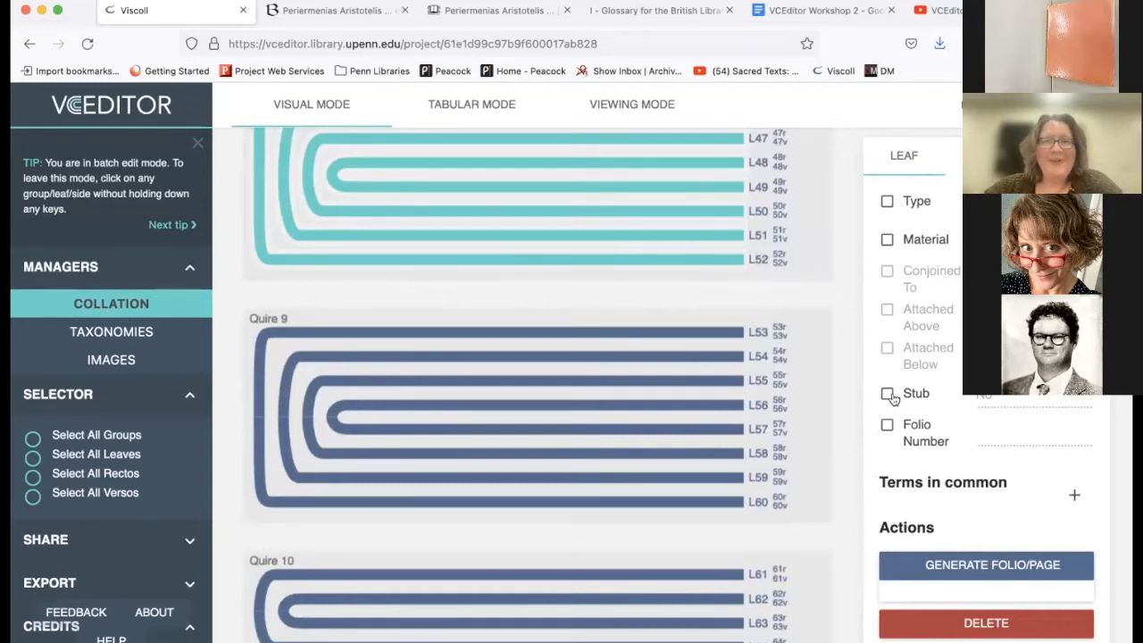
{"action": "scroll", "coordinate": [1105, 509], "scroll_direction": "down", "scroll_amount": 1}
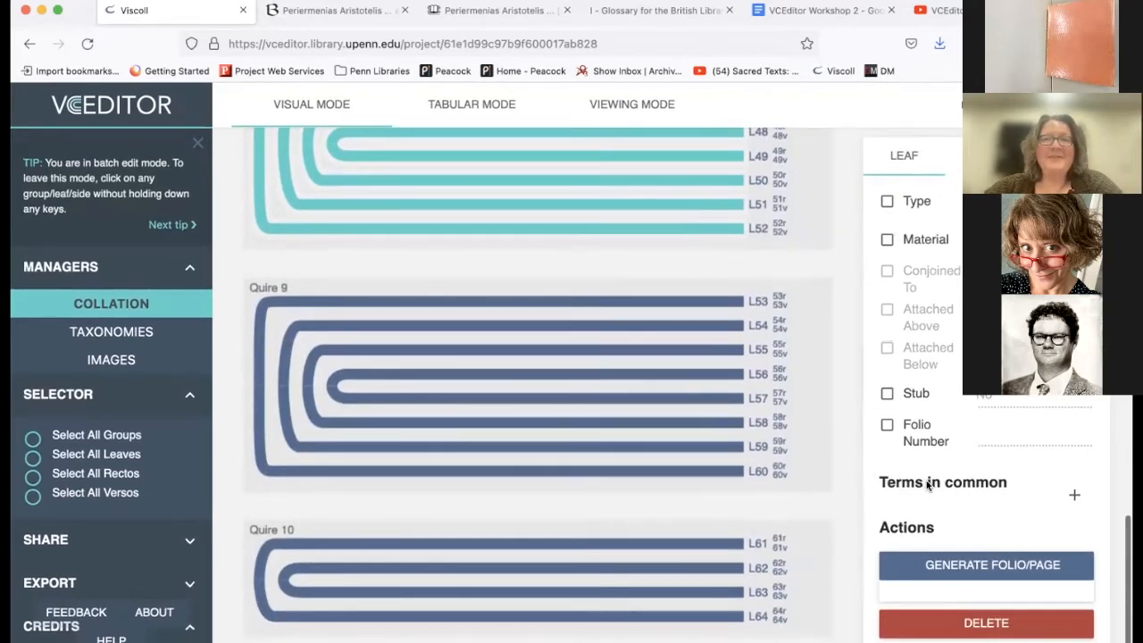
{"action": "left_click", "coordinate": [1074, 495]}
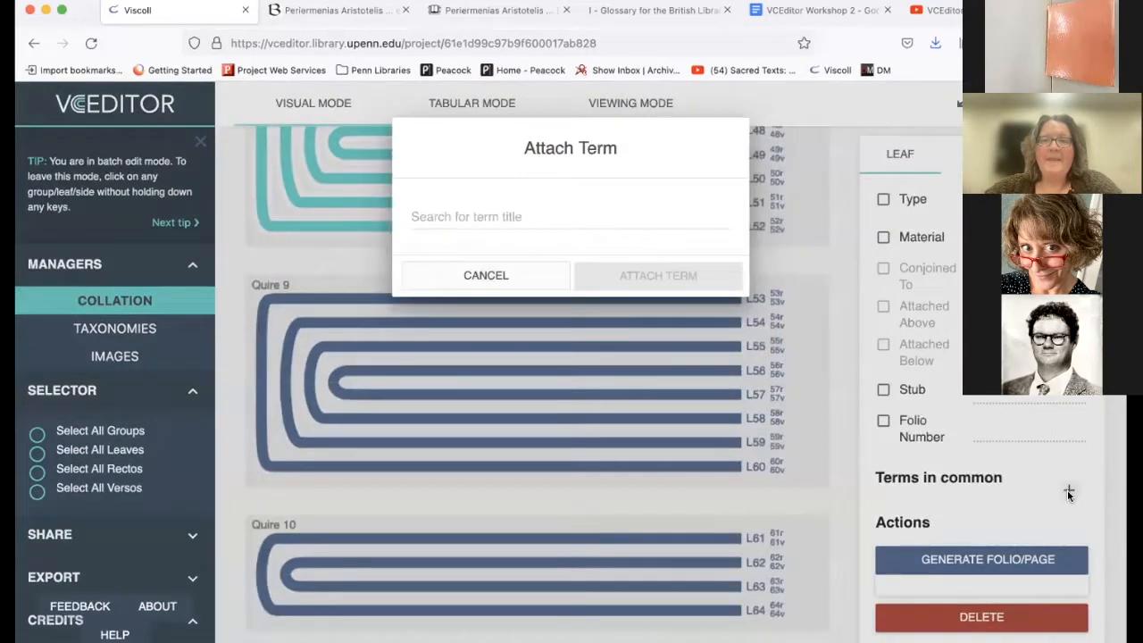
{"action": "left_click", "coordinate": [609, 268]}
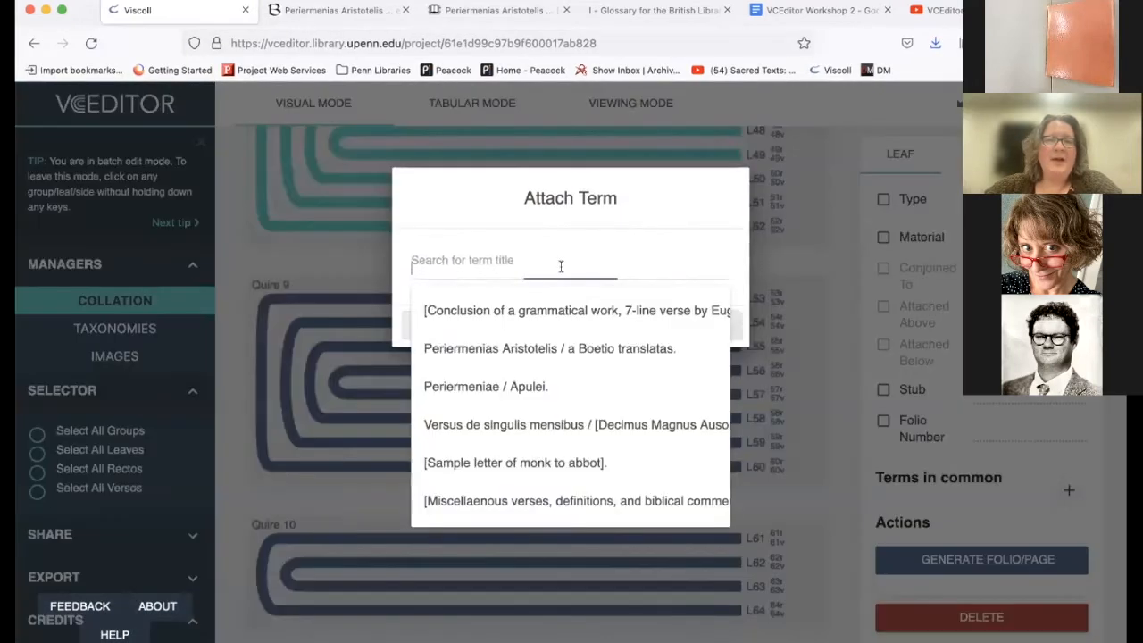
{"action": "left_click", "coordinate": [571, 357]}
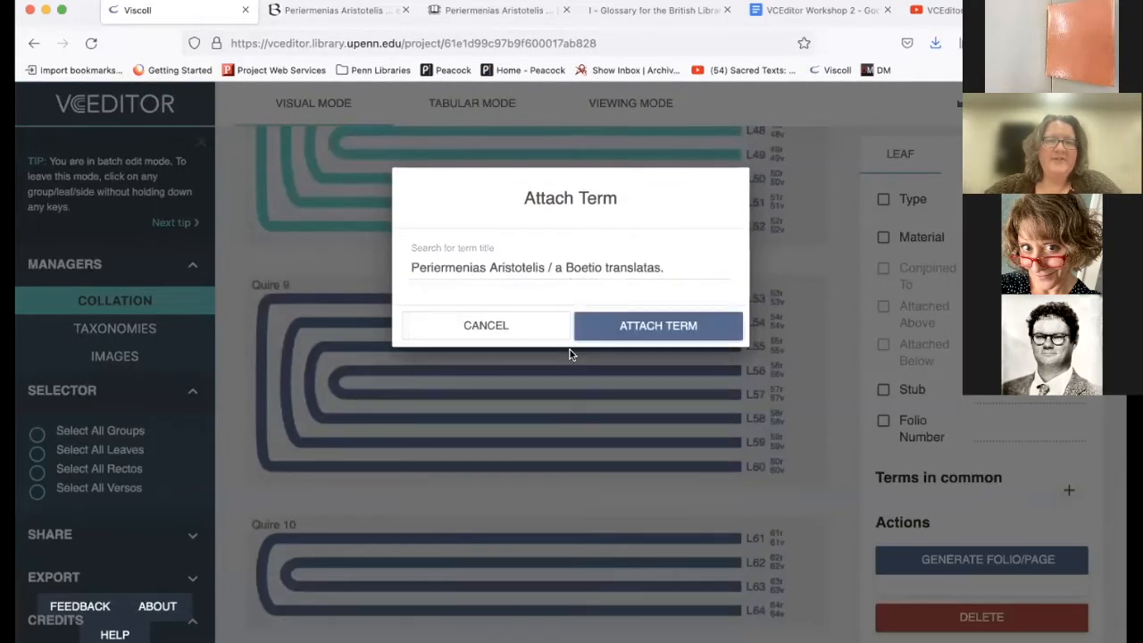
{"action": "left_click", "coordinate": [656, 325]}
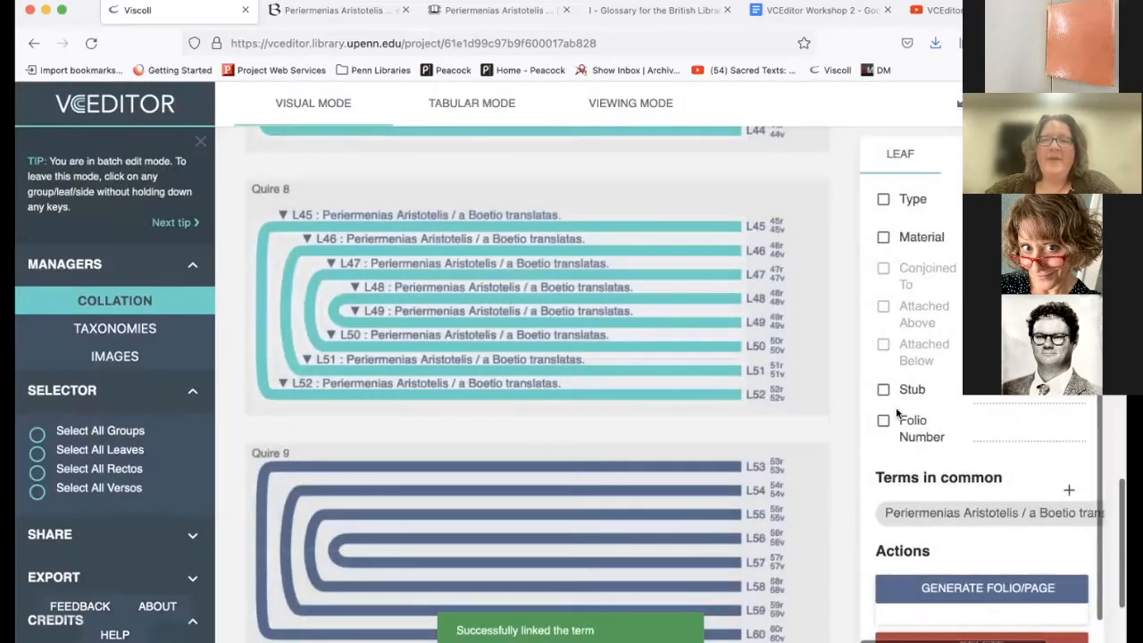
- Review the terms listed for the selected leaves, the Quire 8 group and leaf L46
{"action": "scroll", "coordinate": [993, 451], "scroll_direction": "down", "scroll_amount": 1}
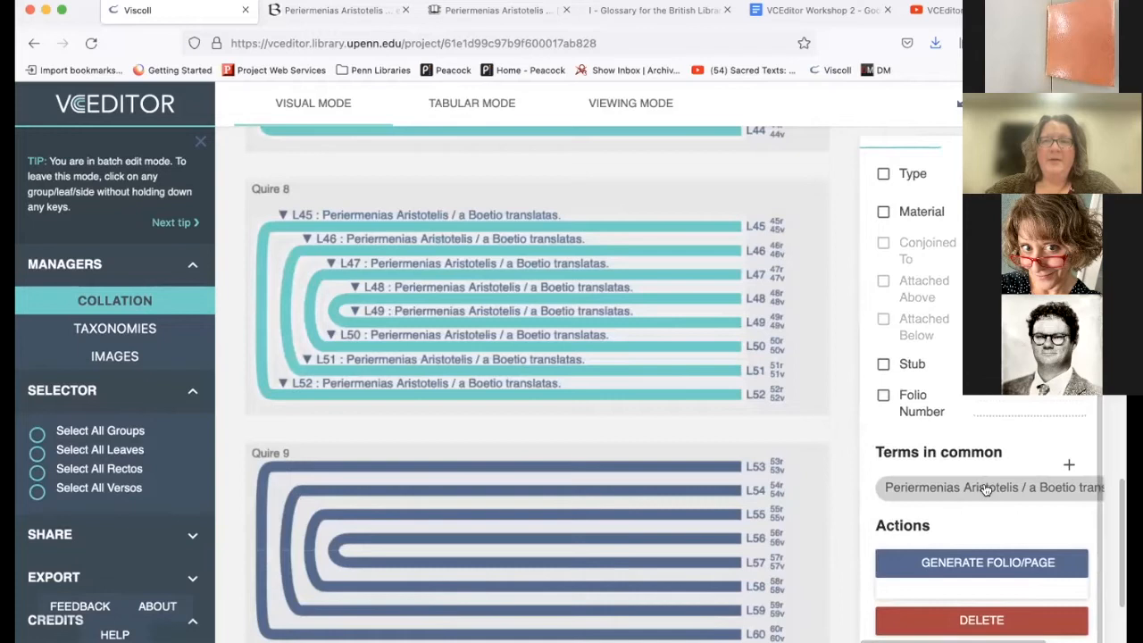
{"action": "scroll", "coordinate": [969, 522], "scroll_direction": "up", "scroll_amount": 1}
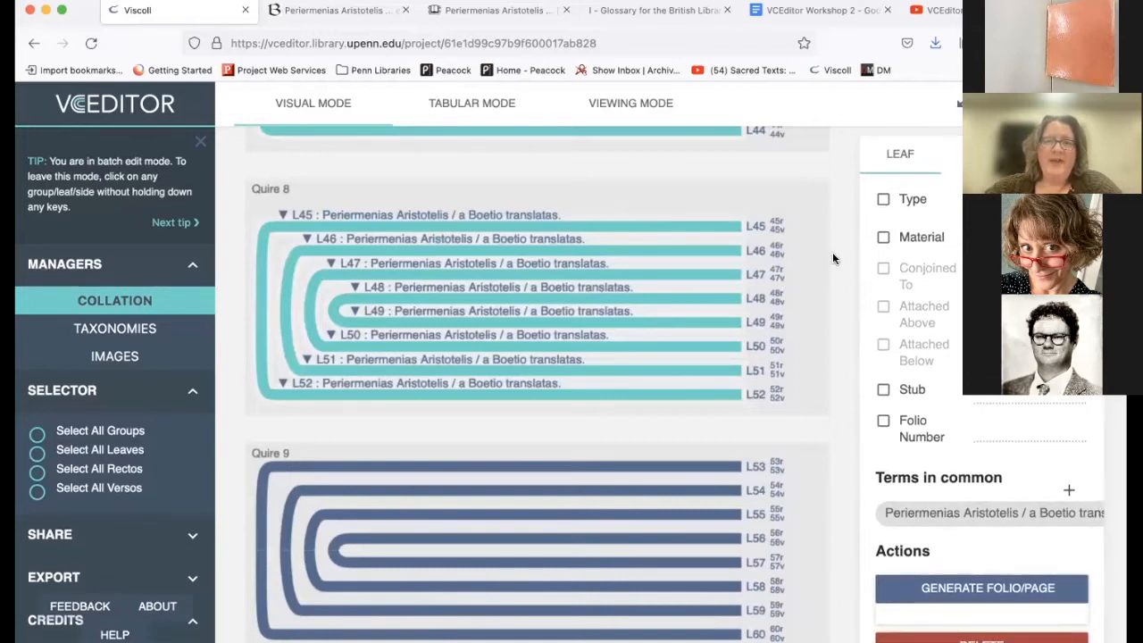
{"action": "left_click", "coordinate": [799, 322]}
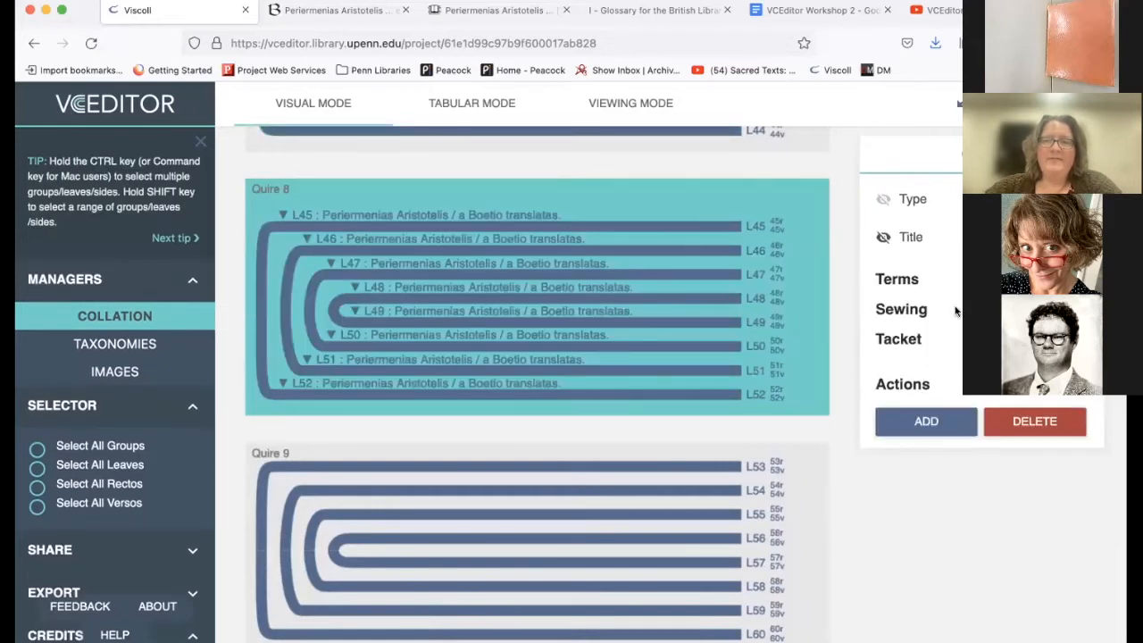
{"action": "left_click", "coordinate": [706, 250]}
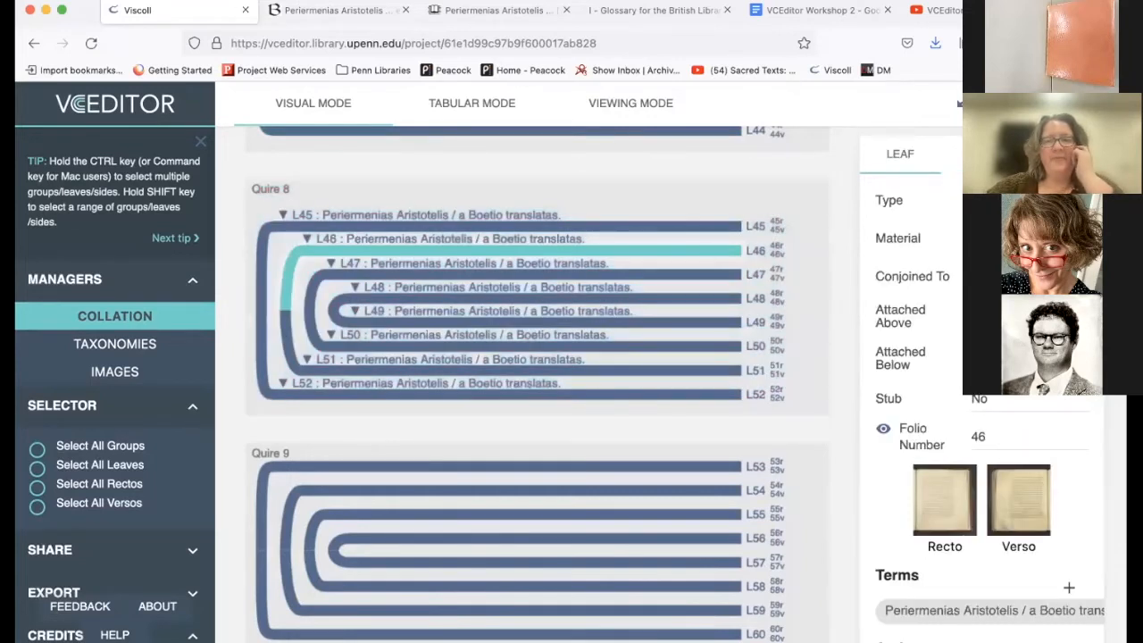
{"action": "scroll", "coordinate": [982, 402], "scroll_direction": "down", "scroll_amount": 2}
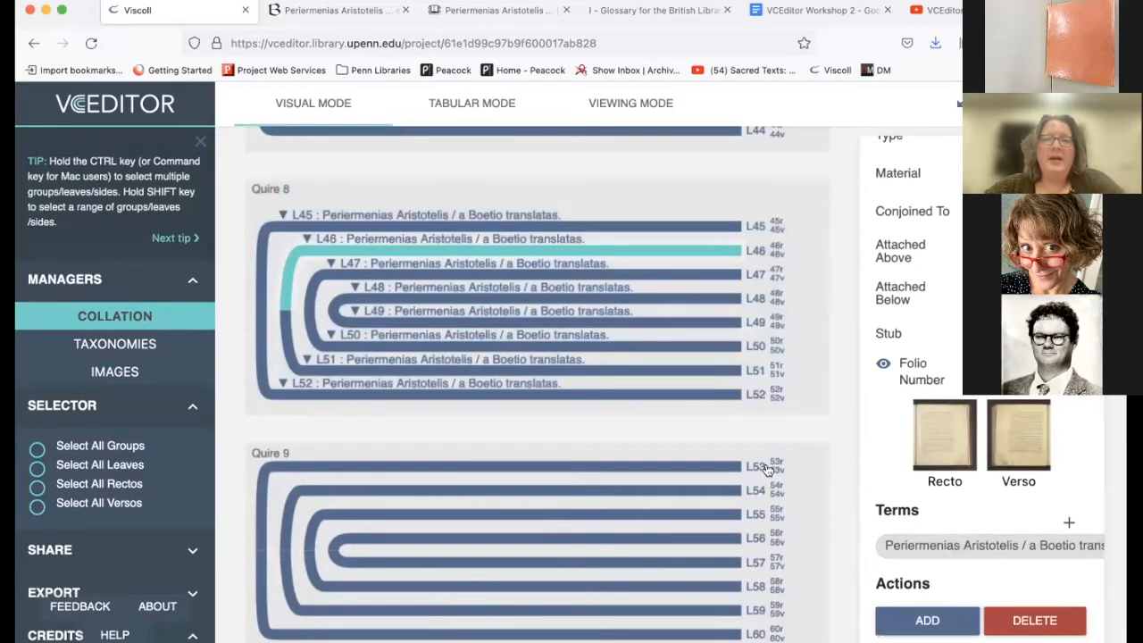
- Attach the "Periermenias Aristotelis / a Boetio translatas." term to the recto of leaf L53 in Quire 9
{"action": "left_click", "coordinate": [726, 466]}
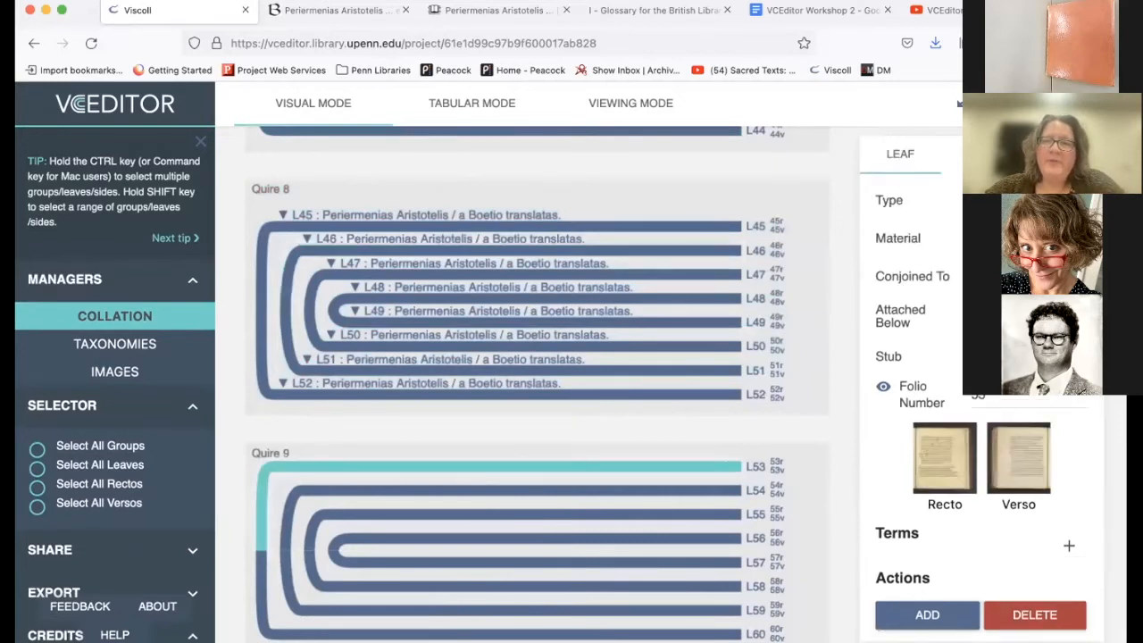
{"action": "left_click", "coordinate": [981, 154]}
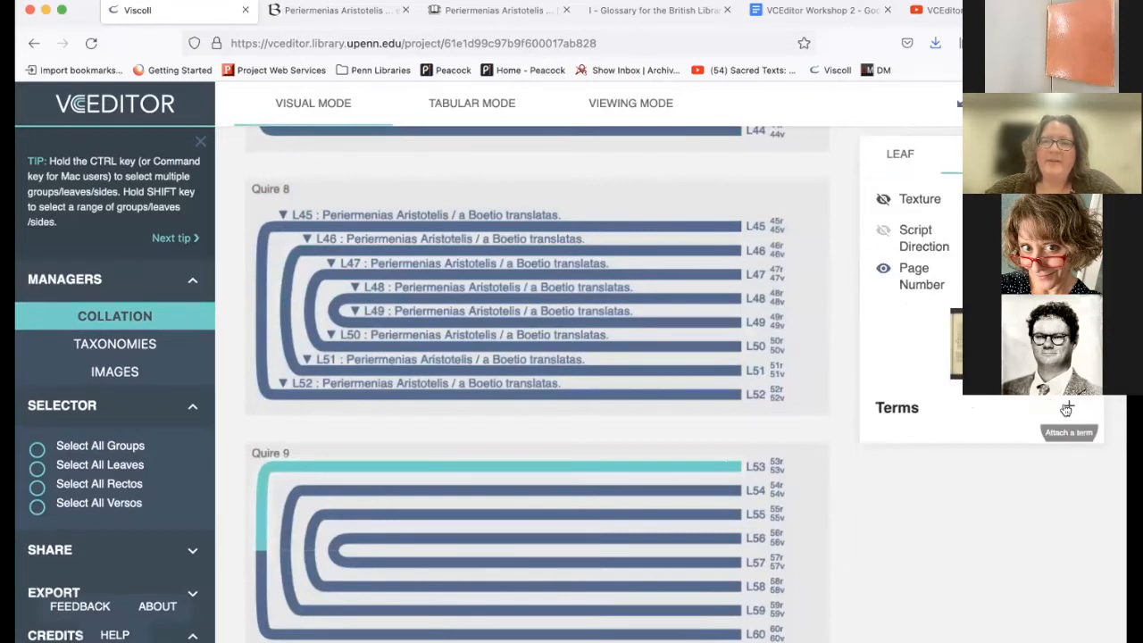
{"action": "left_click", "coordinate": [1068, 406]}
{"action": "left_click", "coordinate": [545, 264]}
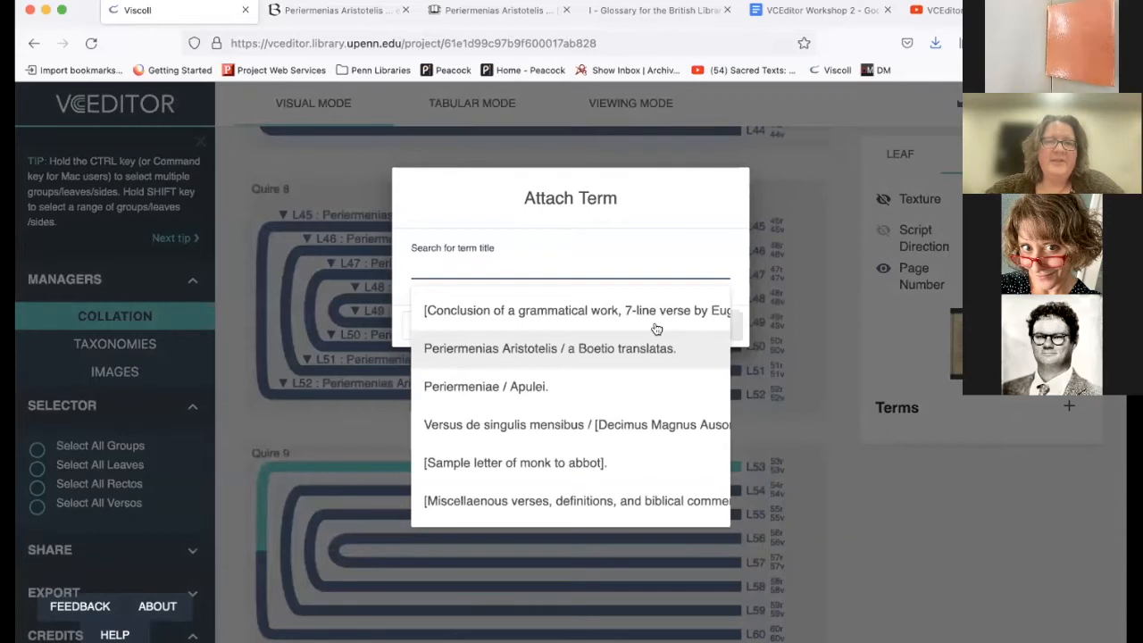
{"action": "left_click", "coordinate": [656, 330]}
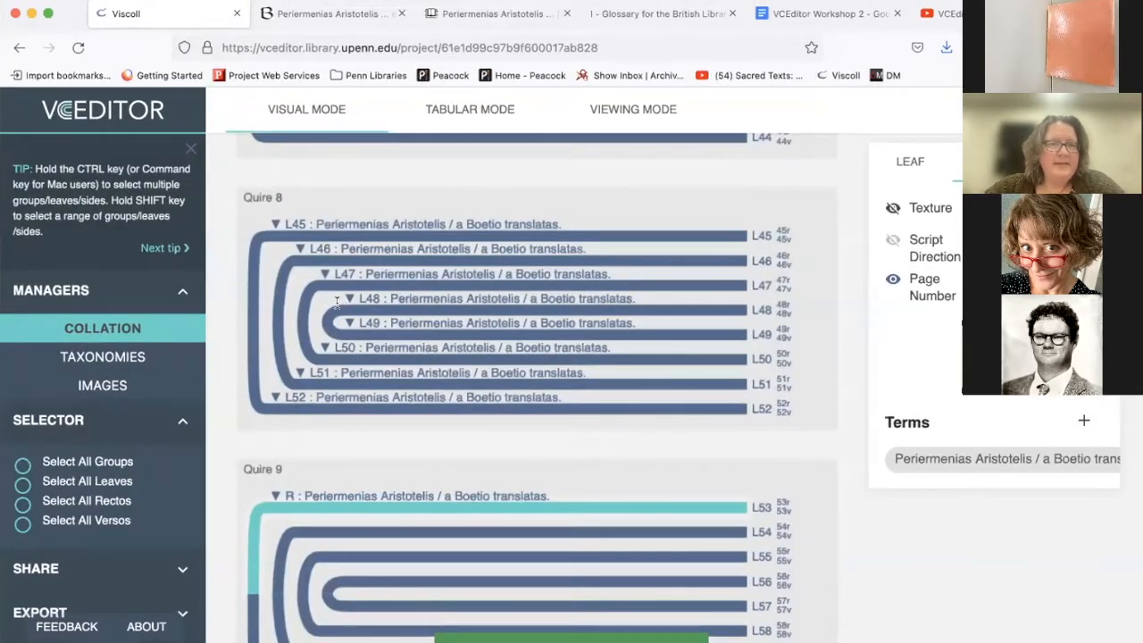
- Check the folio ranges in the Franklin record's Contents and attach the "Periermenias Aristotelis / a Boetio translatas." term to leaves L61 and L62
{"action": "key", "text": "ctrl+Tab"}
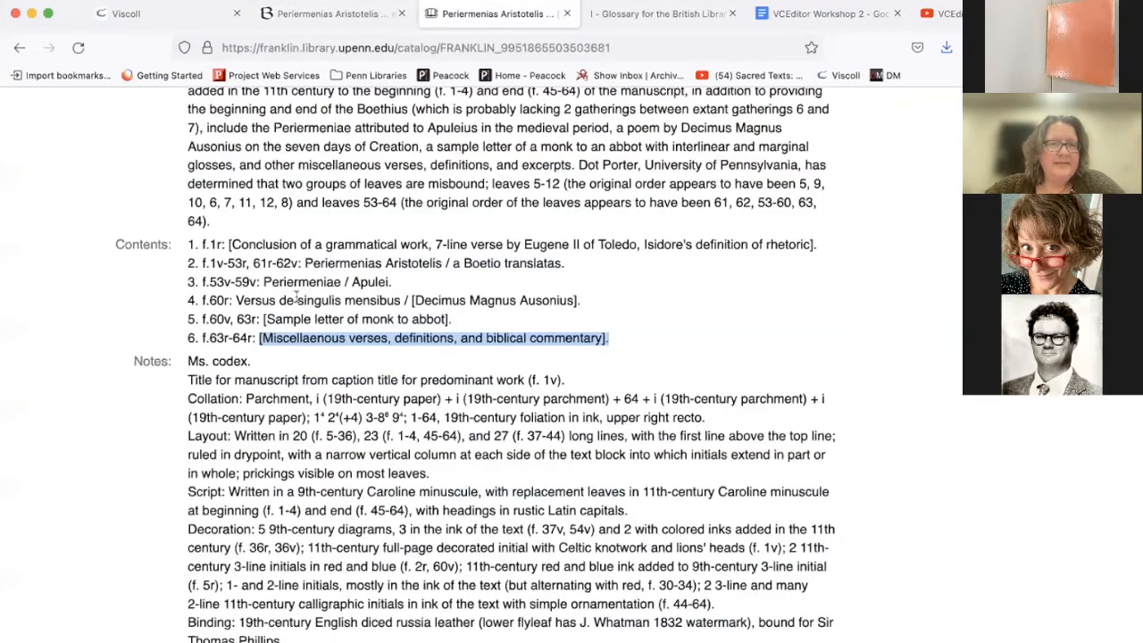
{"action": "left_click", "coordinate": [256, 262]}
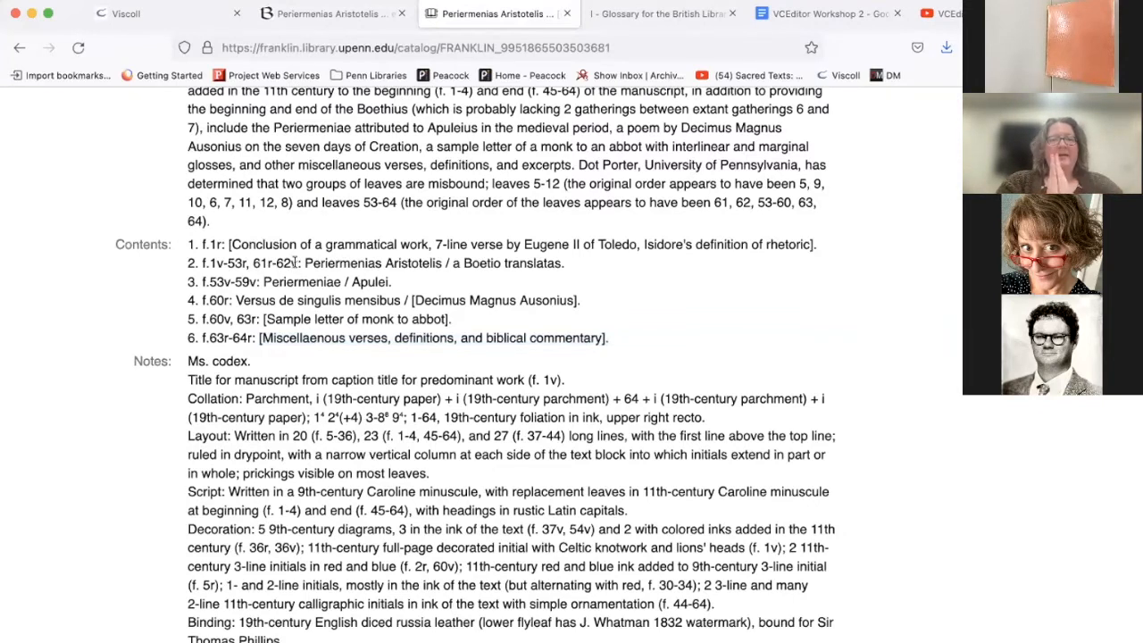
{"action": "left_click", "coordinate": [134, 17]}
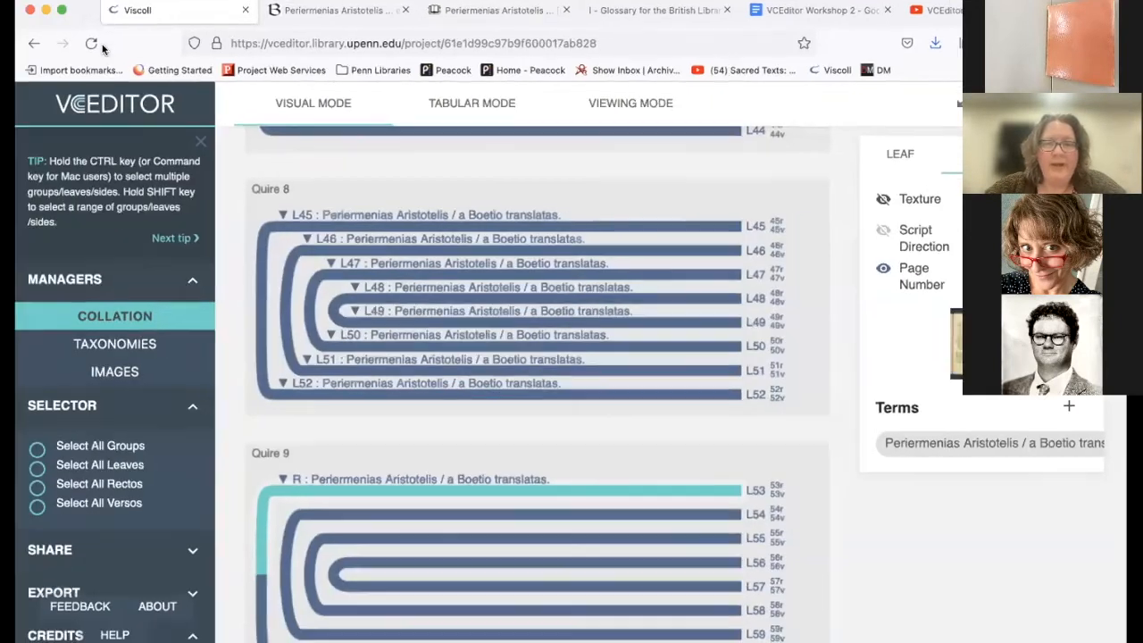
{"action": "scroll", "coordinate": [306, 282], "scroll_direction": "down", "scroll_amount": 3}
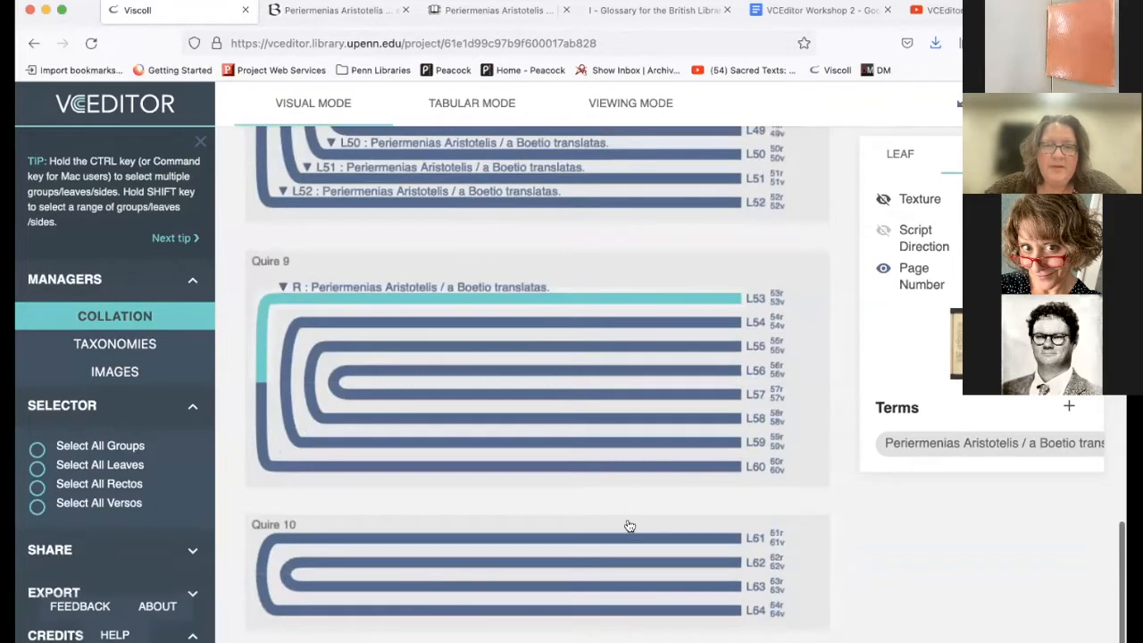
{"action": "left_click", "coordinate": [631, 538]}
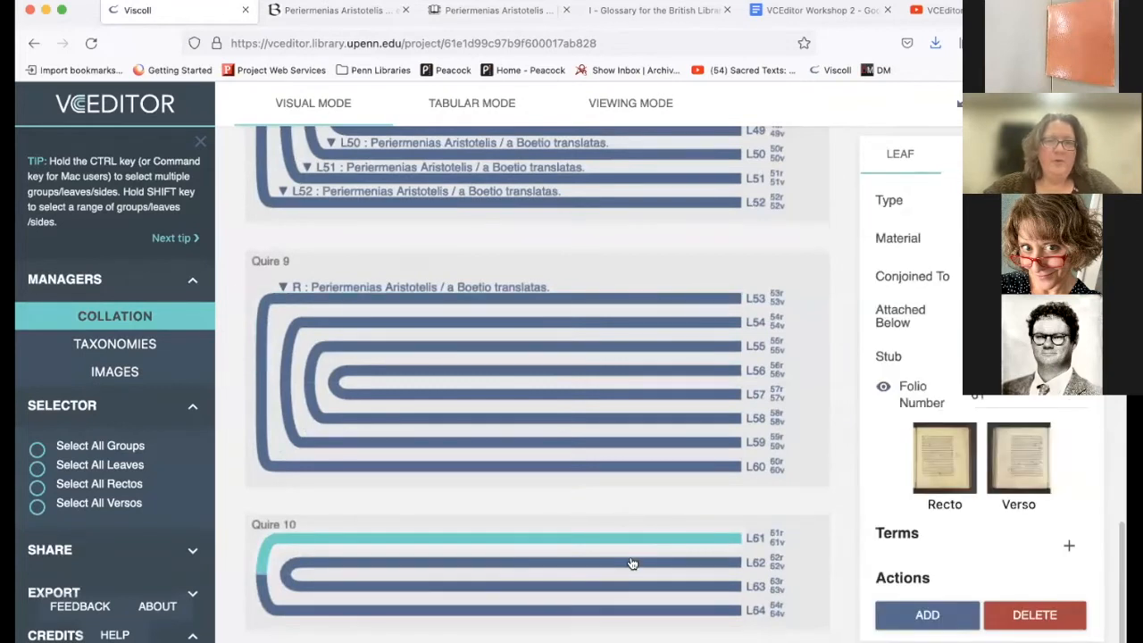
{"action": "left_click", "coordinate": [631, 562], "text": "shift"}
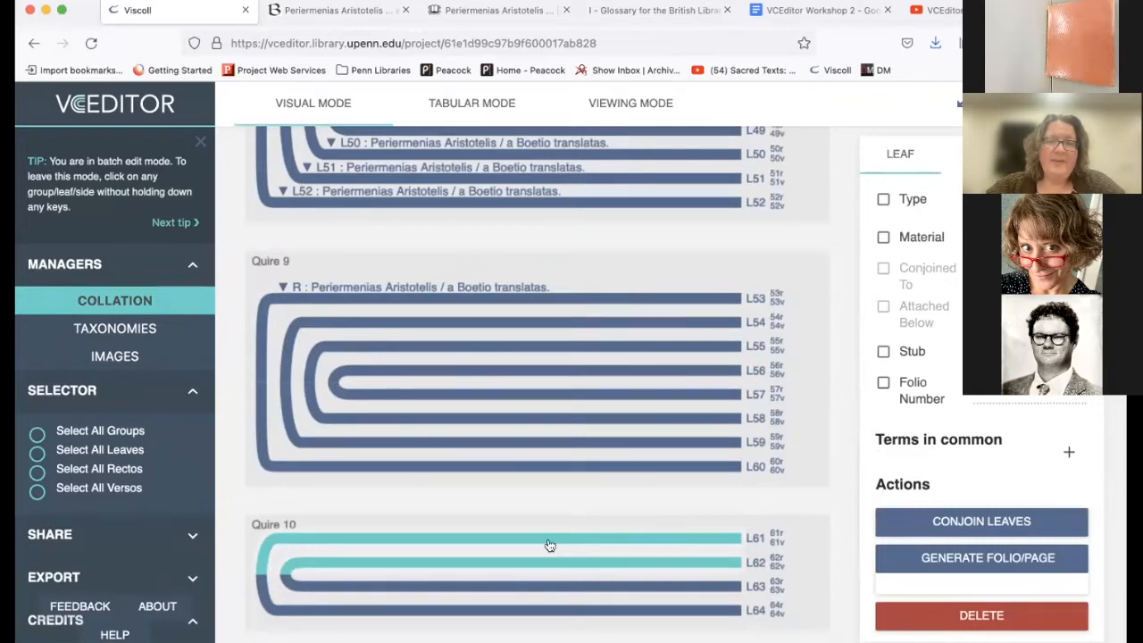
{"action": "left_click", "coordinate": [1068, 453]}
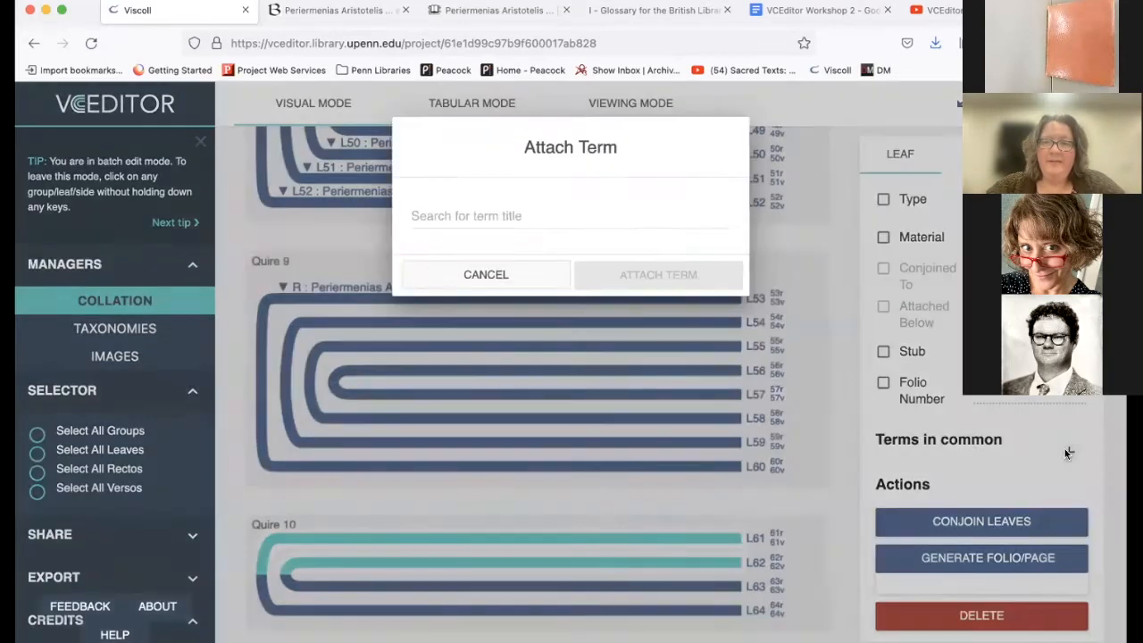
{"action": "left_click", "coordinate": [572, 260]}
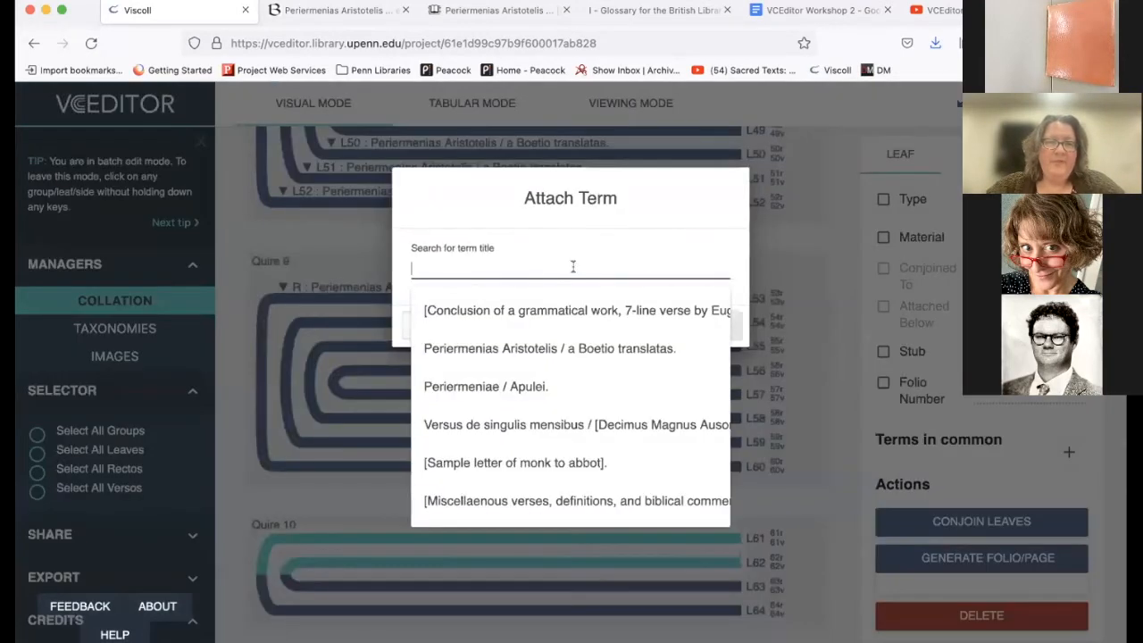
{"action": "left_click", "coordinate": [566, 348]}
{"action": "left_click", "coordinate": [620, 324]}
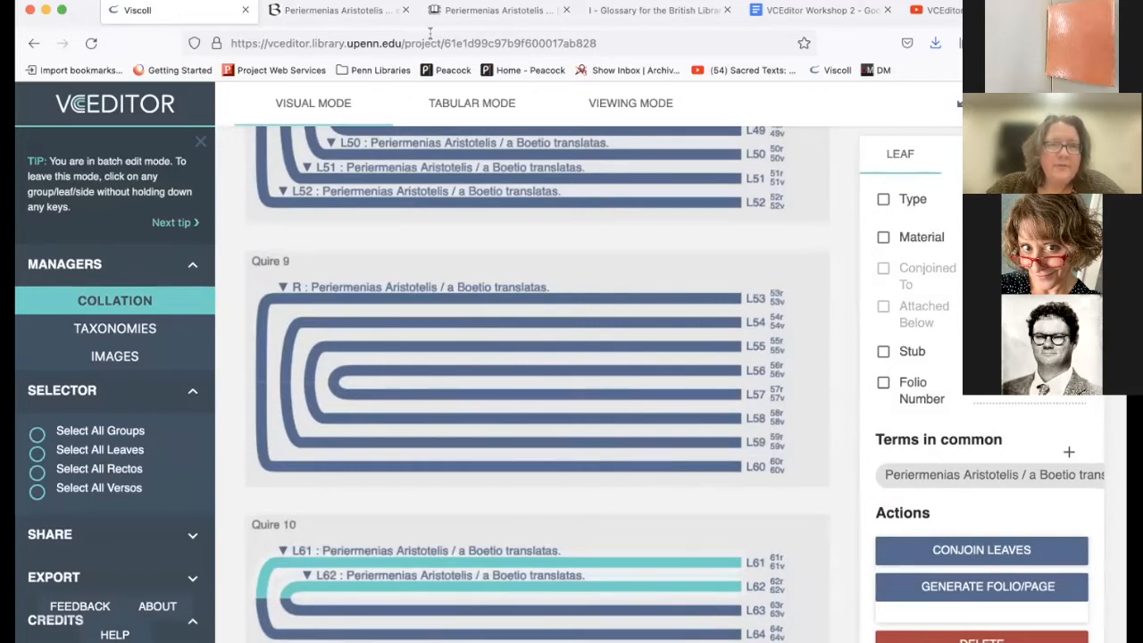
- Consult the Franklin record's Contents and attach the "Periermeniae / Apulei." term to the verso of leaf L53 in Quire 9
{"action": "left_click", "coordinate": [485, 12]}
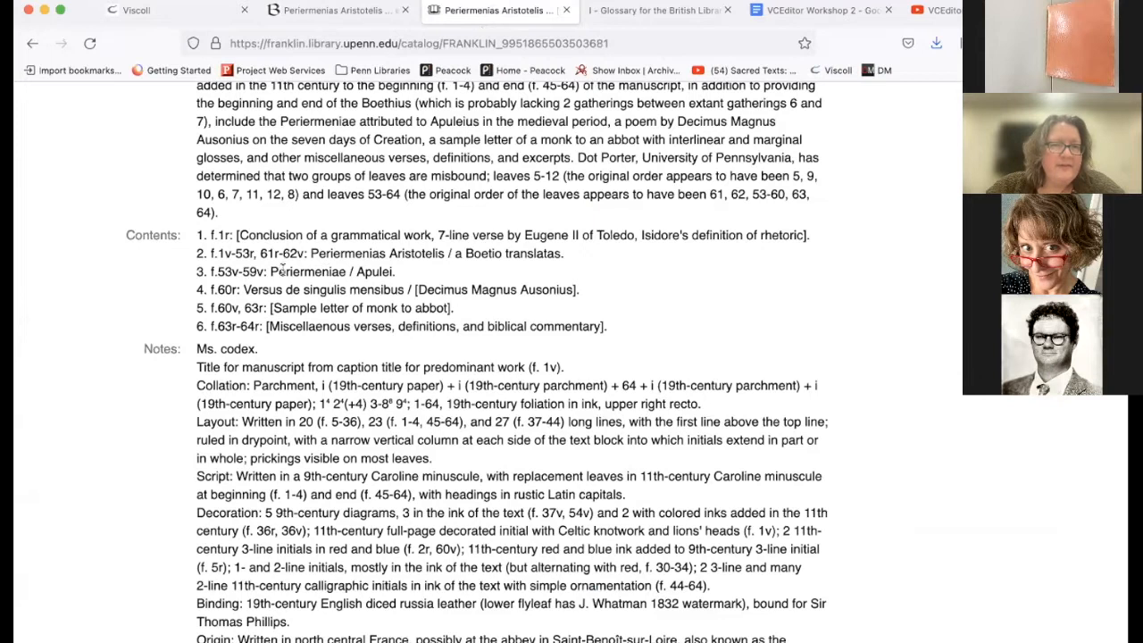
{"action": "left_click", "coordinate": [154, 14]}
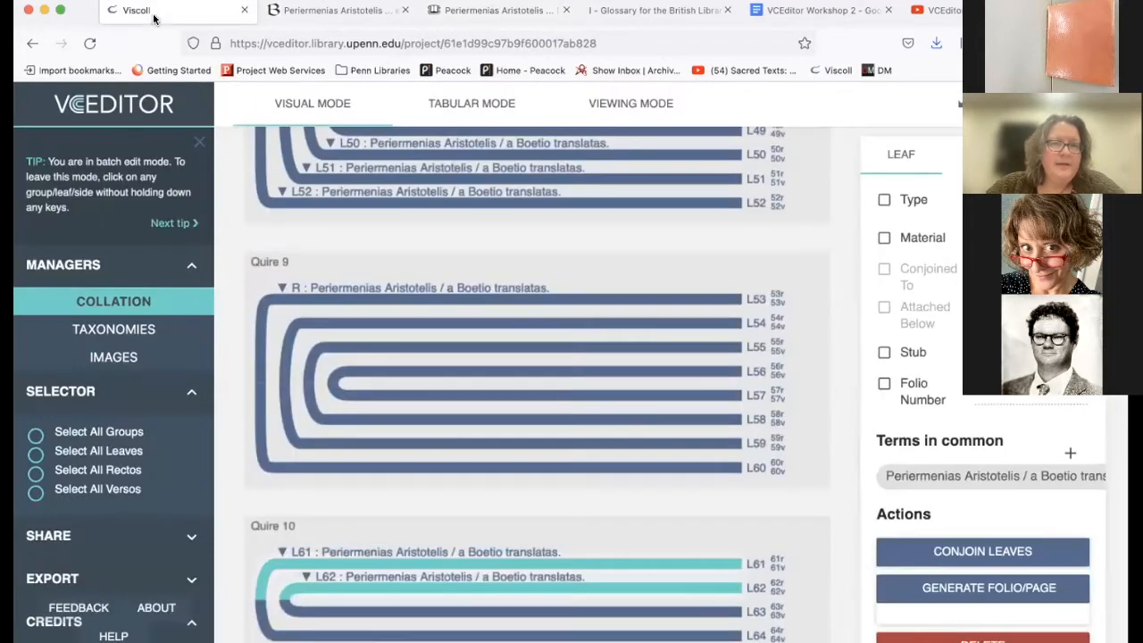
{"action": "left_click", "coordinate": [549, 300]}
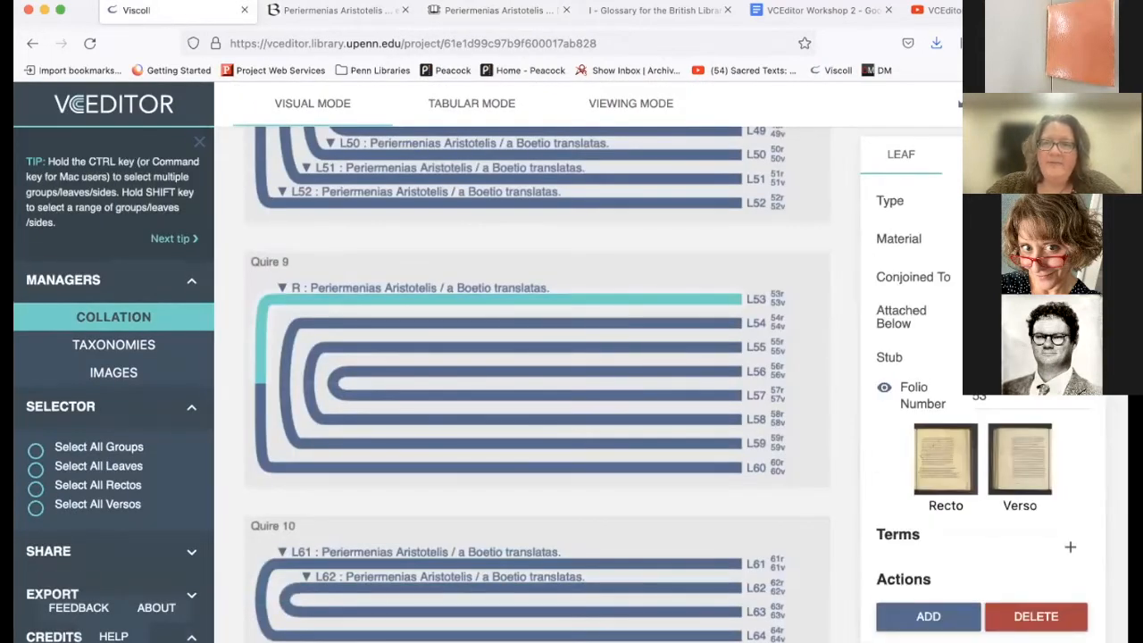
{"action": "left_click", "coordinate": [947, 464]}
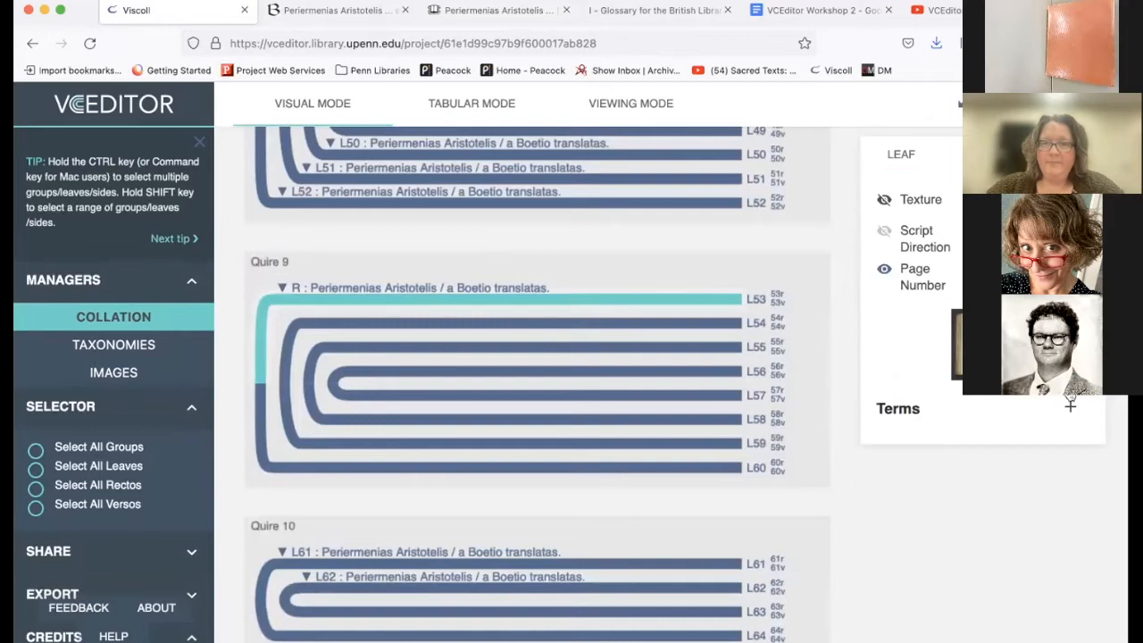
{"action": "left_click", "coordinate": [1070, 403]}
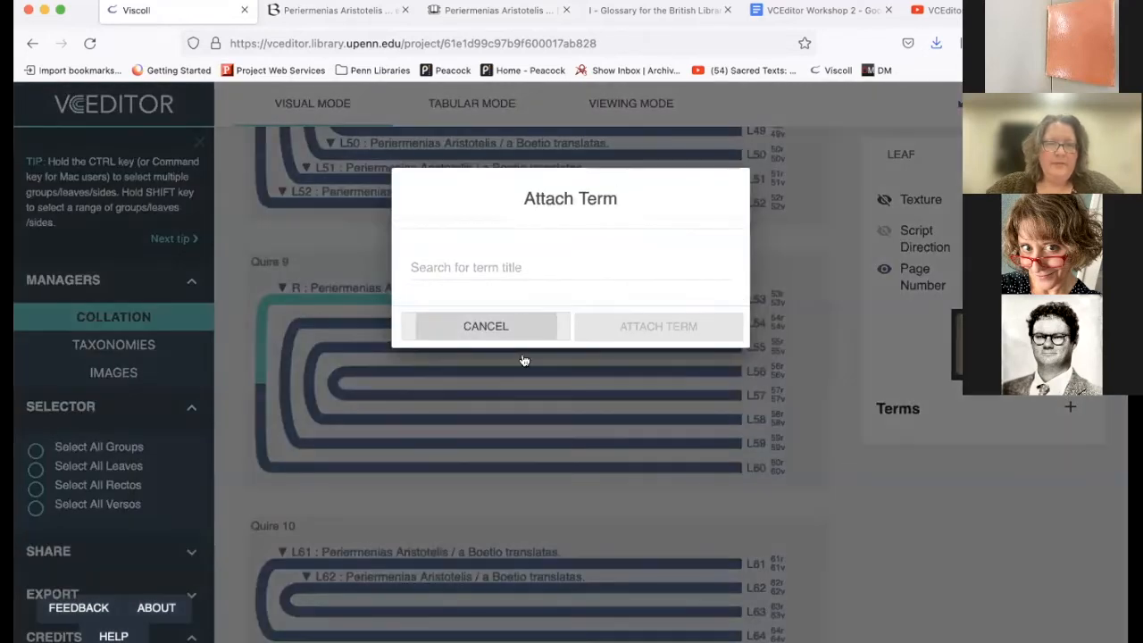
{"action": "left_click", "coordinate": [518, 389]}
{"action": "left_click", "coordinate": [635, 328]}
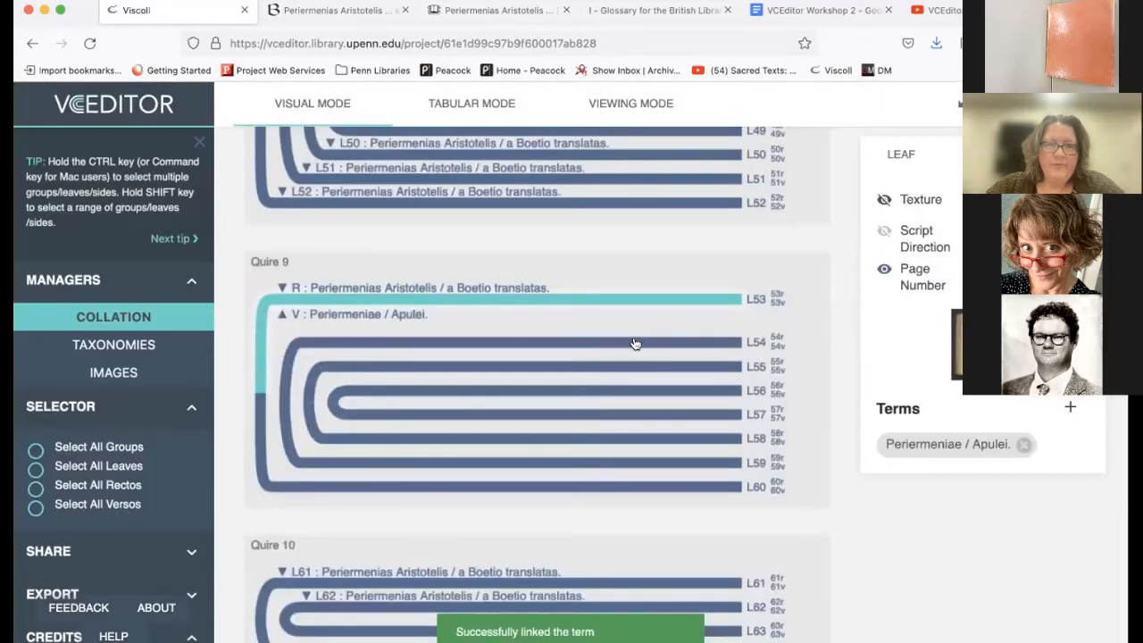
- Attach the "Periermeniae / Apulei." term to leaves L54 through L59 in Quire 9
{"action": "left_click", "coordinate": [634, 339]}
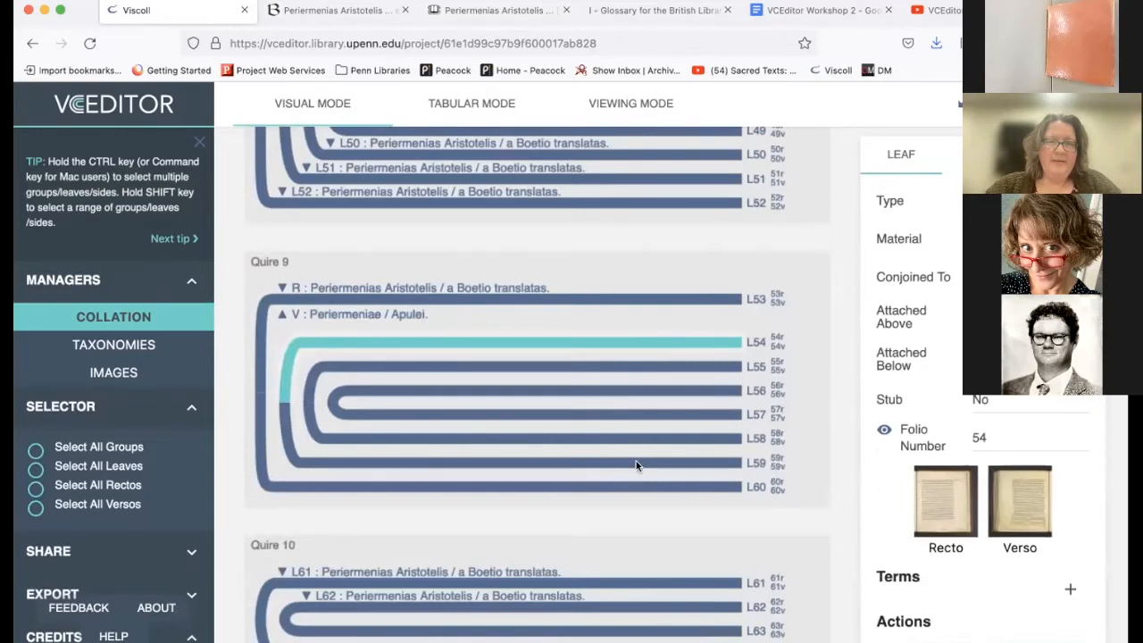
{"action": "left_click", "coordinate": [636, 462], "text": "shift"}
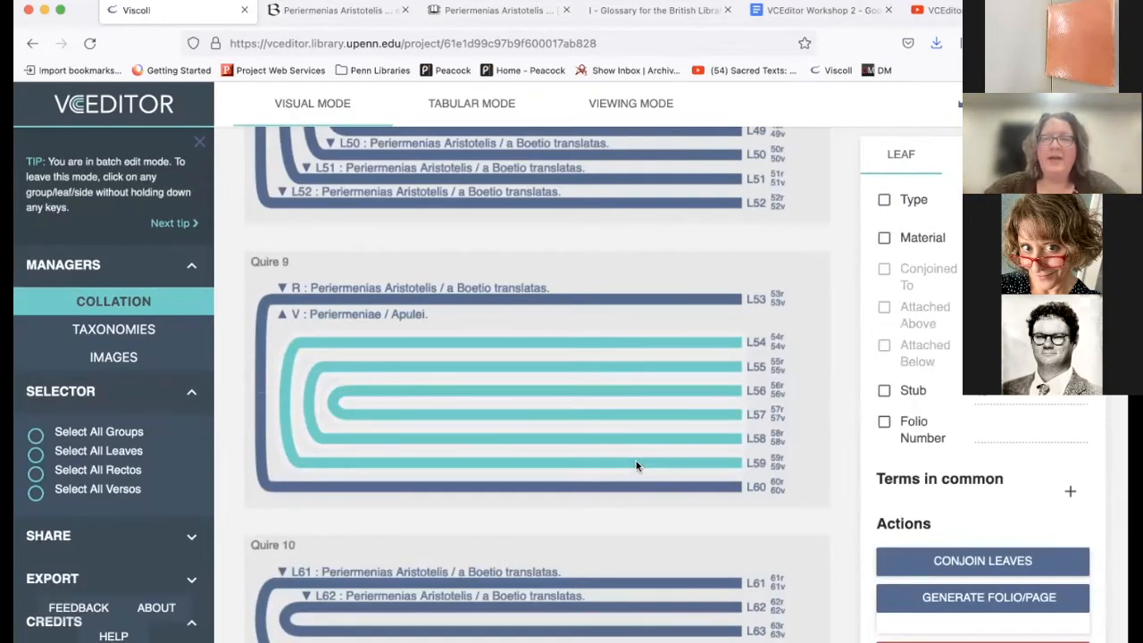
{"action": "left_click", "coordinate": [1072, 491]}
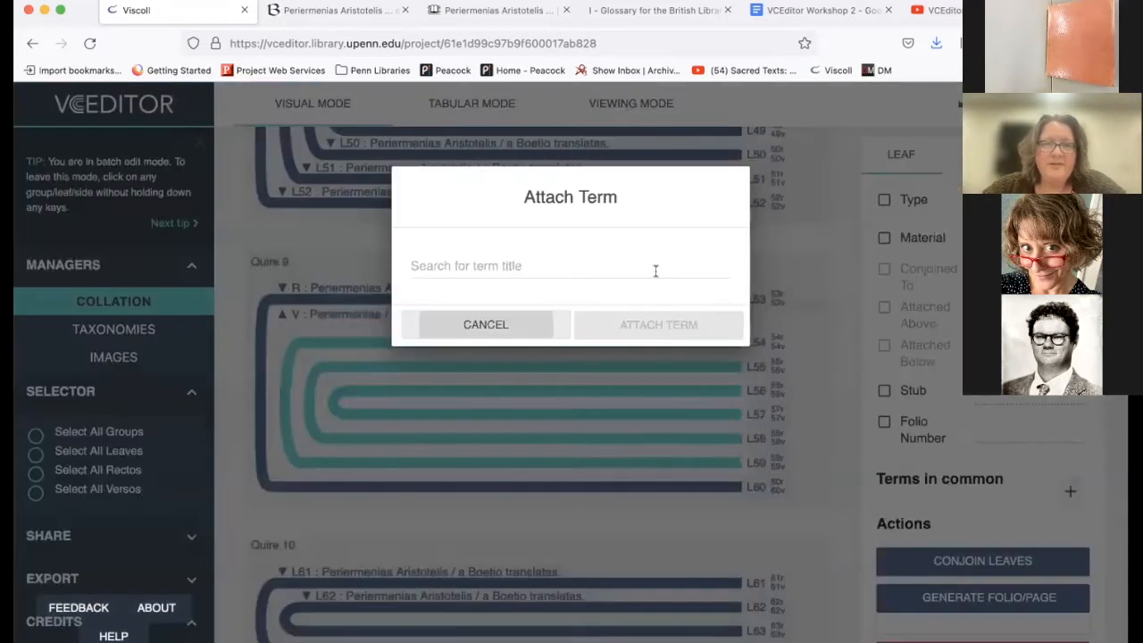
{"action": "left_click", "coordinate": [641, 259]}
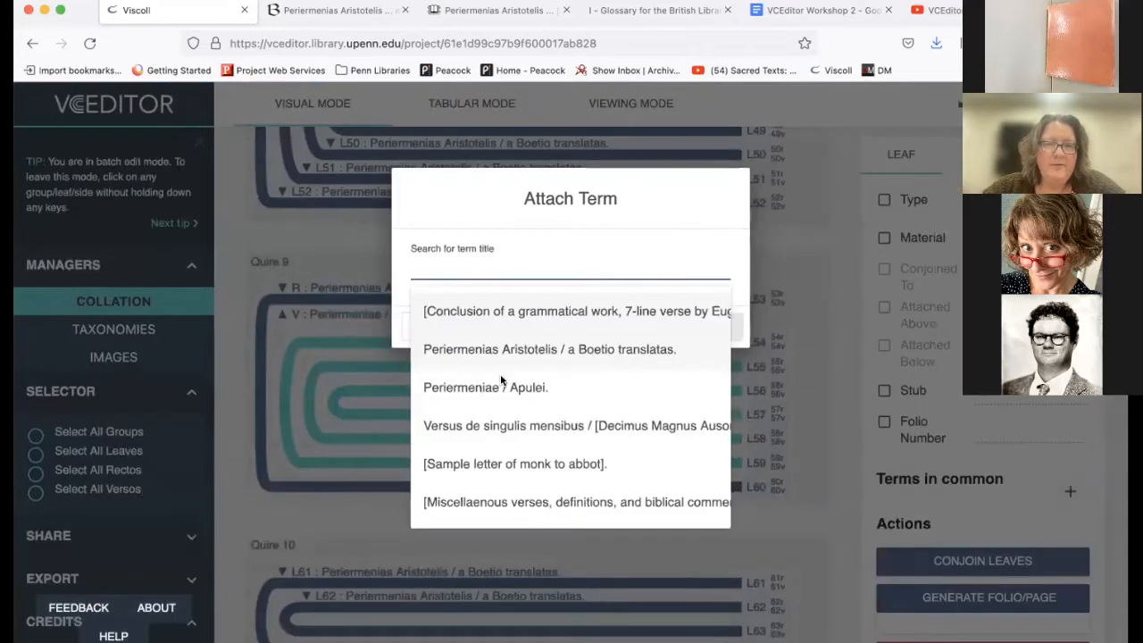
{"action": "left_click", "coordinate": [581, 387]}
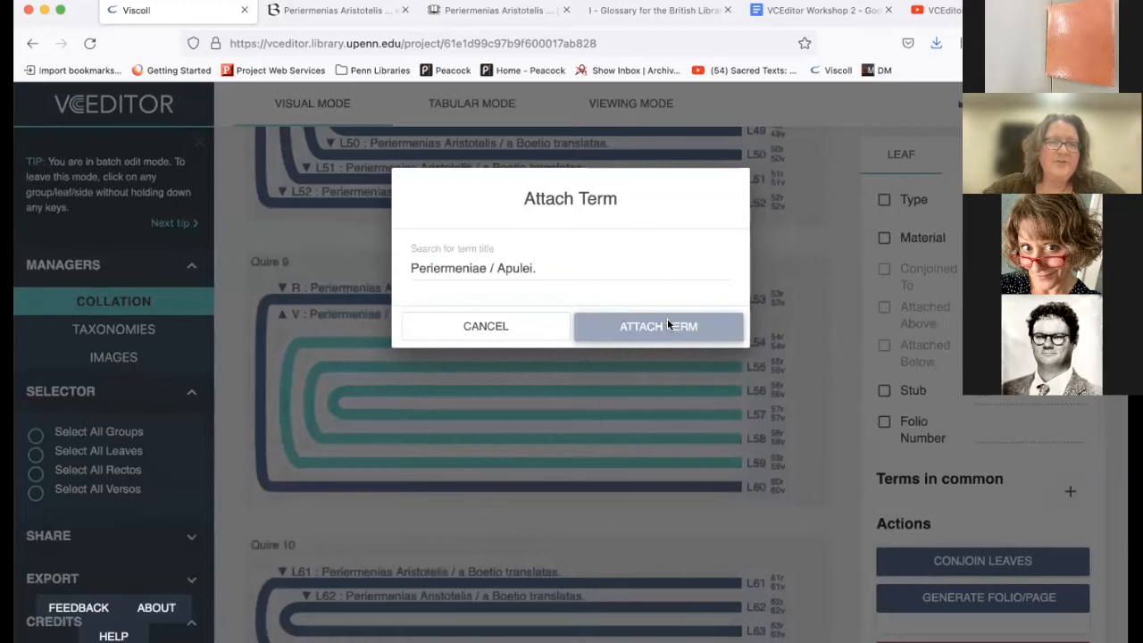
{"action": "left_click", "coordinate": [667, 318]}
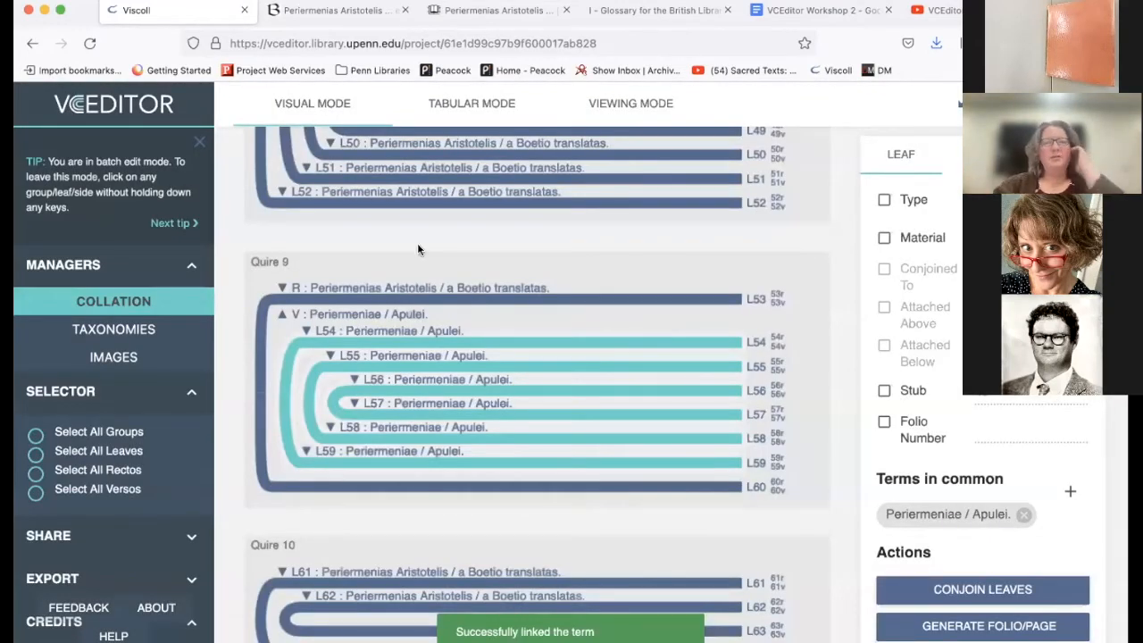
- Select the quire groups from Quire 3 through Quire 8 together and attach the "Periermenias Aristotelis / a Boetio translatas." term to them
{"action": "scroll", "coordinate": [401, 232], "scroll_direction": "down", "scroll_amount": 1}
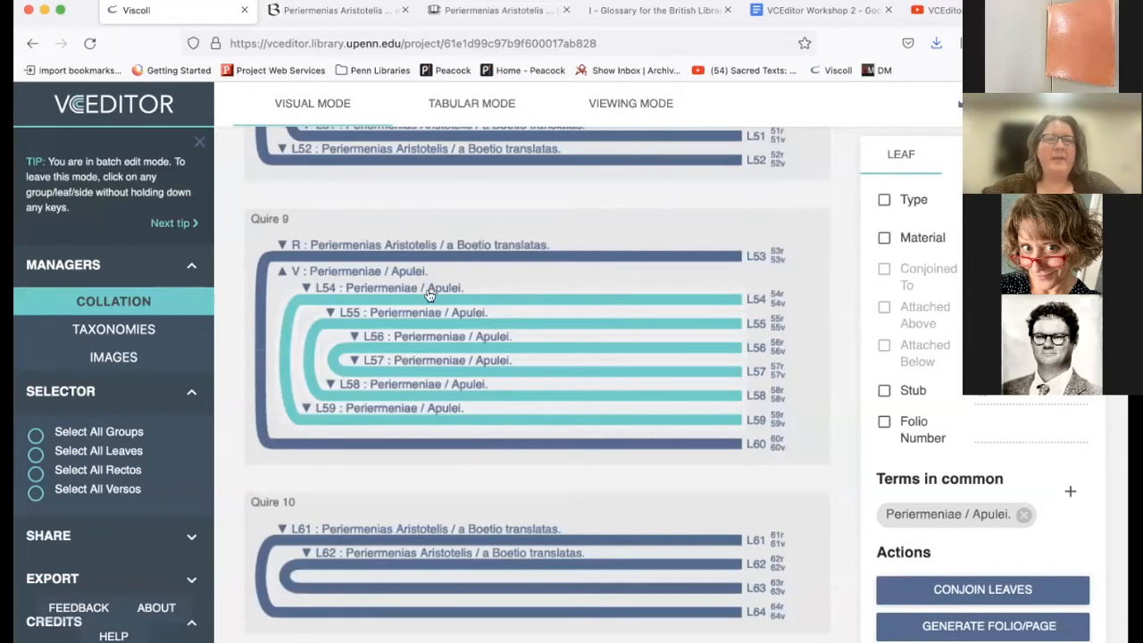
{"action": "left_click", "coordinate": [807, 281]}
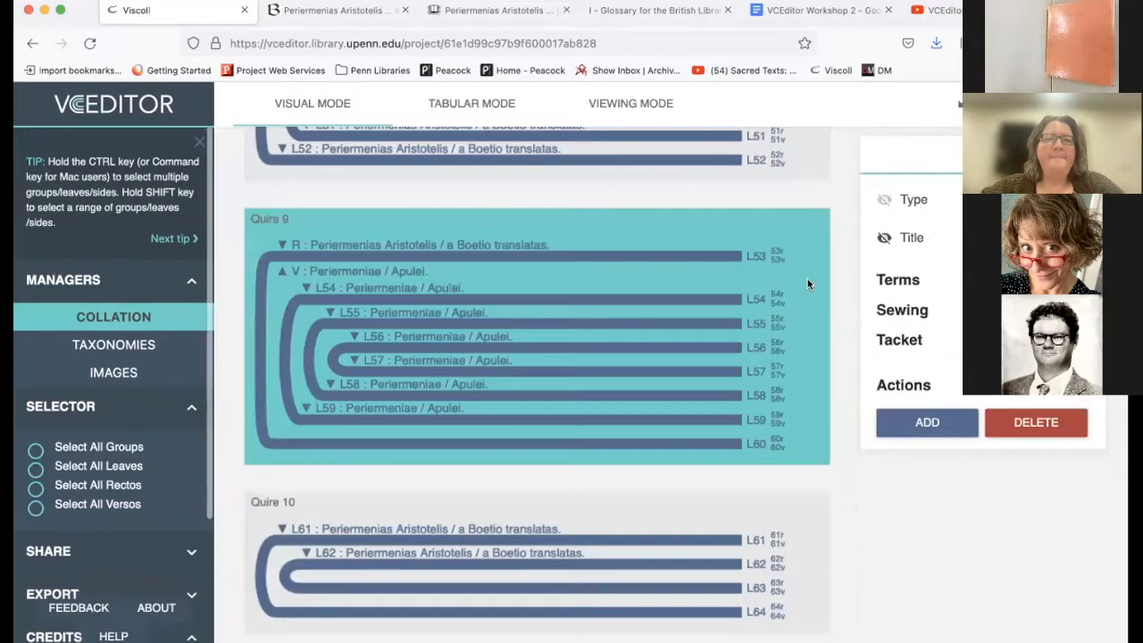
{"action": "scroll", "coordinate": [807, 284], "scroll_direction": "up", "scroll_amount": 2}
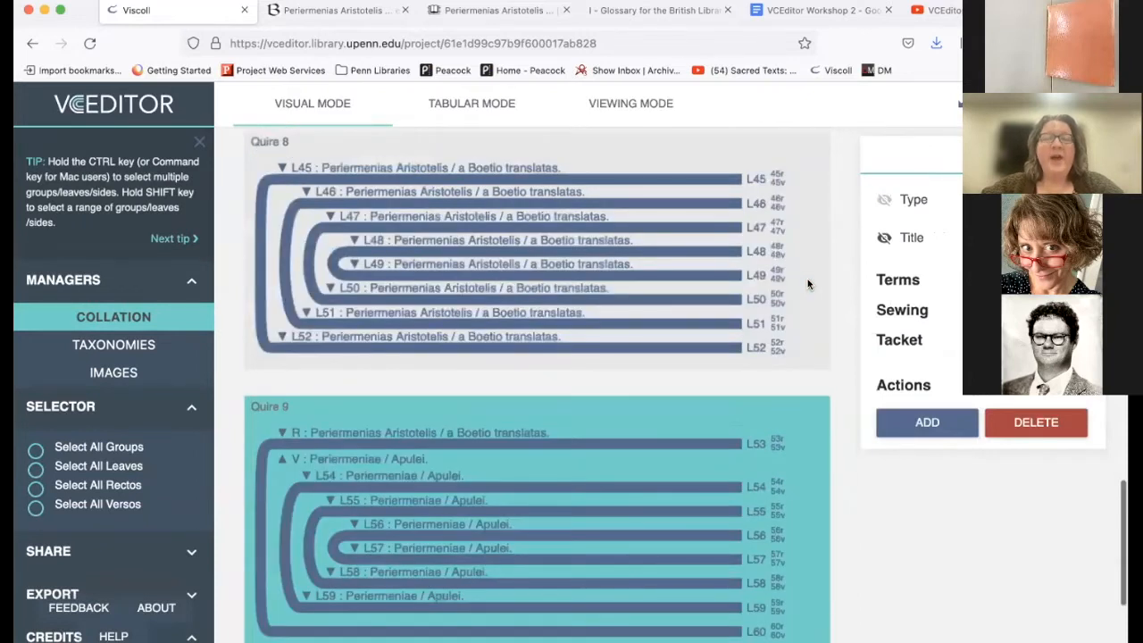
{"action": "scroll", "coordinate": [807, 284], "scroll_direction": "up", "scroll_amount": 1}
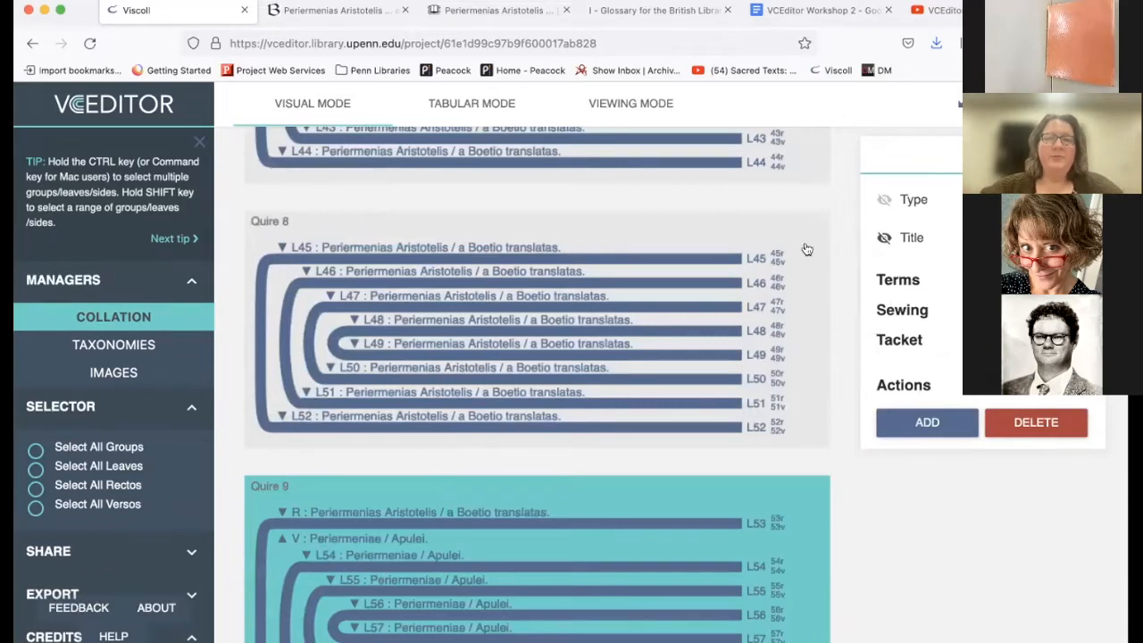
{"action": "left_click", "coordinate": [806, 249]}
{"action": "scroll", "coordinate": [805, 241], "scroll_direction": "up", "scroll_amount": 2}
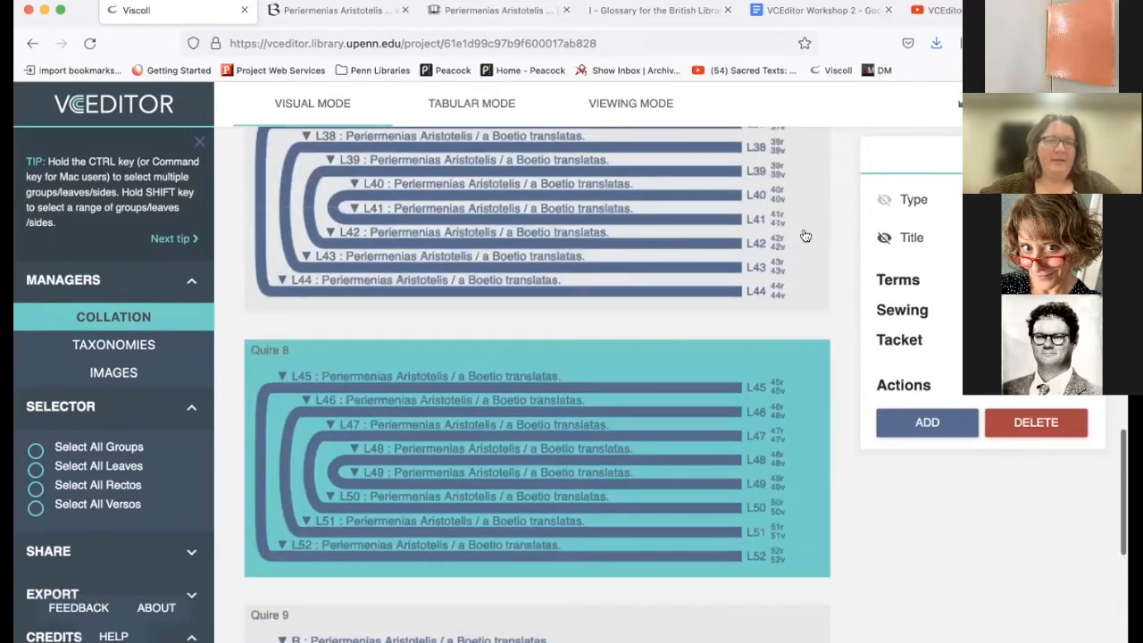
{"action": "left_click", "coordinate": [804, 232], "text": "super"}
{"action": "scroll", "coordinate": [803, 214], "scroll_direction": "up", "scroll_amount": 2}
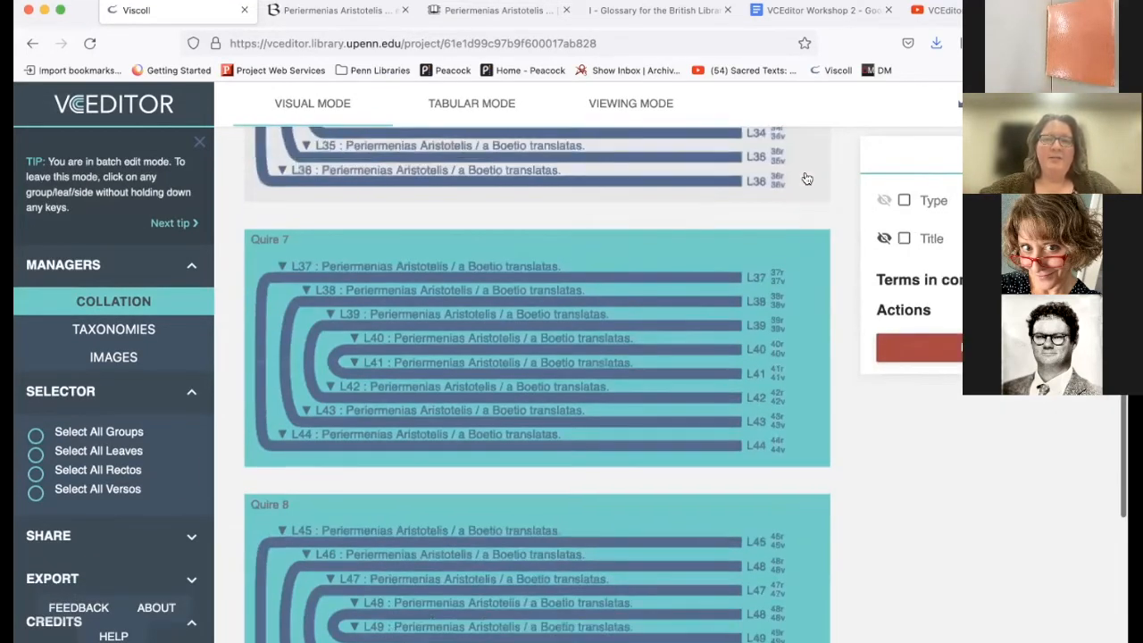
{"action": "left_click", "coordinate": [806, 179]}
{"action": "scroll", "coordinate": [803, 178], "scroll_direction": "up", "scroll_amount": 10}
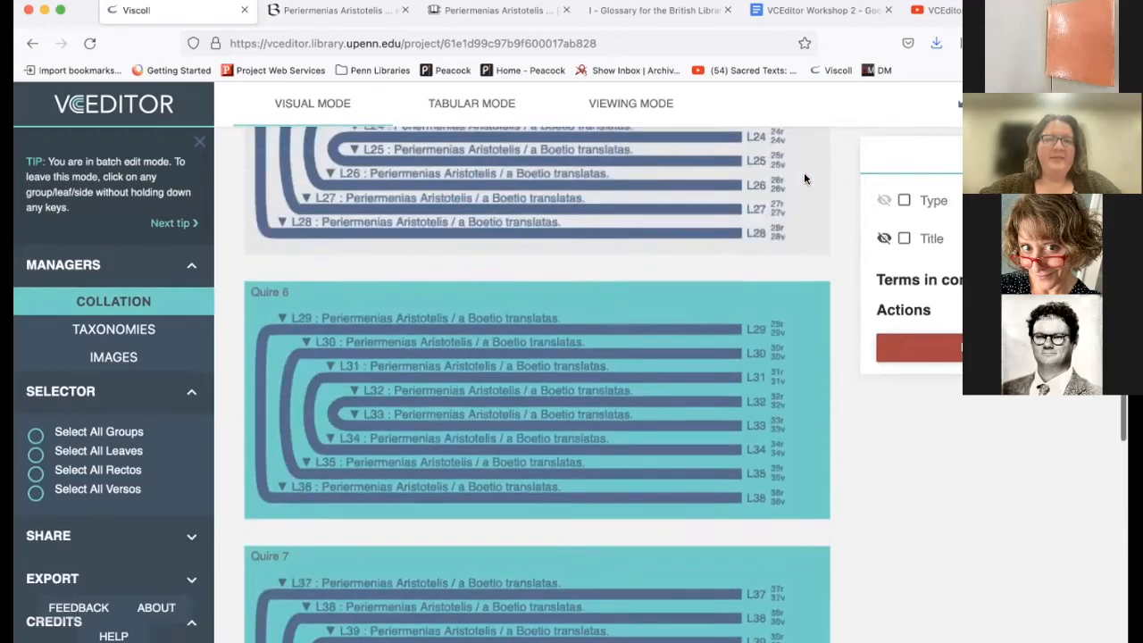
{"action": "scroll", "coordinate": [804, 172], "scroll_direction": "up", "scroll_amount": 4}
{"action": "scroll", "coordinate": [803, 172], "scroll_direction": "down", "scroll_amount": 5}
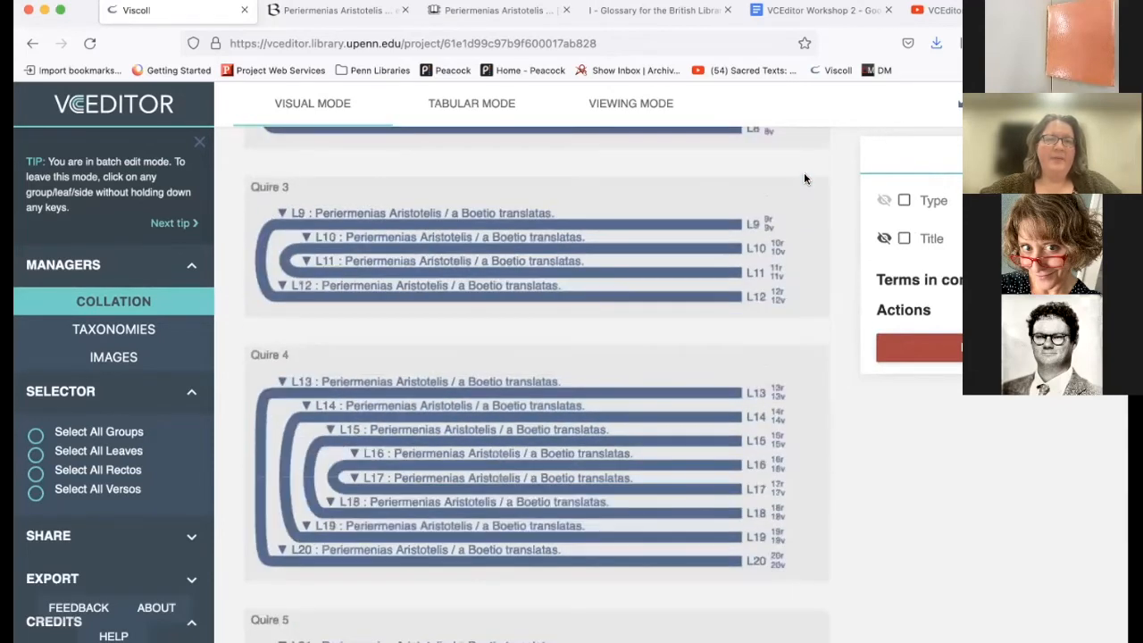
{"action": "left_click", "coordinate": [805, 177], "text": "shift"}
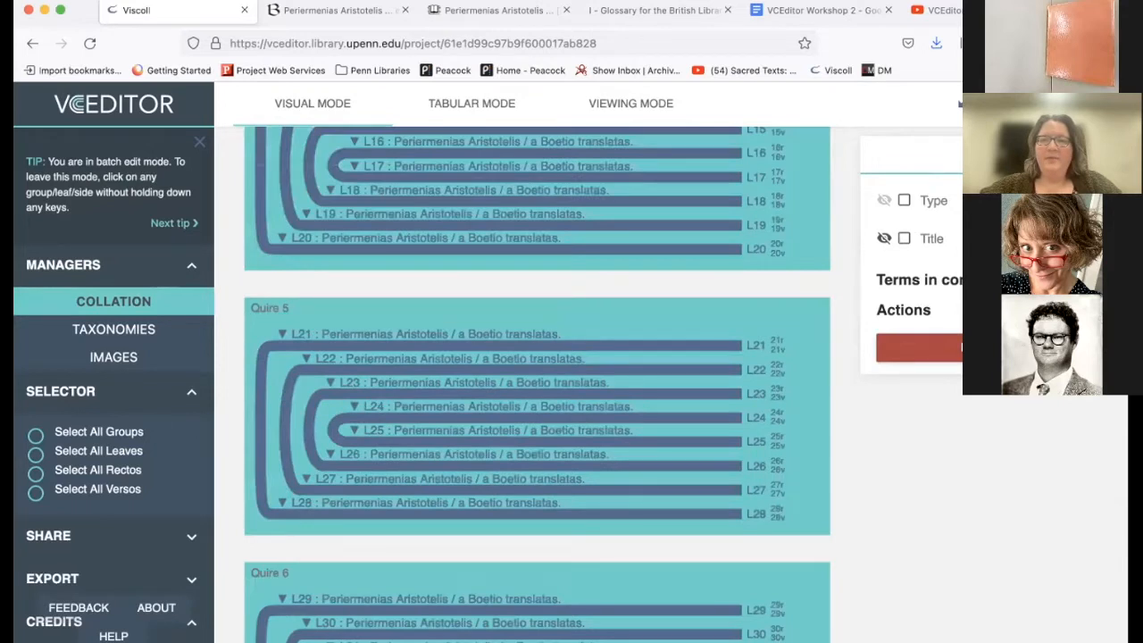
{"action": "left_click", "coordinate": [1014, 279]}
{"action": "left_click", "coordinate": [500, 255]}
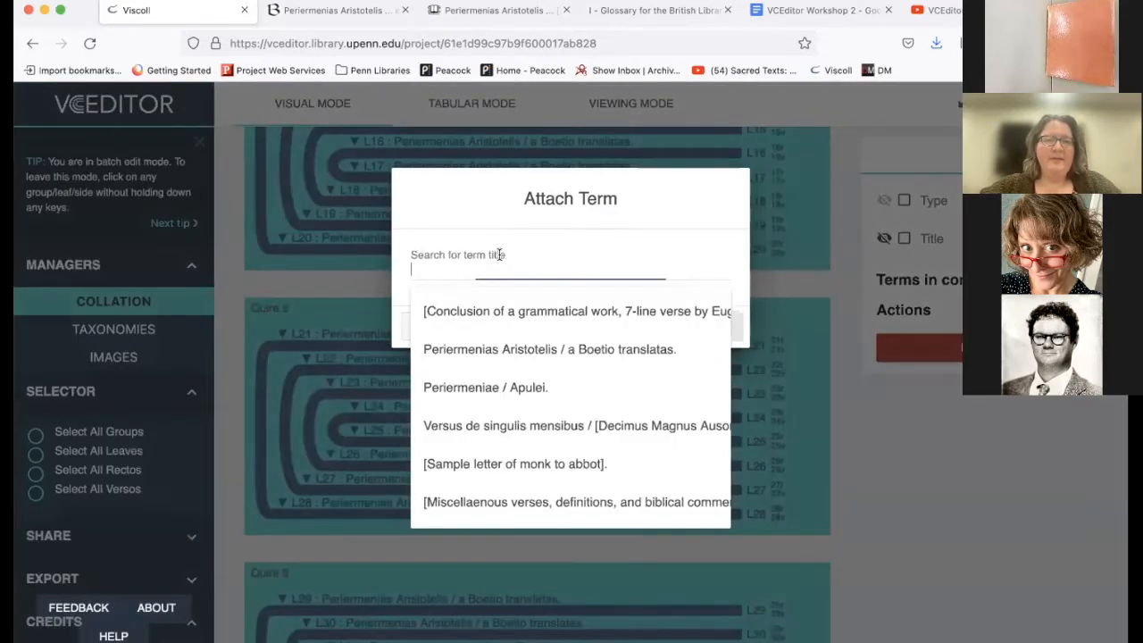
{"action": "left_click", "coordinate": [500, 352]}
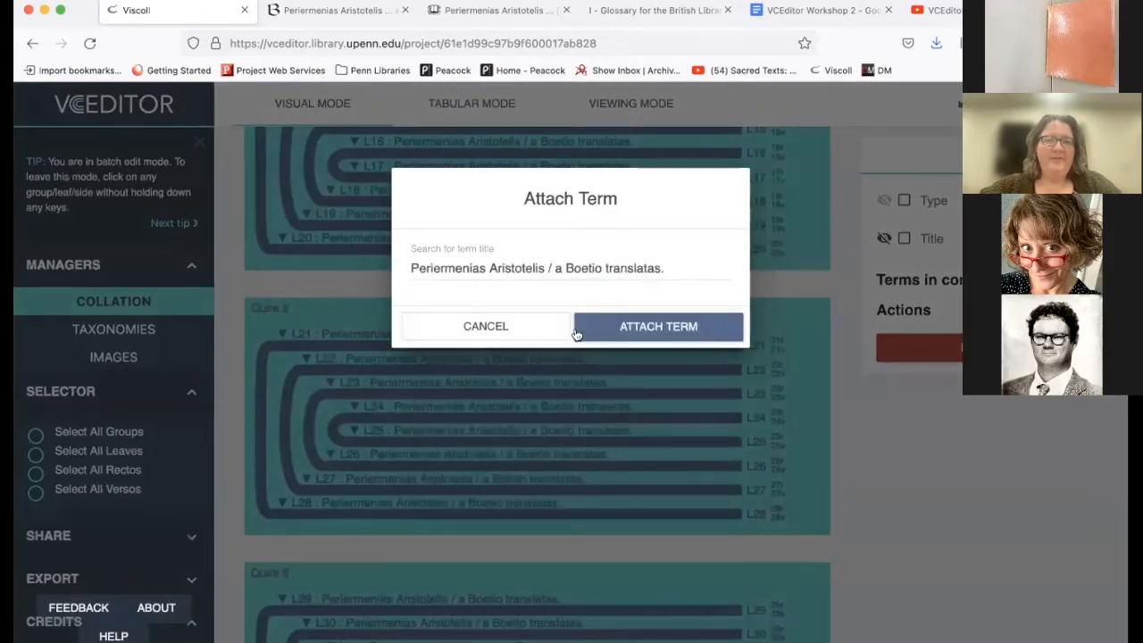
{"action": "left_click", "coordinate": [652, 329]}
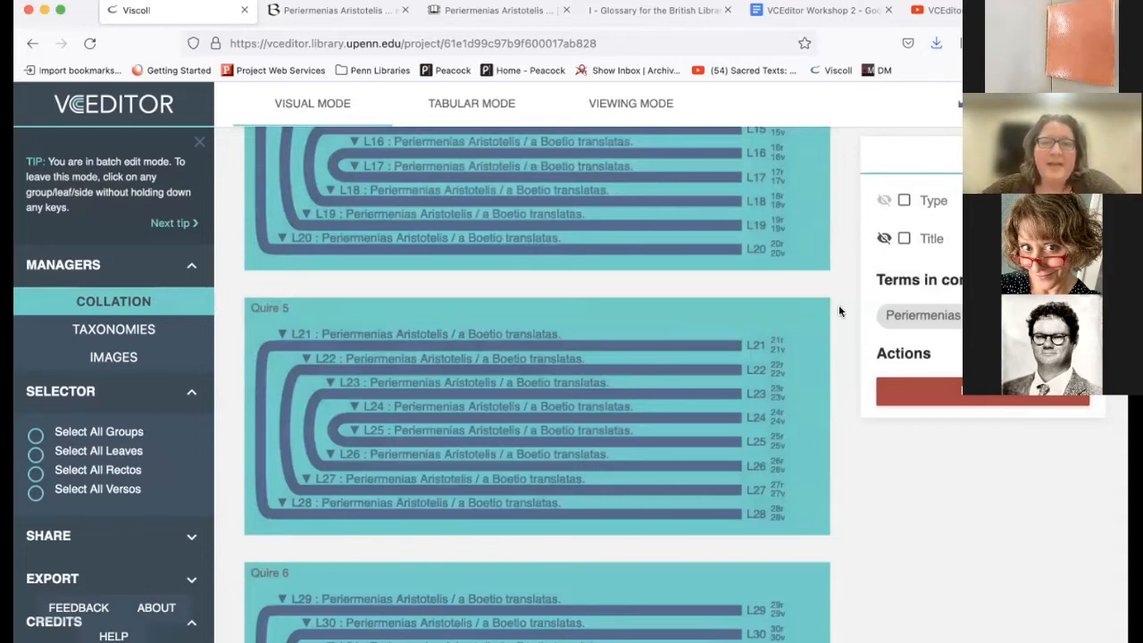
{"action": "left_click", "coordinate": [834, 415]}
- Consult the Franklin record's Contents and attach the "Versus de singulis mensibus / [Decimus Magnus Ausonius]." term to the recto of leaf L60 in Quire 9
{"action": "scroll", "coordinate": [842, 280], "scroll_direction": "down", "scroll_amount": 2}
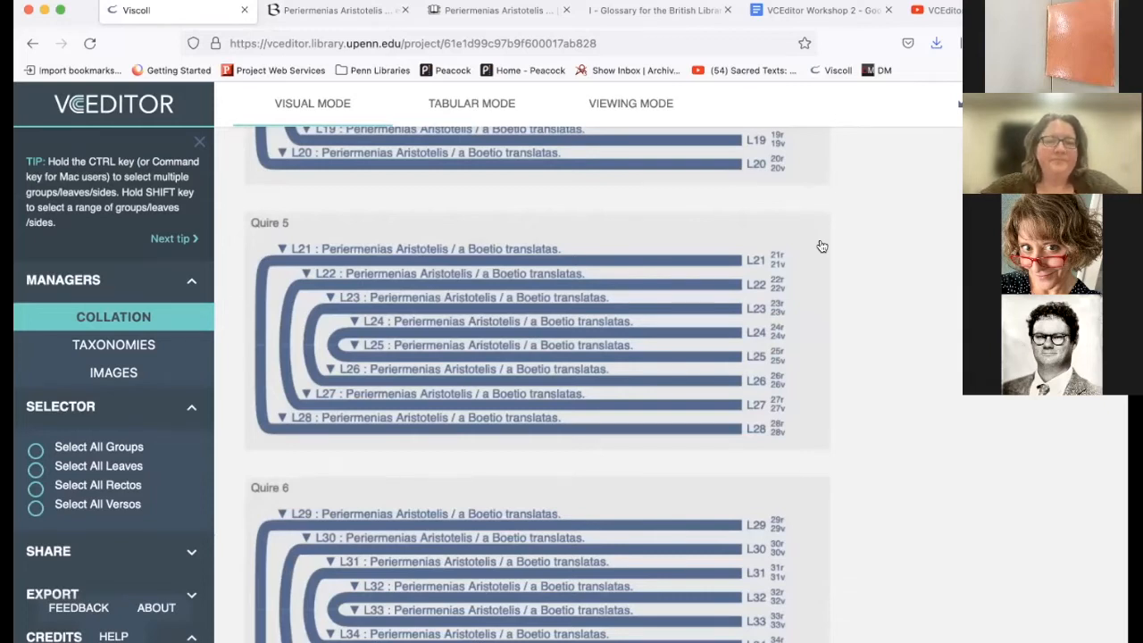
{"action": "scroll", "coordinate": [821, 246], "scroll_direction": "down", "scroll_amount": 15}
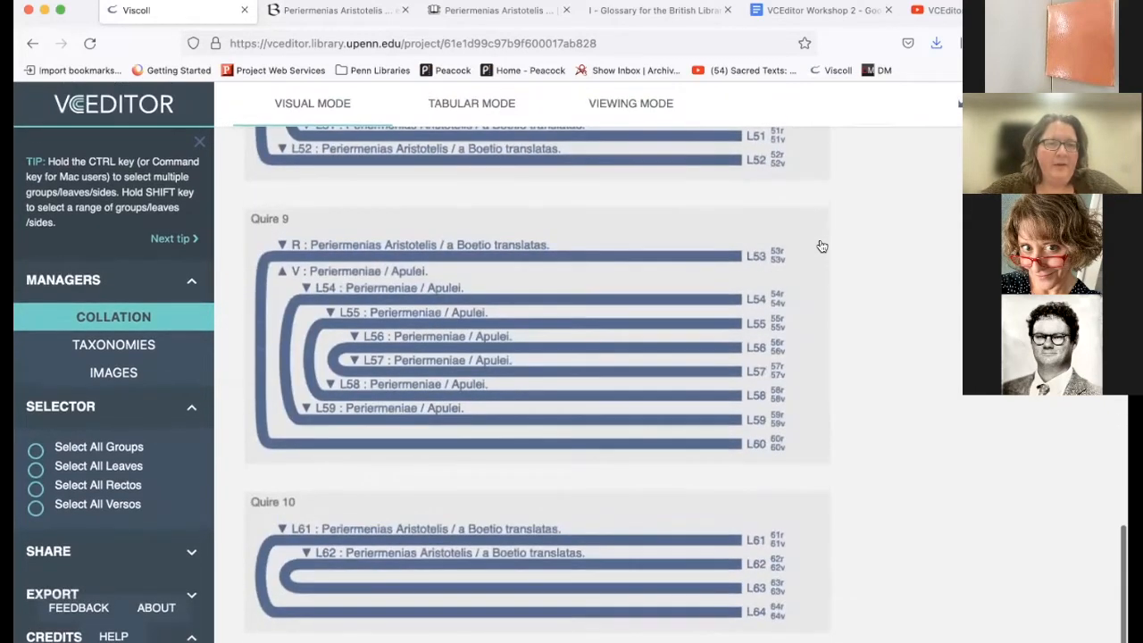
{"action": "left_click", "coordinate": [455, 14]}
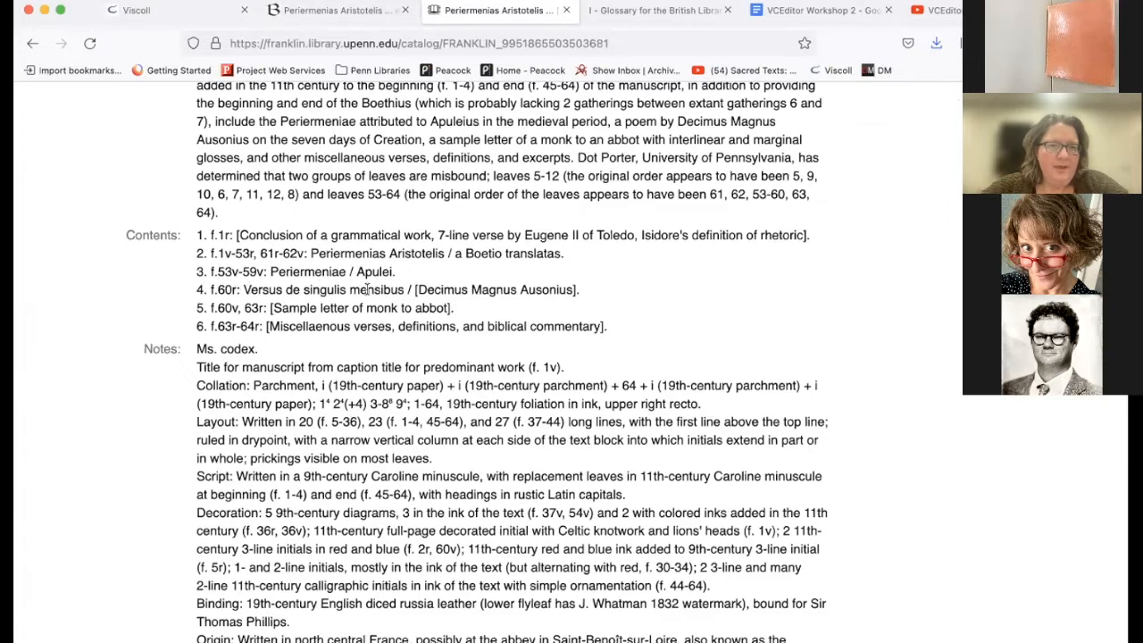
{"action": "left_click", "coordinate": [141, 11]}
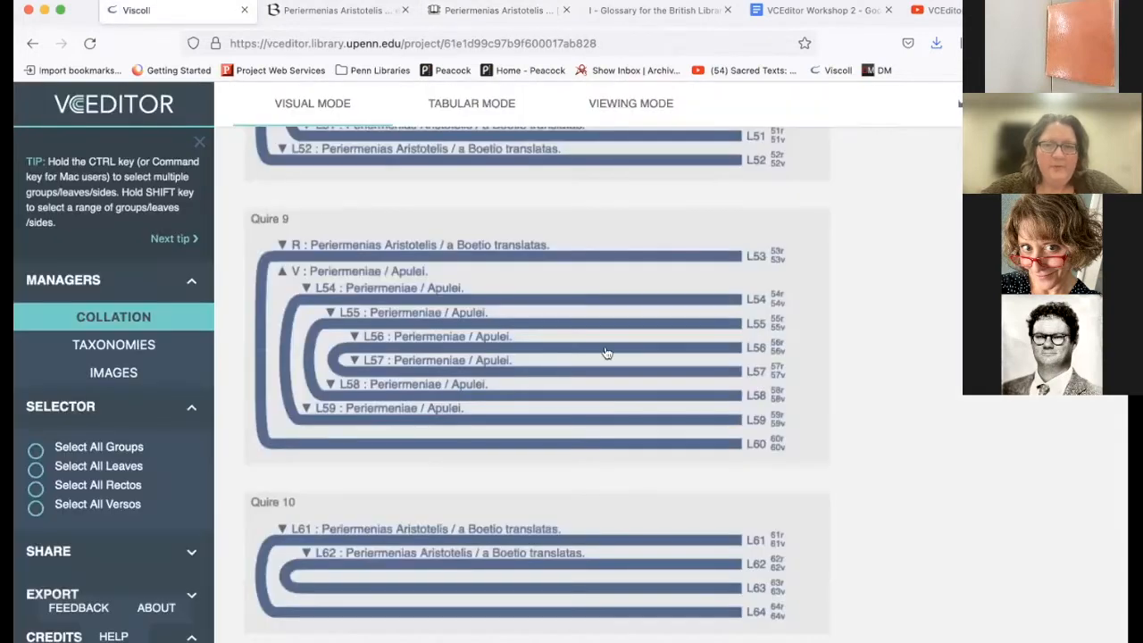
{"action": "left_click", "coordinate": [627, 443]}
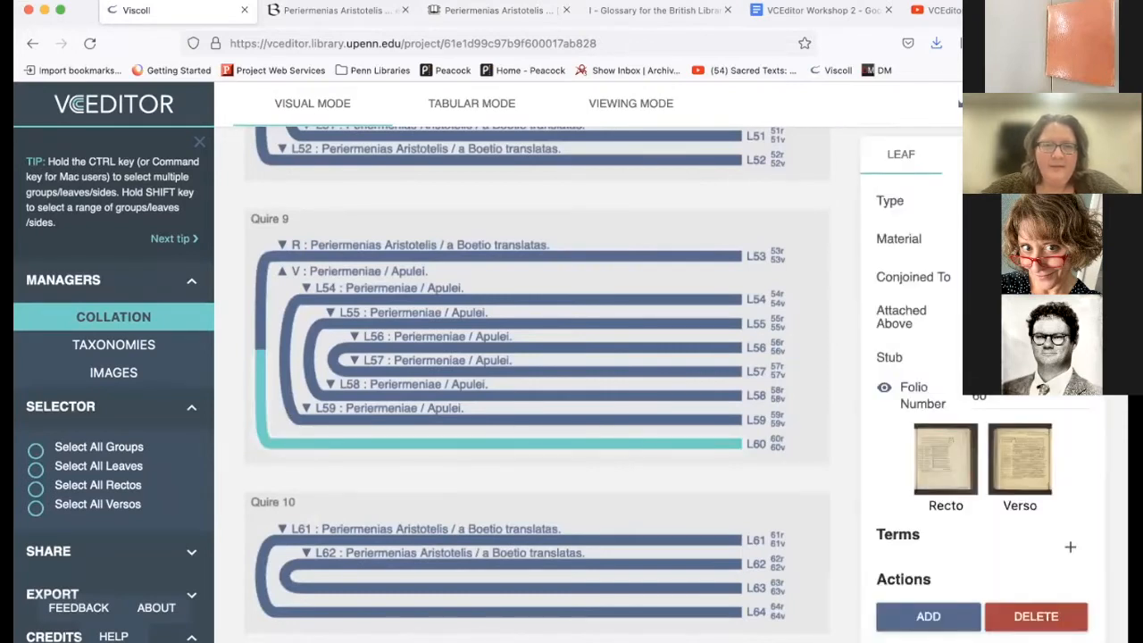
{"action": "left_click", "coordinate": [982, 154]}
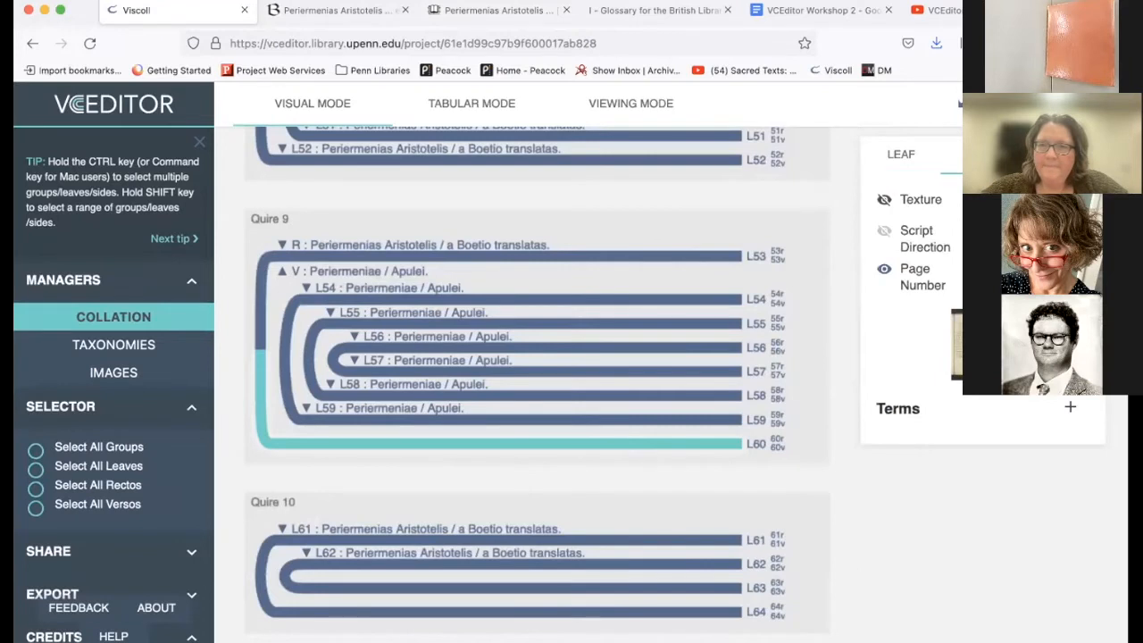
{"action": "left_click", "coordinate": [1070, 406]}
{"action": "left_click", "coordinate": [602, 250]}
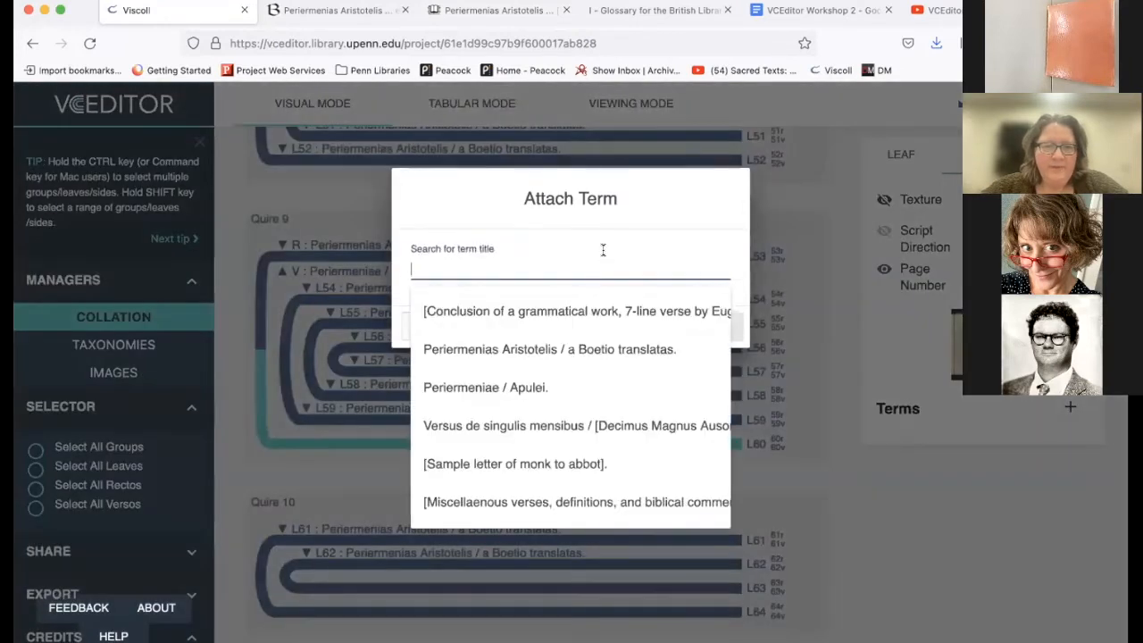
{"action": "left_click", "coordinate": [576, 425]}
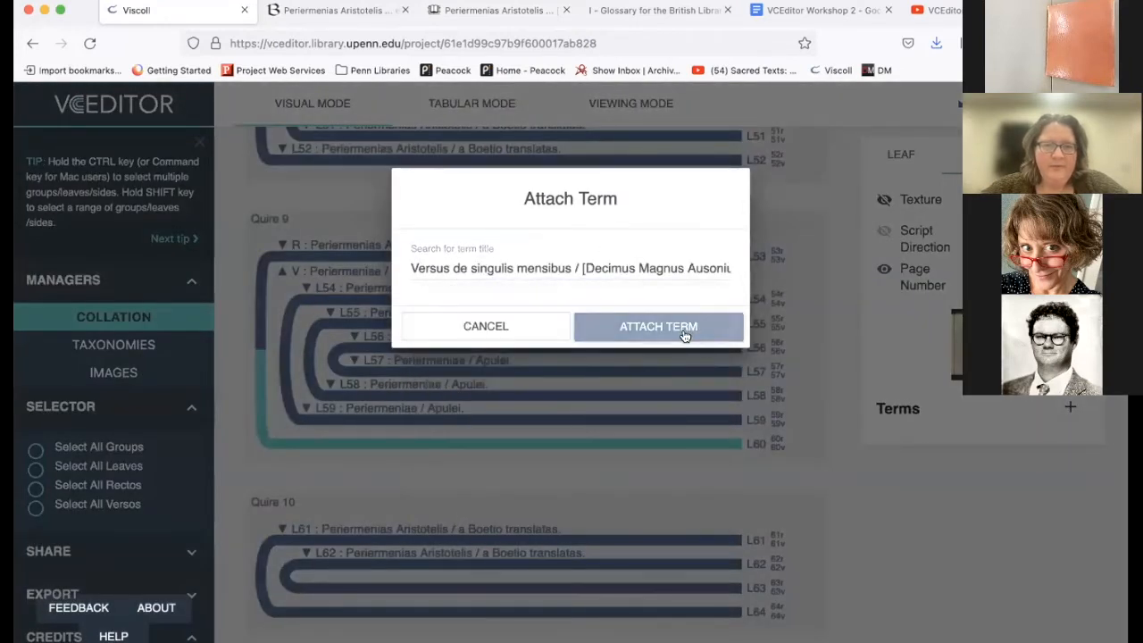
{"action": "left_click", "coordinate": [685, 335]}
- Check the Franklin record's Contents and attach the "[Sample letter of monk to abbot]." term to the verso of leaf L60 in Quire 9
{"action": "left_click", "coordinate": [316, 18]}
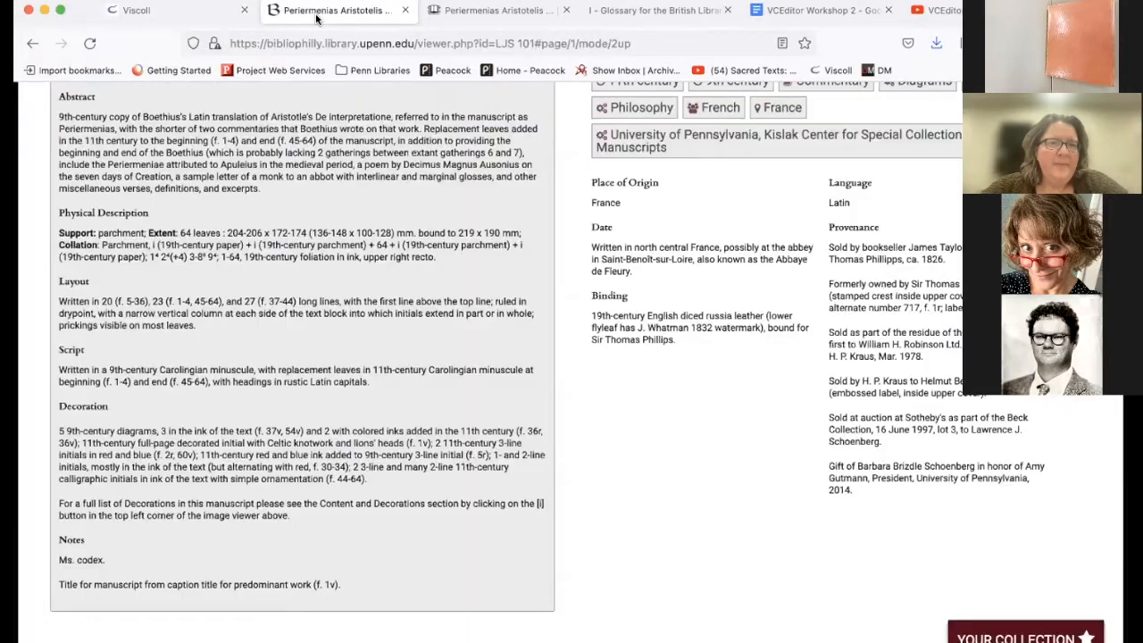
{"action": "left_click", "coordinate": [215, 17]}
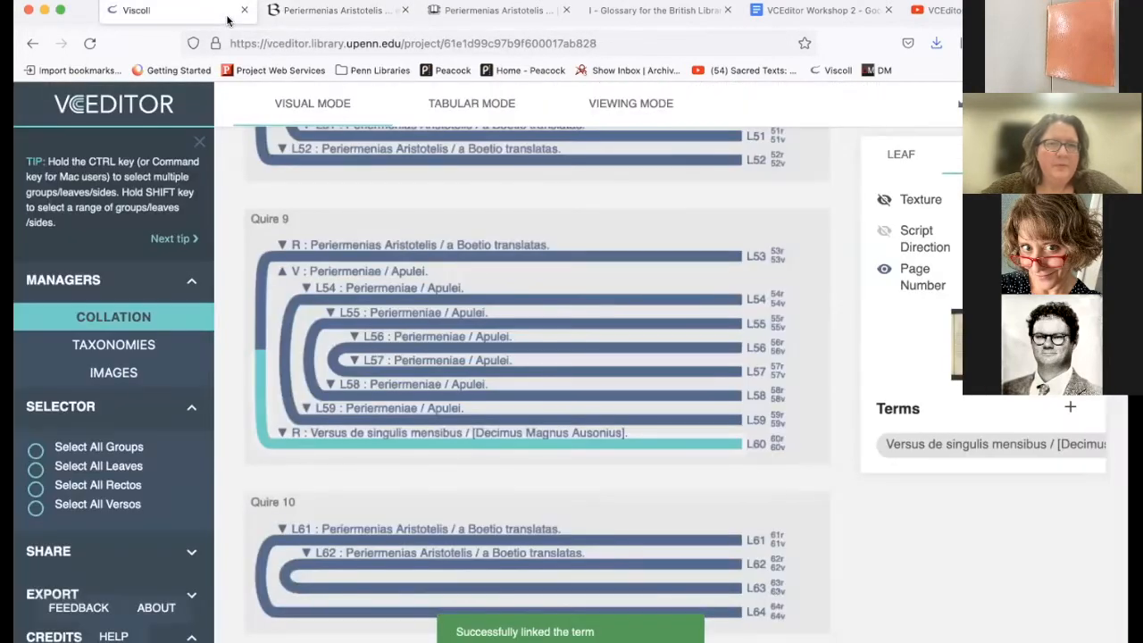
{"action": "left_click", "coordinate": [460, 20]}
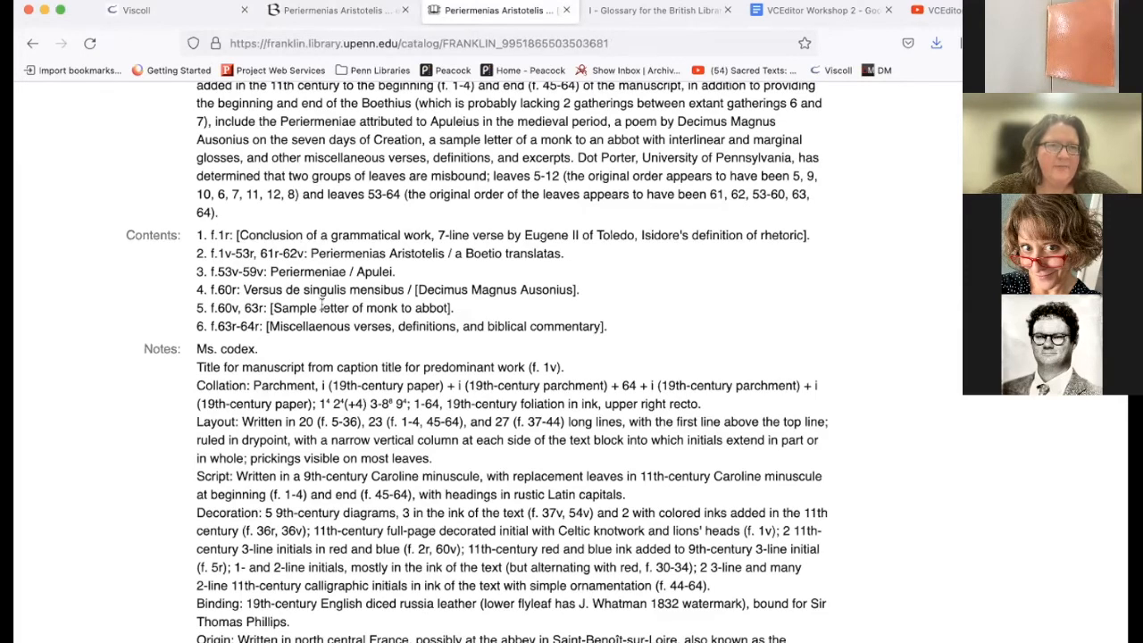
{"action": "left_click", "coordinate": [179, 13]}
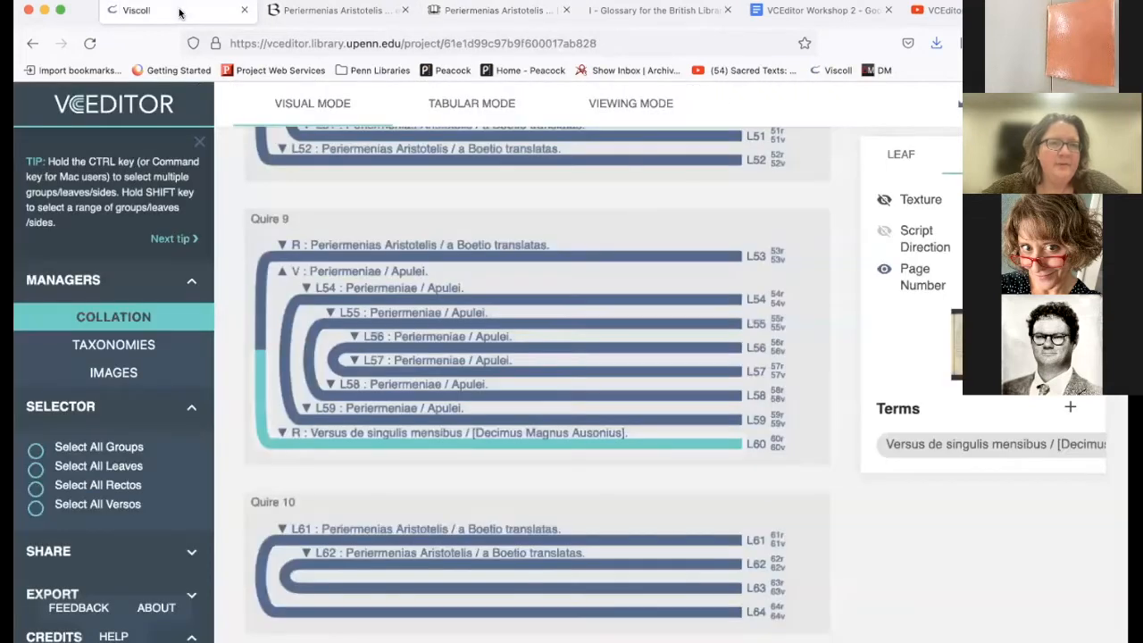
{"action": "left_click", "coordinate": [1064, 155]}
{"action": "left_click", "coordinate": [1068, 408]}
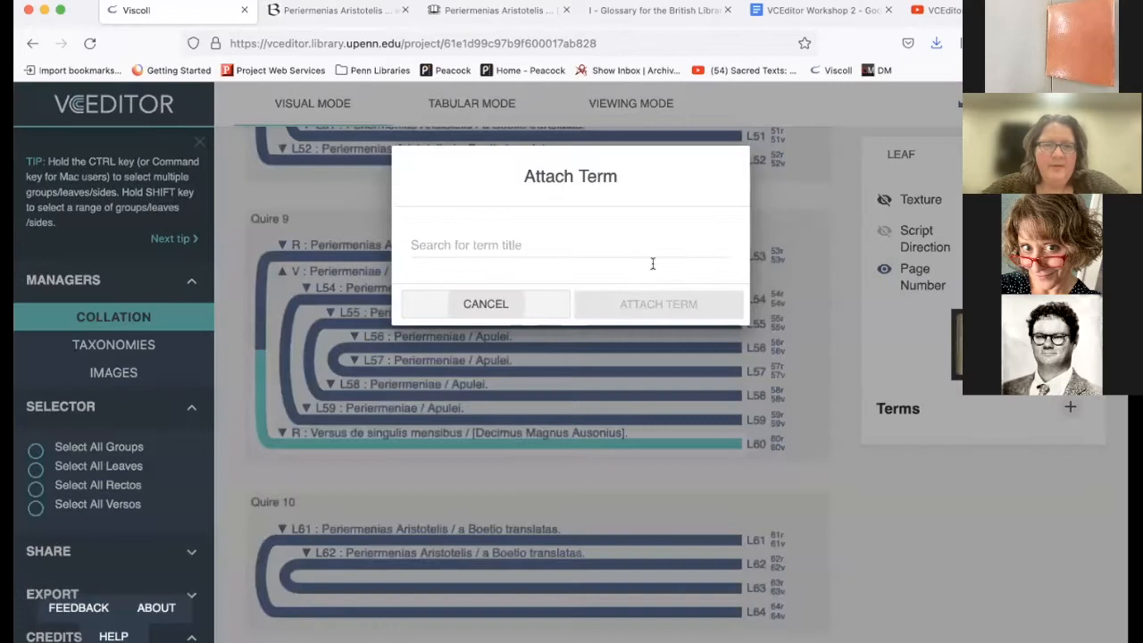
{"action": "left_click", "coordinate": [649, 263]}
{"action": "left_click", "coordinate": [584, 458]}
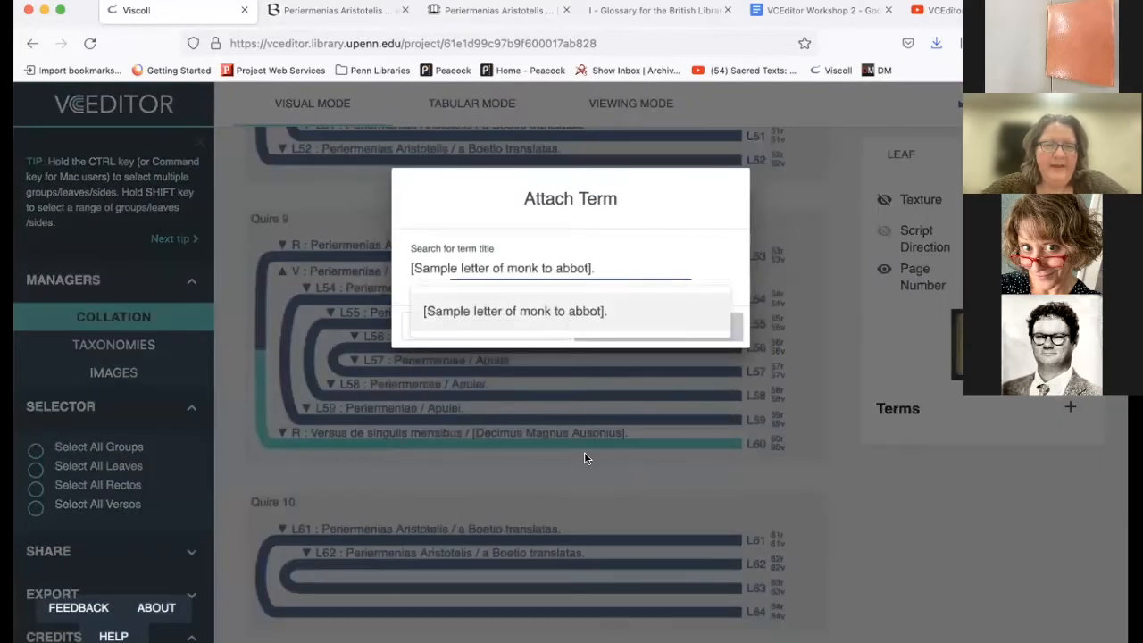
{"action": "left_click", "coordinate": [674, 329]}
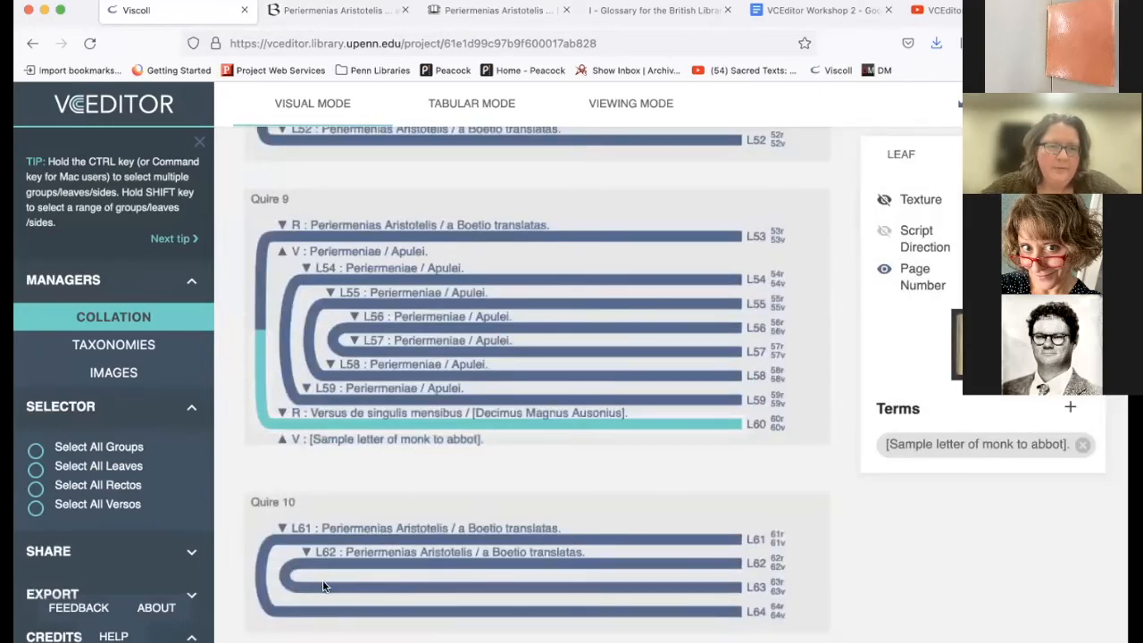
- Try the "[Sample letter of monk to abbot]." term on leaf L63 as a whole in Quire 10, and remove it from the leaf
{"action": "left_click", "coordinate": [683, 586]}
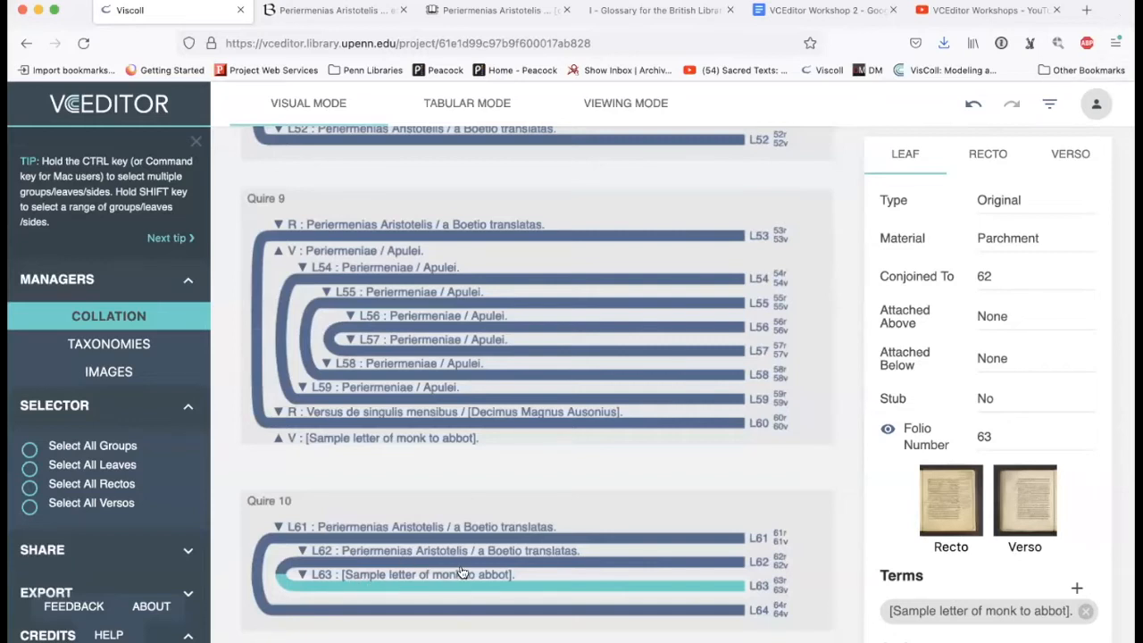
{"action": "left_click", "coordinate": [1086, 611]}
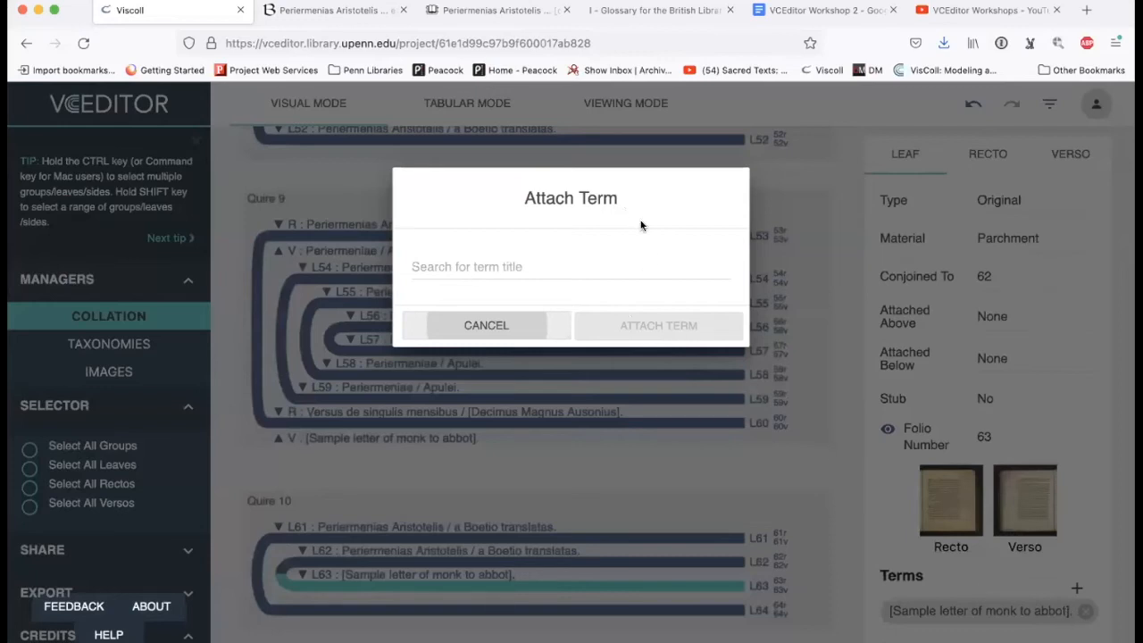
{"action": "left_click", "coordinate": [534, 323]}
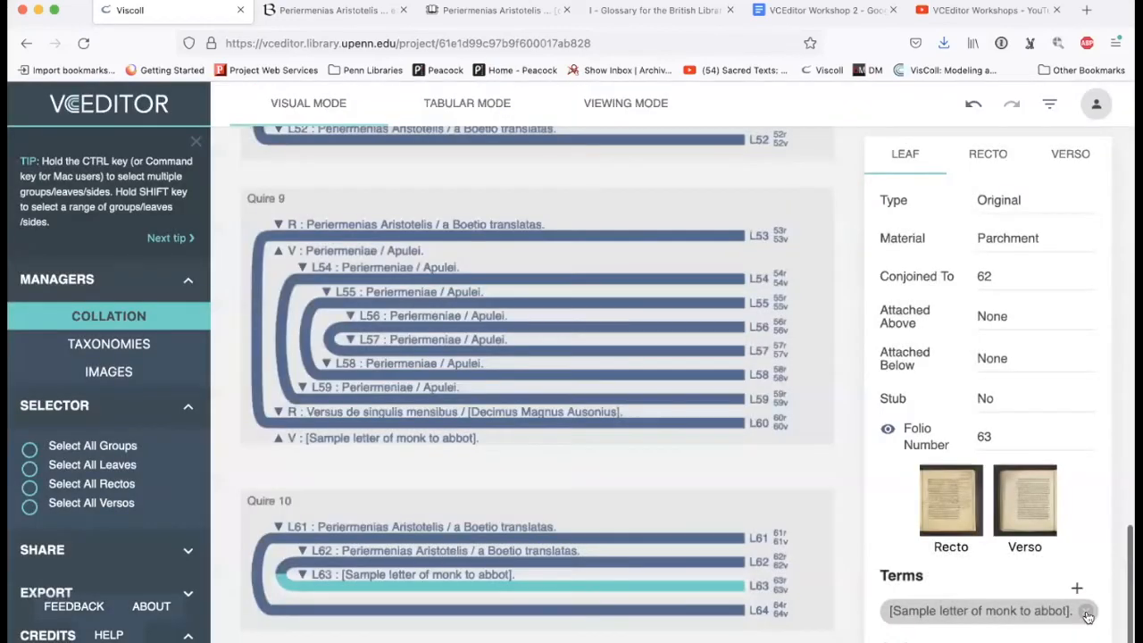
{"action": "left_click", "coordinate": [1087, 613]}
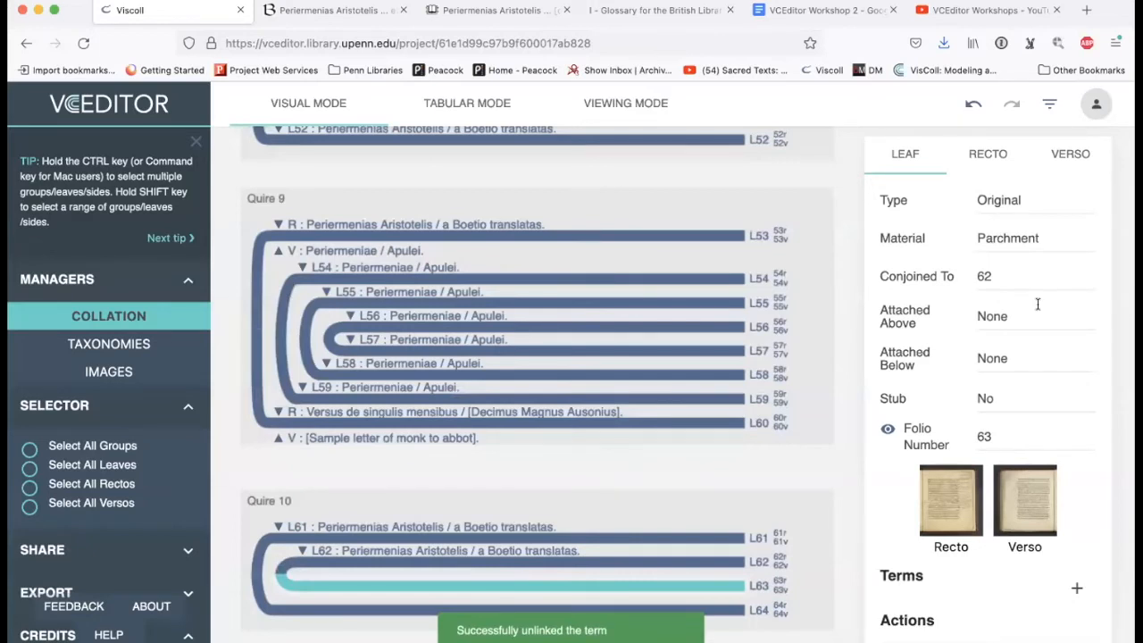
- Attach the "[Sample letter of monk to abbot]." term to the recto of leaf L63 in Quire 10
{"action": "left_click", "coordinate": [993, 159]}
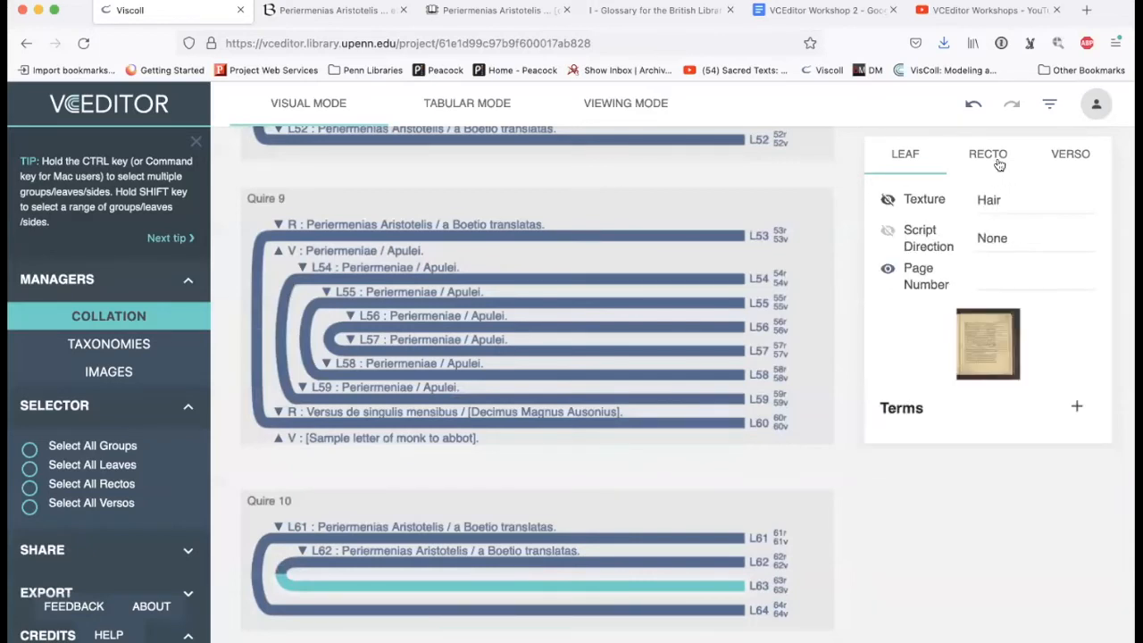
{"action": "left_click", "coordinate": [1072, 410]}
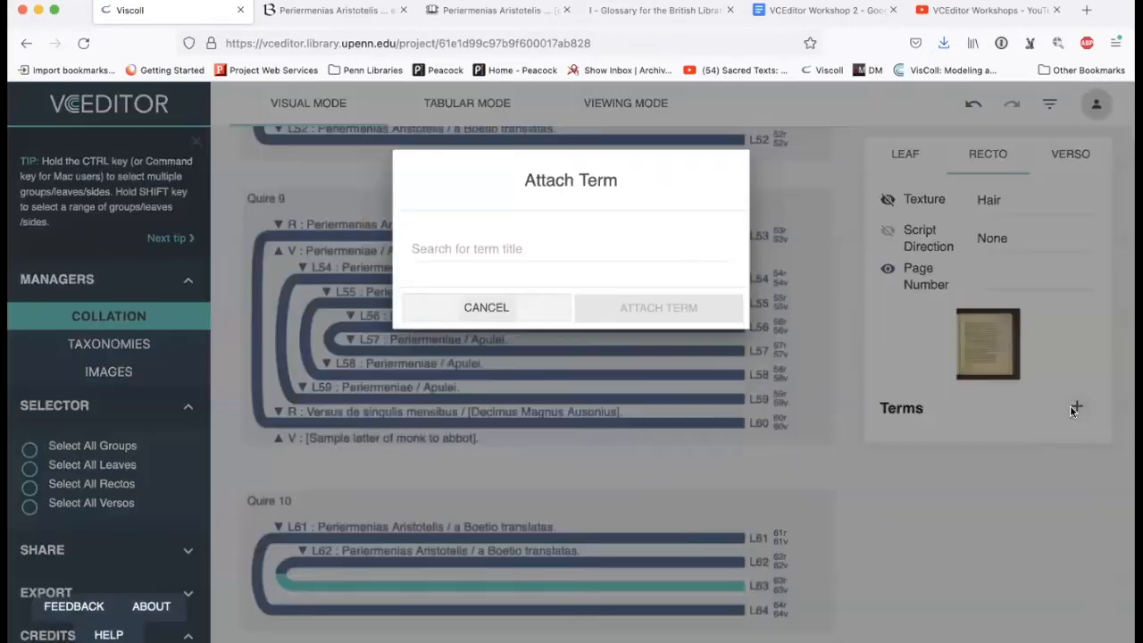
{"action": "left_click", "coordinate": [602, 254]}
{"action": "left_click", "coordinate": [576, 457]}
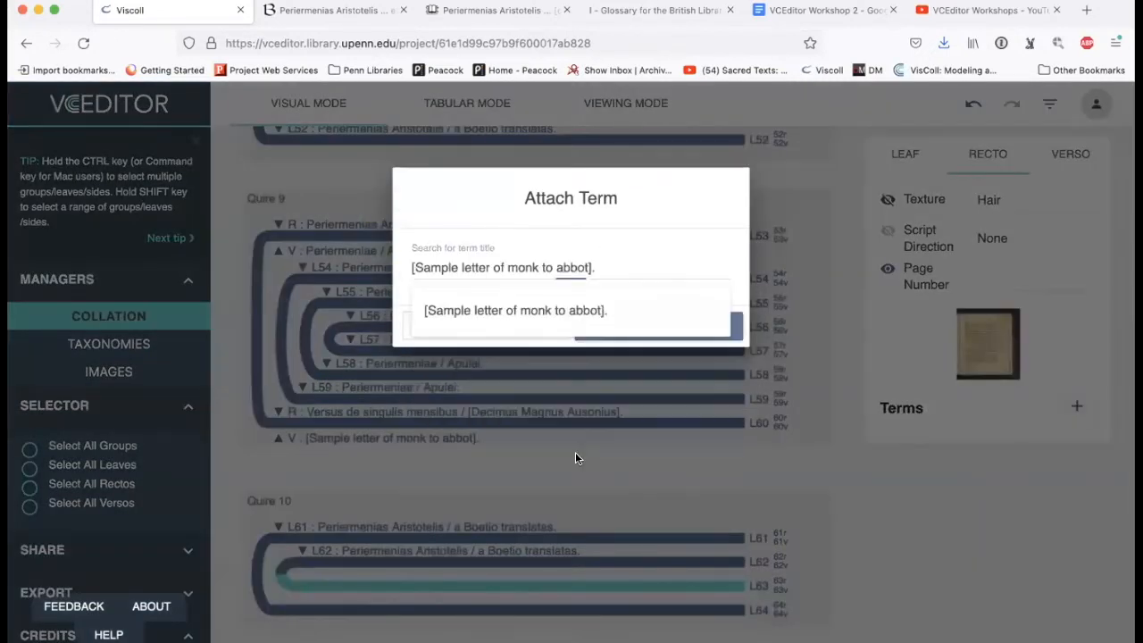
{"action": "left_click", "coordinate": [673, 329]}
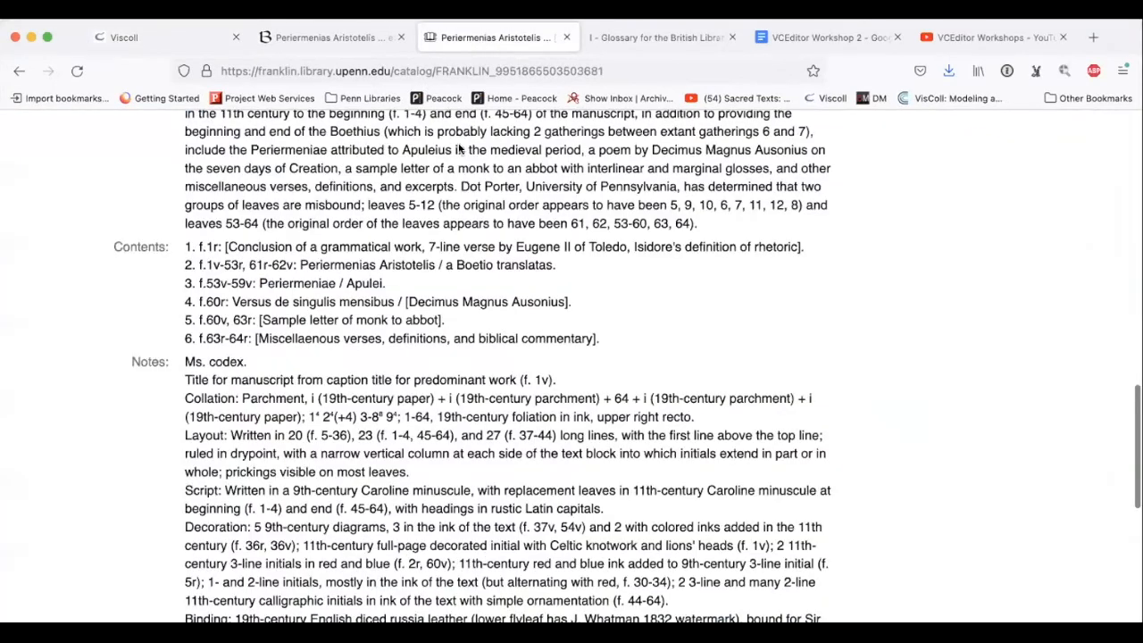
- Consult the Franklin record's Contents and attach the "[Miscellaenous verses, definitions, and biblical commentary]." term to both the recto and verso of leaf L63
{"action": "left_click", "coordinate": [489, 10]}
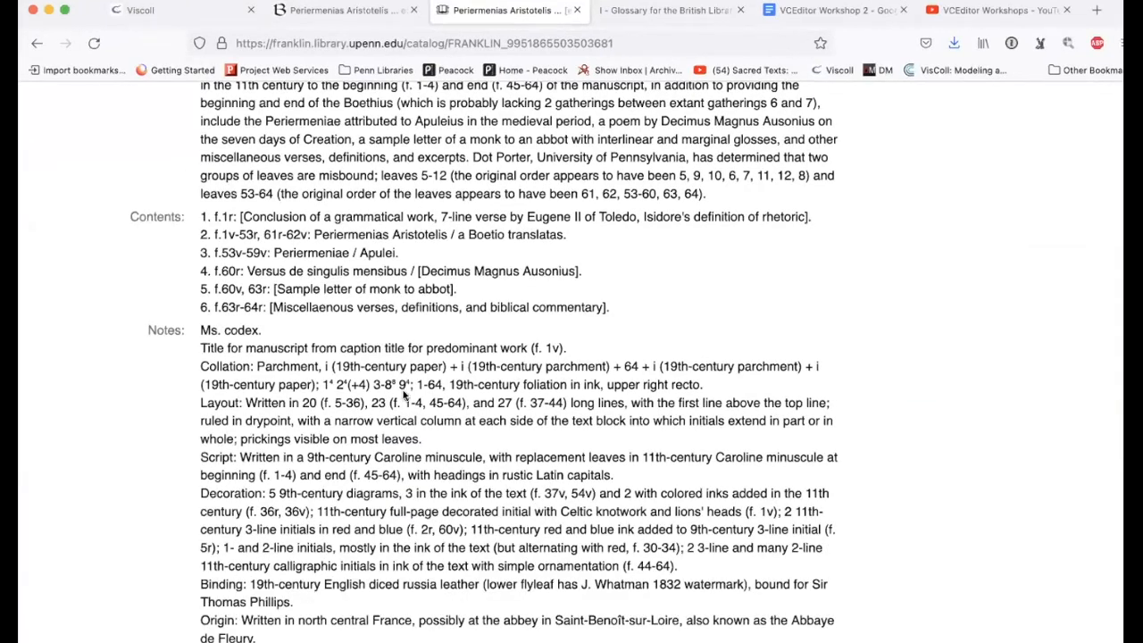
{"action": "left_click", "coordinate": [121, 36]}
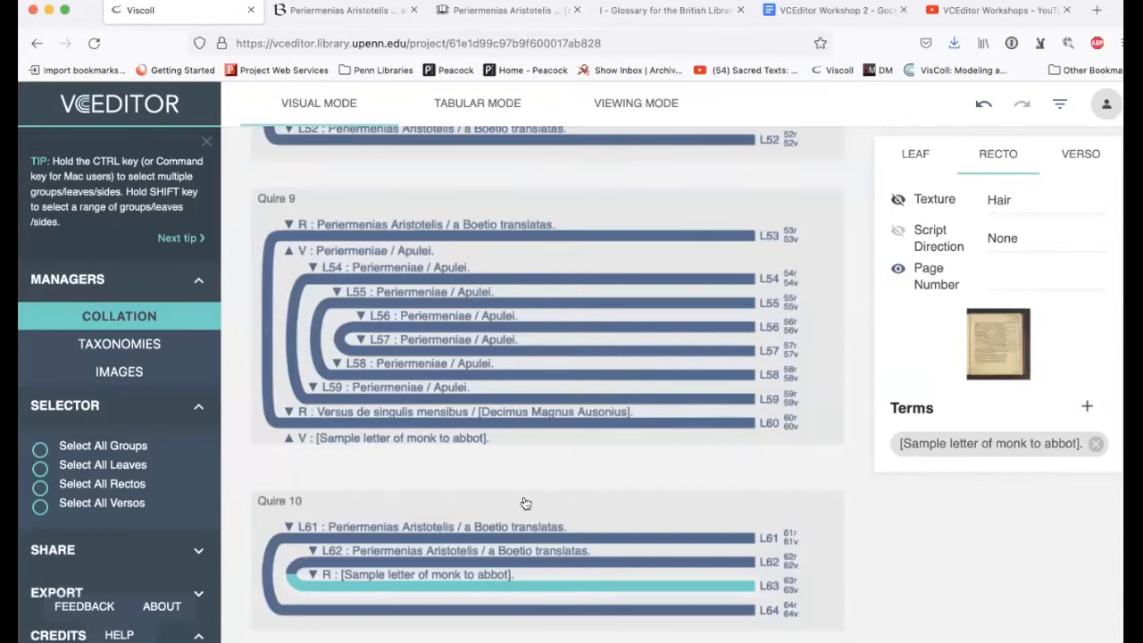
{"action": "left_click", "coordinate": [541, 588]}
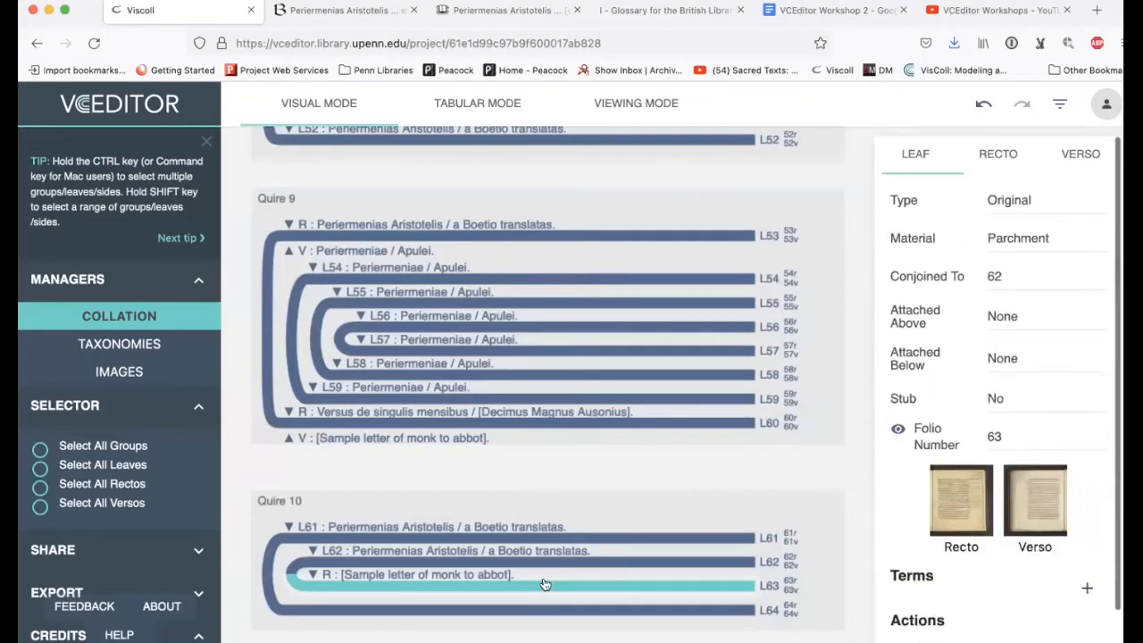
{"action": "left_click", "coordinate": [1007, 152]}
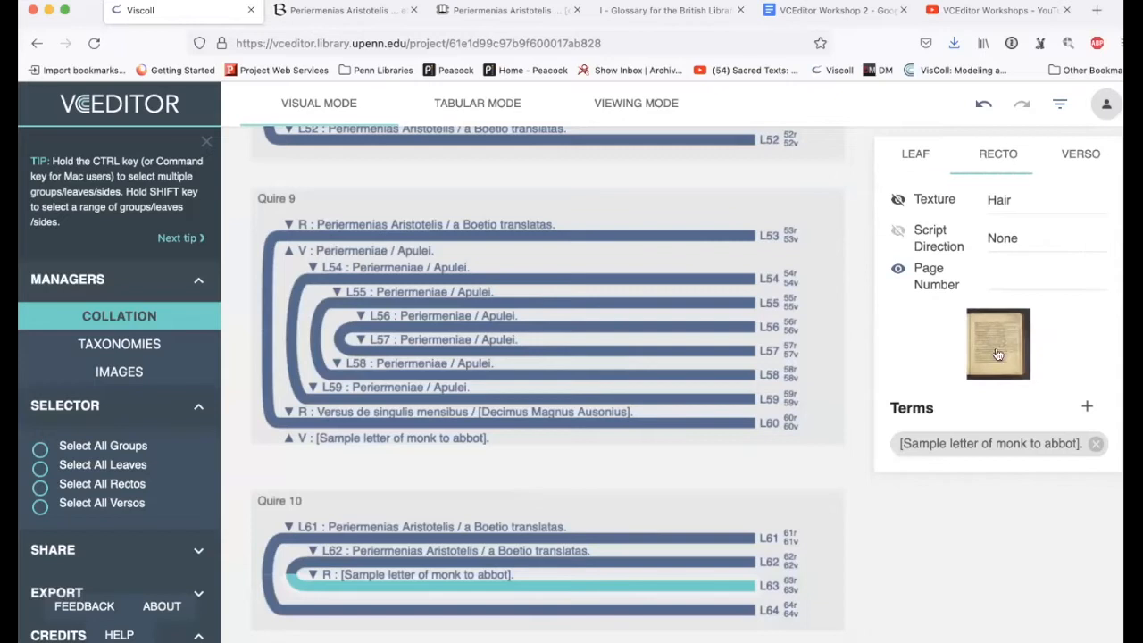
{"action": "left_click", "coordinate": [1087, 408]}
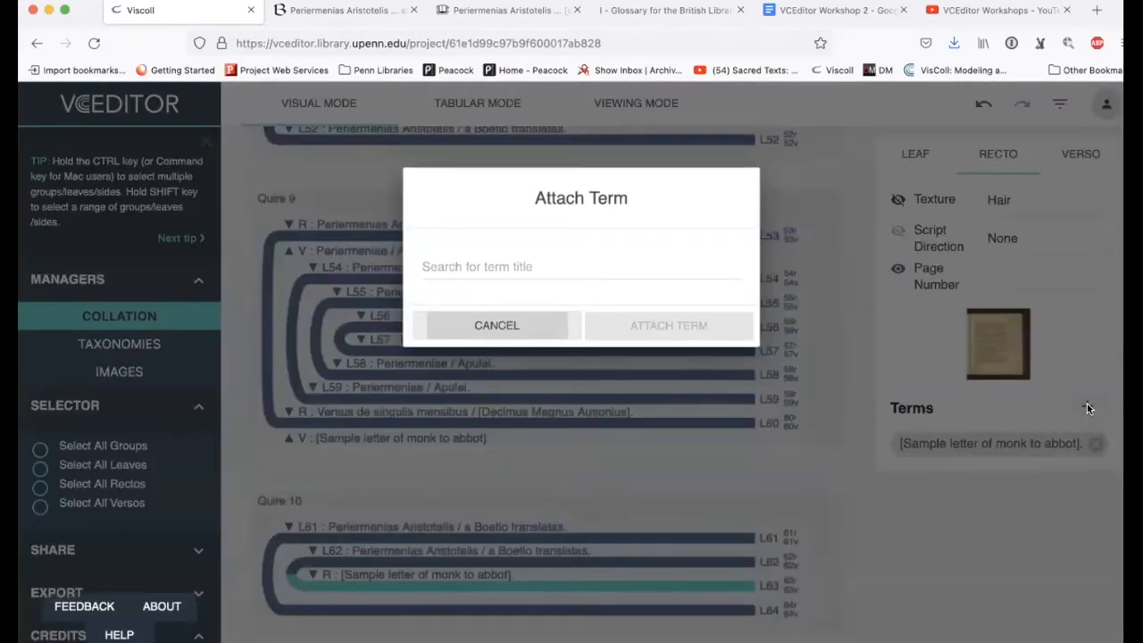
{"action": "left_click", "coordinate": [592, 268]}
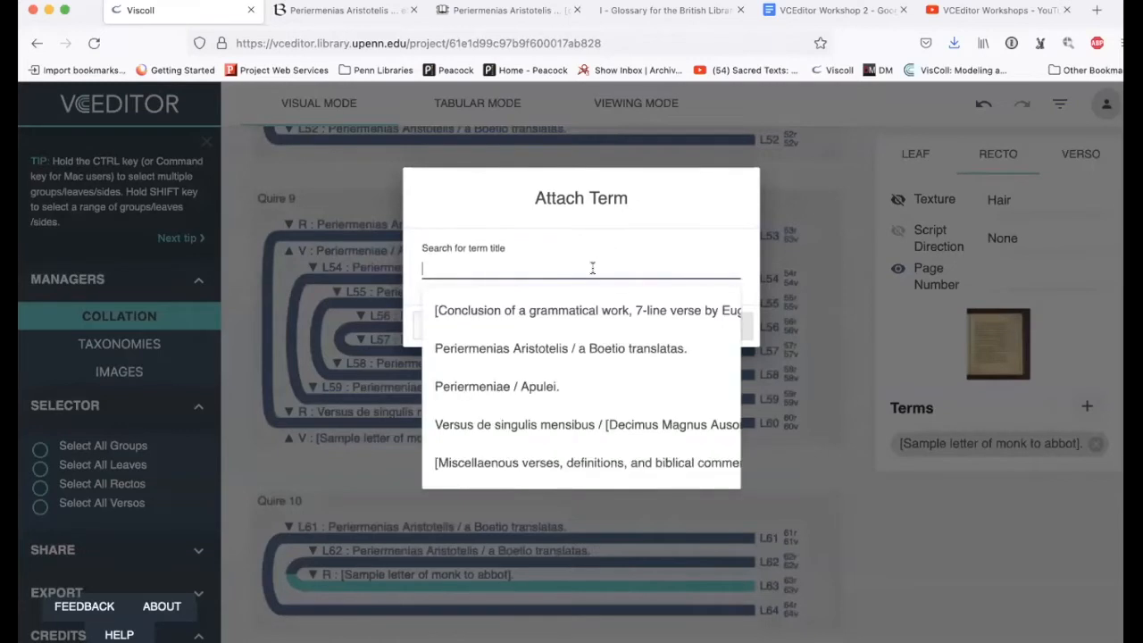
{"action": "left_click", "coordinate": [571, 464]}
{"action": "left_click", "coordinate": [675, 323]}
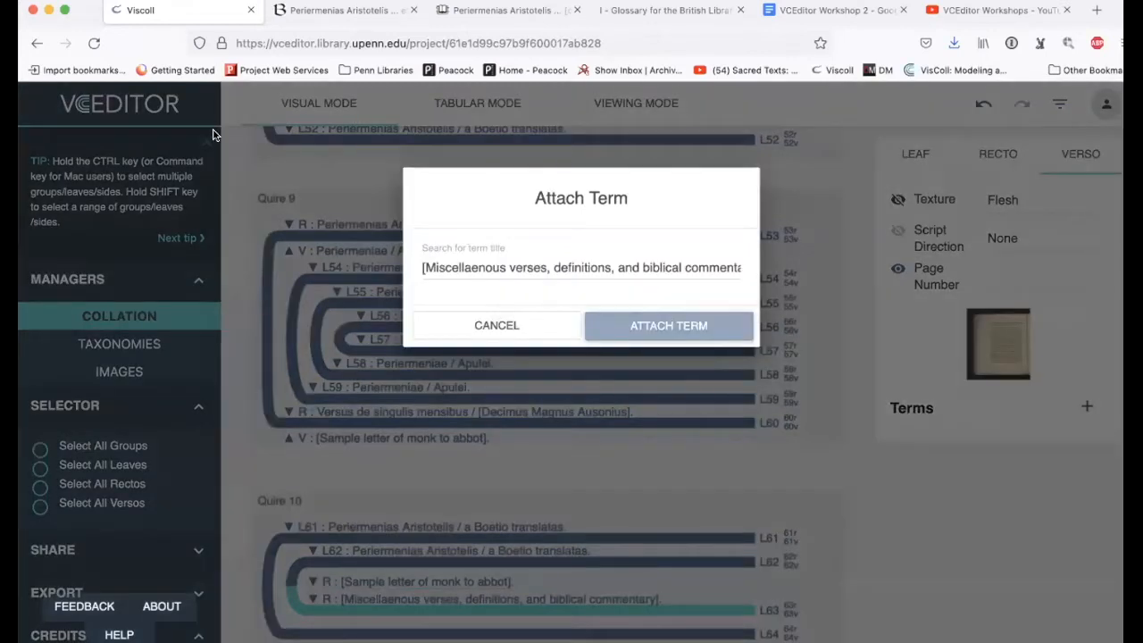
{"action": "left_click", "coordinate": [676, 315]}
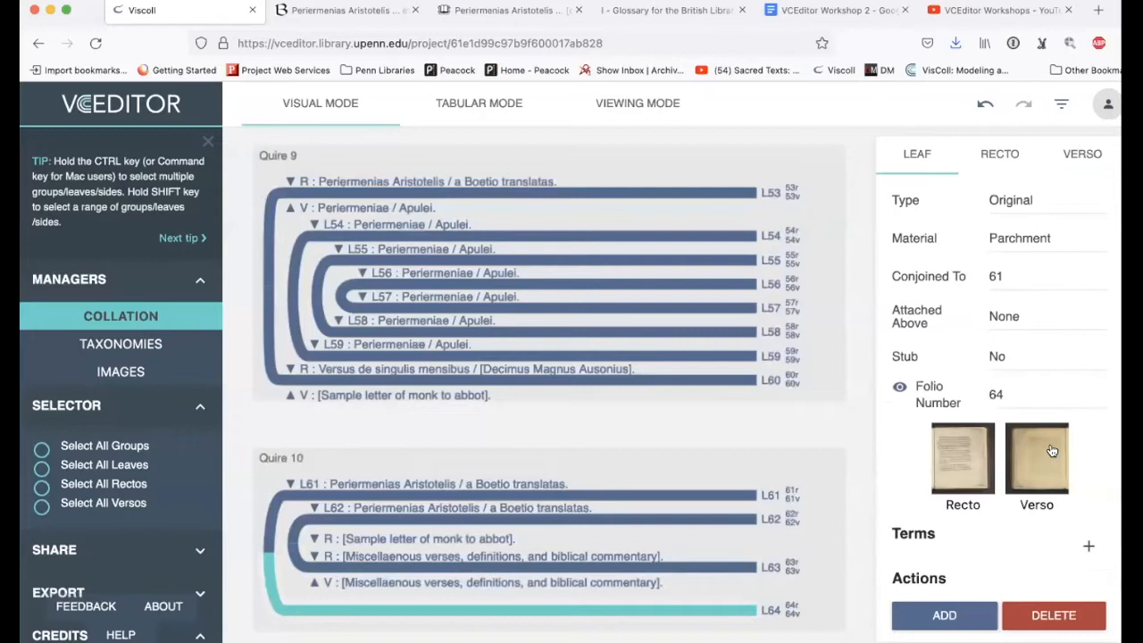
- Attach the "[Miscellaenous verses, definitions, and biblical commentary]." term to the recto of leaf L64 in Quire 10
{"action": "left_click", "coordinate": [1009, 153]}
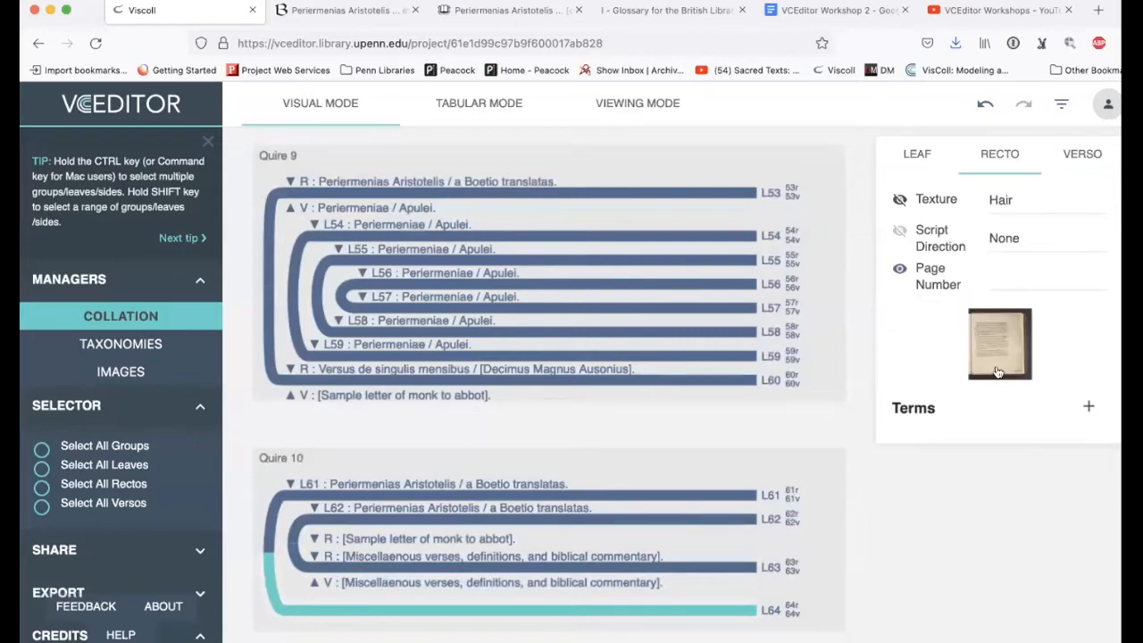
{"action": "left_click", "coordinate": [1087, 407]}
{"action": "left_click", "coordinate": [567, 260]}
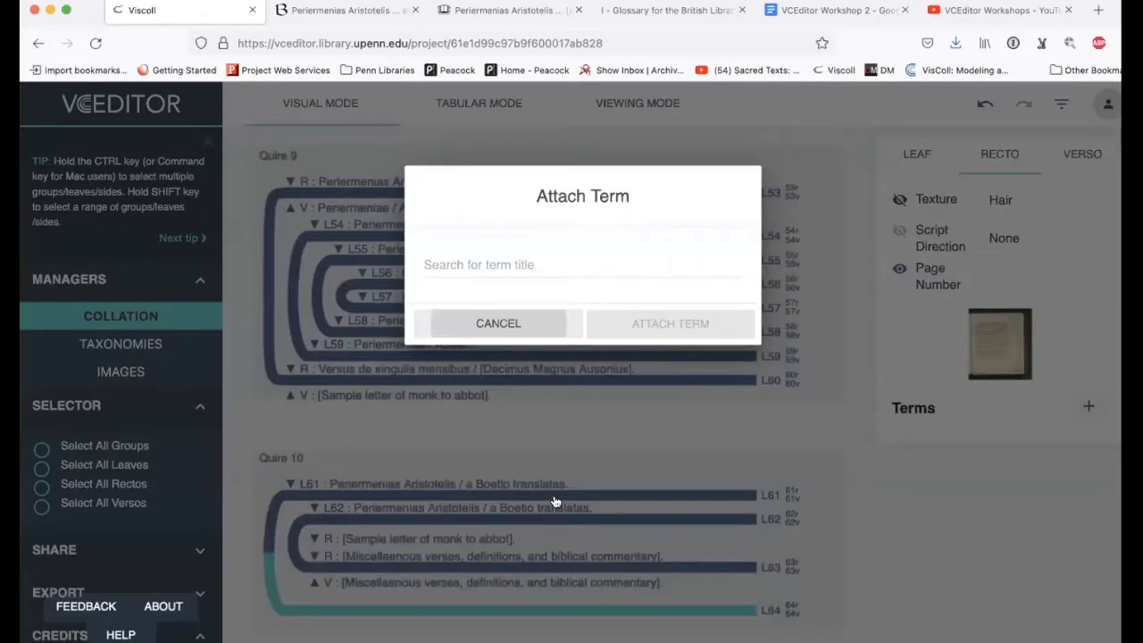
{"action": "left_click", "coordinate": [556, 496]}
{"action": "left_click", "coordinate": [702, 327]}
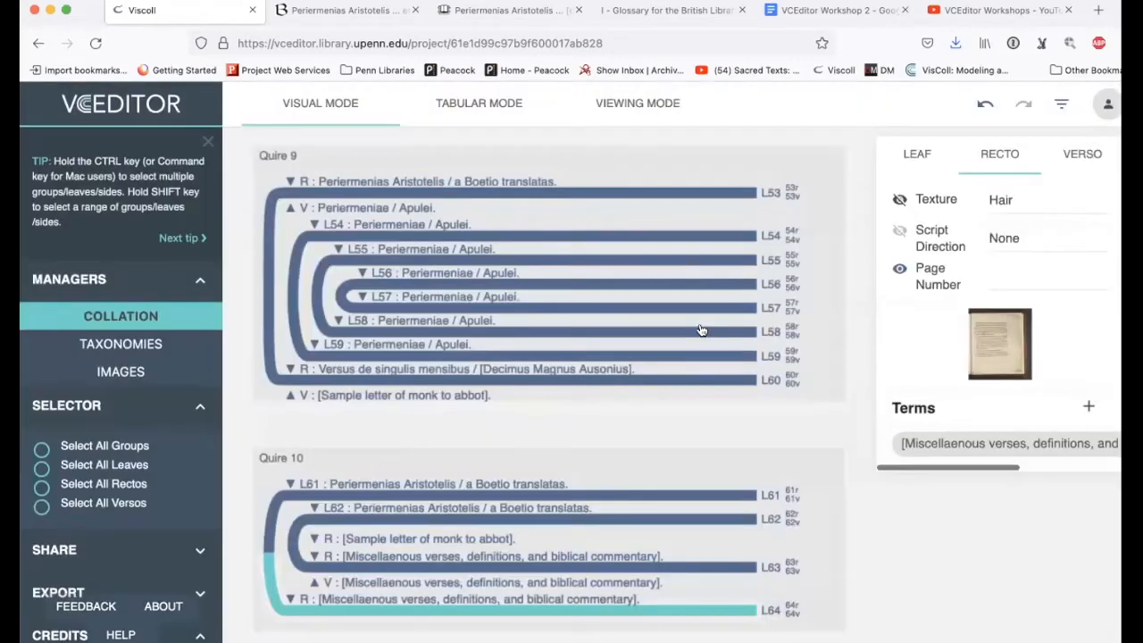
- Examine the page images of leaf L64's recto and verso, and review the attached terms in the diagram back to Quire 1
{"action": "left_click", "coordinate": [1000, 344]}
{"action": "left_click", "coordinate": [289, 175]}
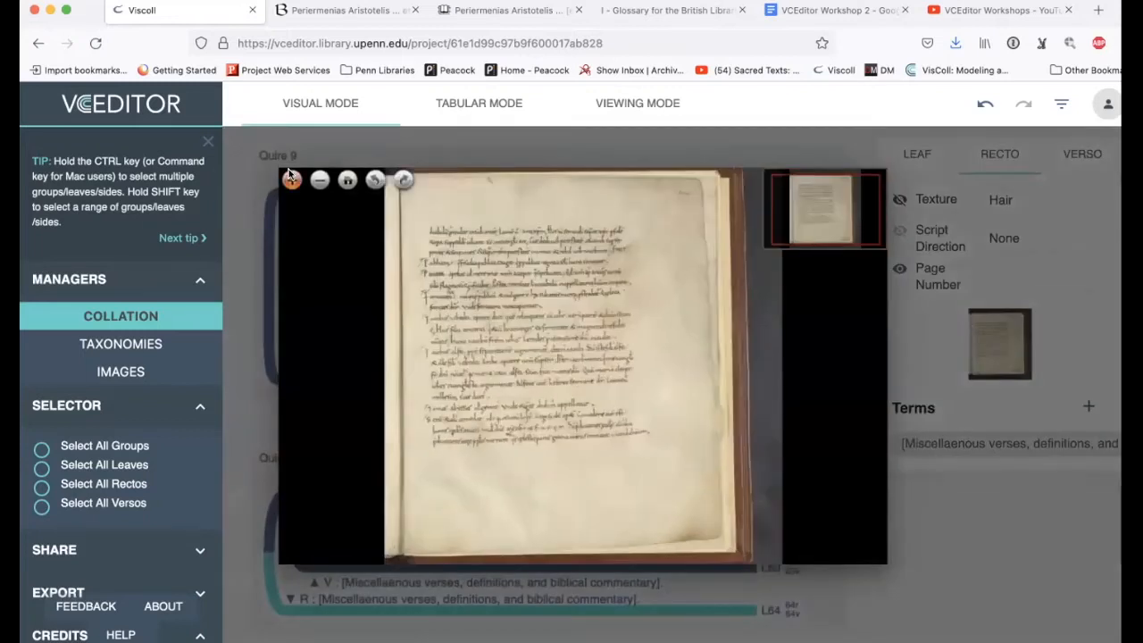
{"action": "left_click", "coordinate": [1070, 157]}
{"action": "left_click", "coordinate": [1077, 154]}
{"action": "left_click", "coordinate": [1016, 359]}
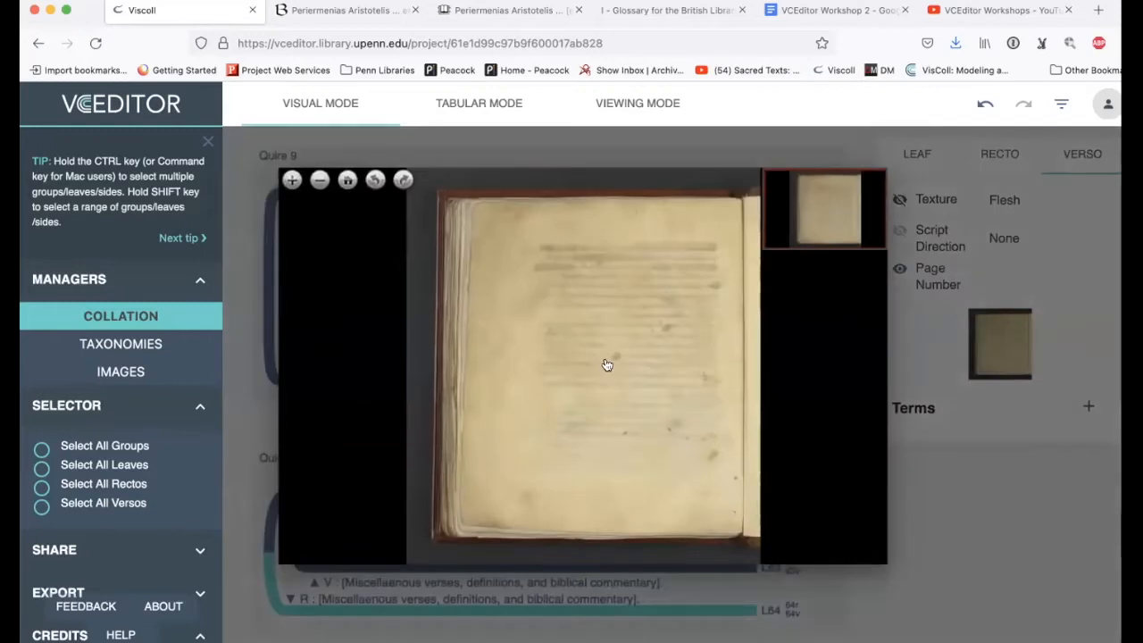
{"action": "left_click", "coordinate": [324, 151]}
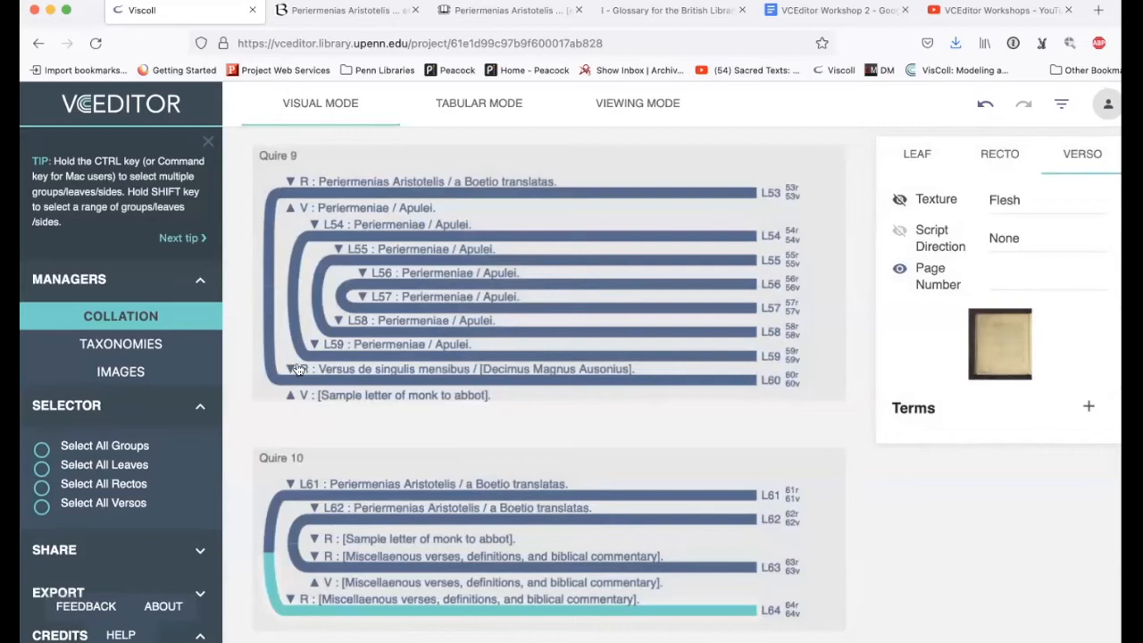
{"action": "scroll", "coordinate": [366, 250], "scroll_direction": "up", "scroll_amount": 5}
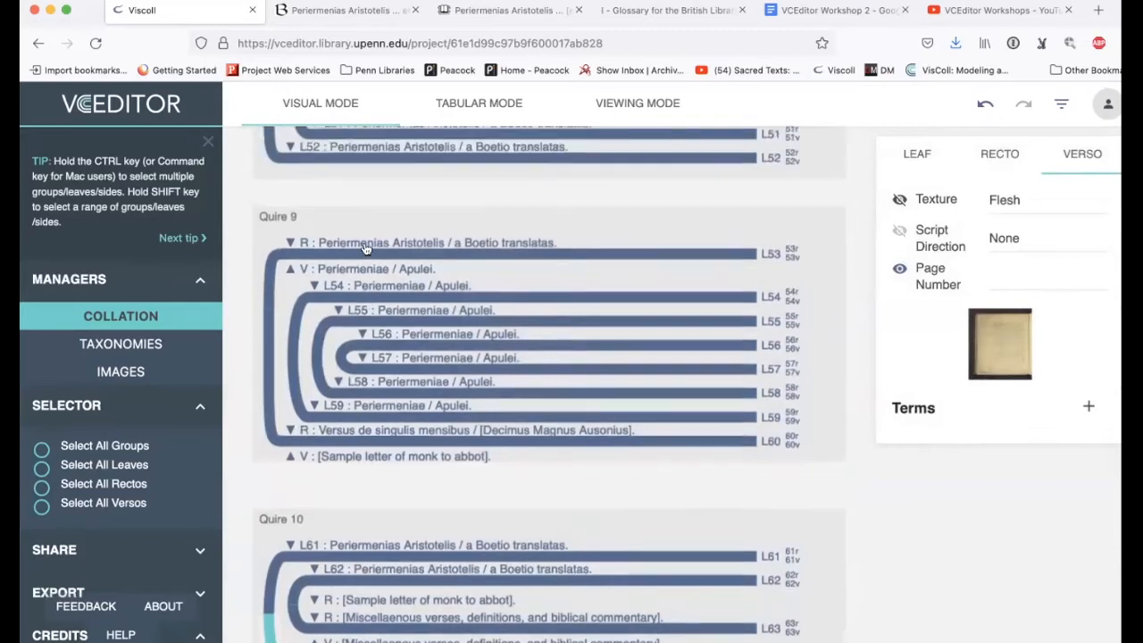
{"action": "scroll", "coordinate": [367, 250], "scroll_direction": "up", "scroll_amount": 20}
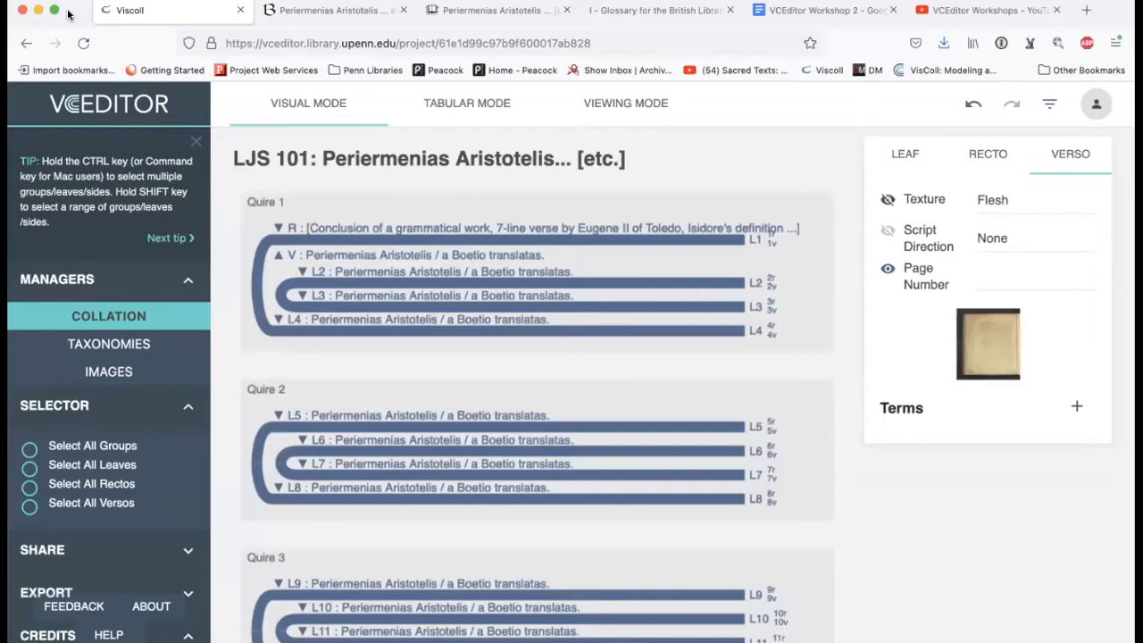
- Check the existing taxonomies and create a "9th century" term in the Centuries taxonomy, set to show in the diagram
{"action": "left_click", "coordinate": [96, 346]}
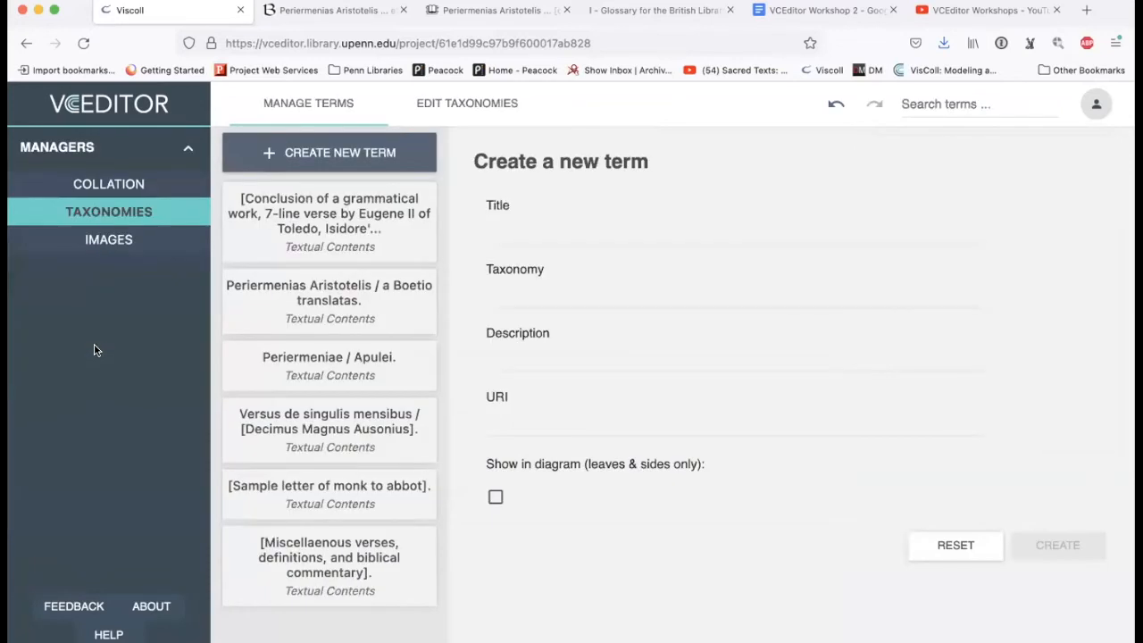
{"action": "left_click", "coordinate": [502, 102]}
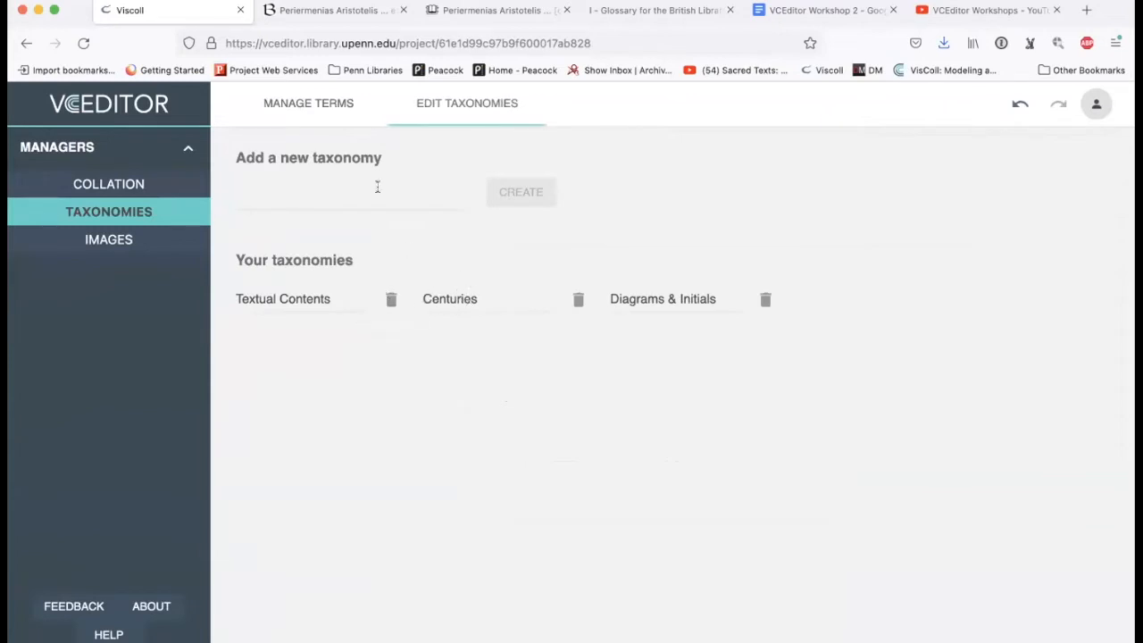
{"action": "left_click", "coordinate": [322, 110]}
{"action": "left_click", "coordinate": [587, 234]}
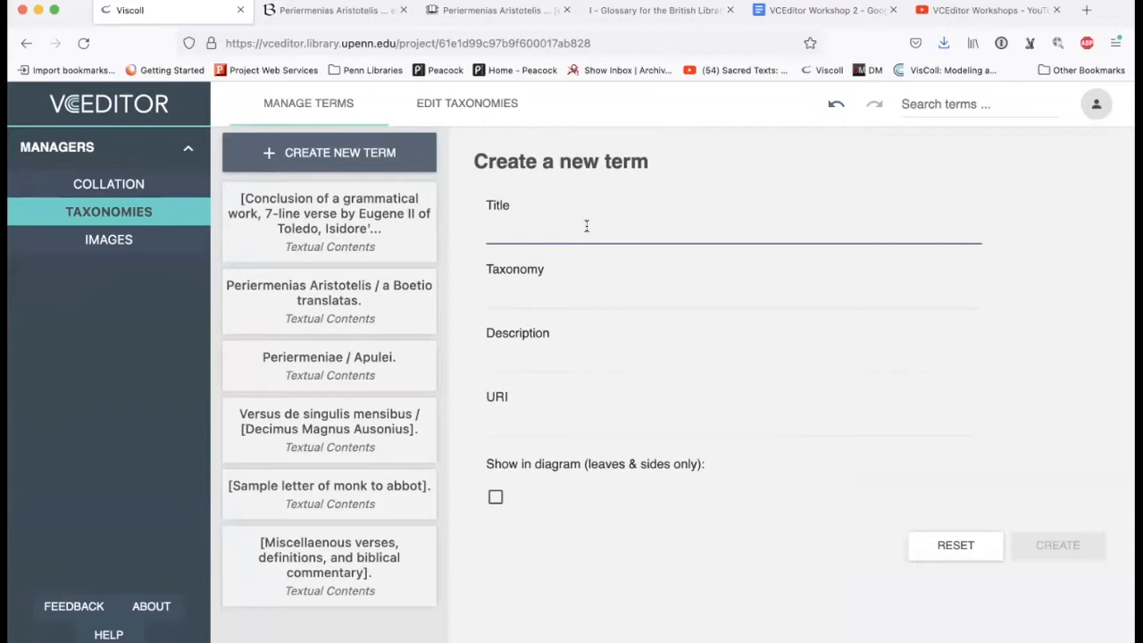
{"action": "type", "text": "9th century"}
{"action": "left_click", "coordinate": [694, 286]}
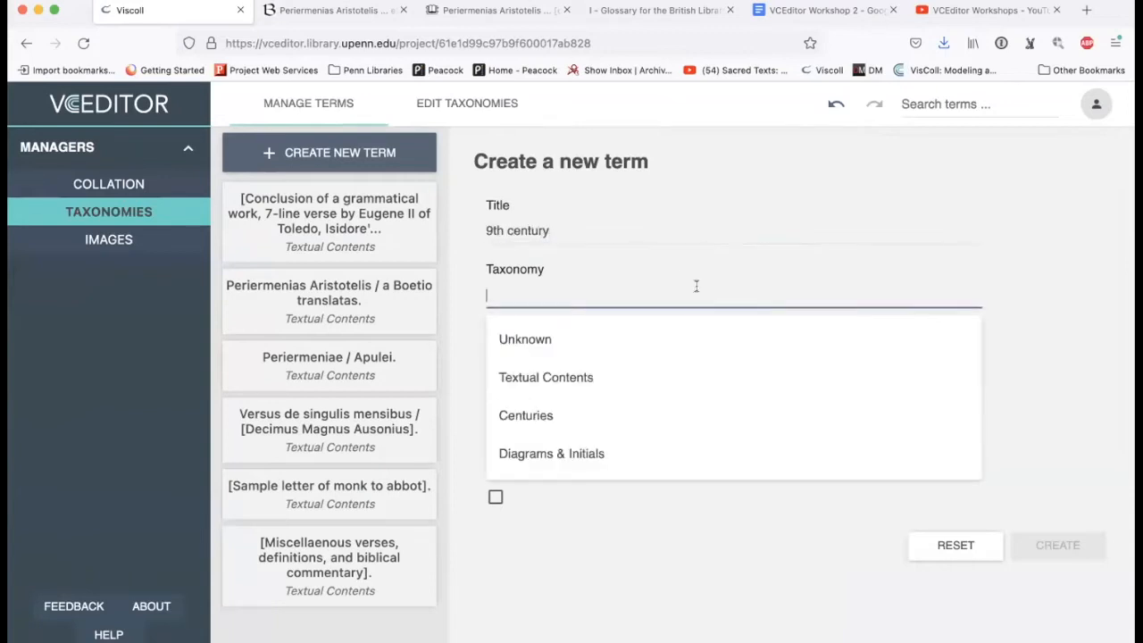
{"action": "left_click", "coordinate": [617, 414]}
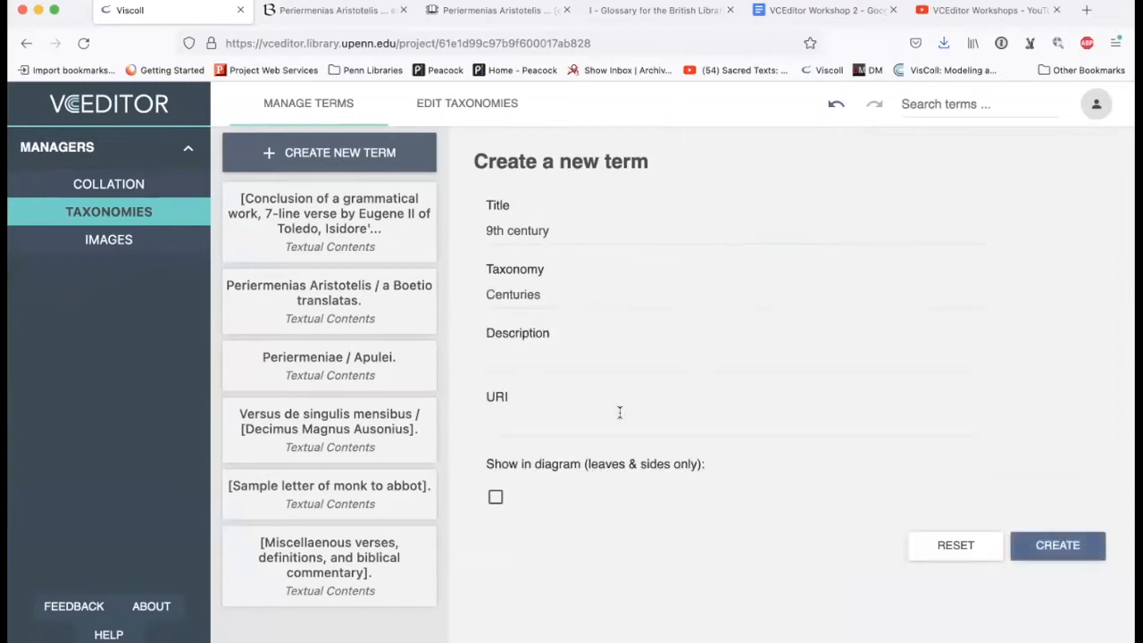
{"action": "left_click", "coordinate": [497, 502]}
{"action": "left_click", "coordinate": [1045, 536]}
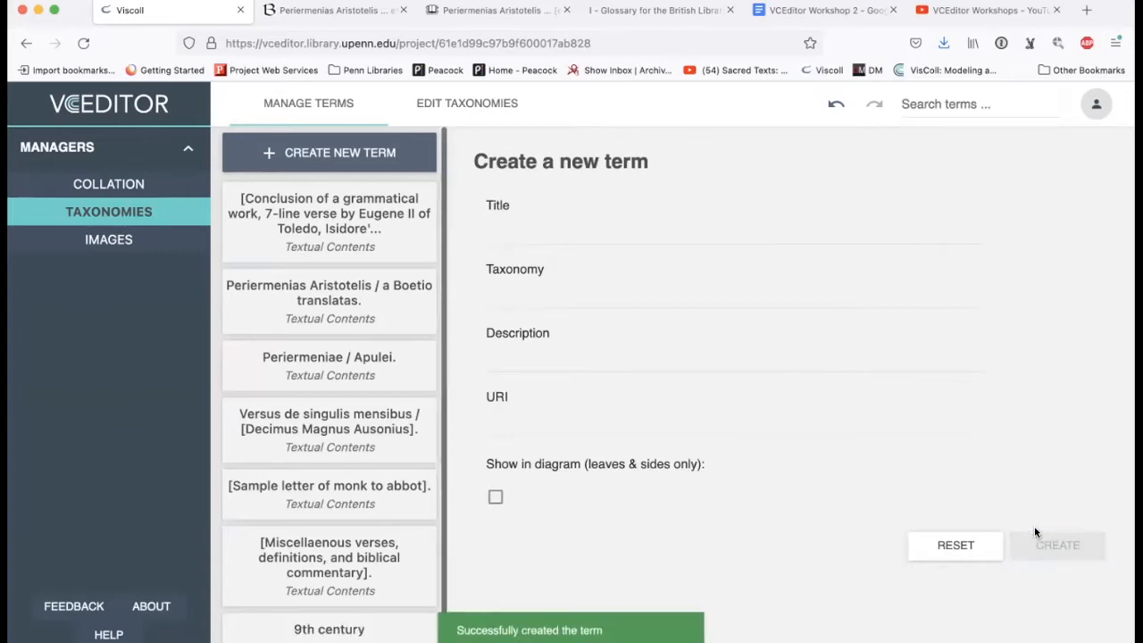
- Create an "11th century" term in the Centuries taxonomy, set to show in the diagram, and return to the collation
{"action": "left_click", "coordinate": [660, 213]}
{"action": "type", "text": "11th century"}
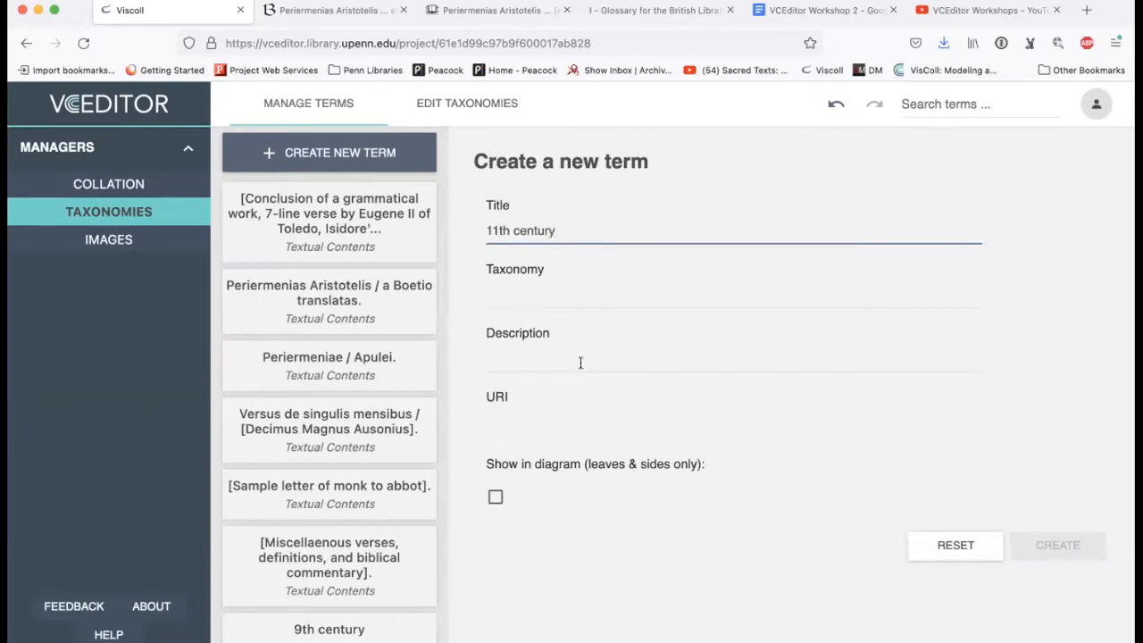
{"action": "left_click", "coordinate": [495, 496]}
{"action": "left_click", "coordinate": [607, 275]}
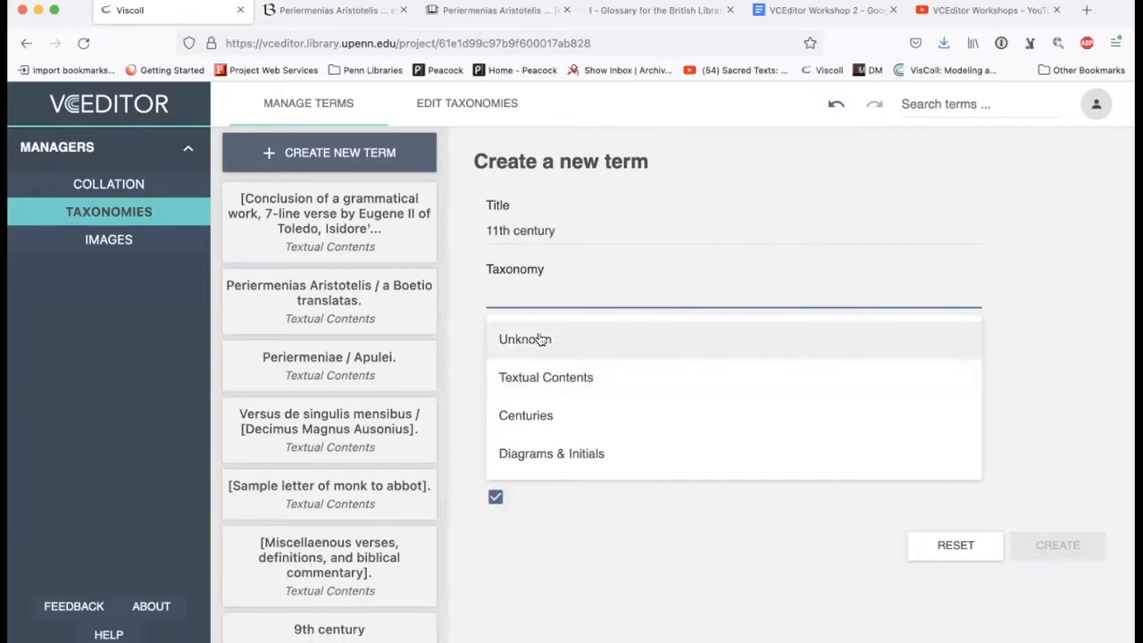
{"action": "left_click", "coordinate": [536, 415]}
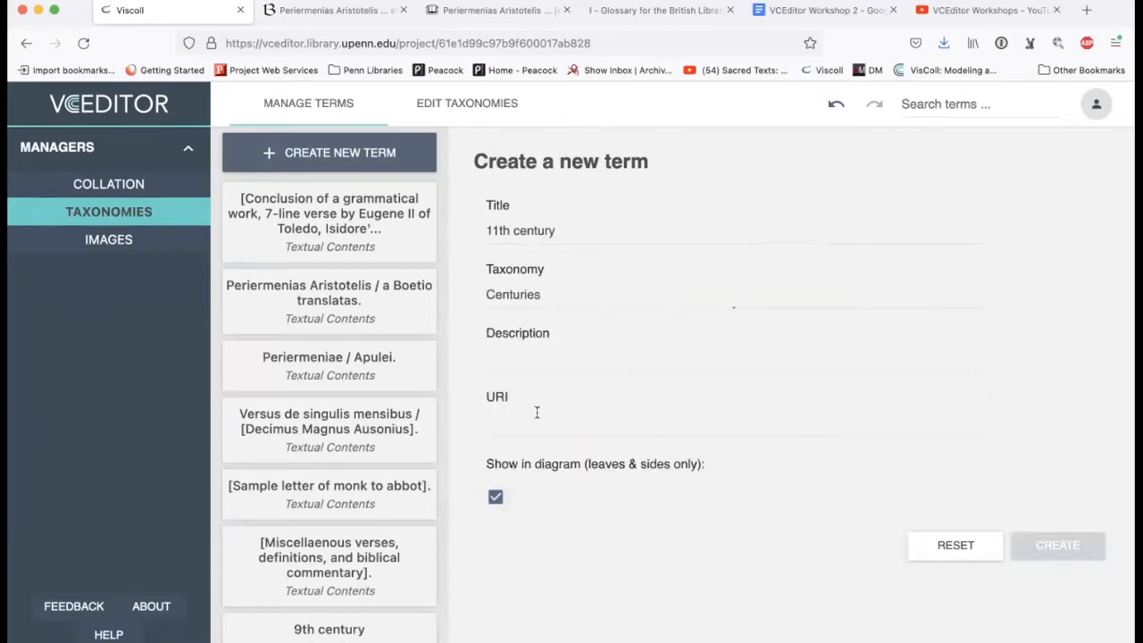
{"action": "left_click", "coordinate": [1033, 527]}
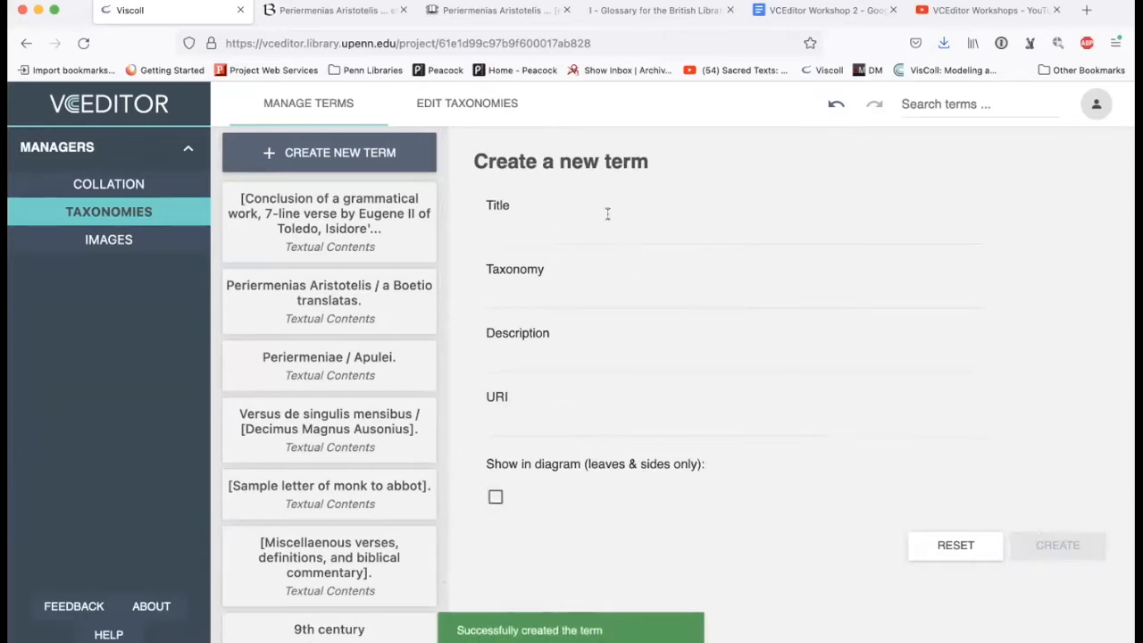
{"action": "left_click", "coordinate": [109, 184]}
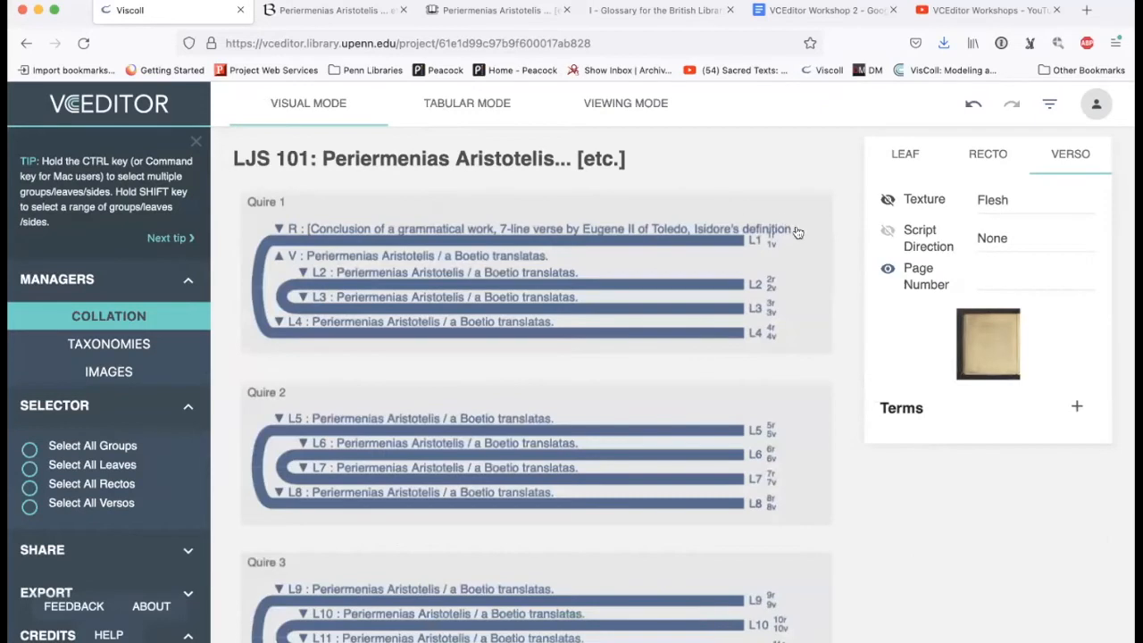
- Attach the "11th century" term to Quire 1
{"action": "left_click", "coordinate": [806, 275]}
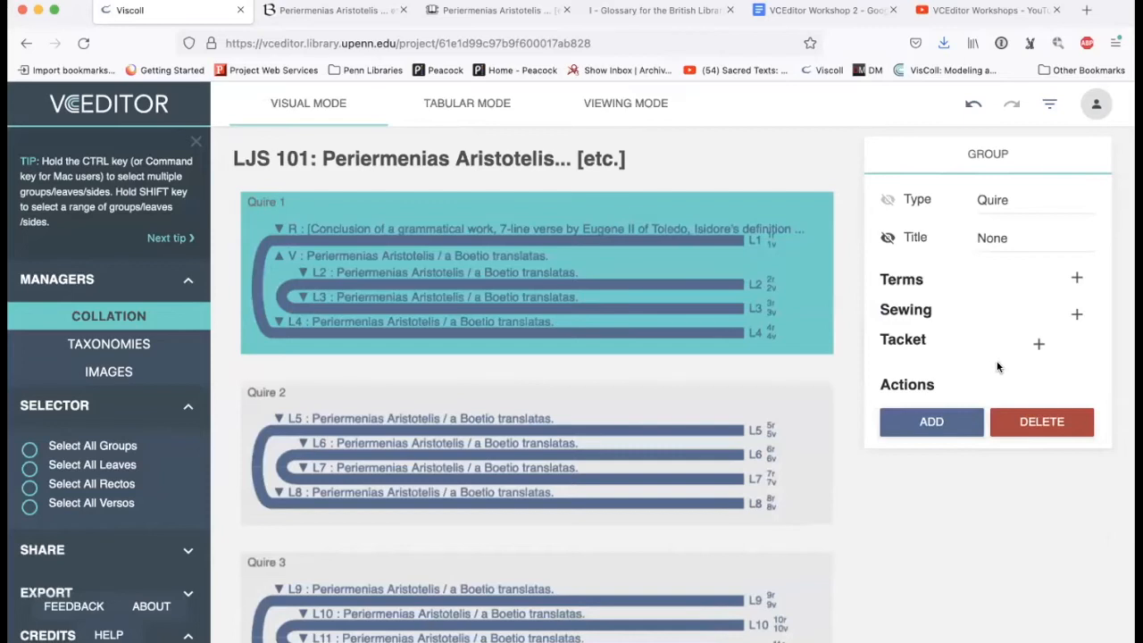
{"action": "left_click", "coordinate": [1077, 278]}
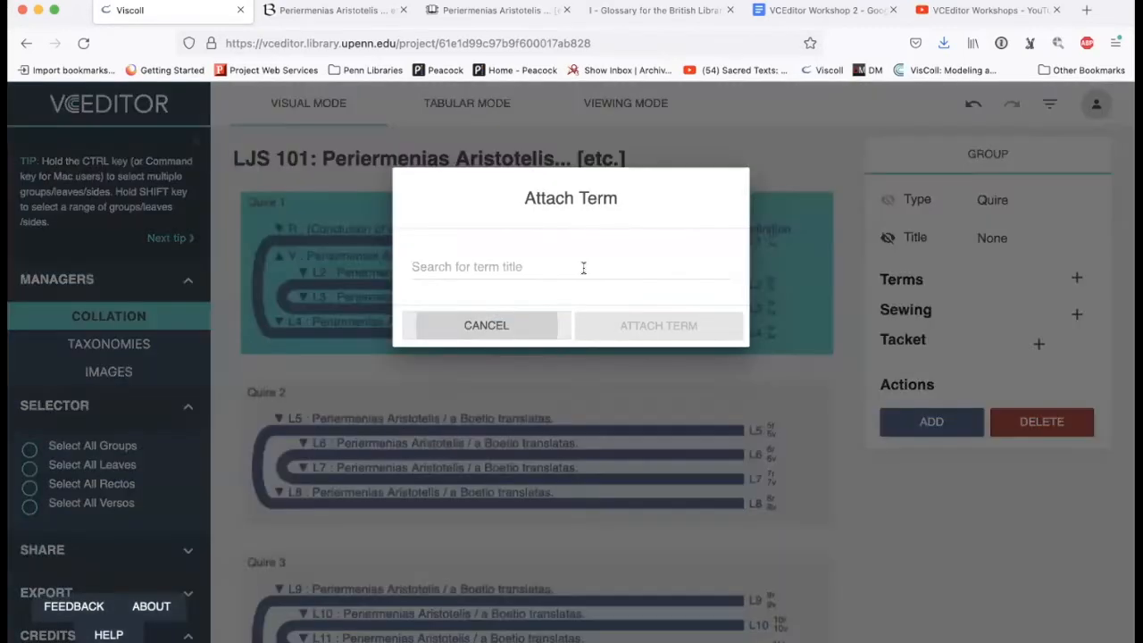
{"action": "left_click", "coordinate": [584, 266]}
{"action": "scroll", "coordinate": [583, 377], "scroll_direction": "down", "scroll_amount": 2}
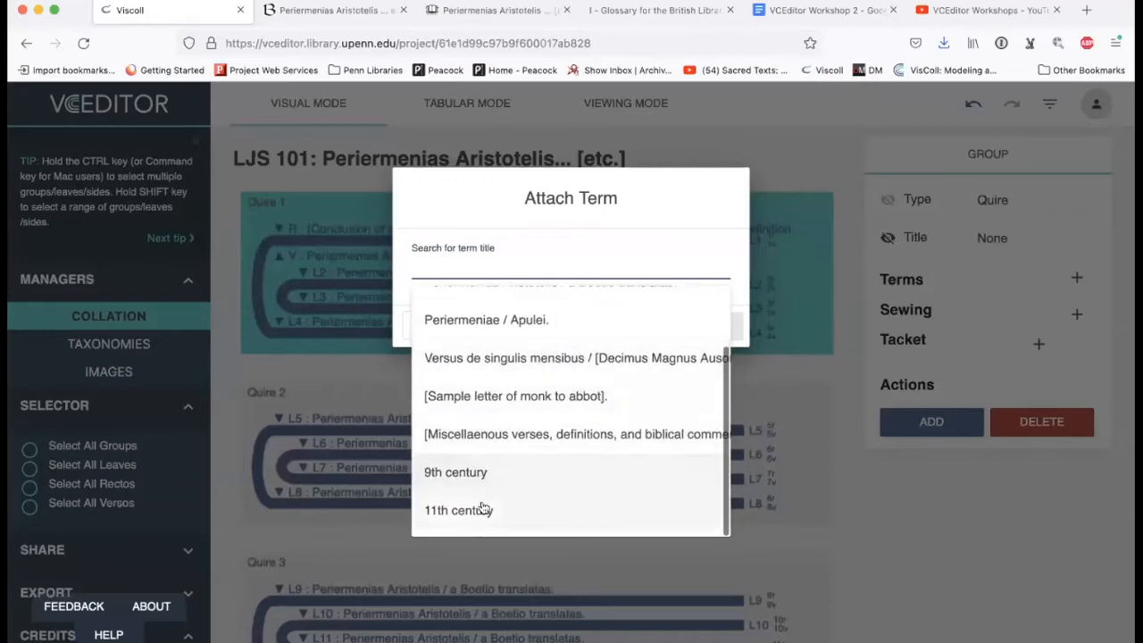
{"action": "left_click", "coordinate": [482, 508]}
{"action": "left_click", "coordinate": [710, 318]}
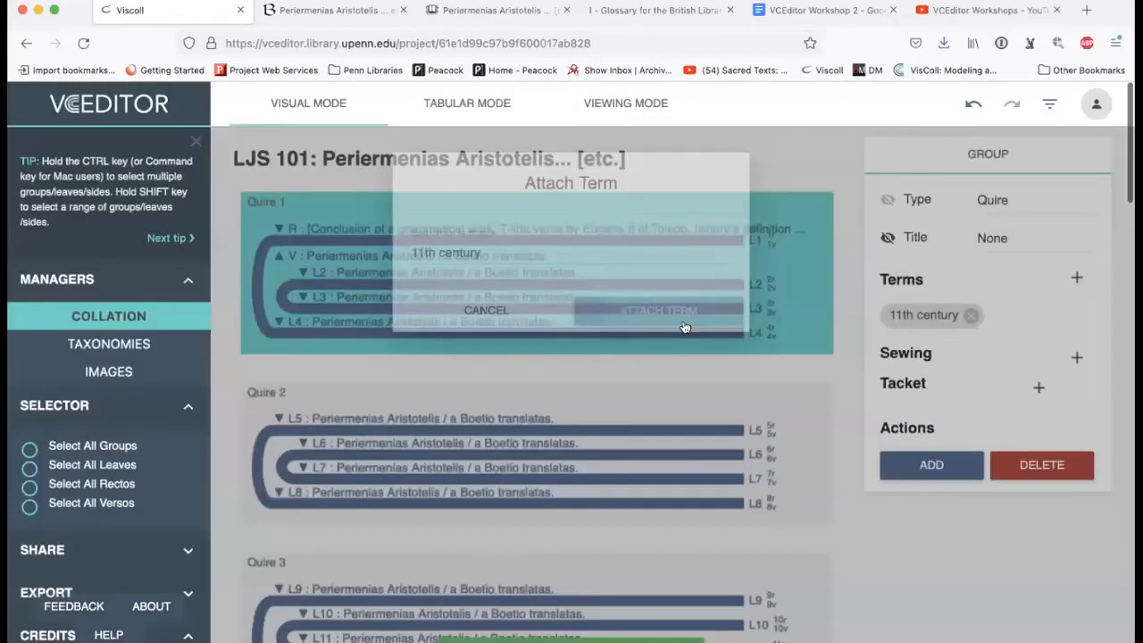
- Attach the "11th century" term to Quires 8 through 10 as one batch
{"action": "scroll", "coordinate": [684, 325], "scroll_direction": "down", "scroll_amount": 15}
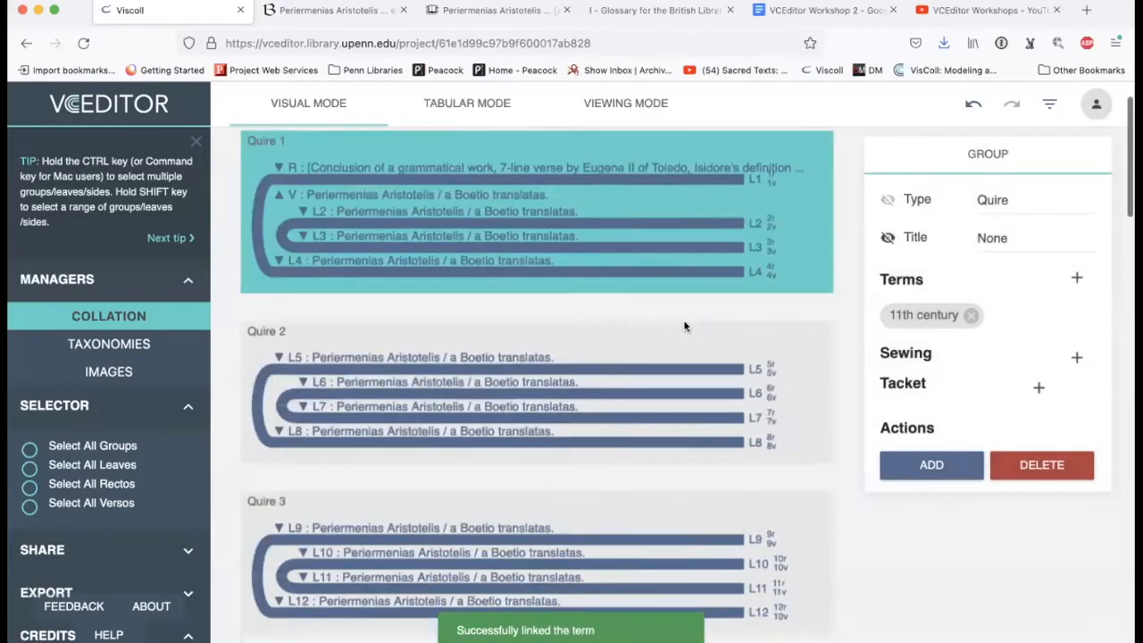
{"action": "scroll", "coordinate": [684, 326], "scroll_direction": "down", "scroll_amount": 10}
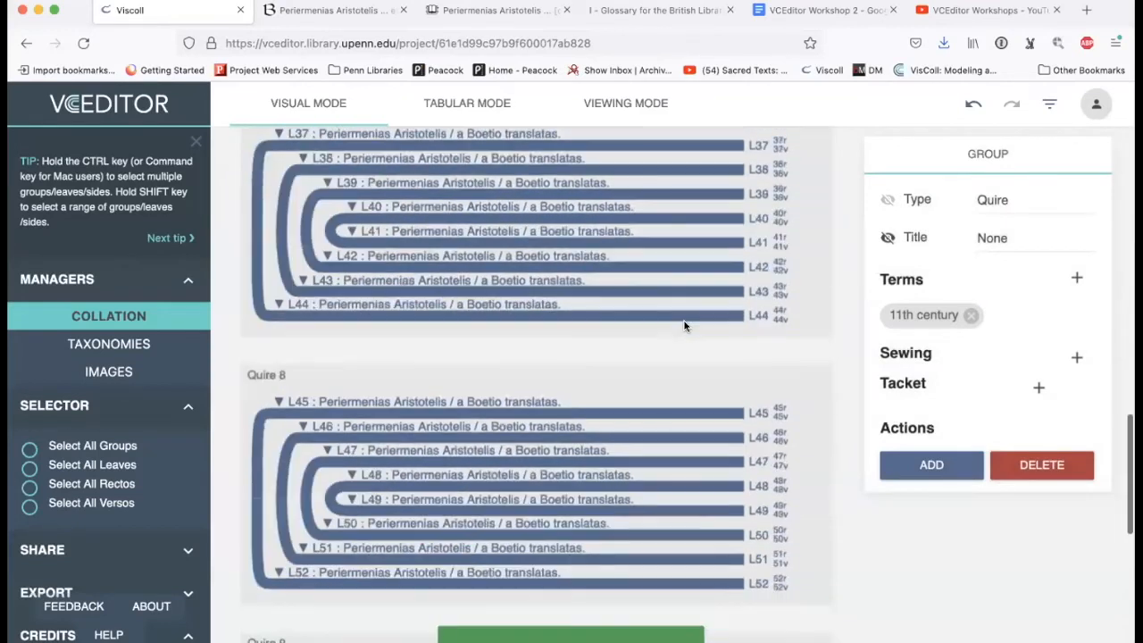
{"action": "scroll", "coordinate": [684, 326], "scroll_direction": "down", "scroll_amount": 2}
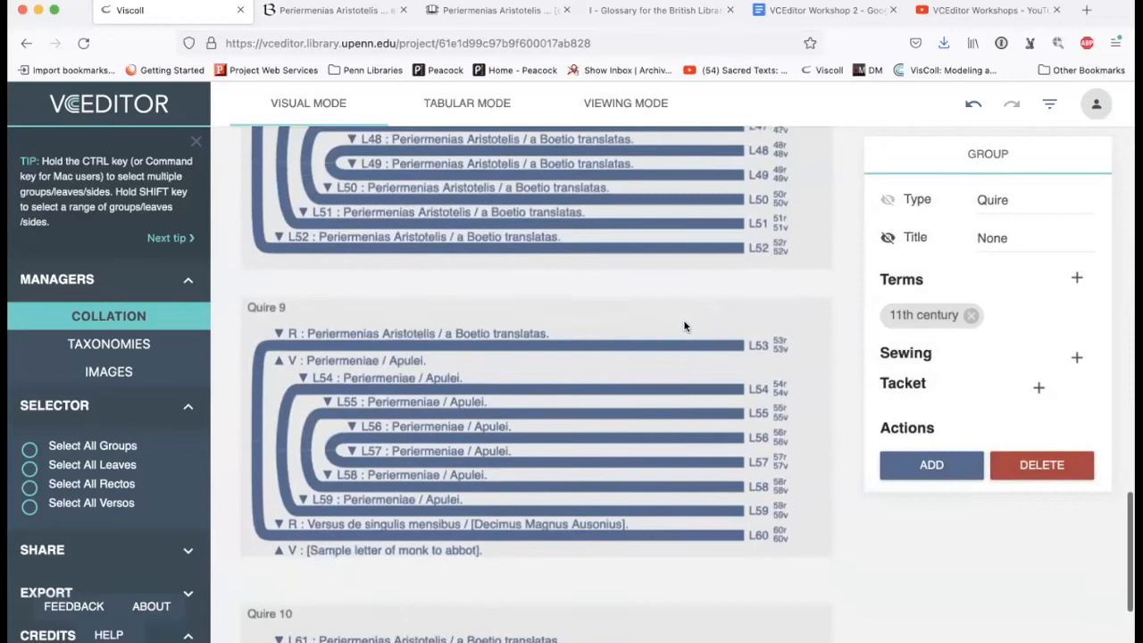
{"action": "scroll", "coordinate": [684, 326], "scroll_direction": "up", "scroll_amount": 3}
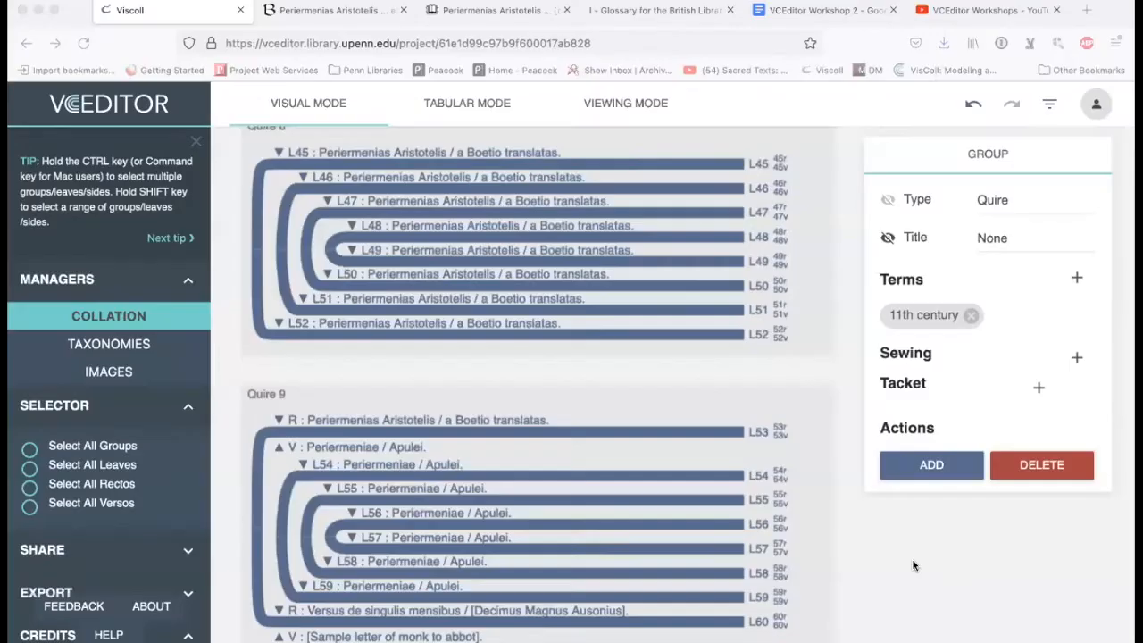
{"action": "left_click", "coordinate": [706, 390]}
{"action": "scroll", "coordinate": [706, 390], "scroll_direction": "down", "scroll_amount": 2}
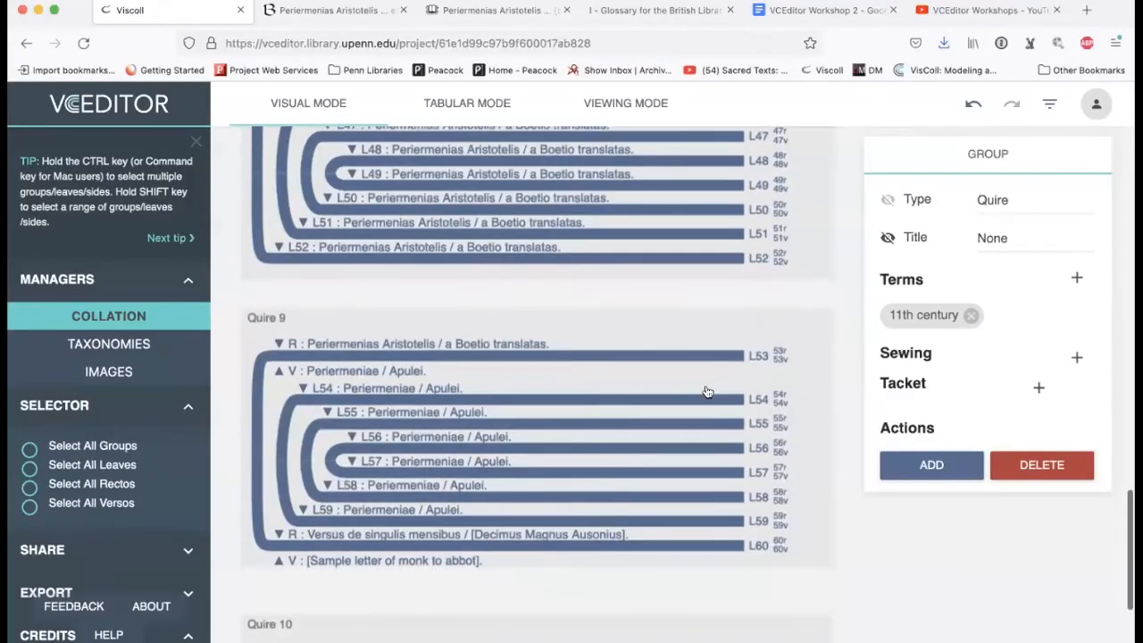
{"action": "scroll", "coordinate": [705, 391], "scroll_direction": "up", "scroll_amount": 5}
{"action": "scroll", "coordinate": [706, 390], "scroll_direction": "up", "scroll_amount": 1}
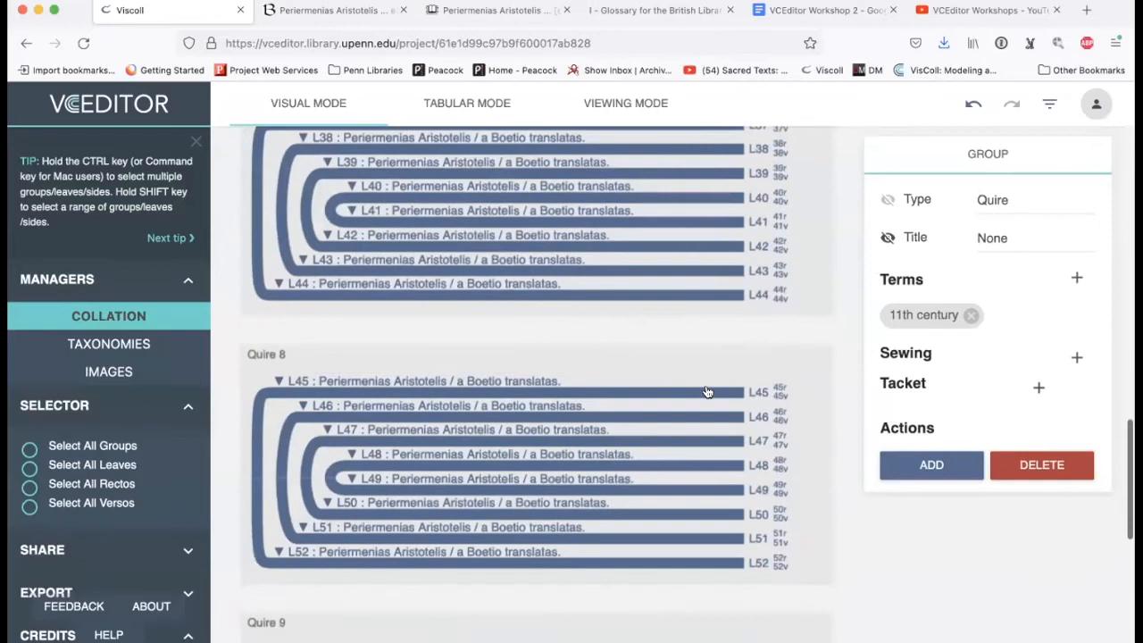
{"action": "left_click", "coordinate": [816, 371]}
{"action": "scroll", "coordinate": [816, 370], "scroll_direction": "down", "scroll_amount": 10}
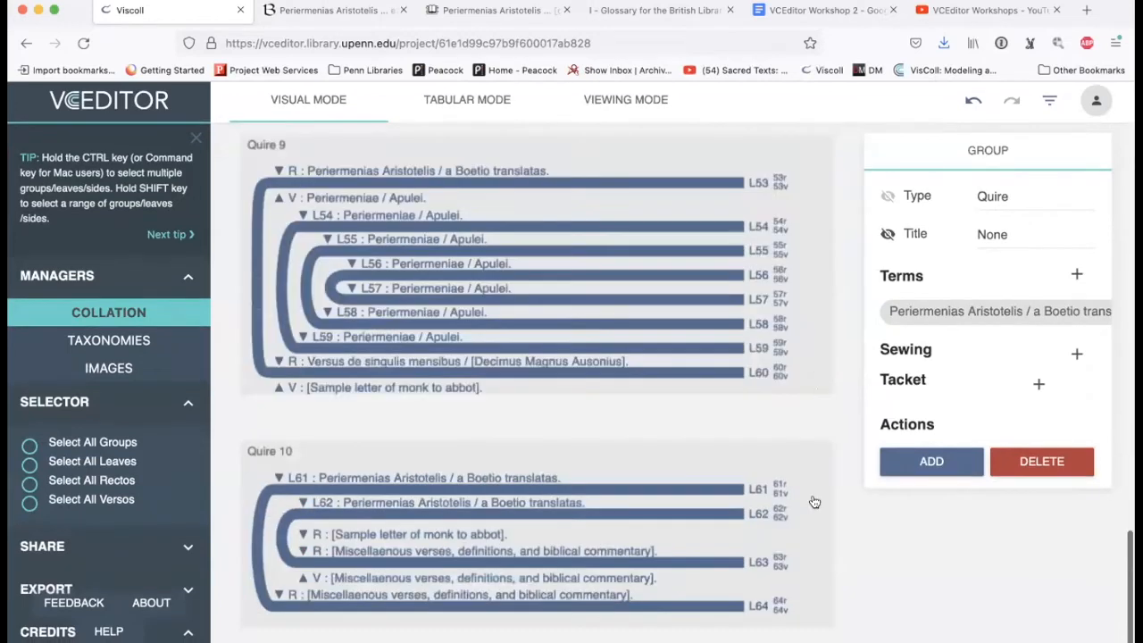
{"action": "left_click", "coordinate": [815, 500], "text": "shift"}
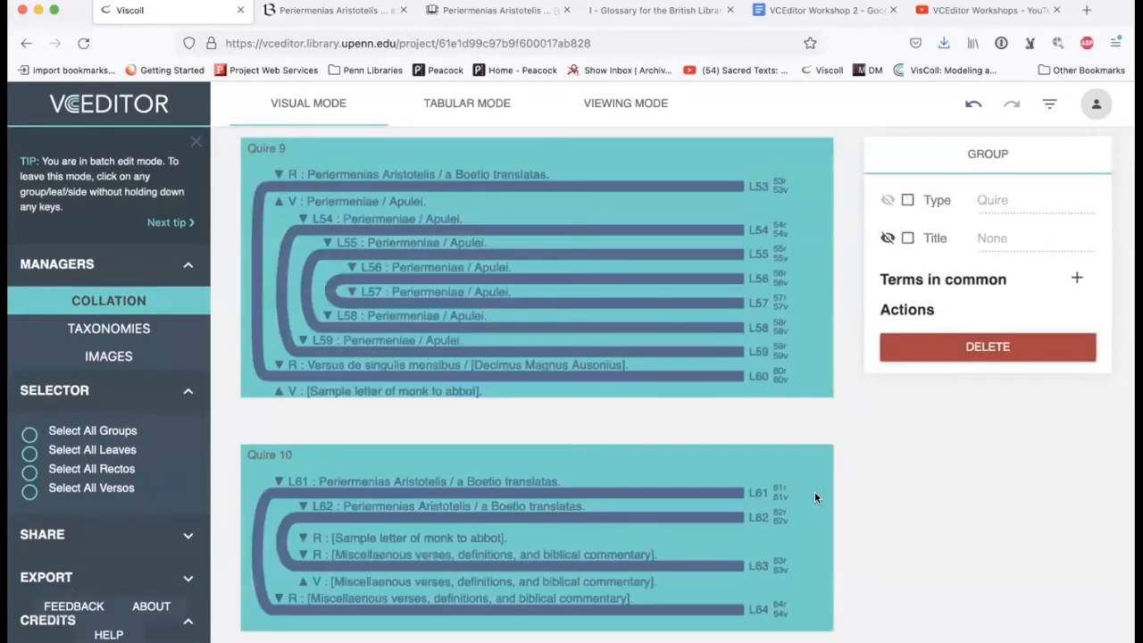
{"action": "left_click", "coordinate": [1076, 282]}
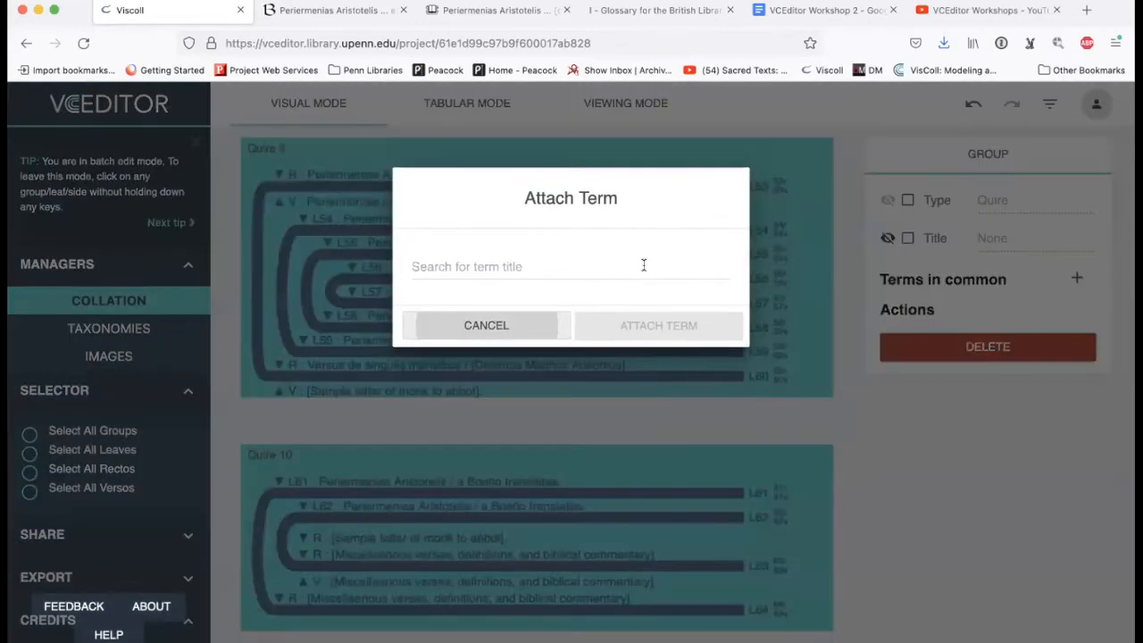
{"action": "left_click", "coordinate": [643, 264]}
{"action": "scroll", "coordinate": [600, 432], "scroll_direction": "down", "scroll_amount": 2}
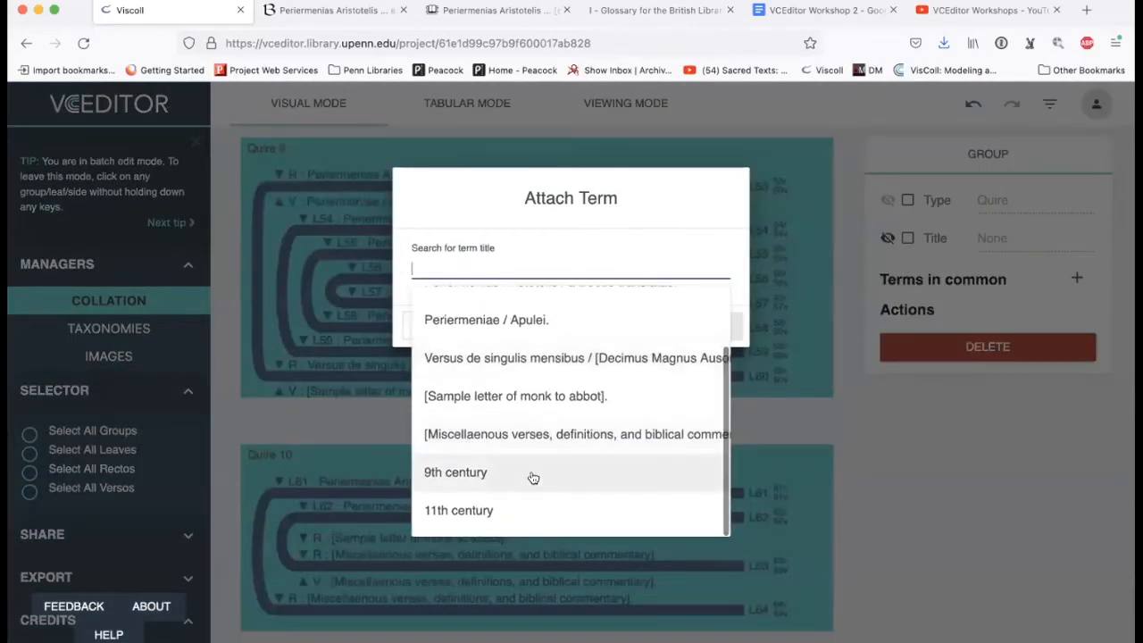
{"action": "left_click", "coordinate": [521, 511]}
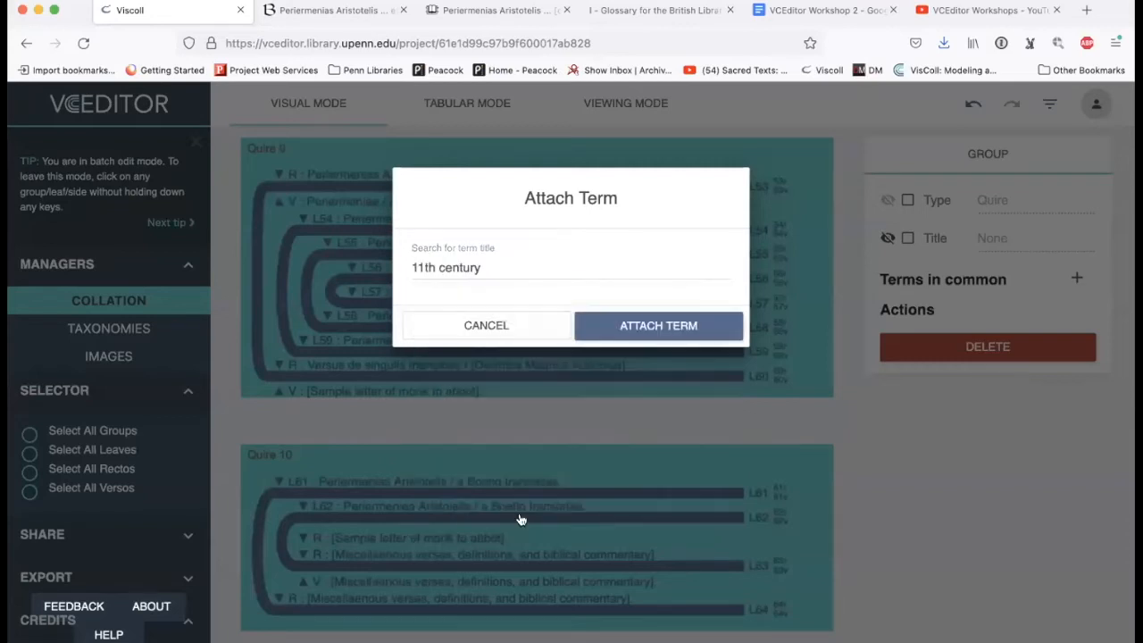
{"action": "left_click", "coordinate": [658, 320]}
- Attach the "9th century" term to Quires 2 through 7 as one batch, and check the terms attached to Quire 2
{"action": "scroll", "coordinate": [661, 313], "scroll_direction": "up", "scroll_amount": 5}
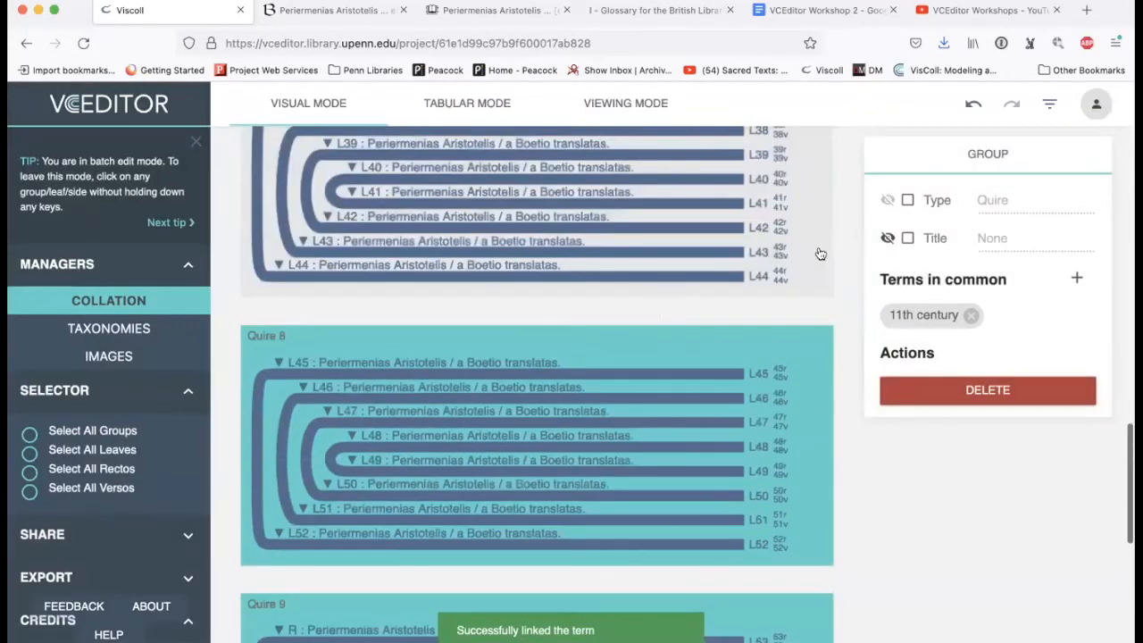
{"action": "left_click", "coordinate": [819, 246]}
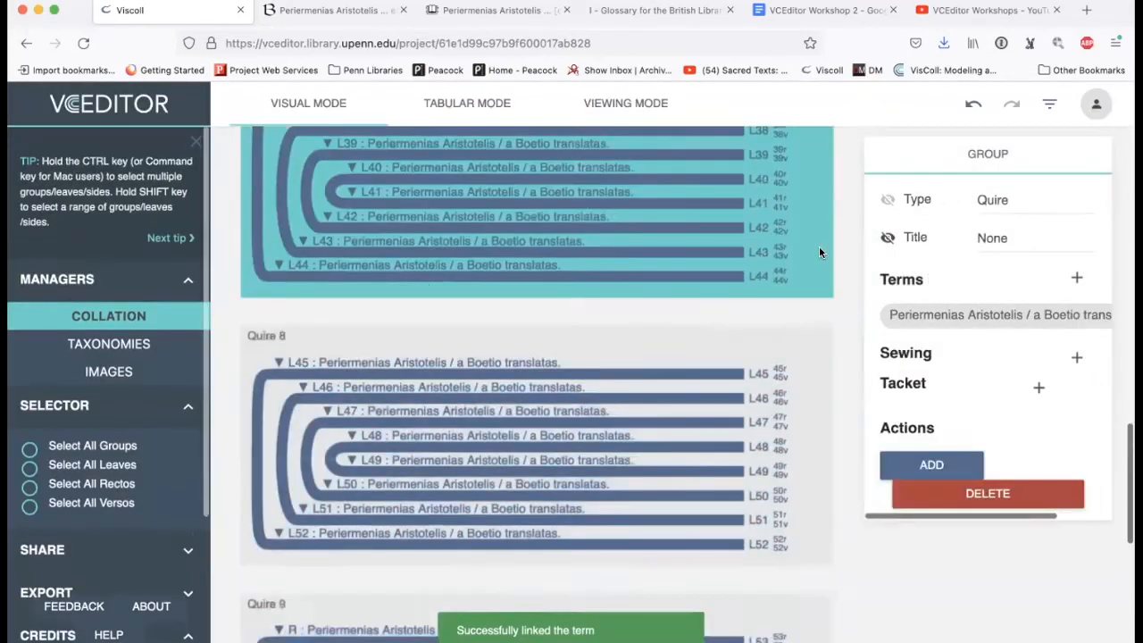
{"action": "scroll", "coordinate": [819, 246], "scroll_direction": "up", "scroll_amount": 10}
{"action": "scroll", "coordinate": [819, 253], "scroll_direction": "up", "scroll_amount": 7}
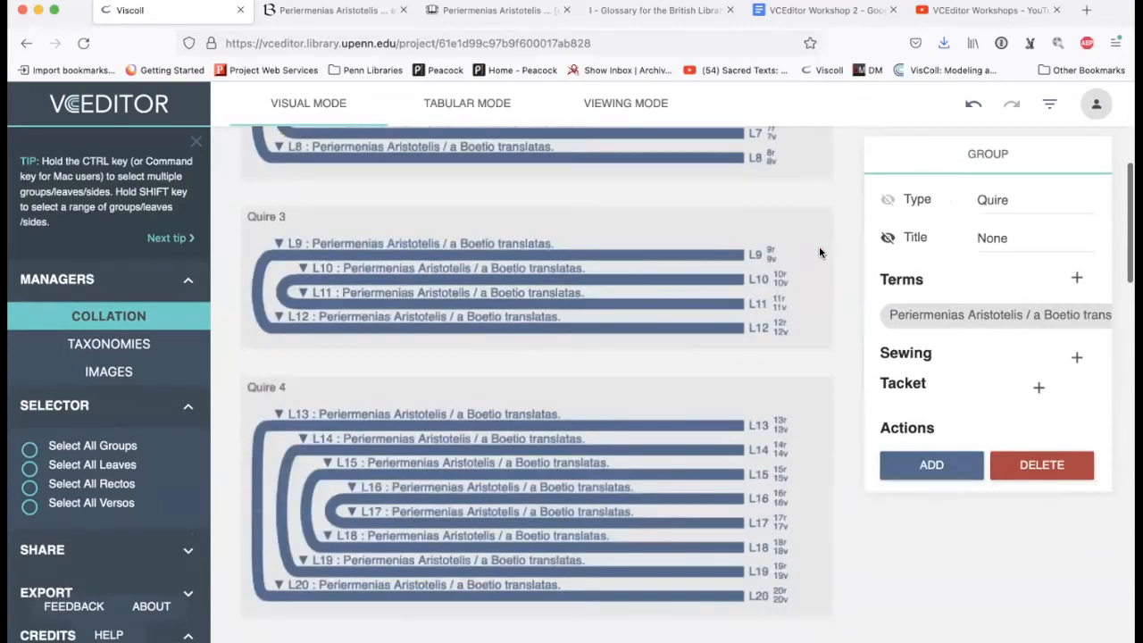
{"action": "scroll", "coordinate": [820, 253], "scroll_direction": "down", "scroll_amount": 3}
{"action": "scroll", "coordinate": [819, 246], "scroll_direction": "down", "scroll_amount": 1}
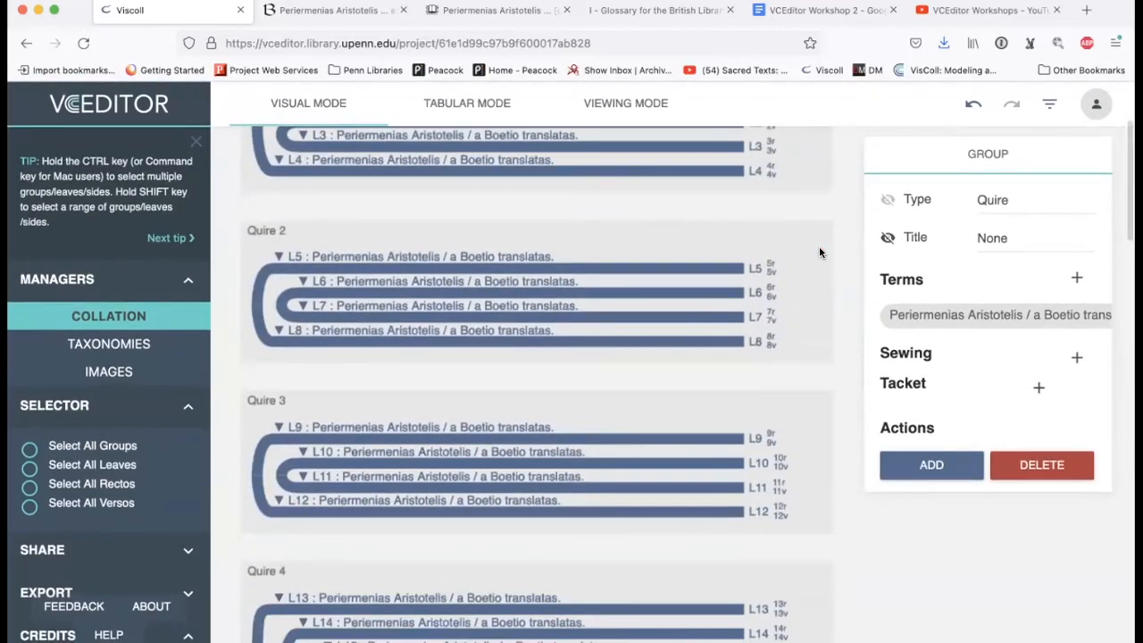
{"action": "left_click", "coordinate": [819, 246], "text": "shift"}
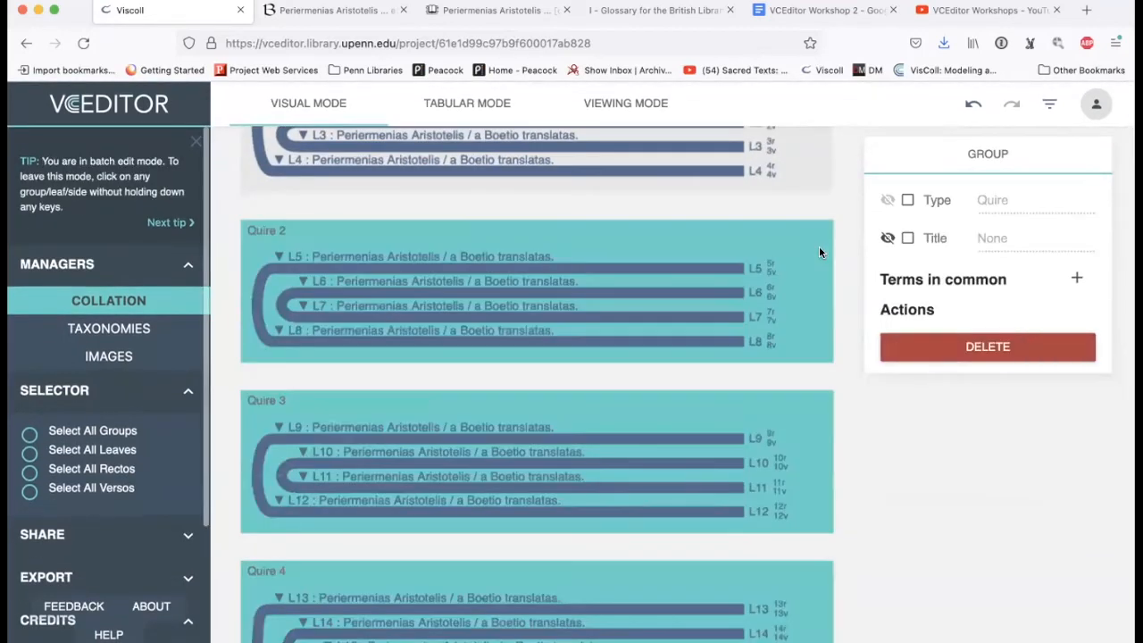
{"action": "left_click", "coordinate": [1076, 278]}
{"action": "left_click", "coordinate": [544, 266]}
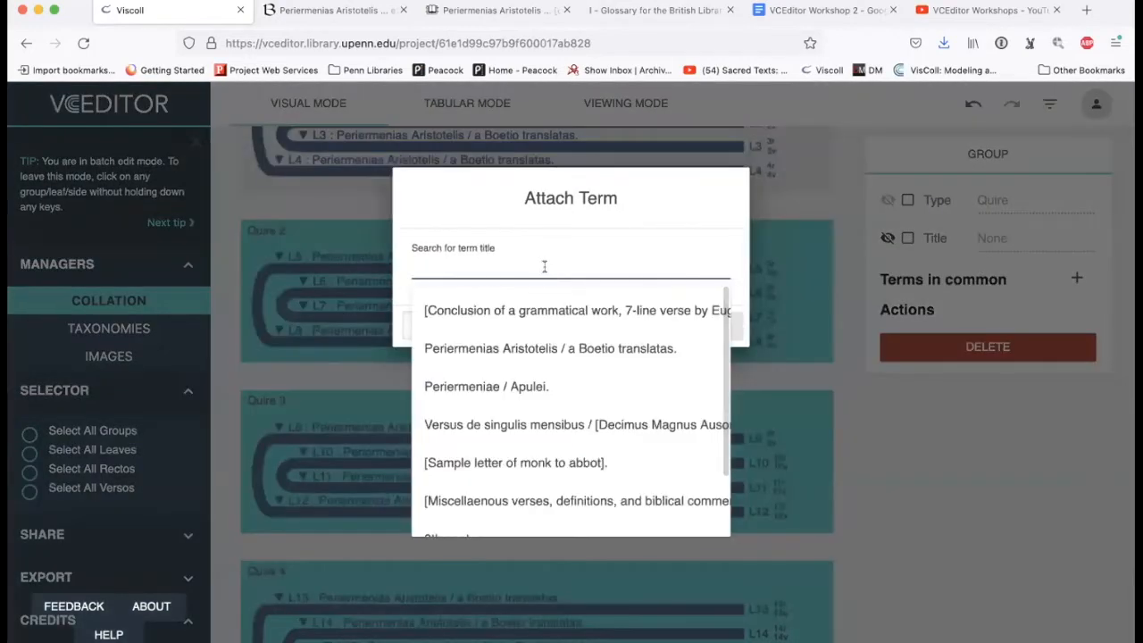
{"action": "scroll", "coordinate": [527, 419], "scroll_direction": "down", "scroll_amount": 2}
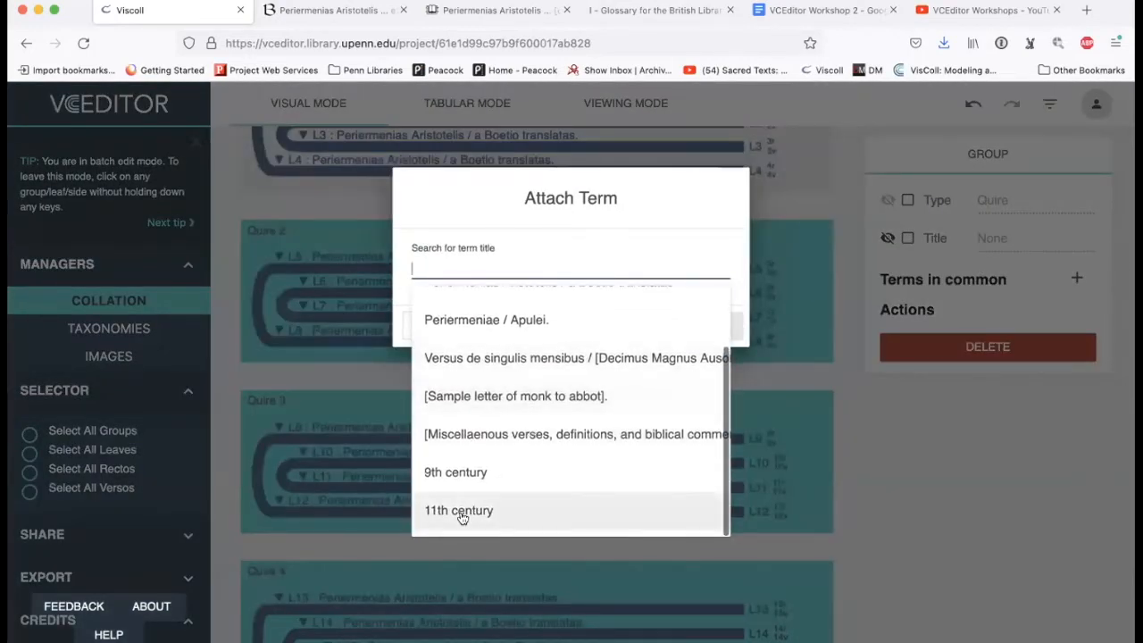
{"action": "left_click", "coordinate": [466, 511]}
{"action": "left_click", "coordinate": [517, 263]}
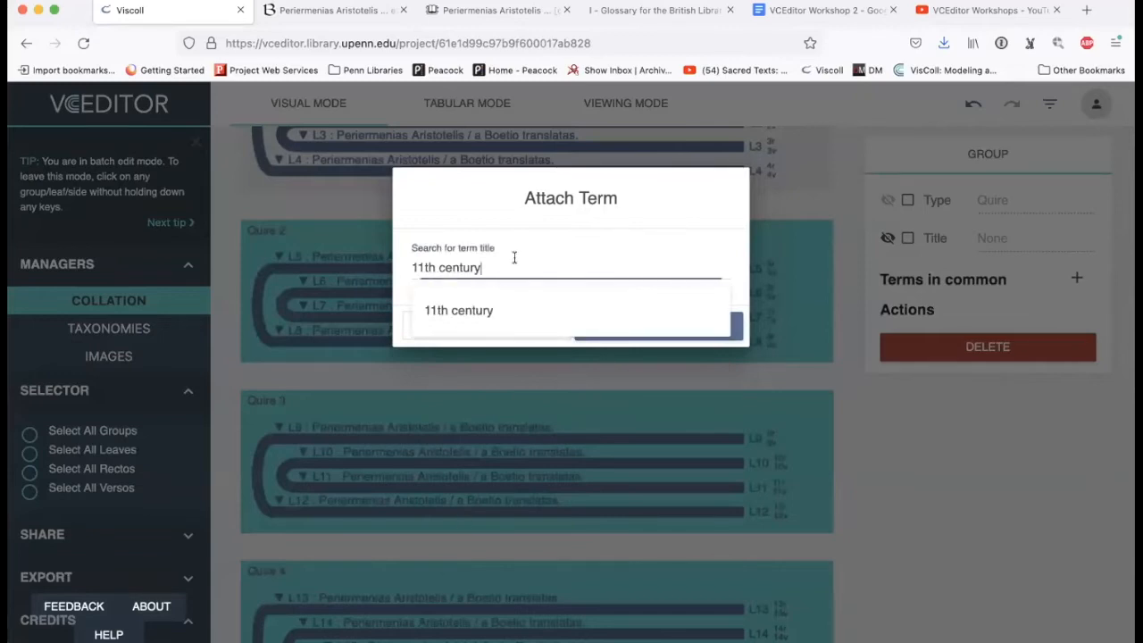
{"action": "key", "text": "BackSpace"}
{"action": "key", "text": "BackSpace"}
{"action": "key", "text": "BackSpace"}
{"action": "key", "text": "BackSpace"}
{"action": "key", "text": "BackSpace"}
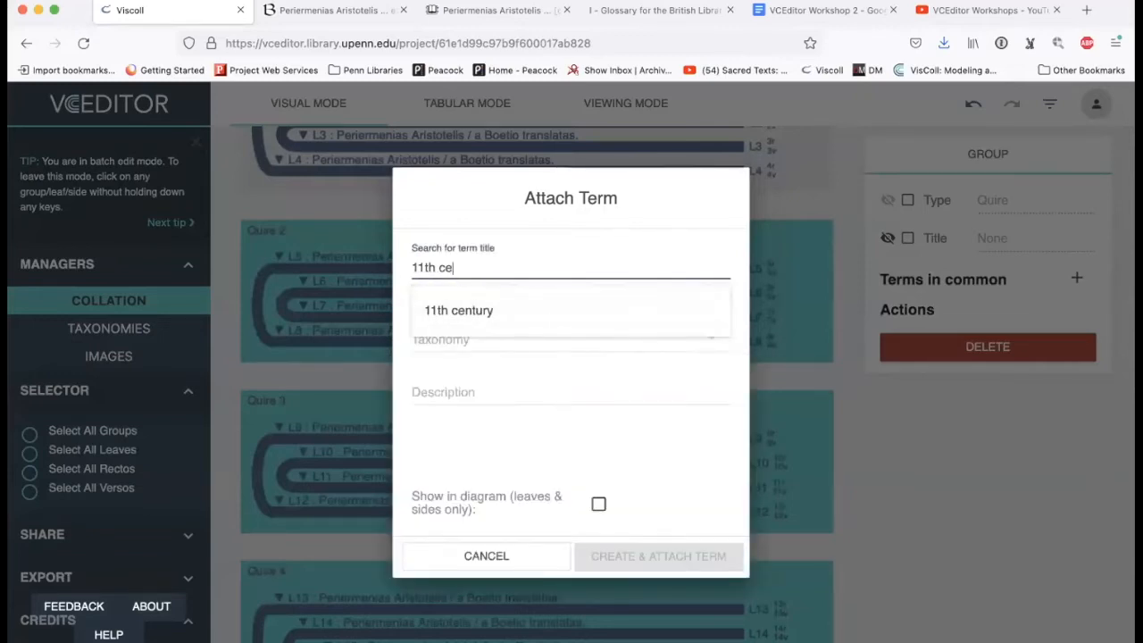
{"action": "key", "text": "BackSpace"}
{"action": "key", "text": "BackSpace"}
{"action": "key", "text": "BackSpace"}
{"action": "type", "text": "9"}
{"action": "left_click", "coordinate": [519, 315]}
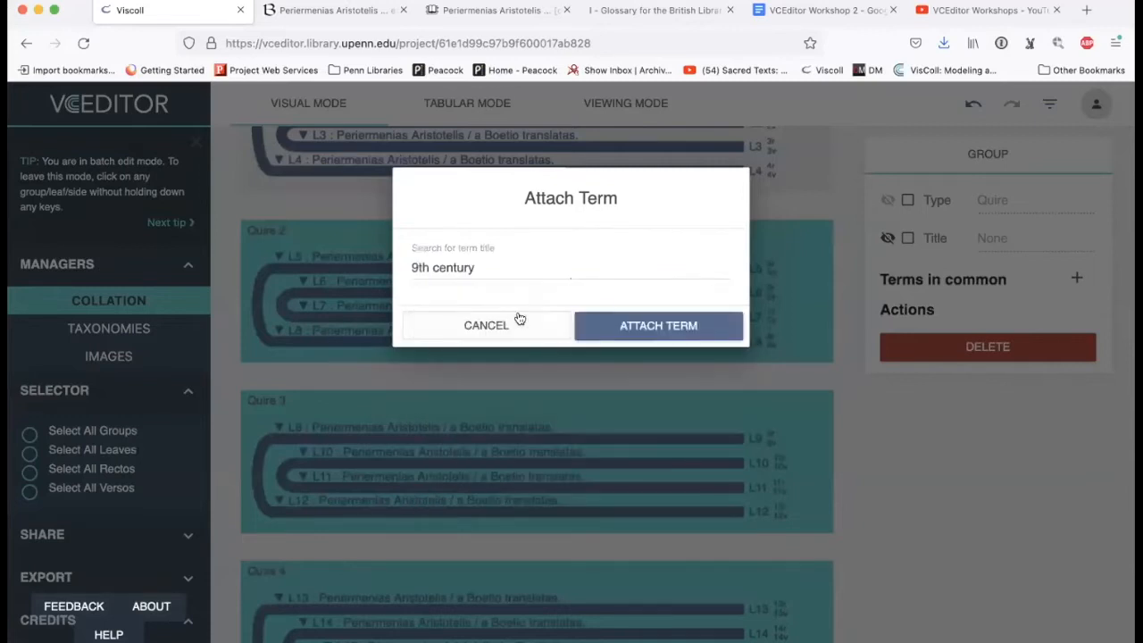
{"action": "left_click", "coordinate": [634, 327]}
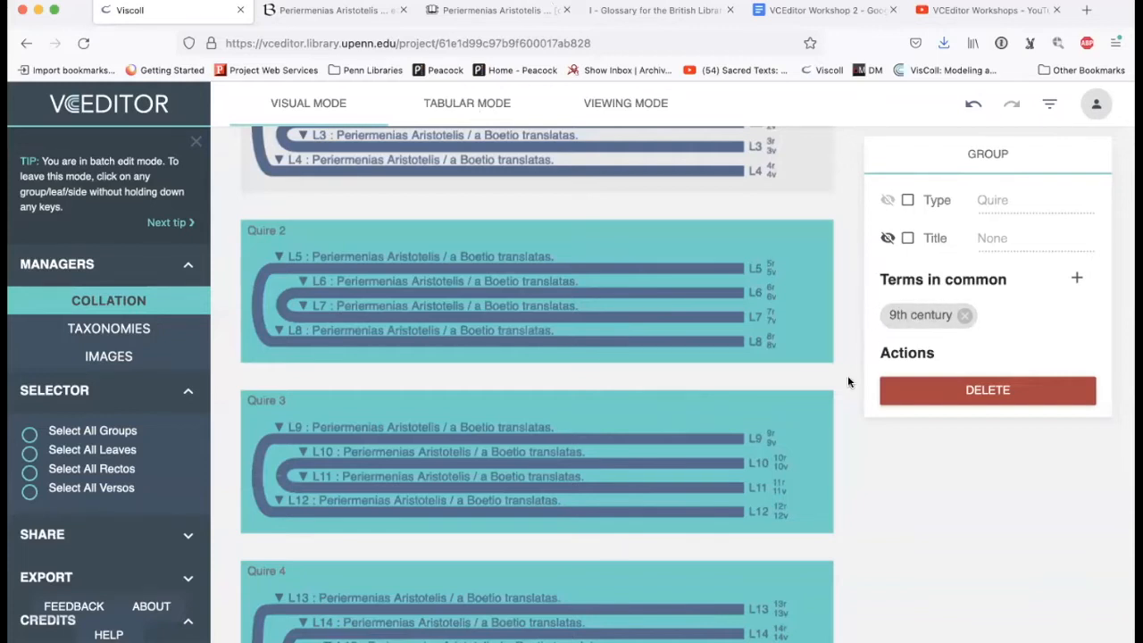
{"action": "left_click", "coordinate": [818, 341]}
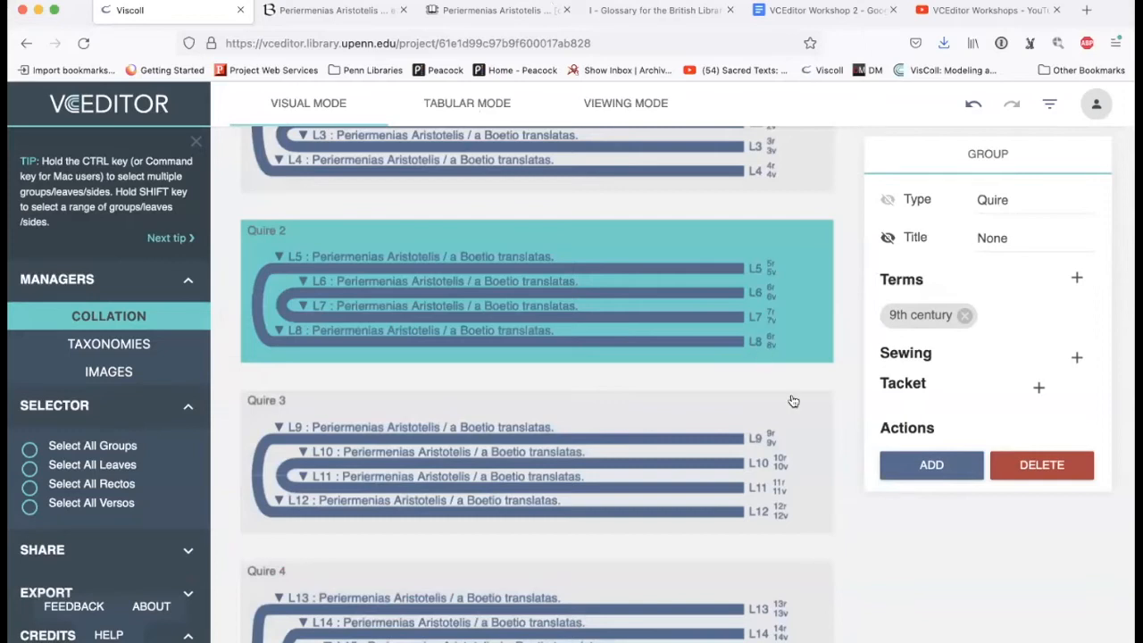
{"action": "scroll", "coordinate": [846, 407], "scroll_direction": "up", "scroll_amount": 5}
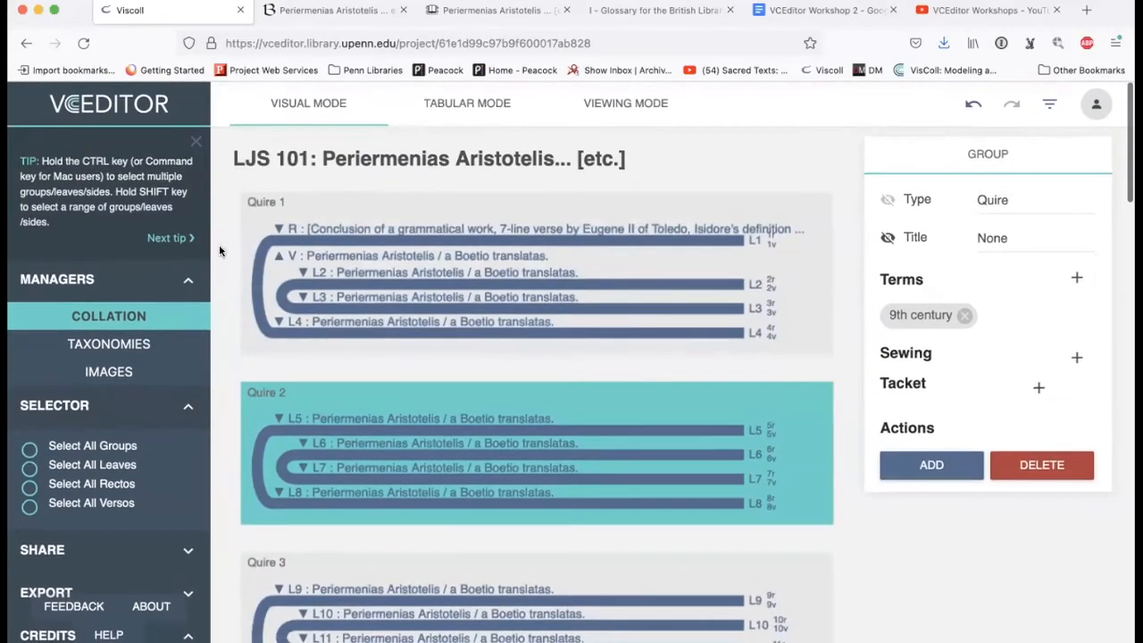
- Review the project's existing taxonomies and the catalog's decoration description for LJS 101, and return to creating a new term
{"action": "left_click", "coordinate": [88, 348]}
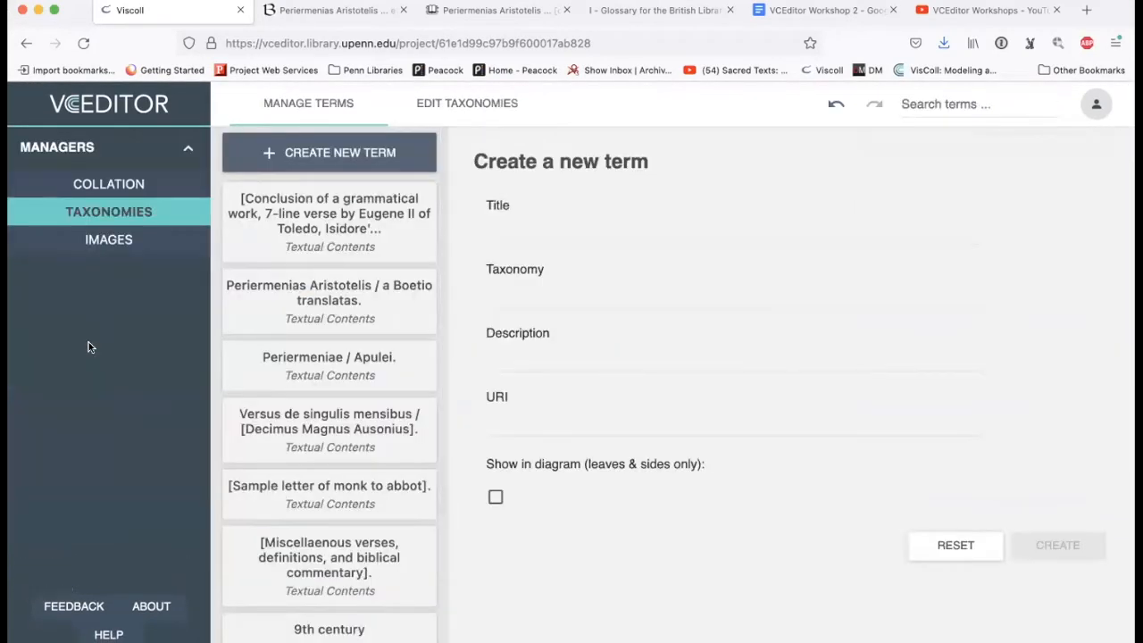
{"action": "left_click", "coordinate": [463, 103]}
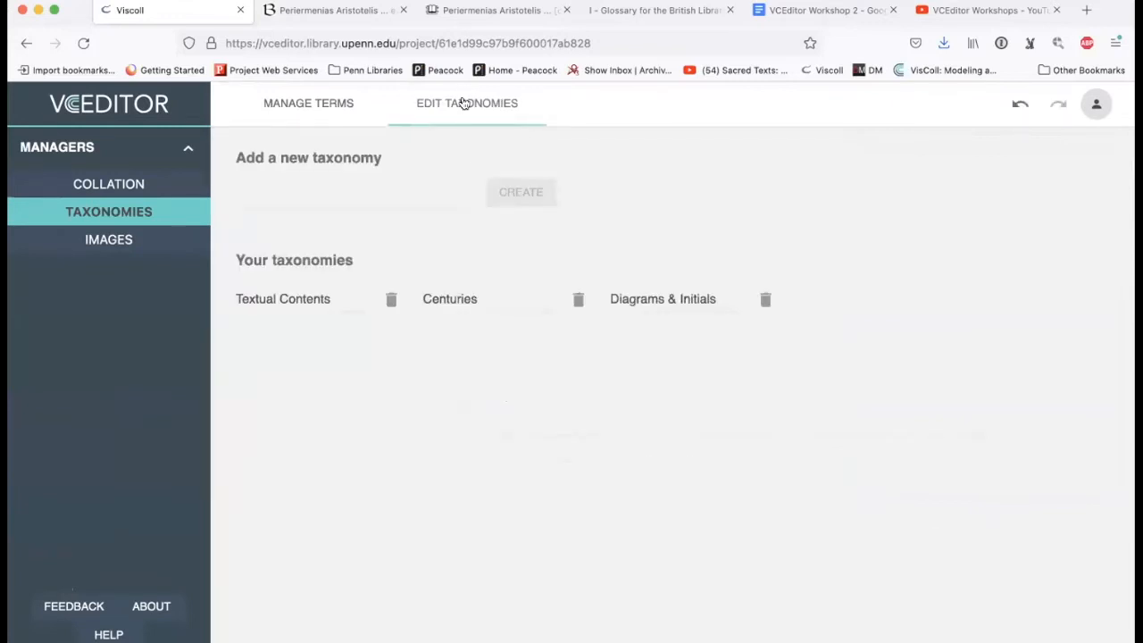
{"action": "left_click", "coordinate": [324, 105]}
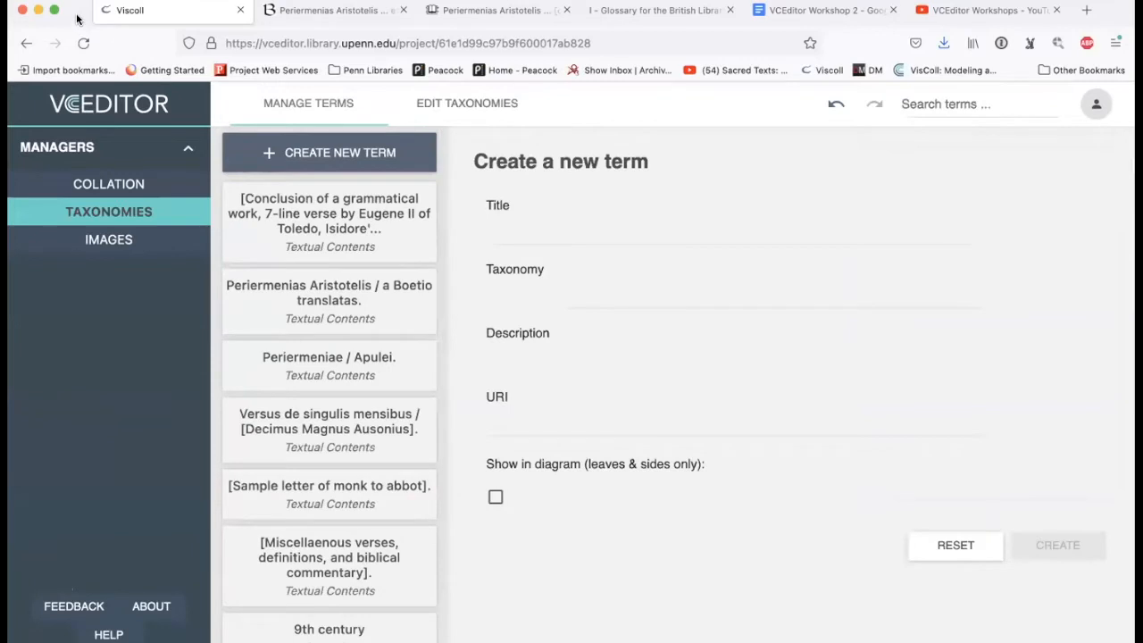
{"action": "left_click", "coordinate": [291, 8]}
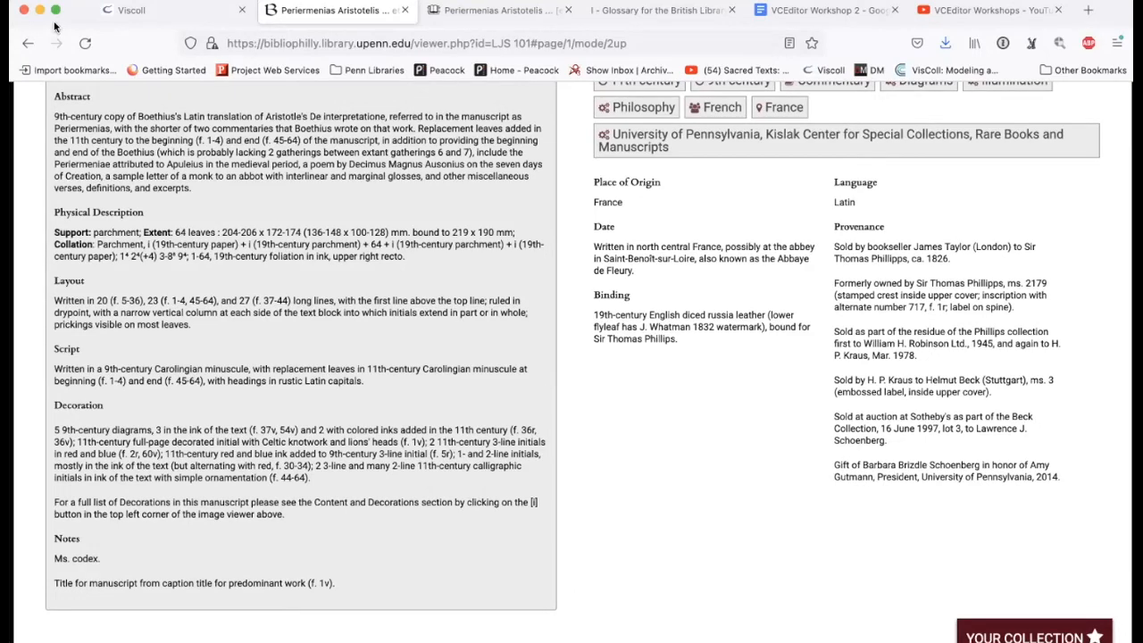
{"action": "left_click", "coordinate": [125, 10]}
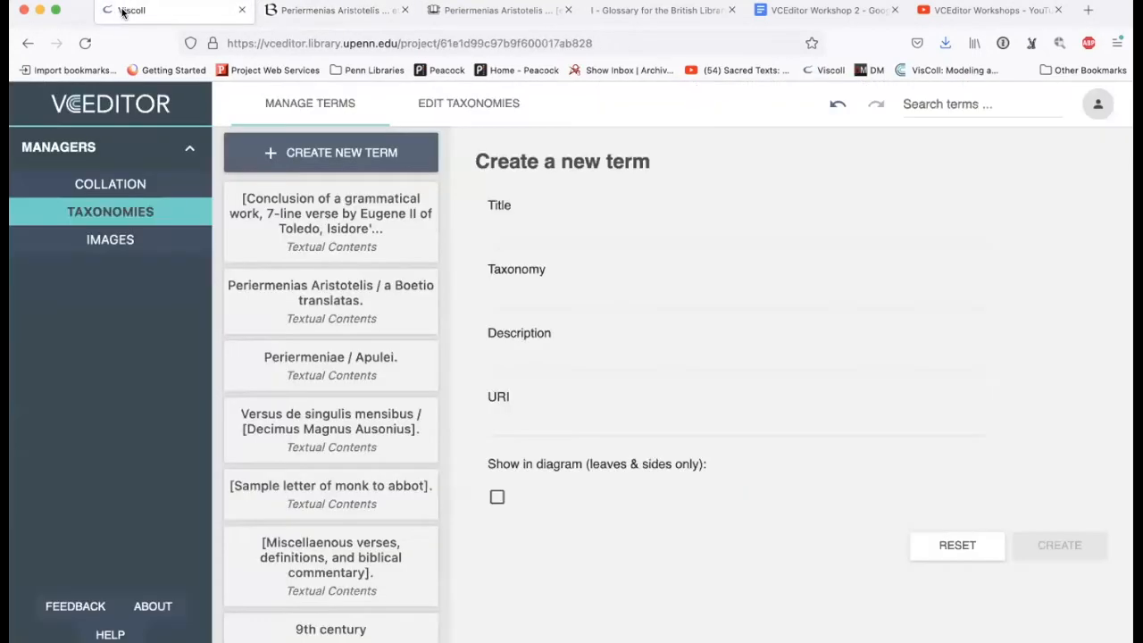
- Start a new term titled "Initial" in the Diagrams & Initials taxonomy
{"action": "left_click", "coordinate": [562, 228]}
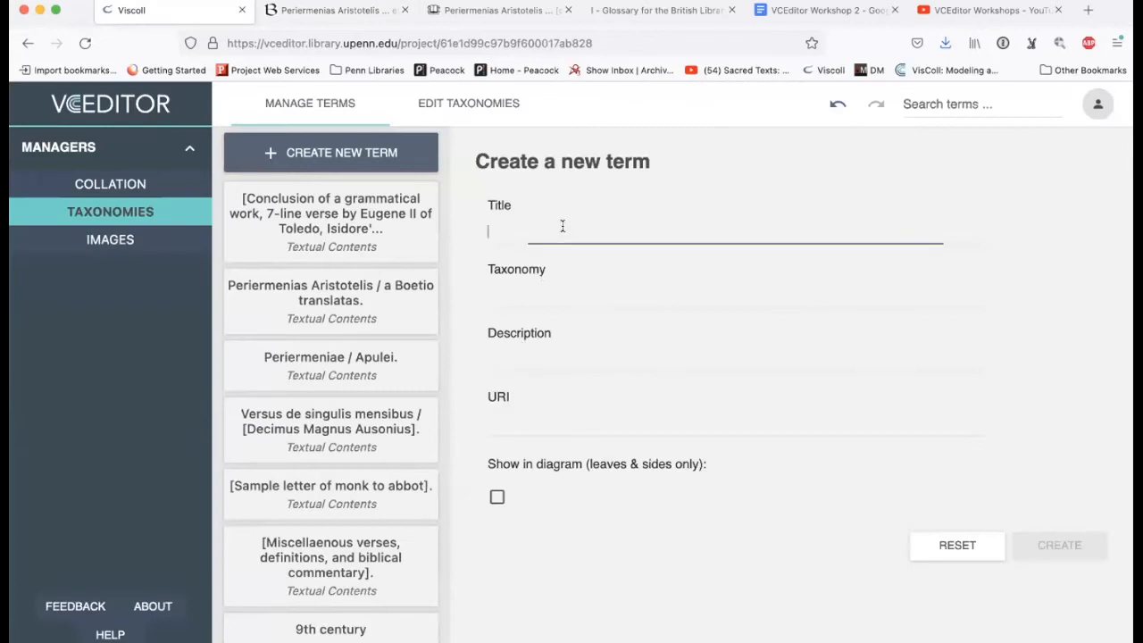
{"action": "type", "text": "Initial"}
{"action": "left_click", "coordinate": [605, 283]}
{"action": "left_click", "coordinate": [592, 456]}
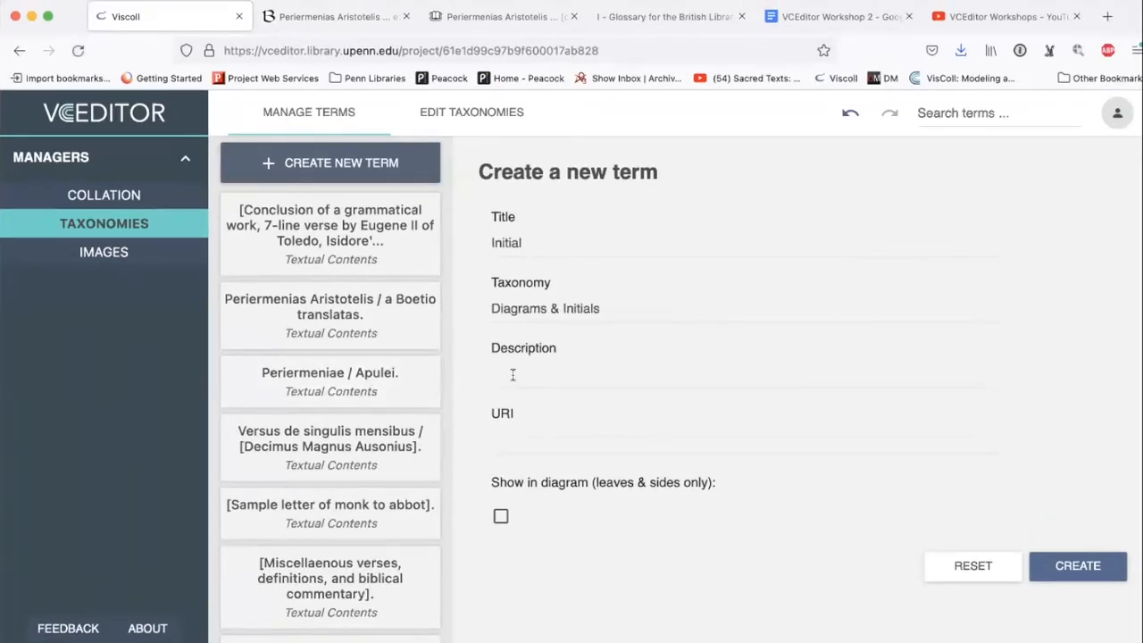
{"action": "left_click", "coordinate": [676, 18]}
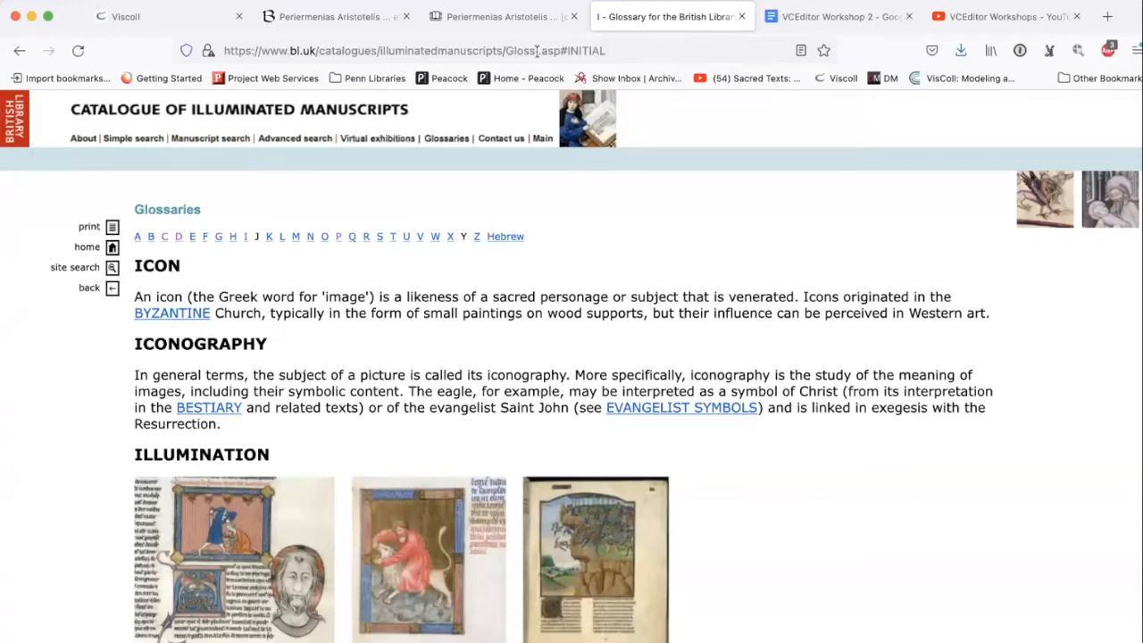
{"action": "left_click", "coordinate": [607, 45]}
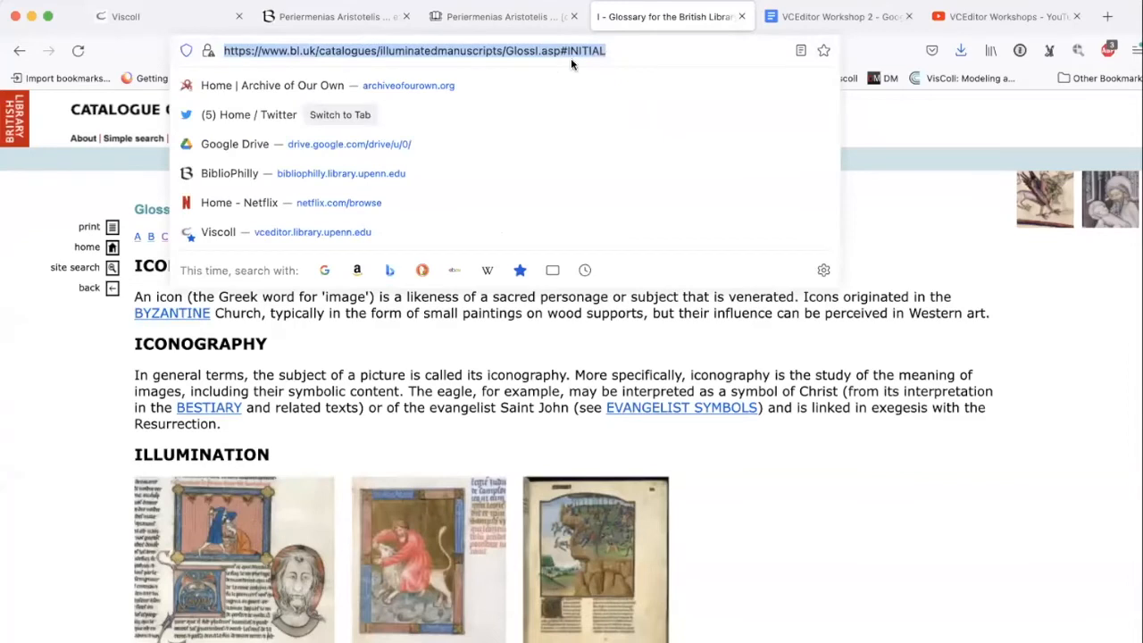
{"action": "key", "text": "Return"}
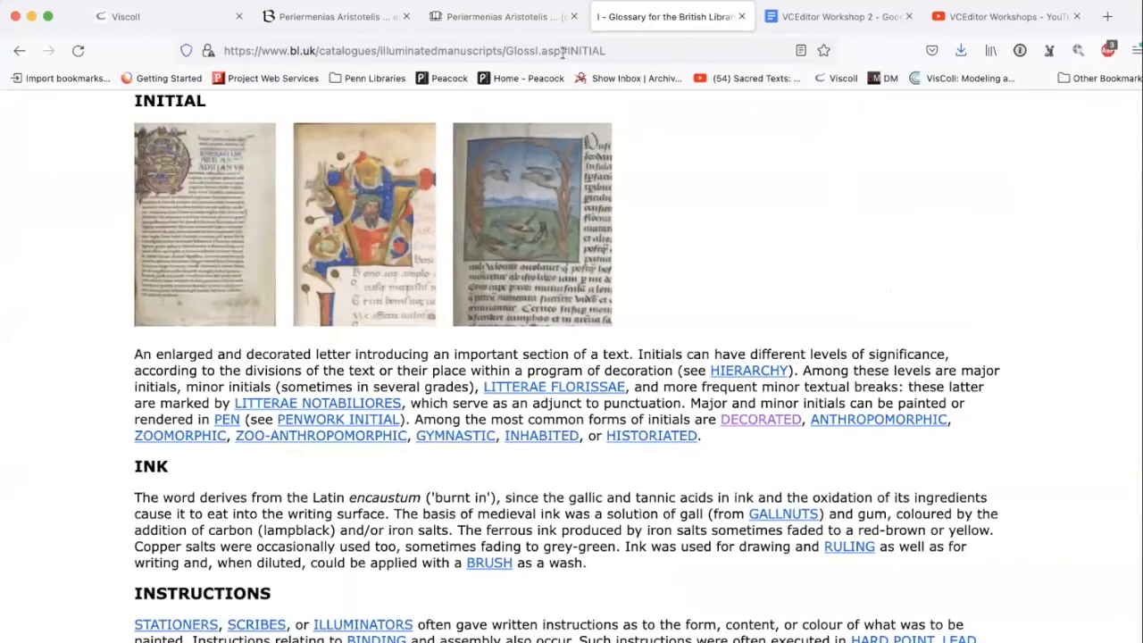
{"action": "left_click", "coordinate": [608, 43]}
{"action": "key", "text": "super+c"}
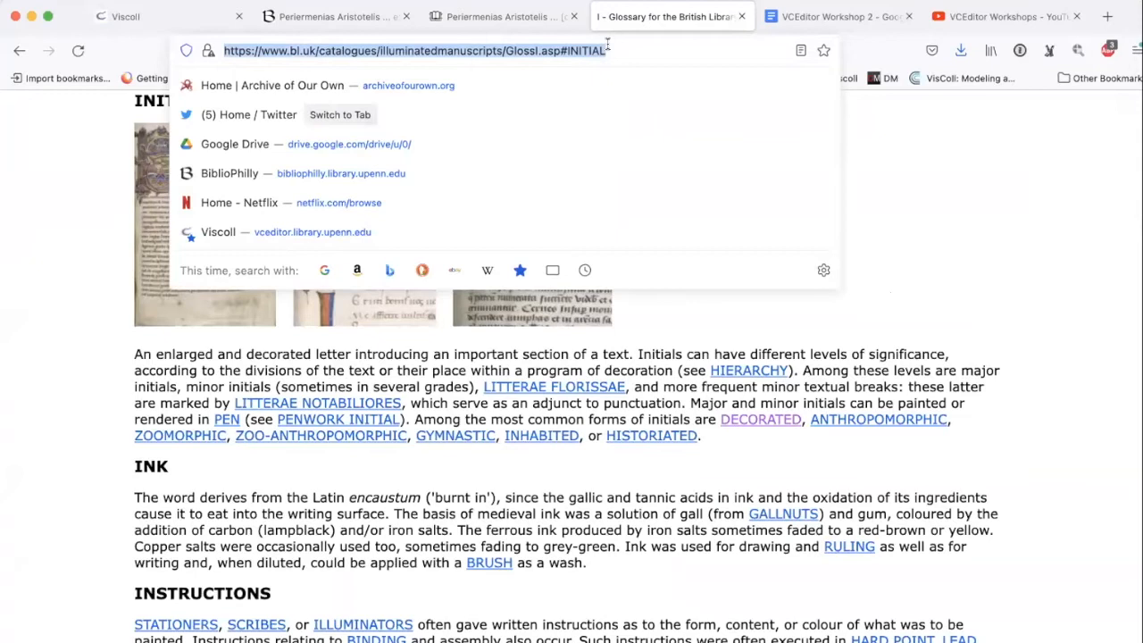
{"action": "left_click", "coordinate": [152, 16]}
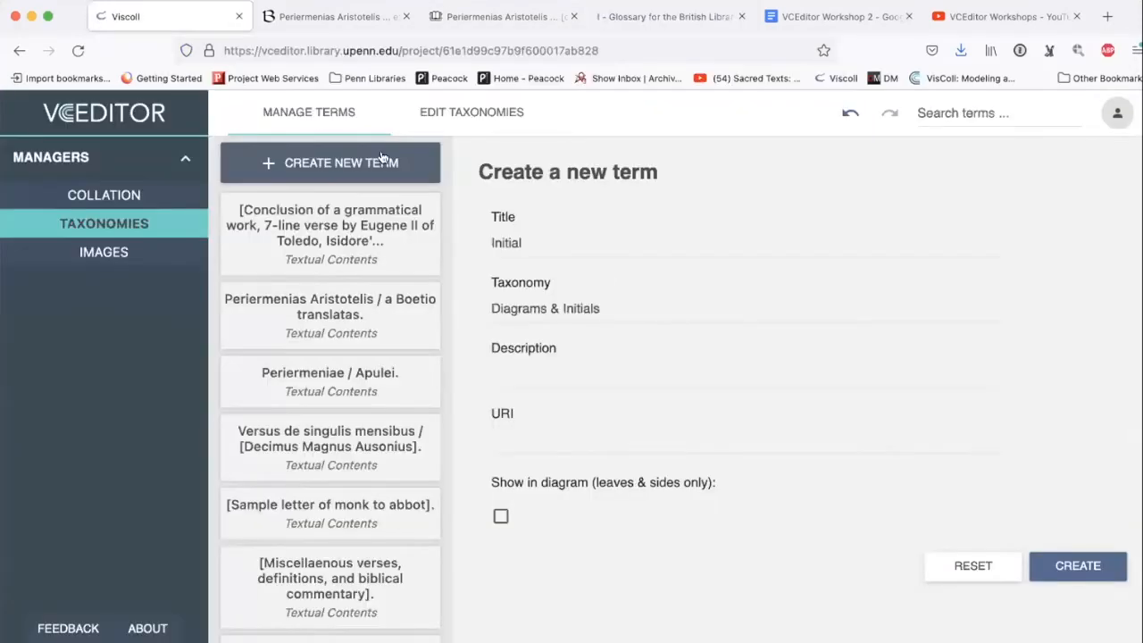
{"action": "left_click", "coordinate": [577, 437]}
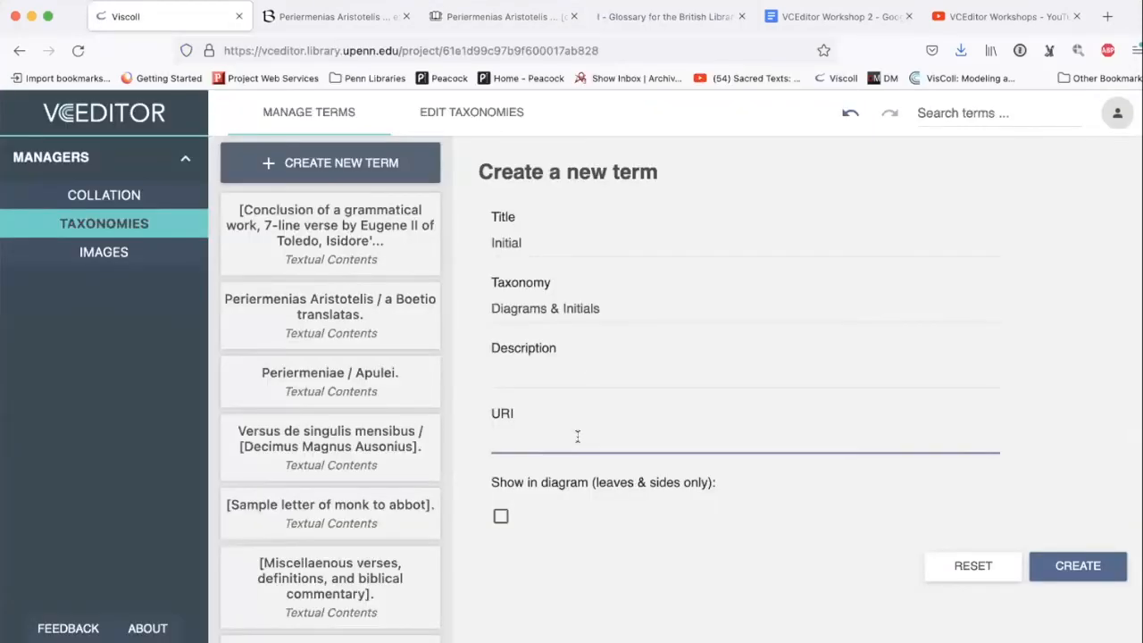
{"action": "key", "text": "super+v"}
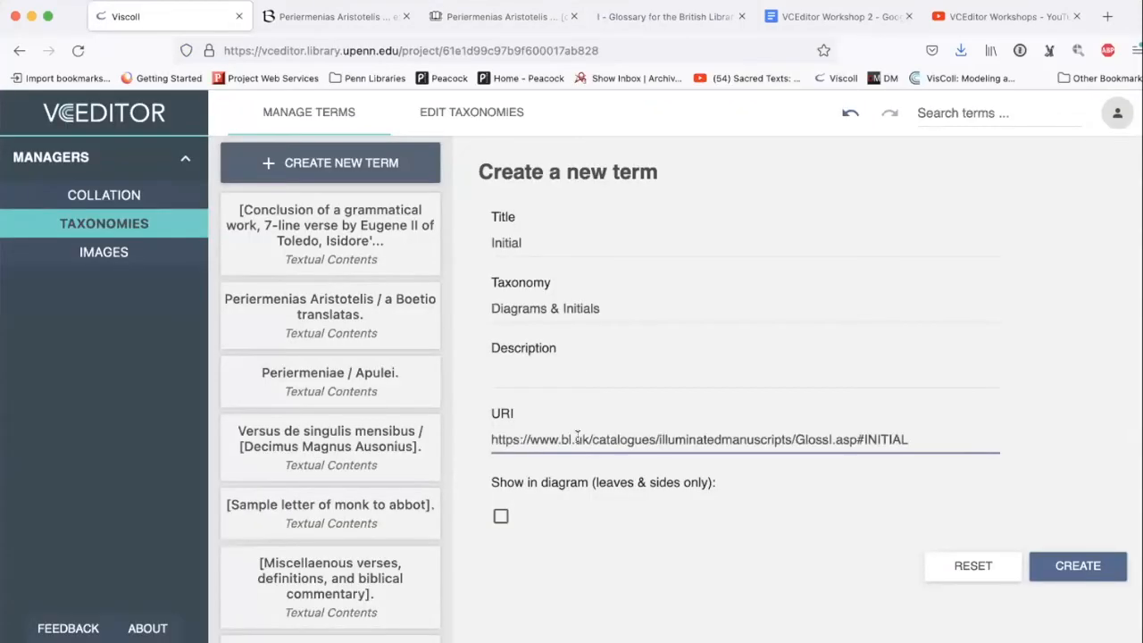
- Copy the first sentence of the glossary's INITIAL entry into the term's description, and create the term set to show in the diagram
{"action": "left_click", "coordinate": [694, 18]}
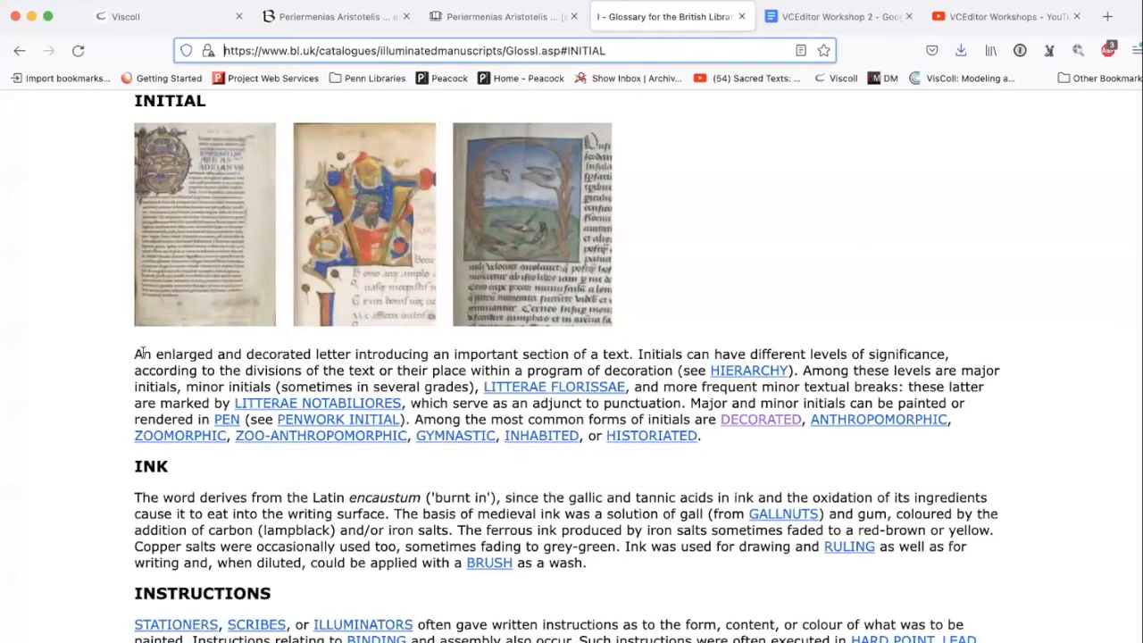
{"action": "left_click_drag", "start_coordinate": [134, 354], "coordinate": [218, 353]}
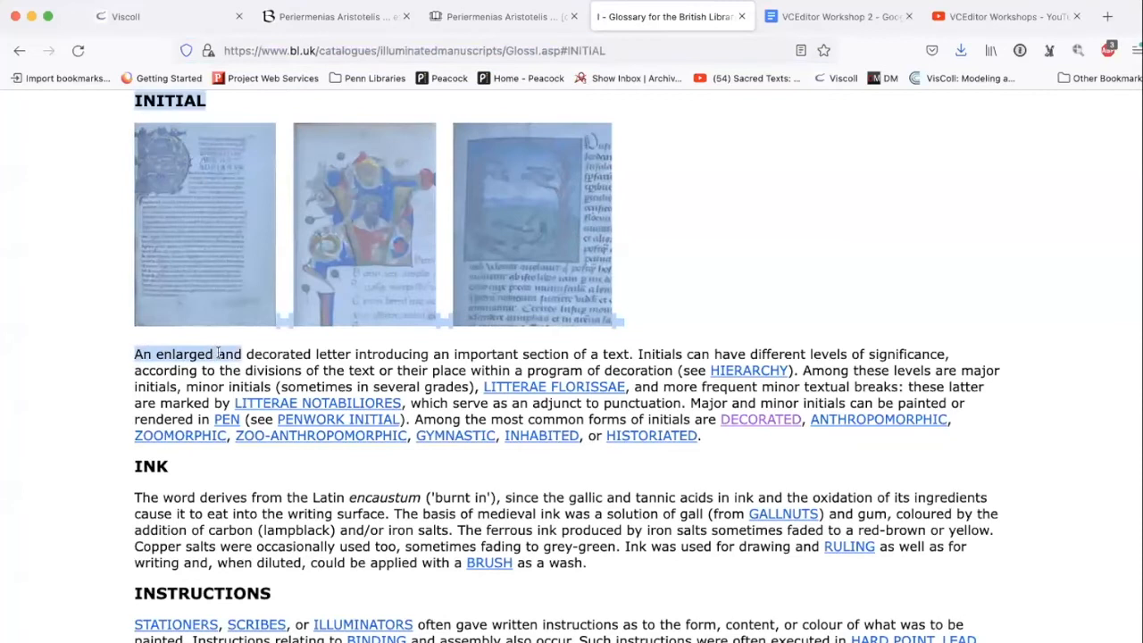
{"action": "left_click", "coordinate": [218, 354]}
{"action": "left_click_drag", "start_coordinate": [134, 354], "coordinate": [631, 350]}
{"action": "key", "text": "super+c"}
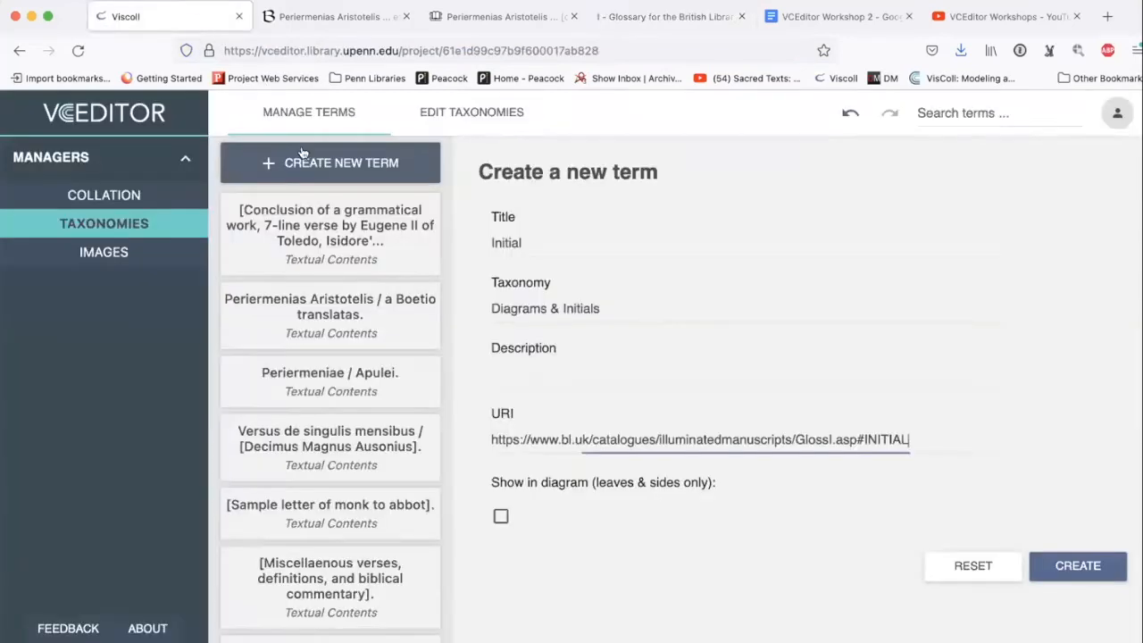
{"action": "left_click", "coordinate": [143, 16]}
{"action": "left_click", "coordinate": [549, 368]}
{"action": "key", "text": "super+v"}
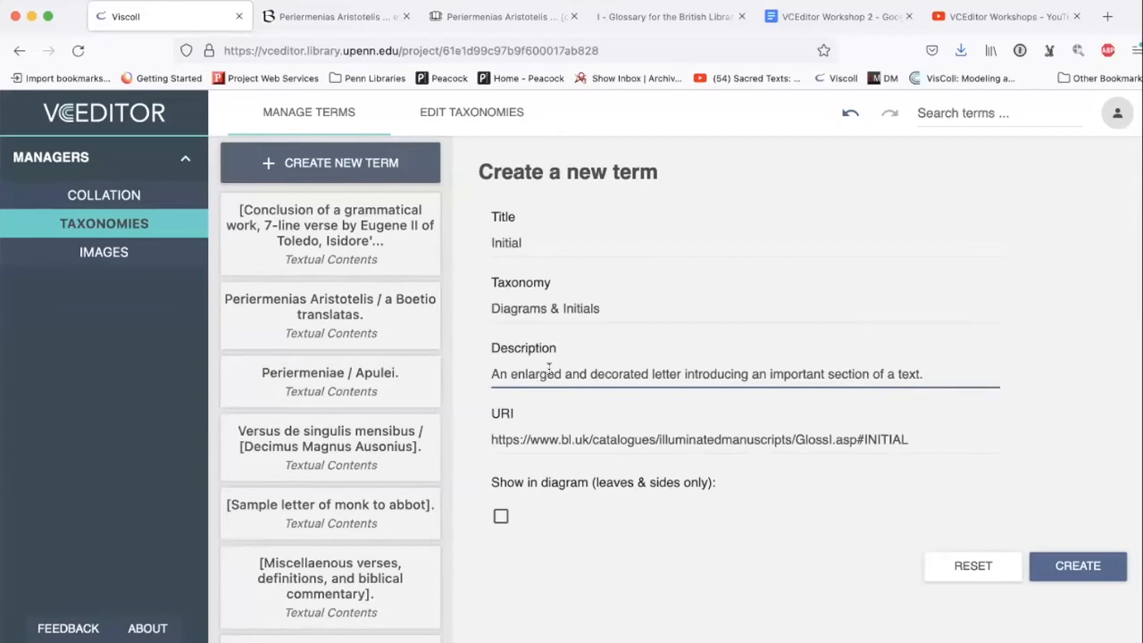
{"action": "left_click", "coordinate": [501, 518]}
{"action": "left_click", "coordinate": [1087, 564]}
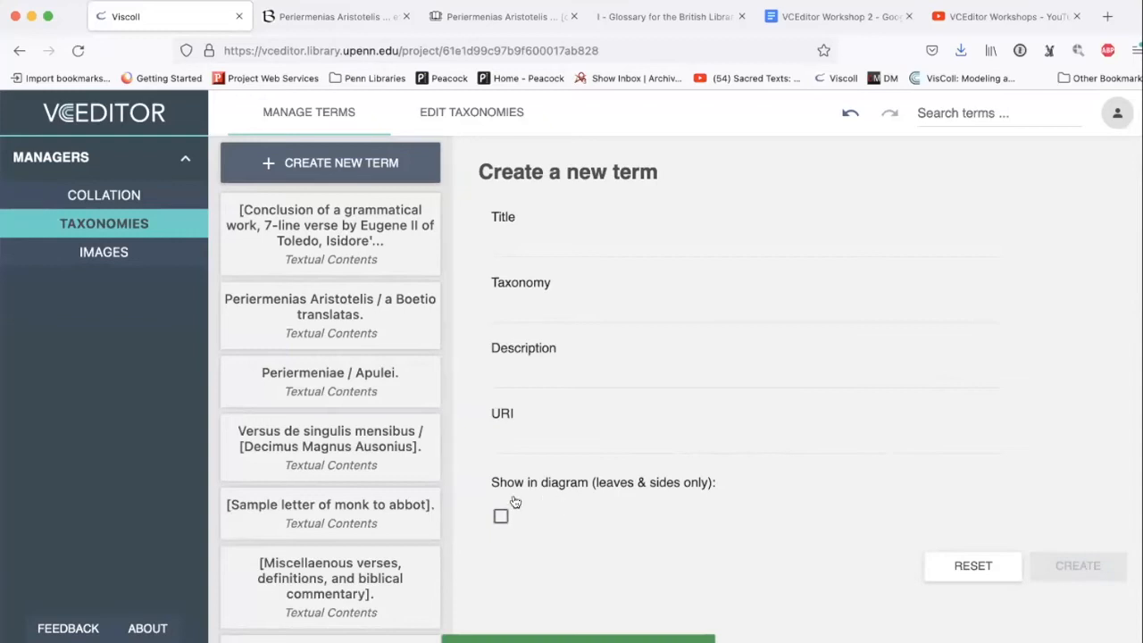
{"action": "scroll", "coordinate": [361, 500], "scroll_direction": "down", "scroll_amount": 3}
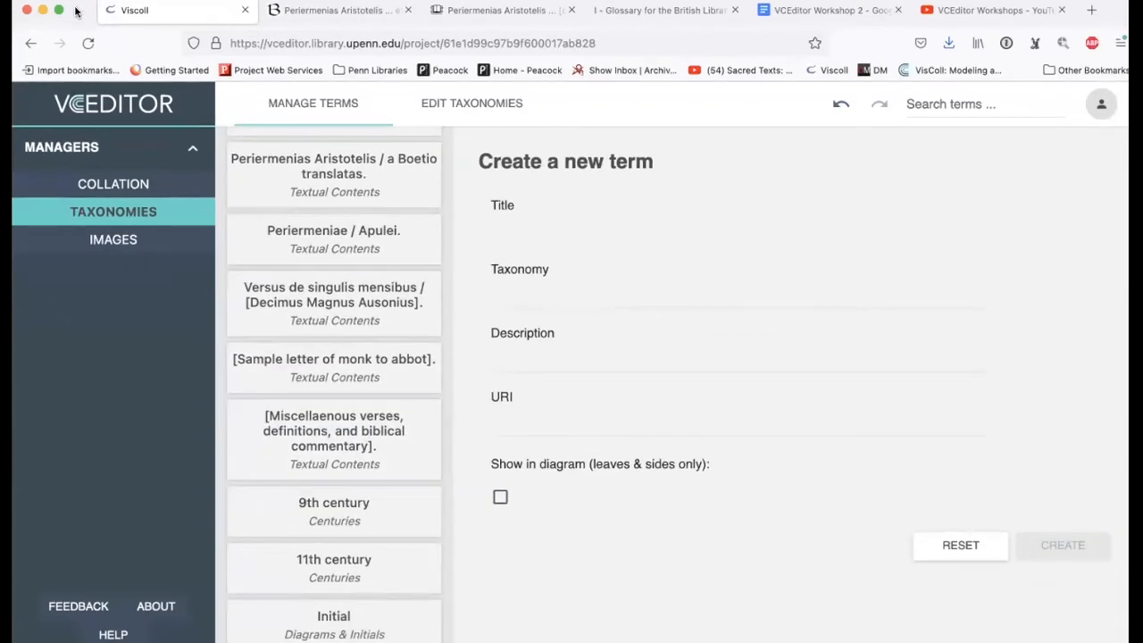
- Start a new term titled "Diagram" in the Diagrams & Initials taxonomy
{"action": "left_click", "coordinate": [558, 226]}
{"action": "type", "text": "Diagram"}
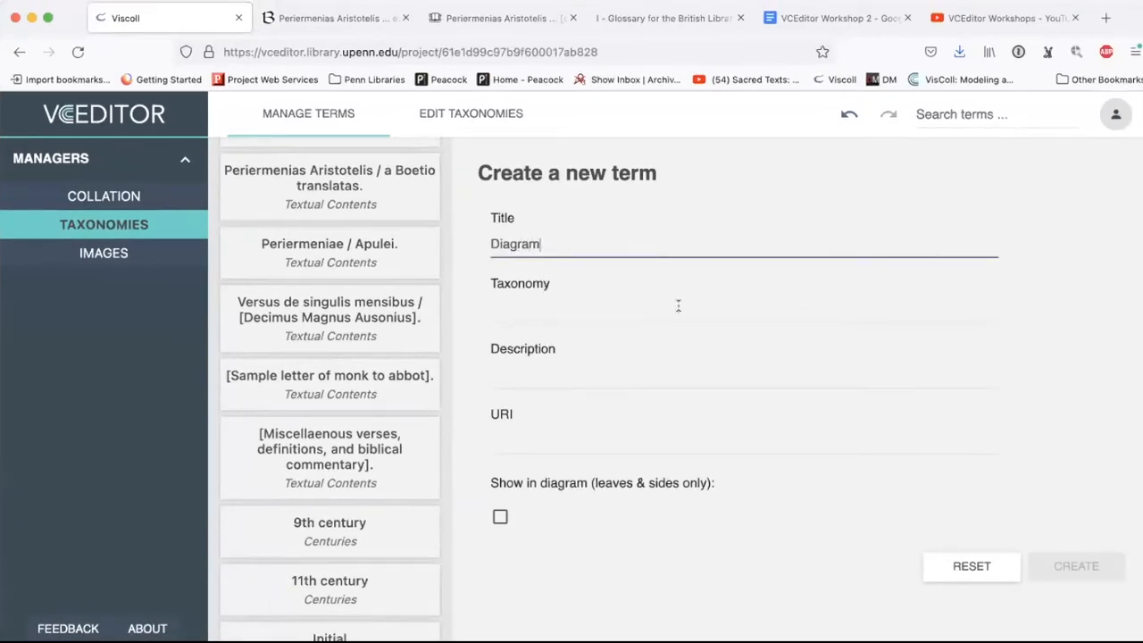
{"action": "left_click", "coordinate": [678, 306]}
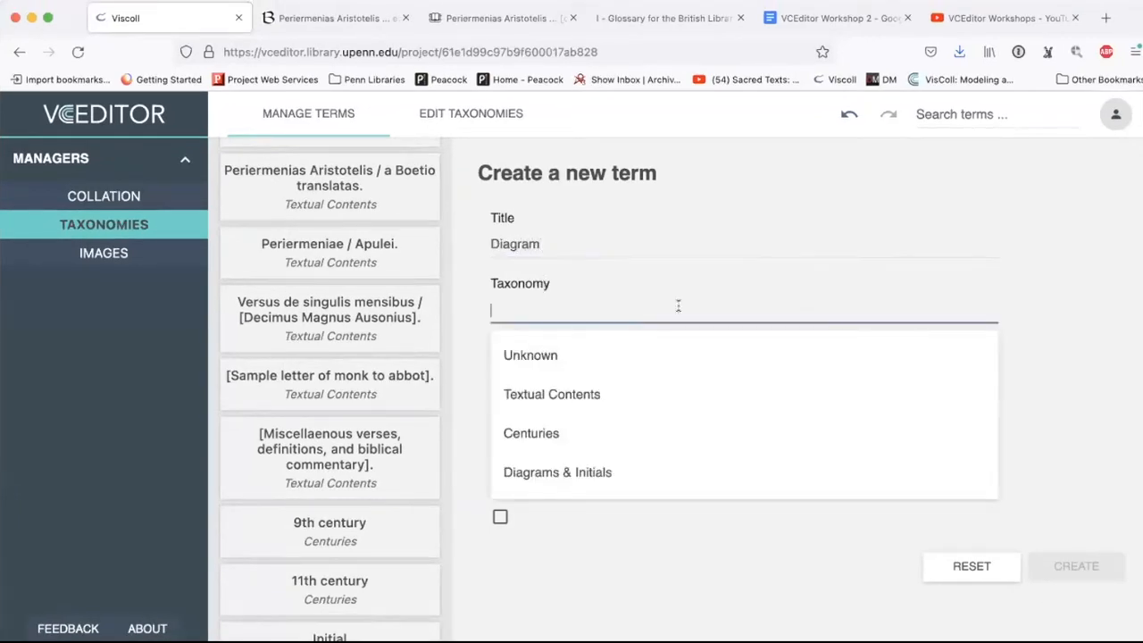
{"action": "left_click", "coordinate": [622, 471]}
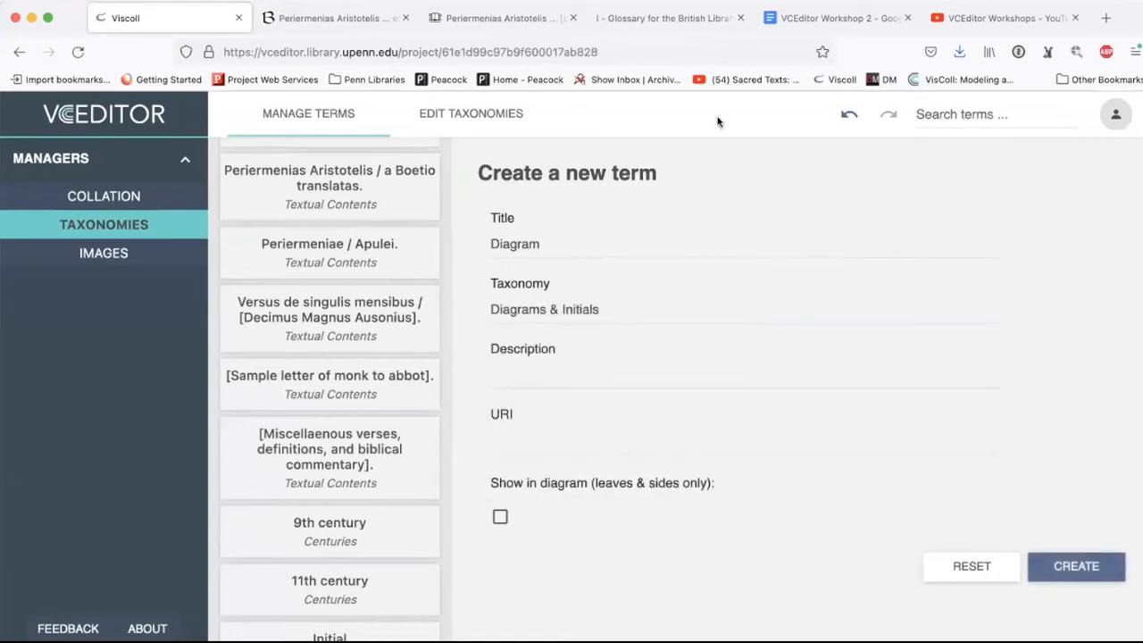
- Try to look up a DIAGRAM entry in the British Library glossary, and return to the new term
{"action": "left_click", "coordinate": [685, 22]}
{"action": "double_click", "coordinate": [581, 52]}
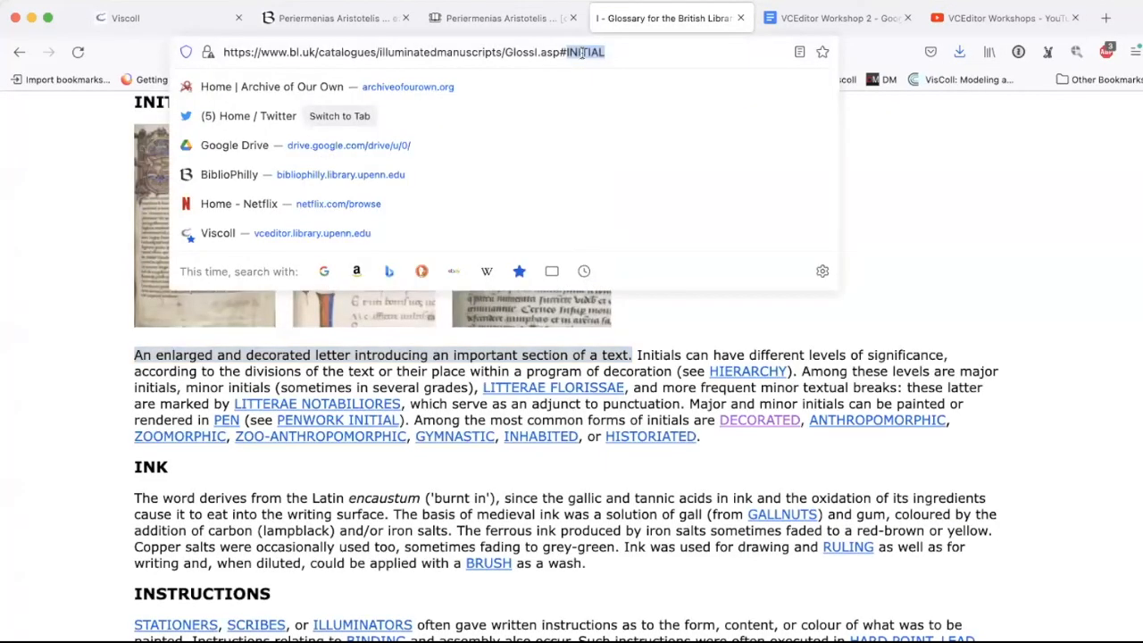
{"action": "type", "text": "DIAGRAM"}
{"action": "key", "text": "Return"}
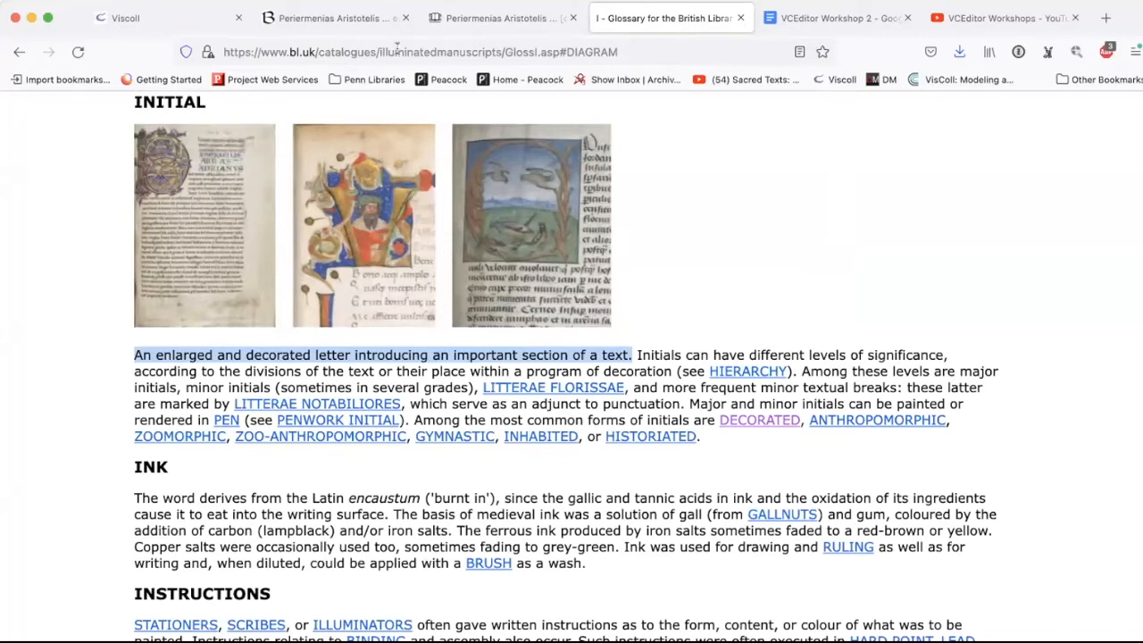
{"action": "left_click", "coordinate": [150, 17]}
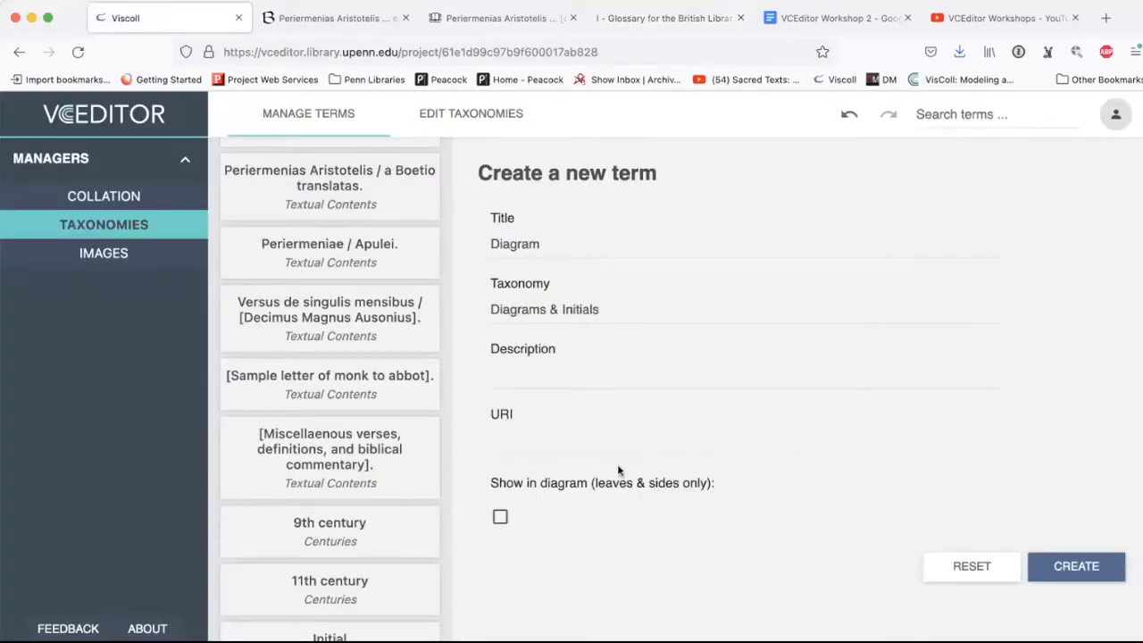
- Set the "Diagram" term to show in the diagram and create it
{"action": "left_click", "coordinate": [500, 517]}
{"action": "left_click", "coordinate": [1090, 561]}
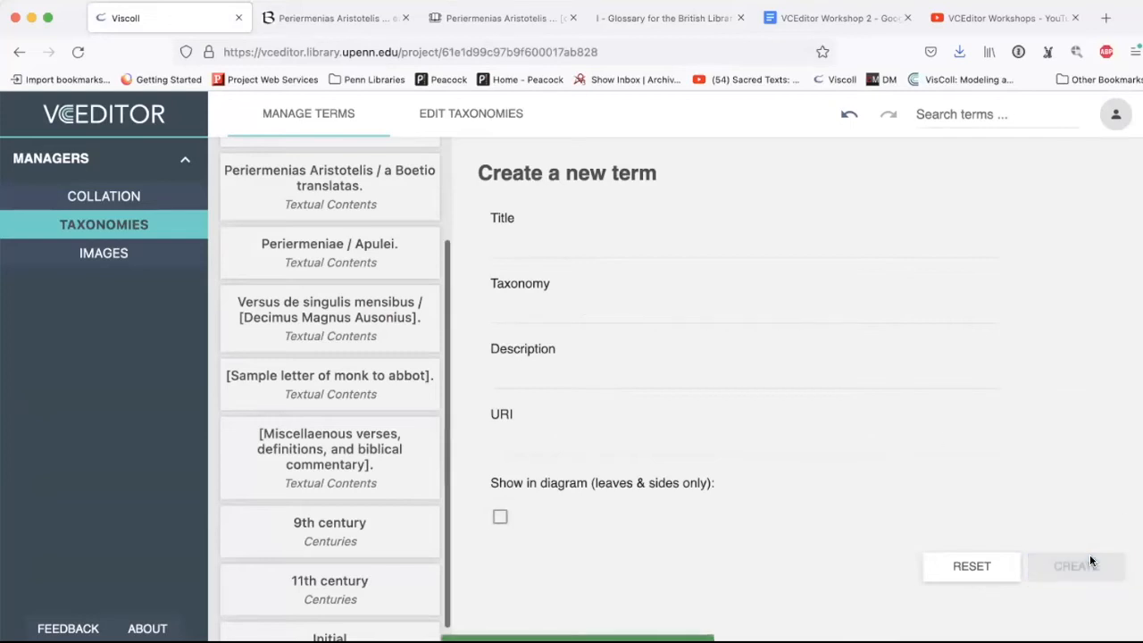
- Title a new term "Pigment" and change the British Library glossary address to end in #PIGMENT
{"action": "left_click", "coordinate": [693, 246]}
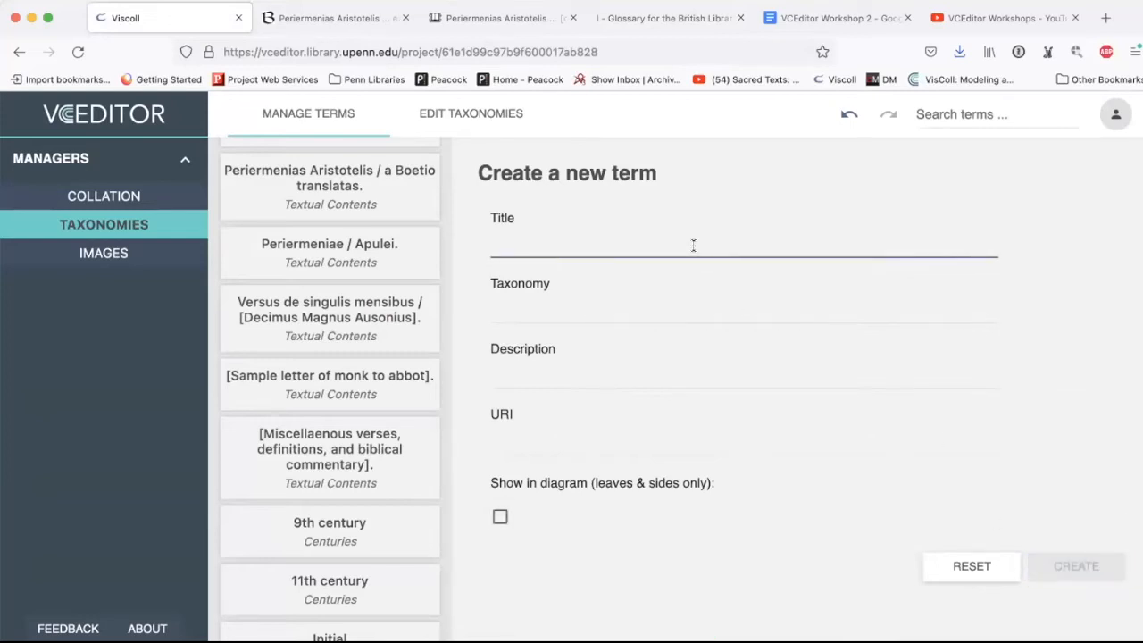
{"action": "type", "text": "Pigment"}
{"action": "left_click", "coordinate": [700, 16]}
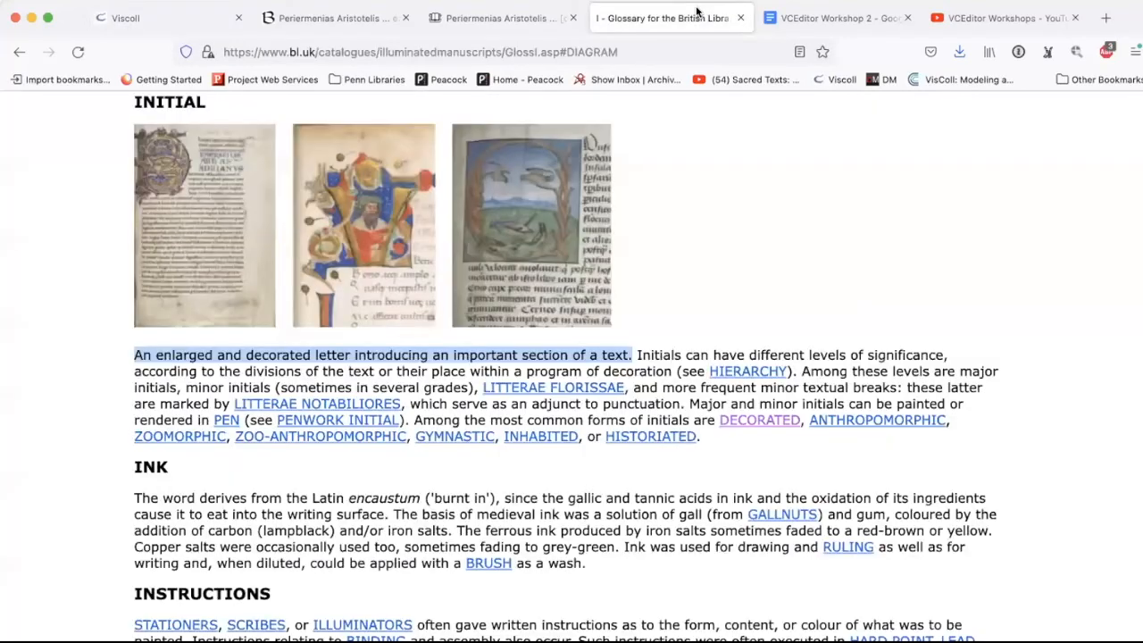
{"action": "left_click", "coordinate": [610, 52]}
{"action": "left_click", "coordinate": [610, 52]}
{"action": "key", "text": "BackSpace"}
{"action": "key", "text": "BackSpace"}
{"action": "key", "text": "BackSpace"}
{"action": "key", "text": "BackSpace"}
{"action": "key", "text": "BackSpace"}
{"action": "key", "text": "BackSpace"}
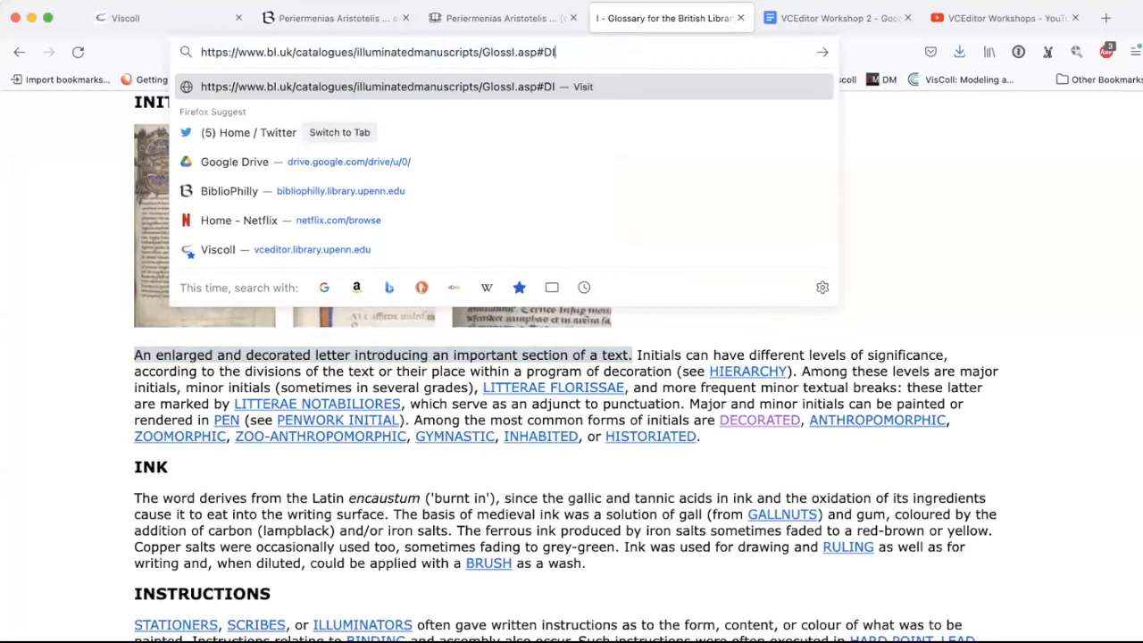
{"action": "key", "text": "BackSpace"}
{"action": "type", "text": "I"}
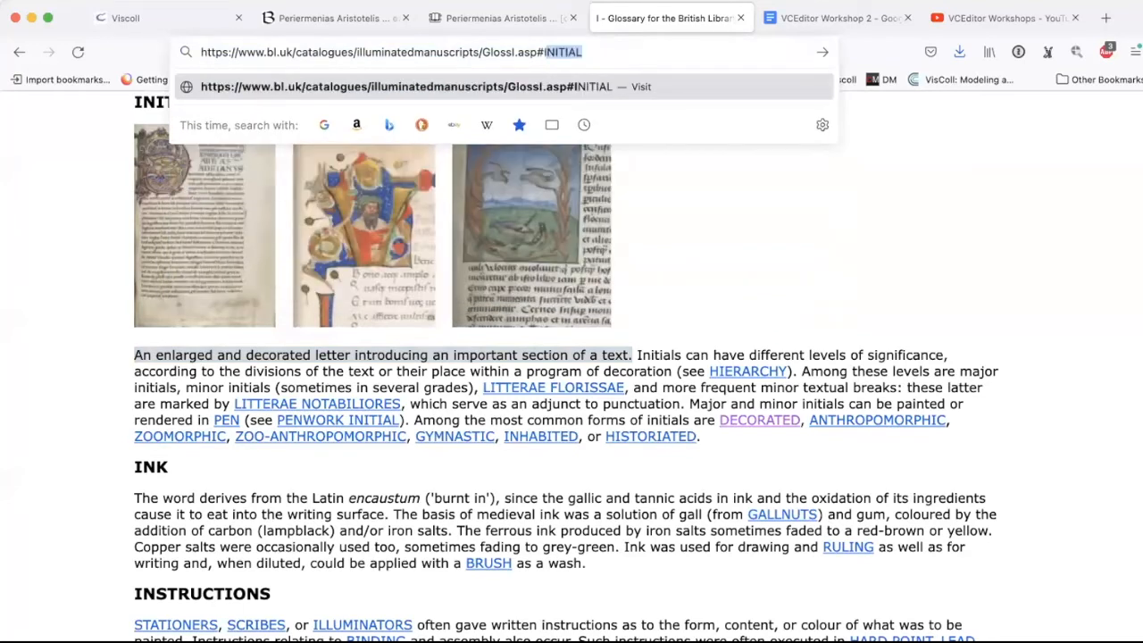
{"action": "key", "text": "BackSpace"}
{"action": "key", "text": "BackSpace"}
{"action": "type", "text": "P"}
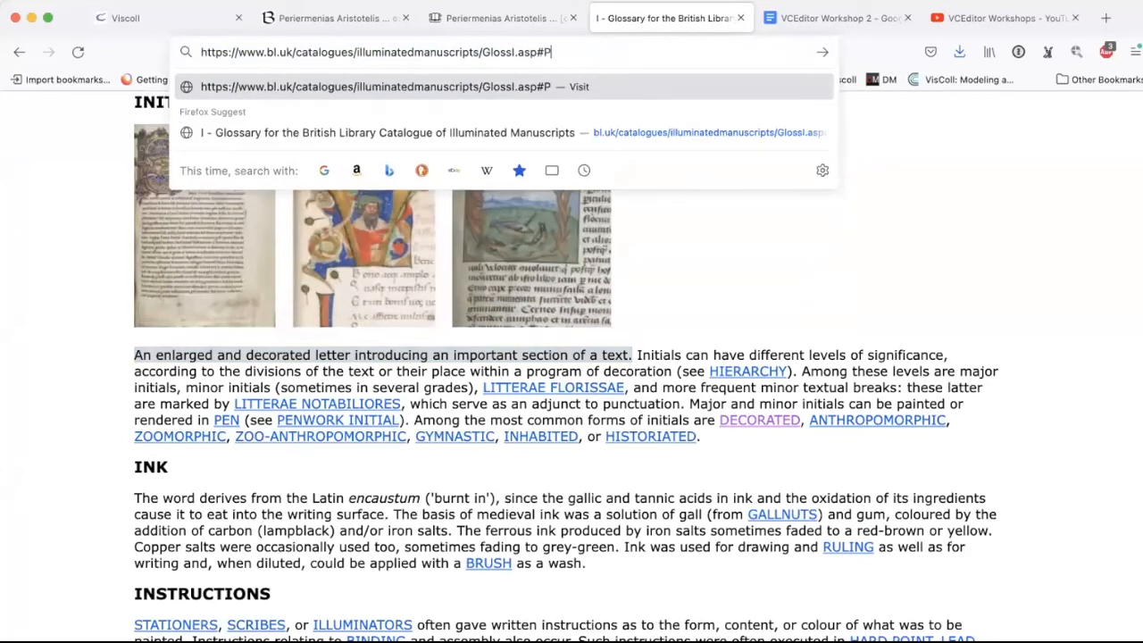
{"action": "type", "text": "IGMENT"}
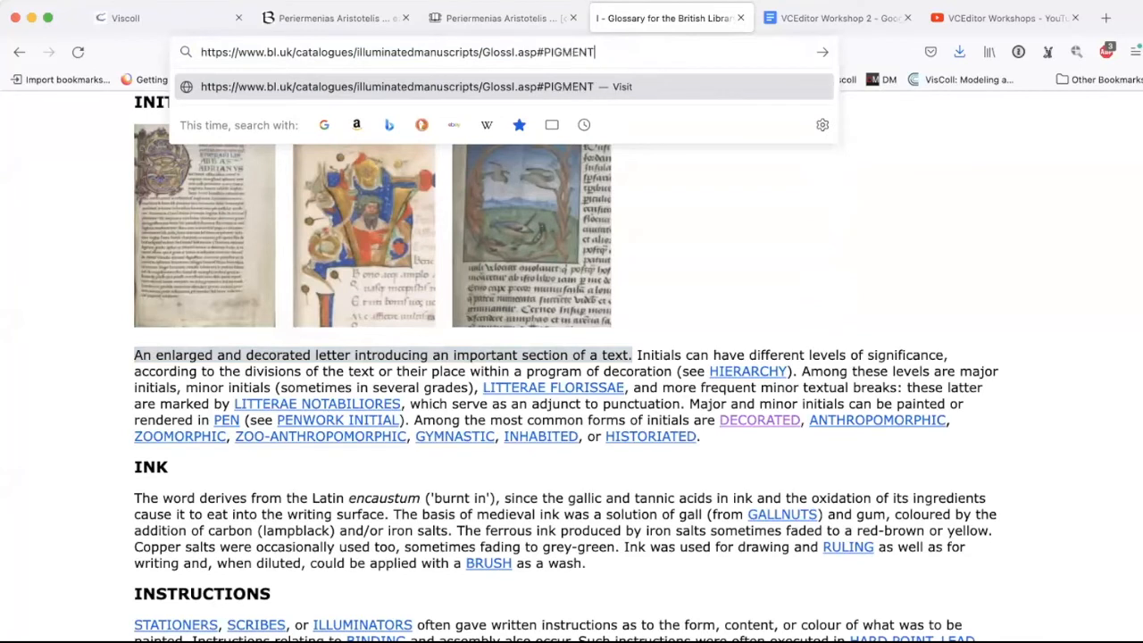
{"action": "key", "text": "Return"}
- Open the PIGMENT entry on the glossary's P page, GlossP.asp#PIGMENT
{"action": "left_click", "coordinate": [536, 51]}
{"action": "left_click", "coordinate": [536, 51]}
{"action": "key", "text": "BackSpace"}
{"action": "type", "text": "P"}
{"action": "key", "text": "Return"}
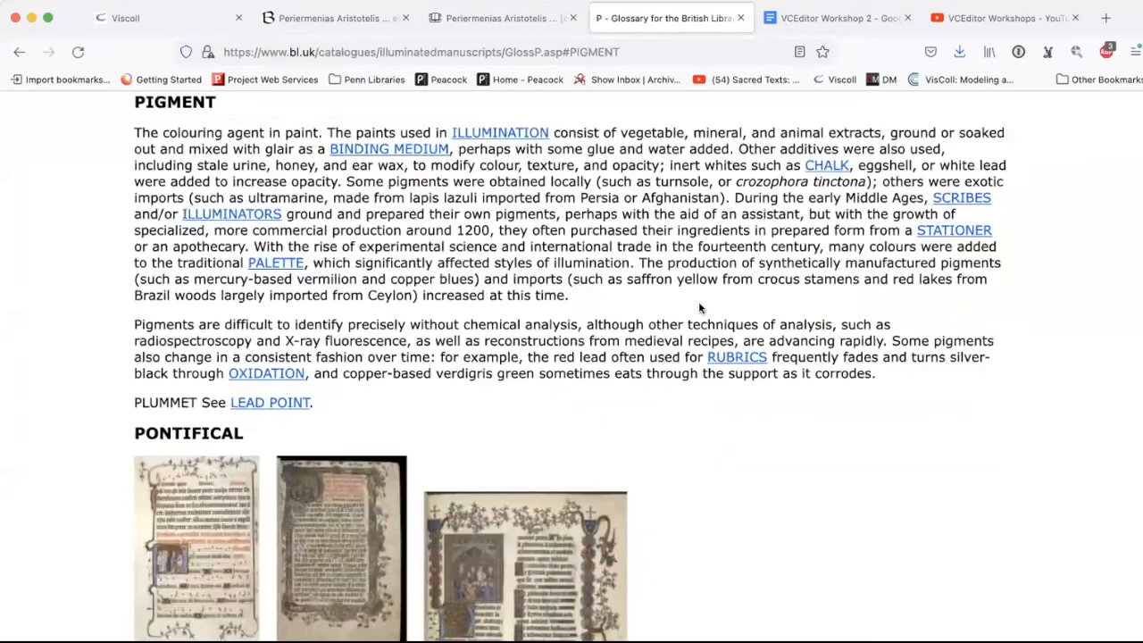
{"action": "scroll", "coordinate": [701, 307], "scroll_direction": "up", "scroll_amount": 3}
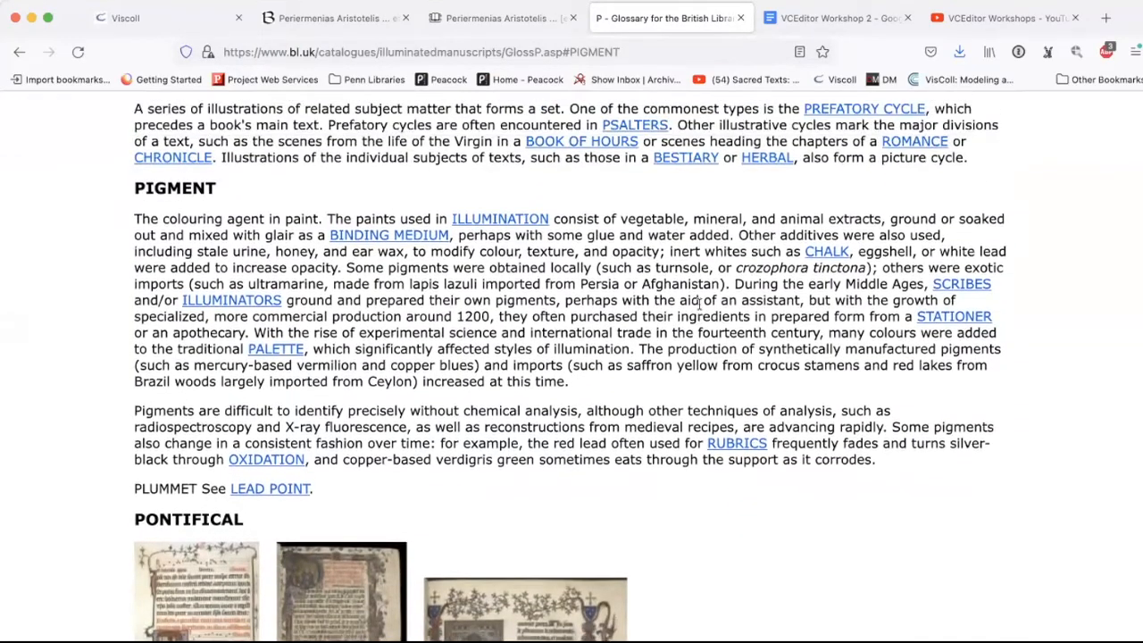
- Assign the "Pigment" term to the Diagrams & Initials taxonomy and copy the glossary address ending in GlossP.asp#PIGMENT into its URI
{"action": "scroll", "coordinate": [700, 303], "scroll_direction": "down", "scroll_amount": 2}
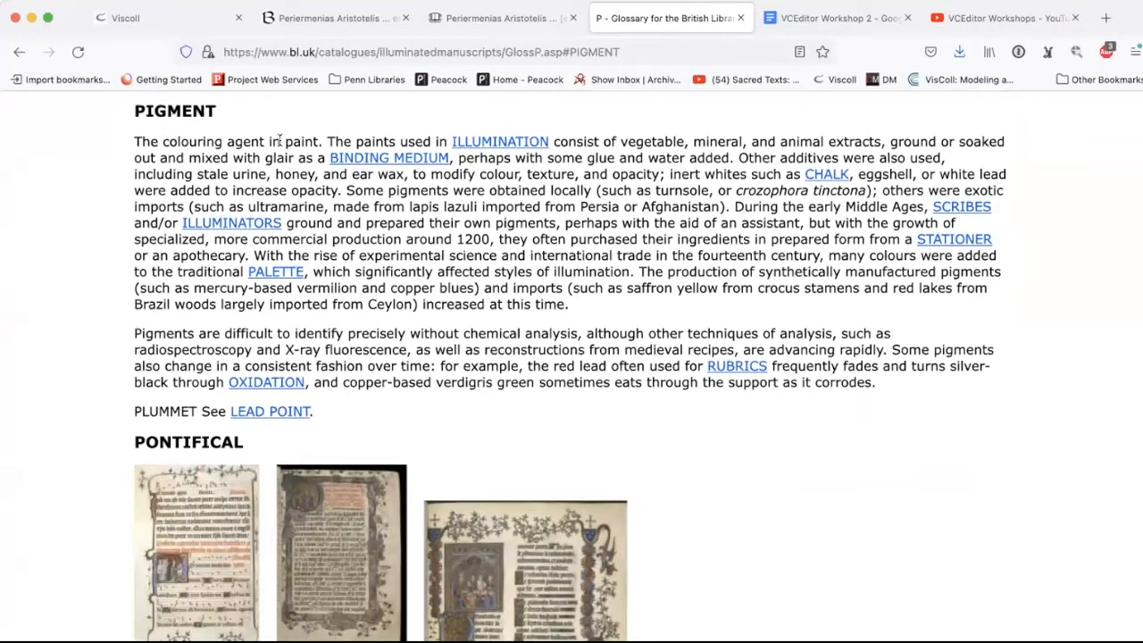
{"action": "left_click", "coordinate": [379, 52]}
{"action": "key", "text": "super+c"}
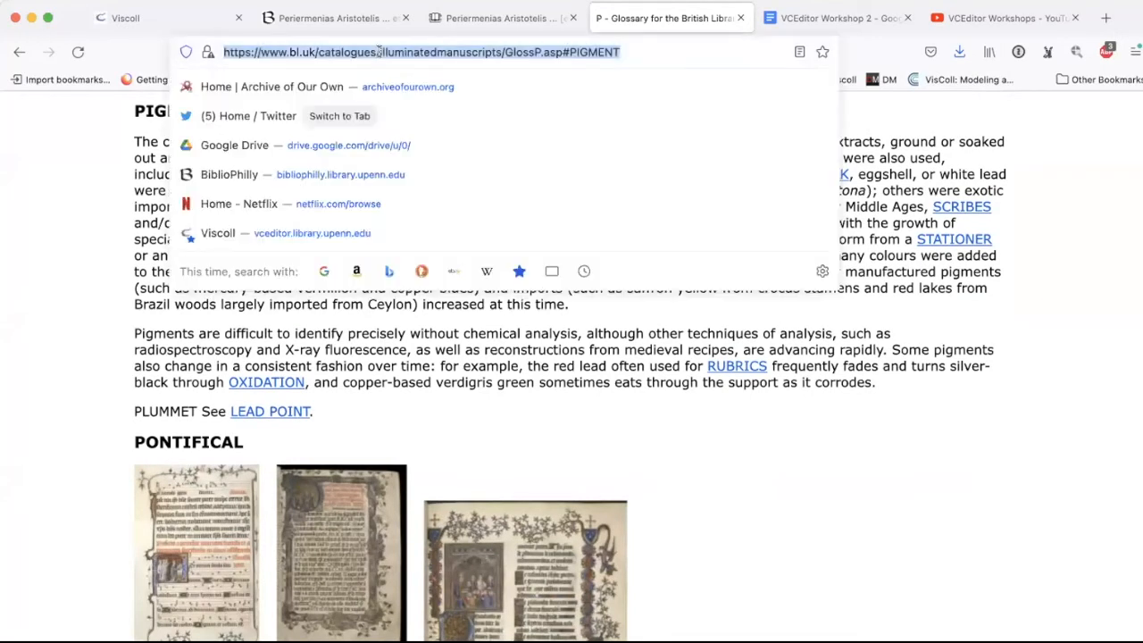
{"action": "left_click", "coordinate": [189, 18]}
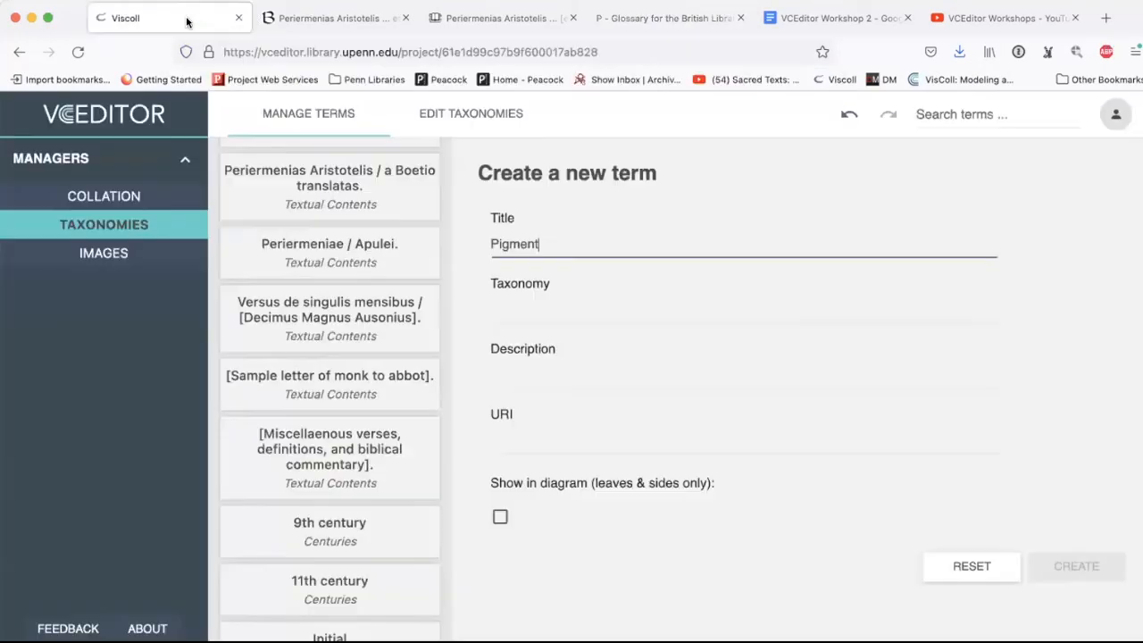
{"action": "left_click", "coordinate": [621, 305]}
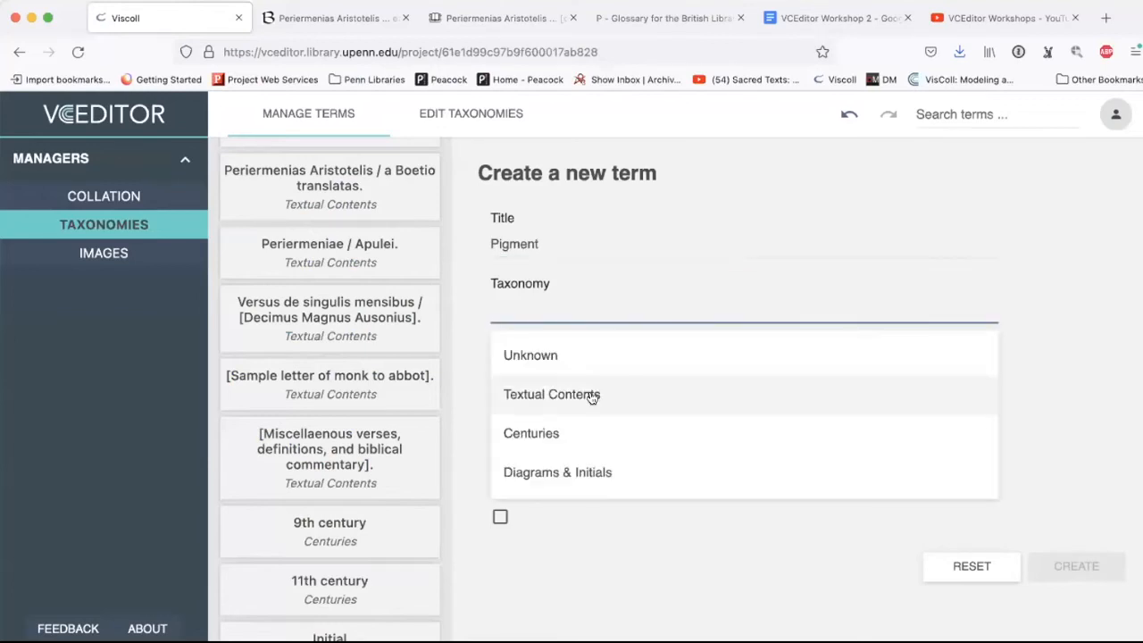
{"action": "left_click", "coordinate": [556, 470]}
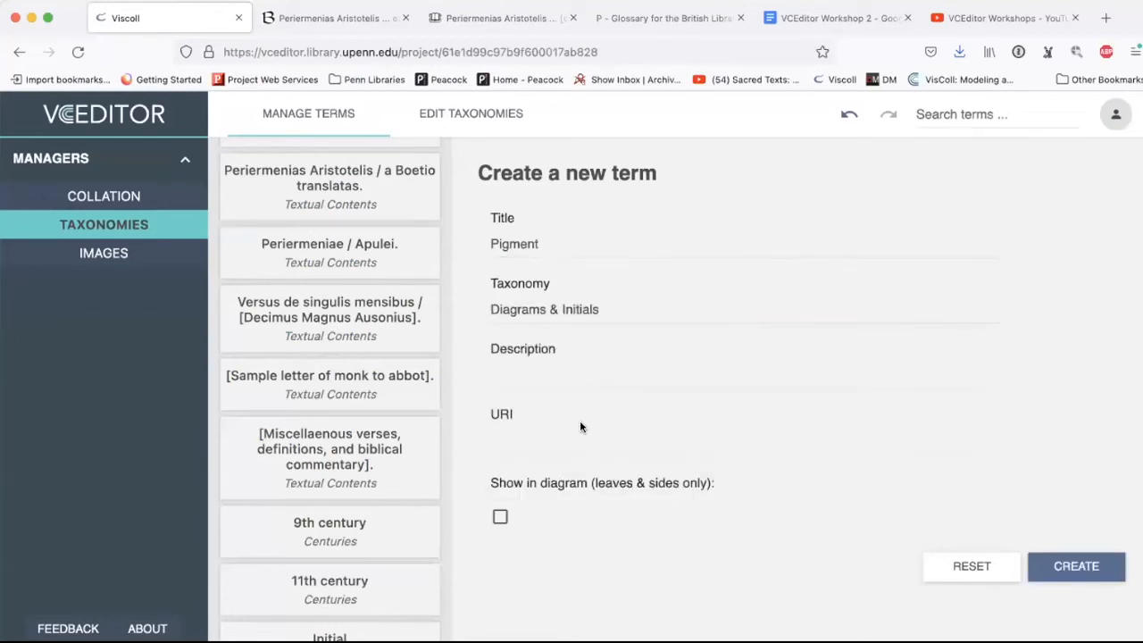
{"action": "left_click", "coordinate": [579, 436]}
{"action": "key", "text": "super+v"}
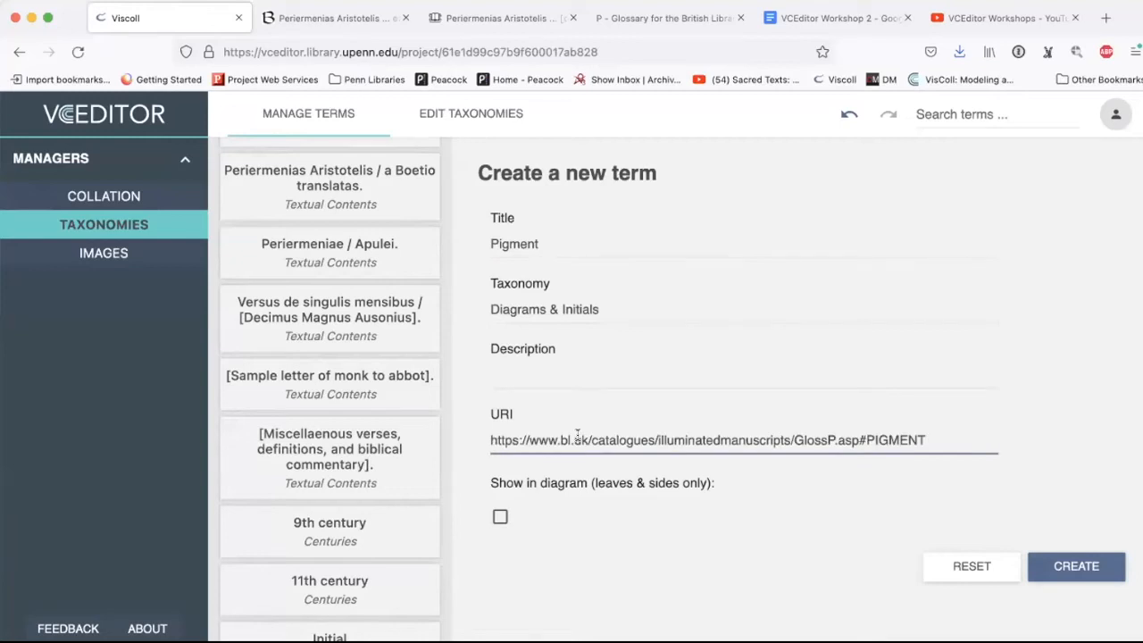
- Describe the "Pigment" term with the glossary entry's opening sentence, "The colouring agent in paint."
{"action": "left_click", "coordinate": [664, 17]}
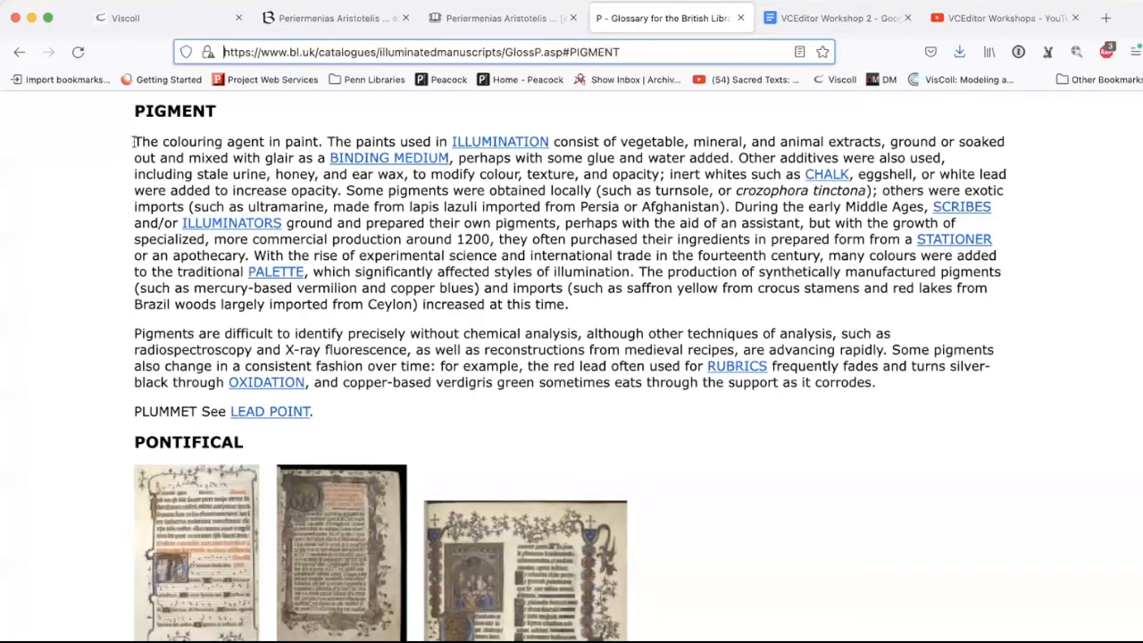
{"action": "left_click", "coordinate": [125, 18]}
{"action": "left_click", "coordinate": [525, 372]}
{"action": "type", "text": "The colouring agent in paint."}
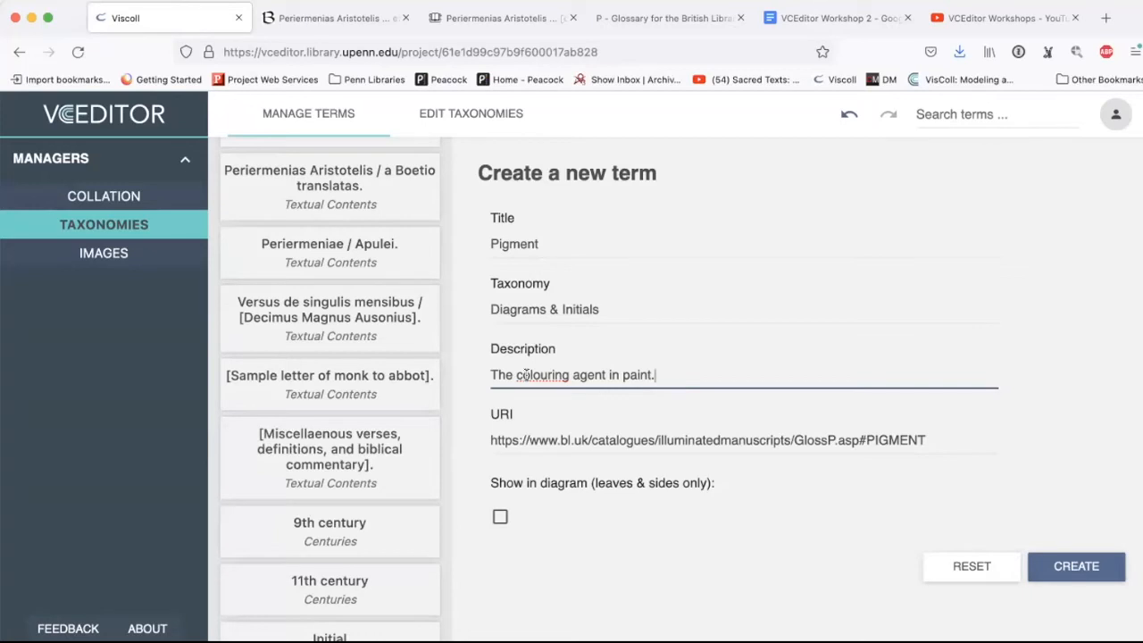
- Create the "Pigment" term with display in the diagram turned on, and return to the manuscript's collation
{"action": "left_click", "coordinate": [499, 518]}
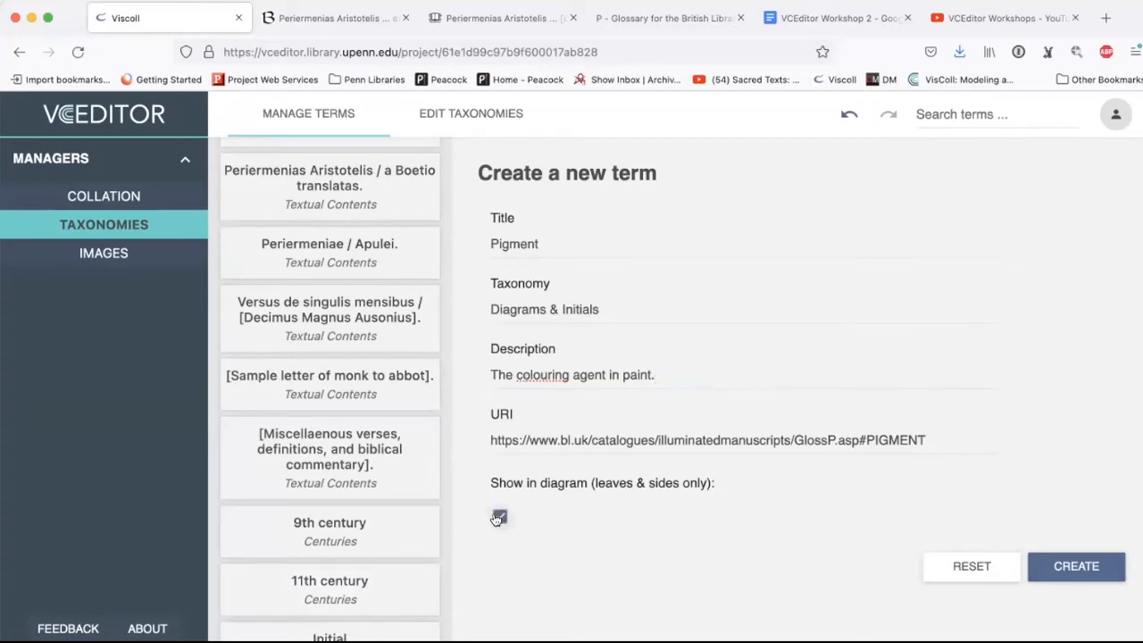
{"action": "left_click", "coordinate": [1071, 568]}
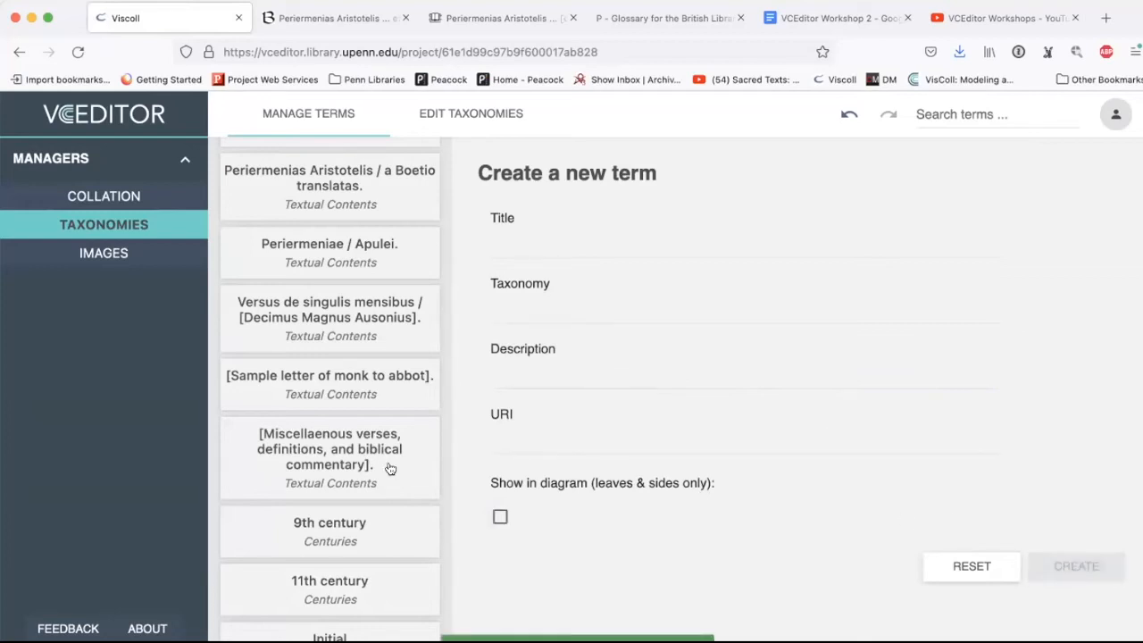
{"action": "scroll", "coordinate": [378, 467], "scroll_direction": "down", "scroll_amount": 2}
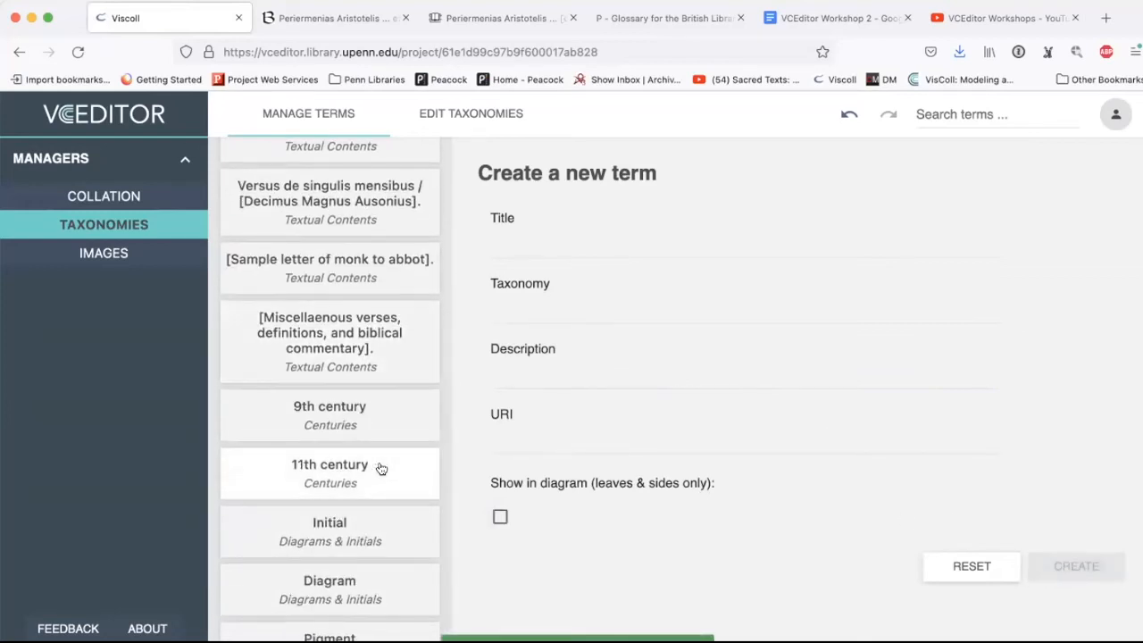
{"action": "left_click", "coordinate": [116, 198]}
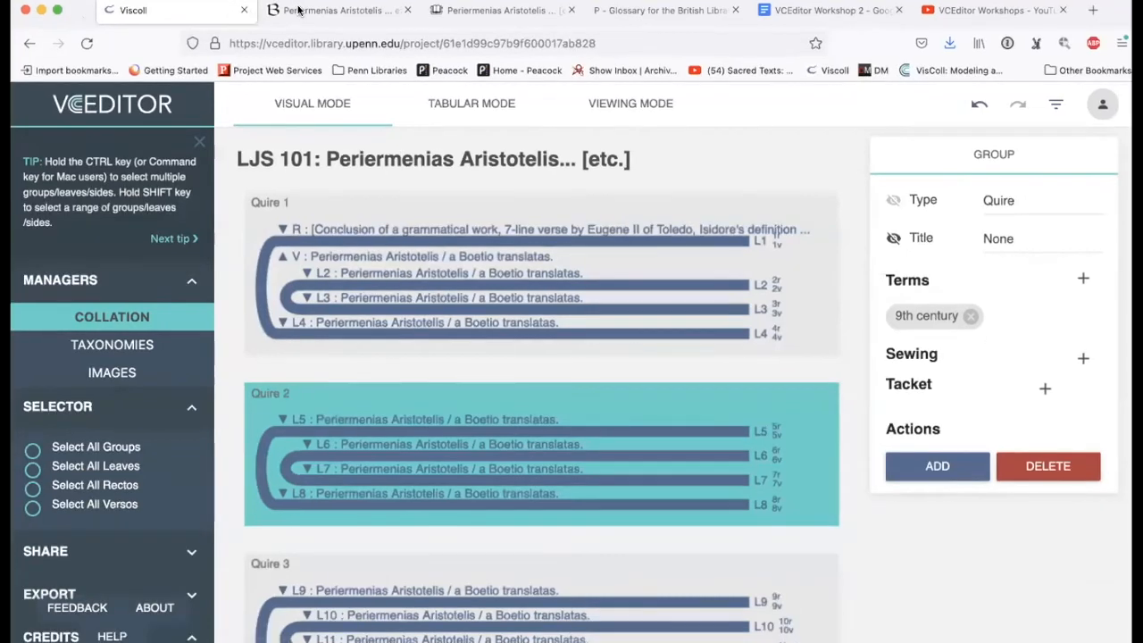
- Append "(In LJS 101, all pigment is 11th century)" to the Pigment term's description in the taxonomies and save it
{"action": "left_click", "coordinate": [303, 18]}
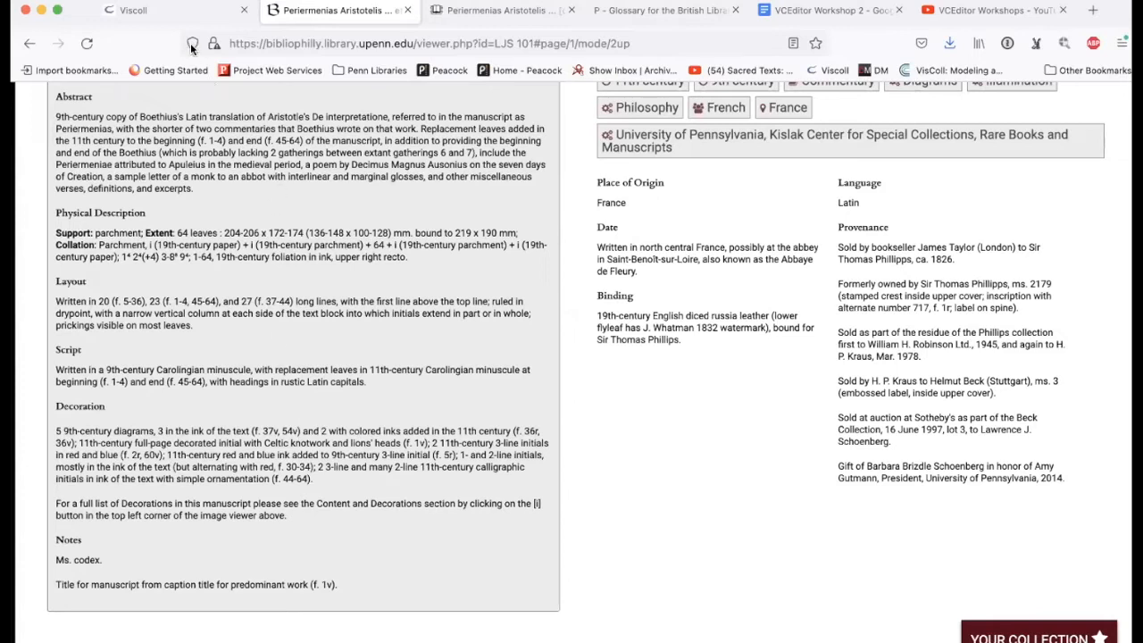
{"action": "left_click", "coordinate": [178, 11]}
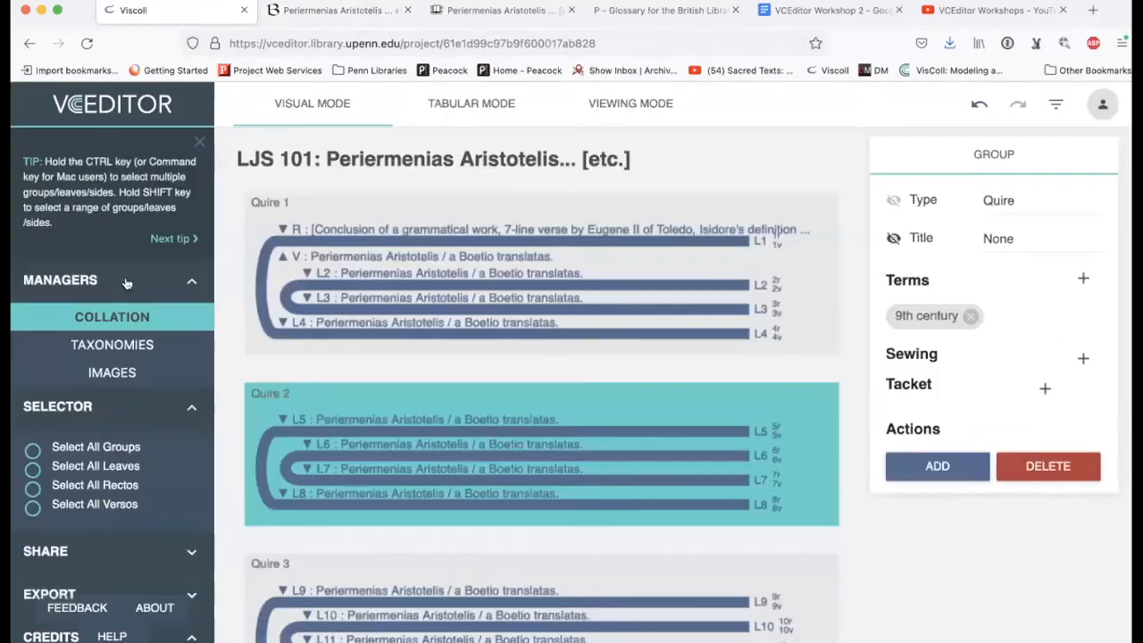
{"action": "left_click", "coordinate": [110, 345]}
{"action": "scroll", "coordinate": [282, 391], "scroll_direction": "down", "scroll_amount": 5}
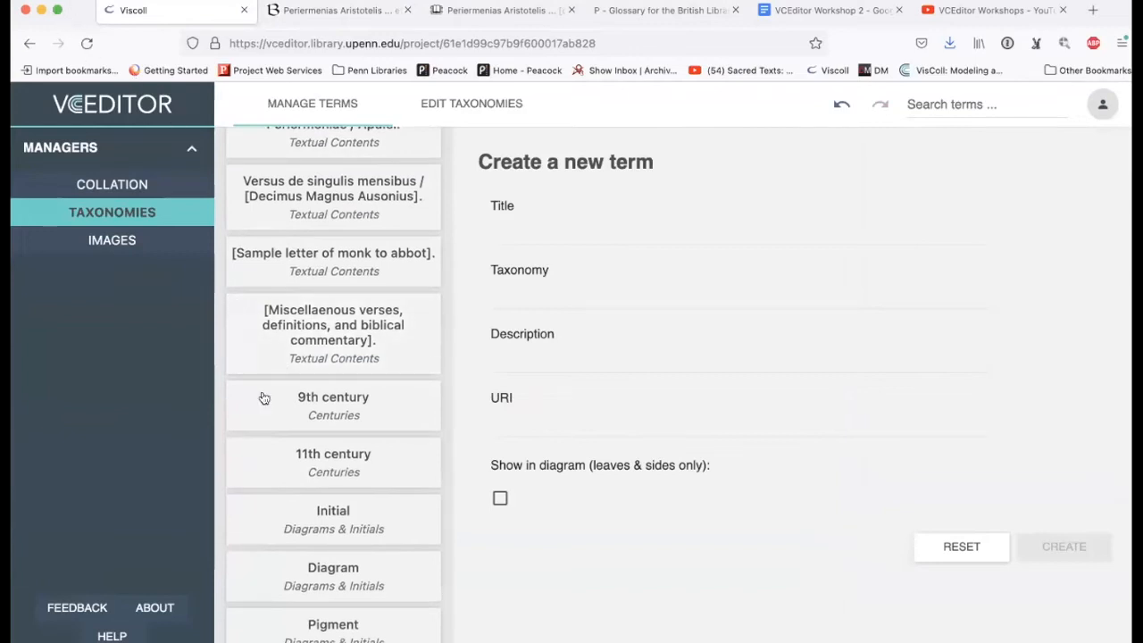
{"action": "left_click", "coordinate": [359, 633]}
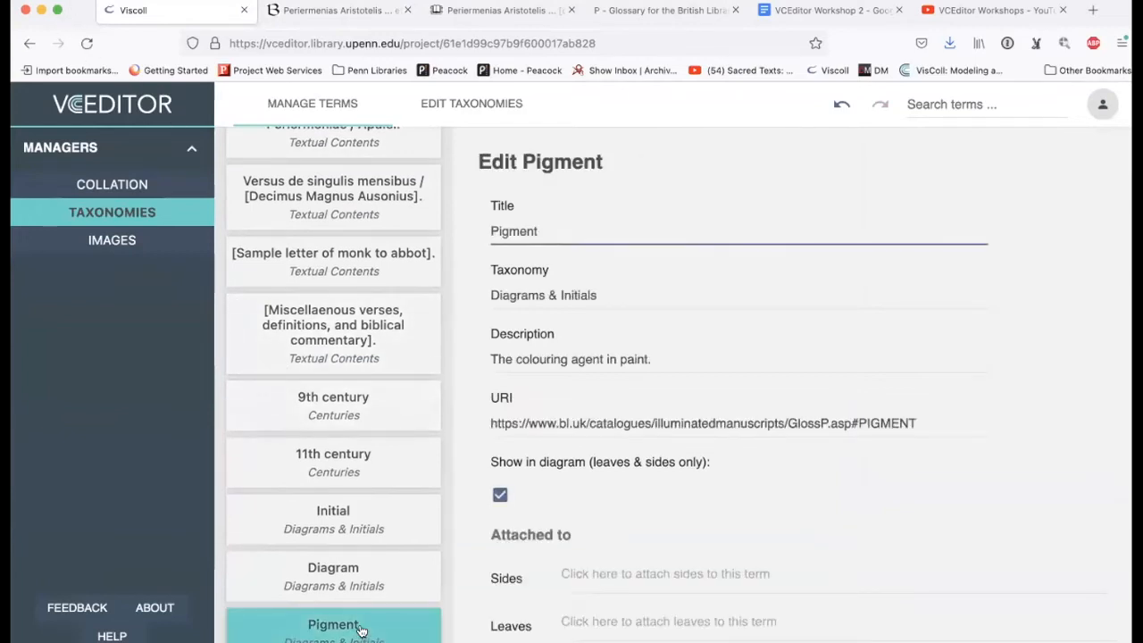
{"action": "left_click", "coordinate": [681, 352]}
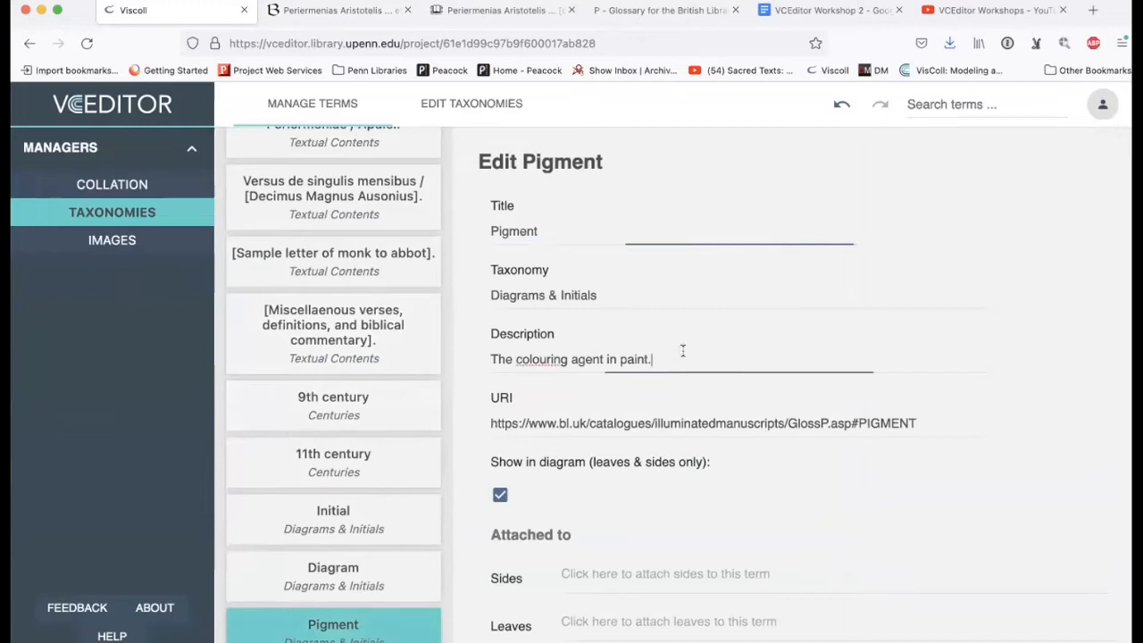
{"action": "type", "text": "(In"}
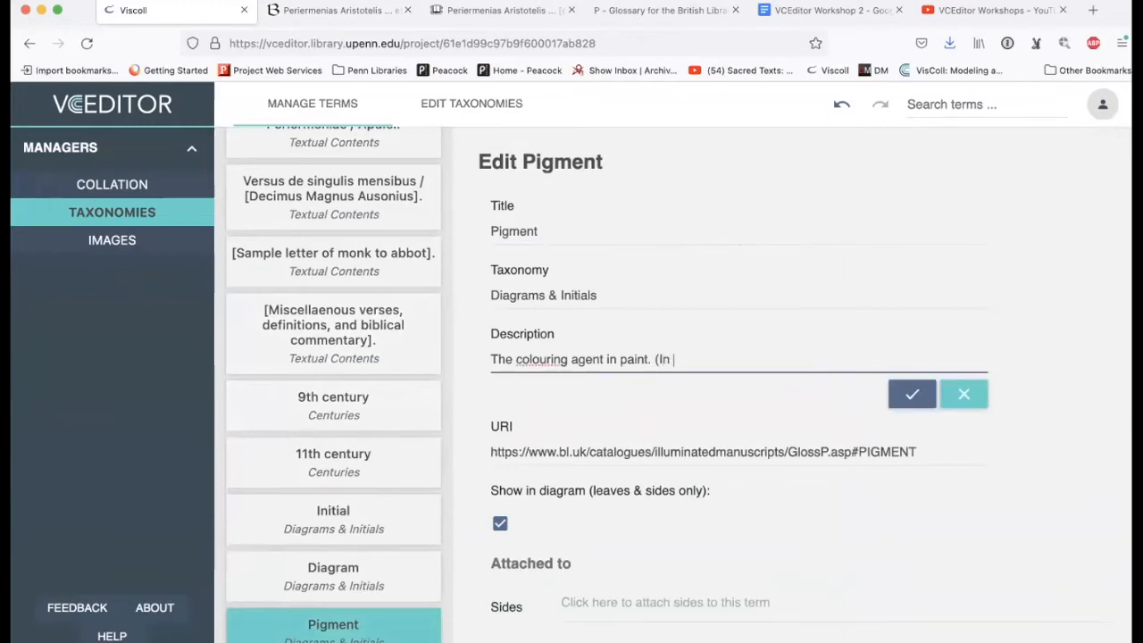
{"action": "type", "text": " LJS 101, all pigment in"}
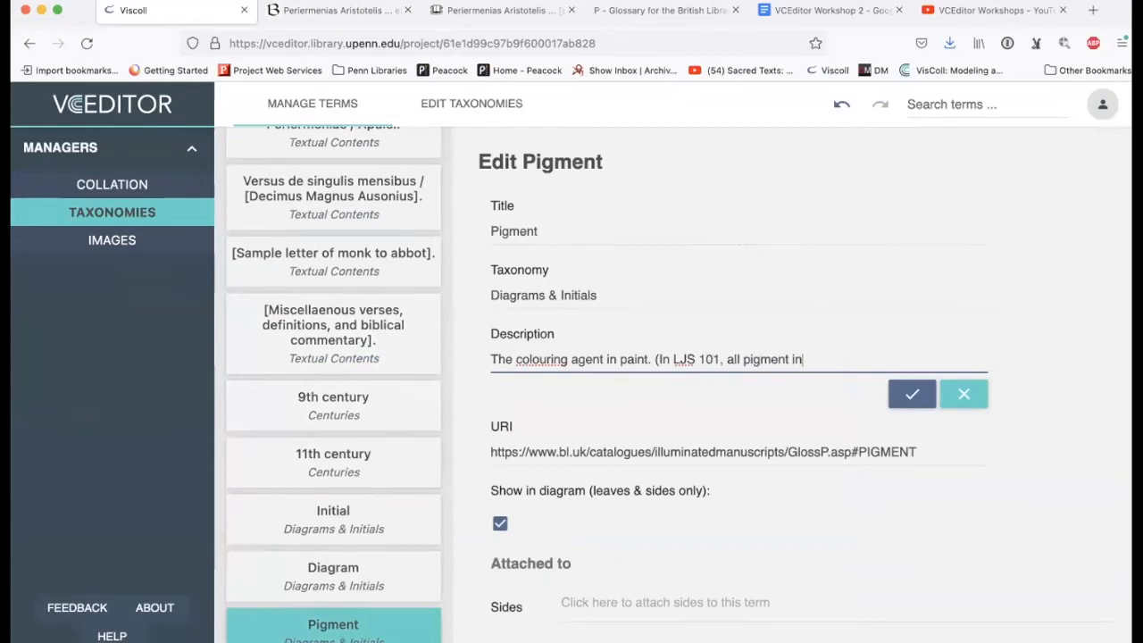
{"action": "key", "text": "BackSpace"}
{"action": "type", "text": "s 11th century)"}
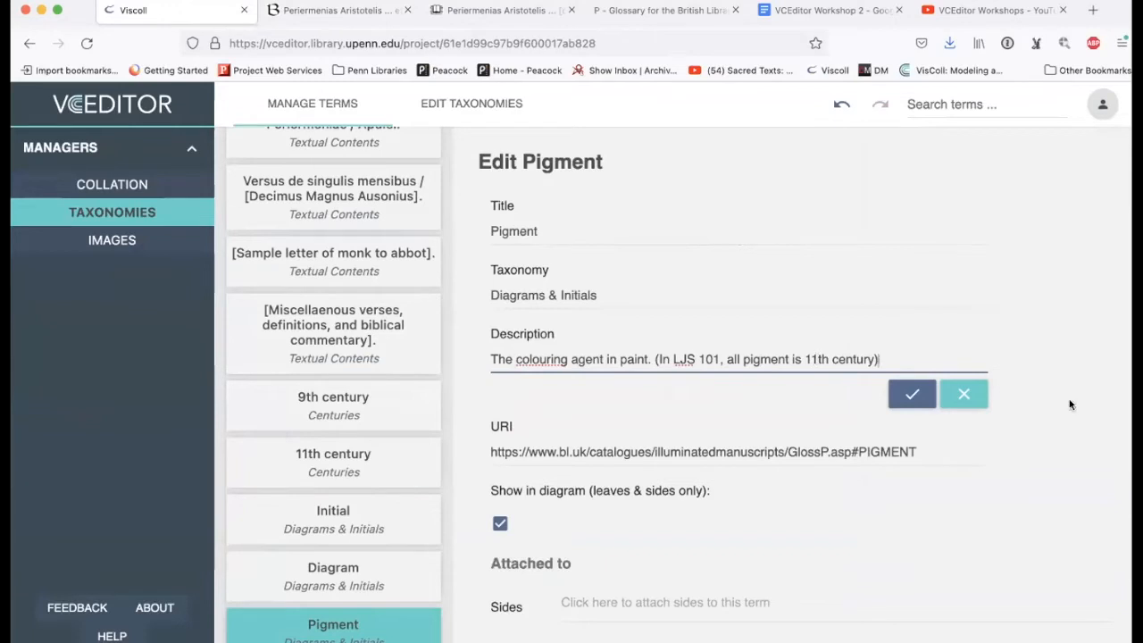
{"action": "left_click", "coordinate": [920, 396]}
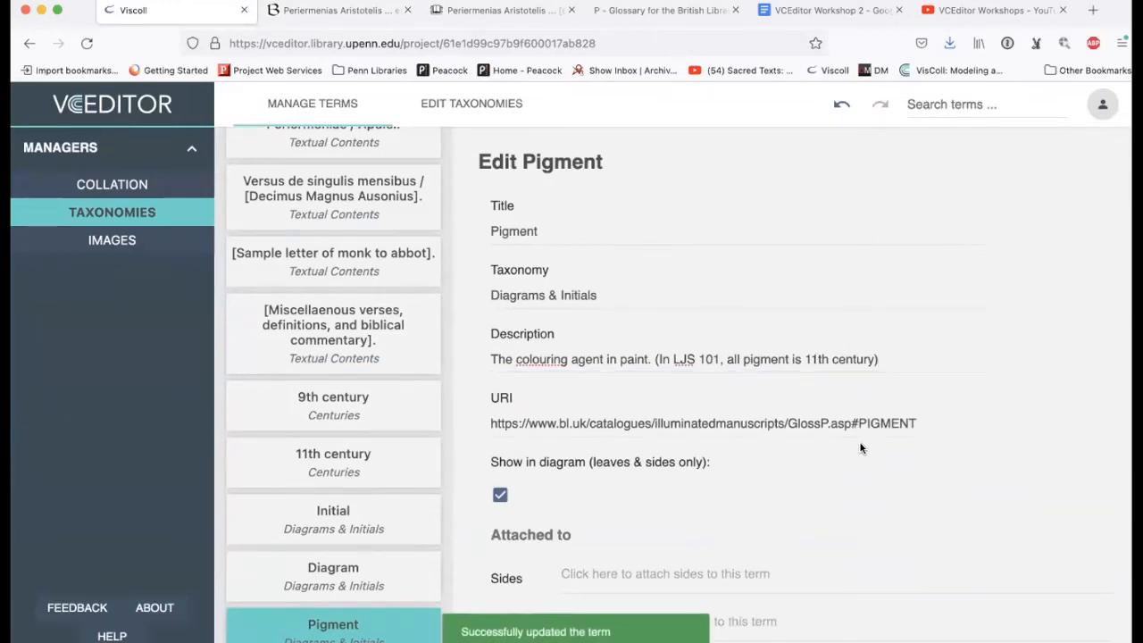
{"action": "scroll", "coordinate": [861, 448], "scroll_direction": "down", "scroll_amount": 3}
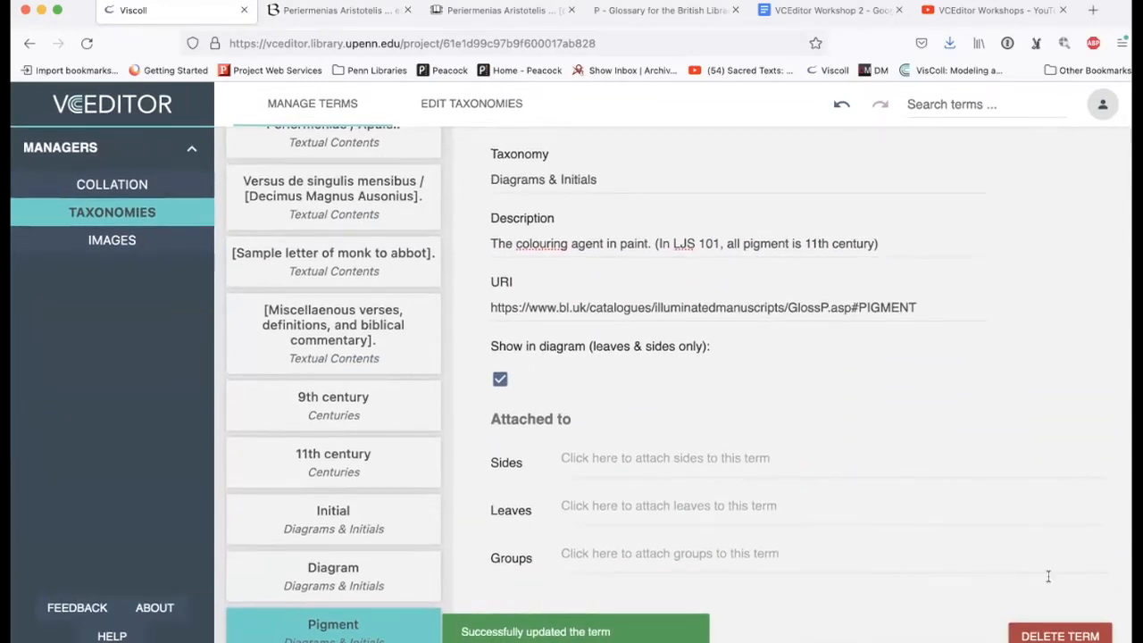
{"action": "scroll", "coordinate": [876, 243], "scroll_direction": "up", "scroll_amount": 3}
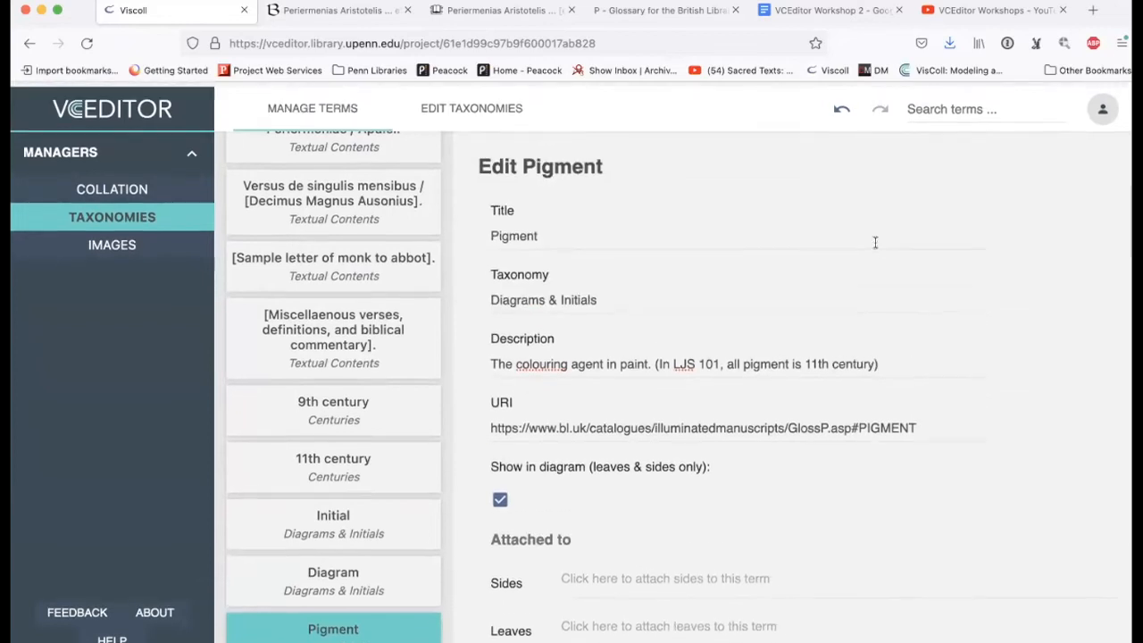
- Return to the collation, check the decoration notes in the manuscript's catalogue record, and attach the Diagram term to leaf 37 in Quire 7
{"action": "left_click", "coordinate": [131, 177]}
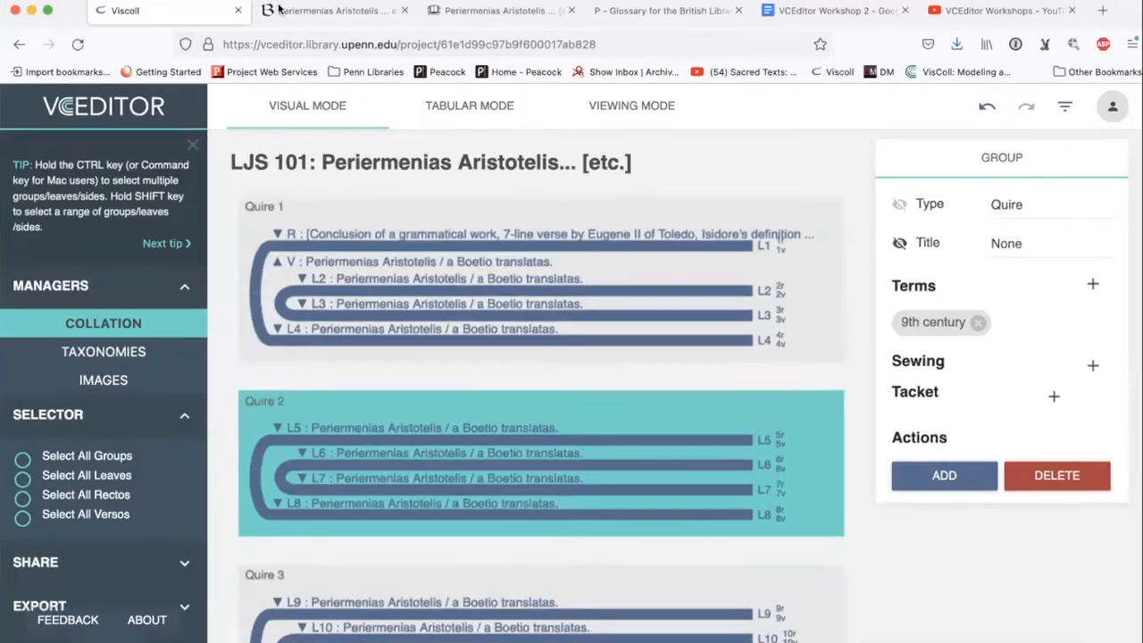
{"action": "left_click", "coordinate": [326, 11]}
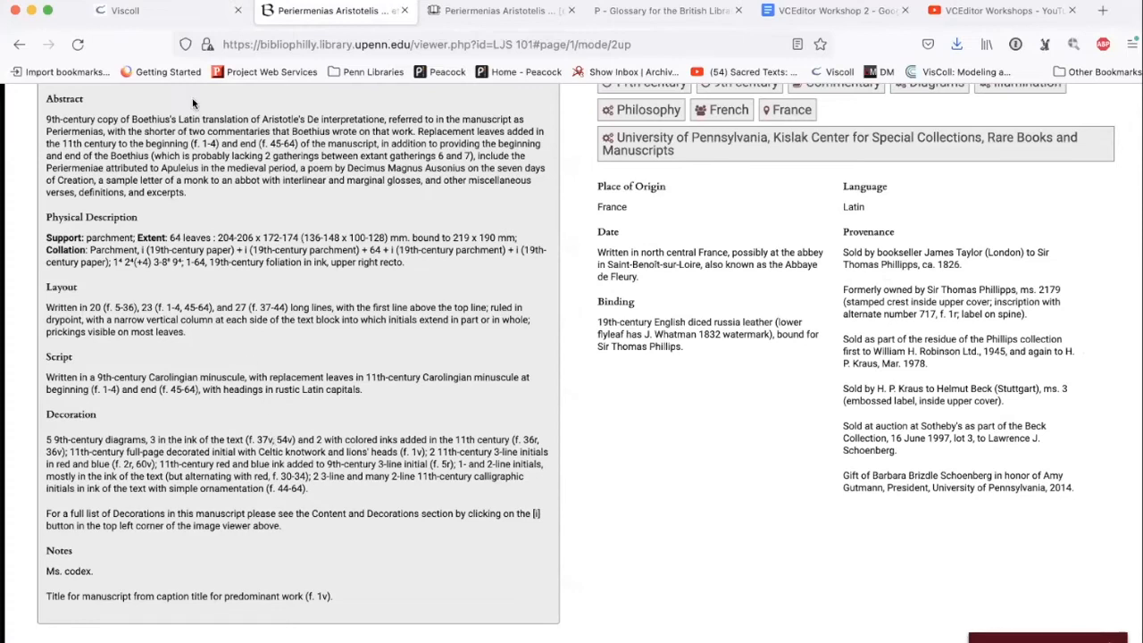
{"action": "left_click", "coordinate": [139, 11]}
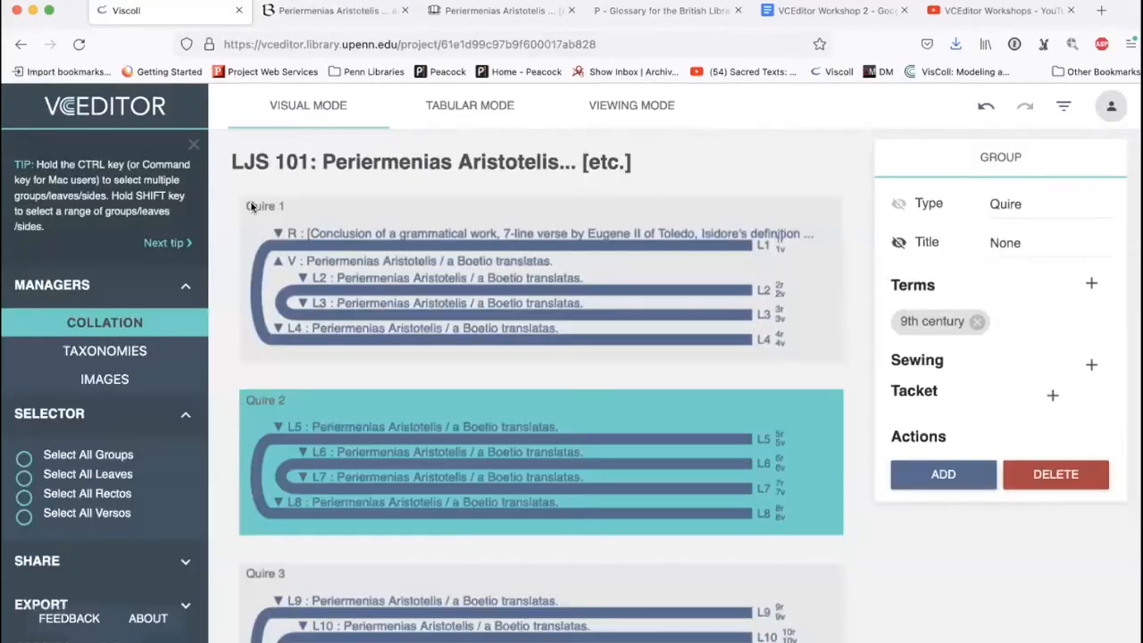
{"action": "scroll", "coordinate": [559, 326], "scroll_direction": "down", "scroll_amount": 6}
{"action": "scroll", "coordinate": [559, 327], "scroll_direction": "down", "scroll_amount": 7}
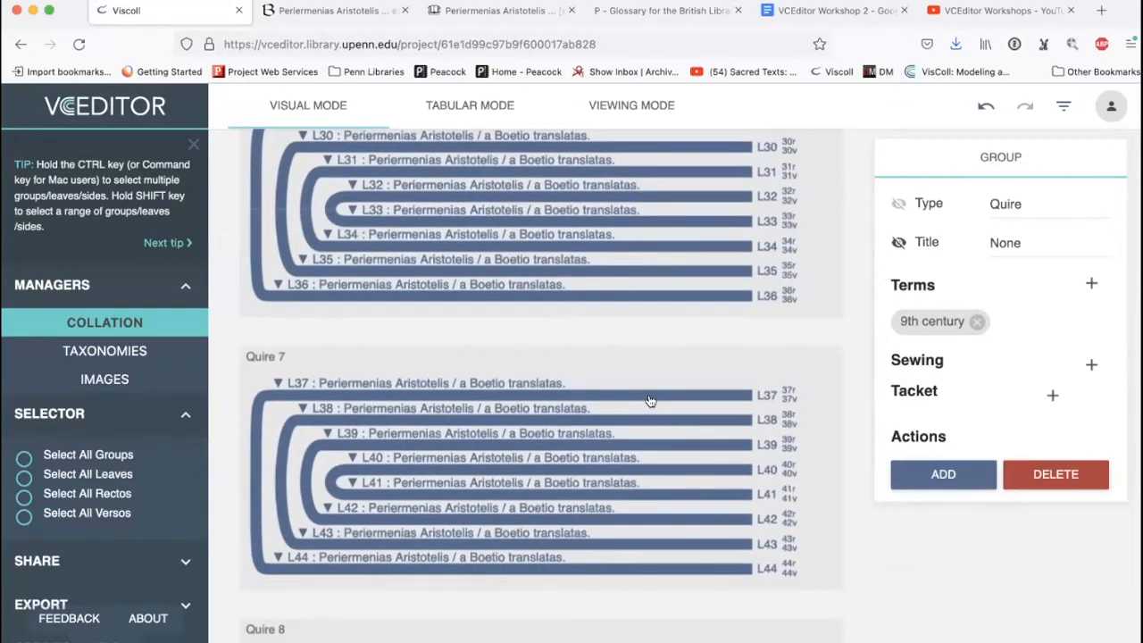
{"action": "left_click", "coordinate": [650, 397]}
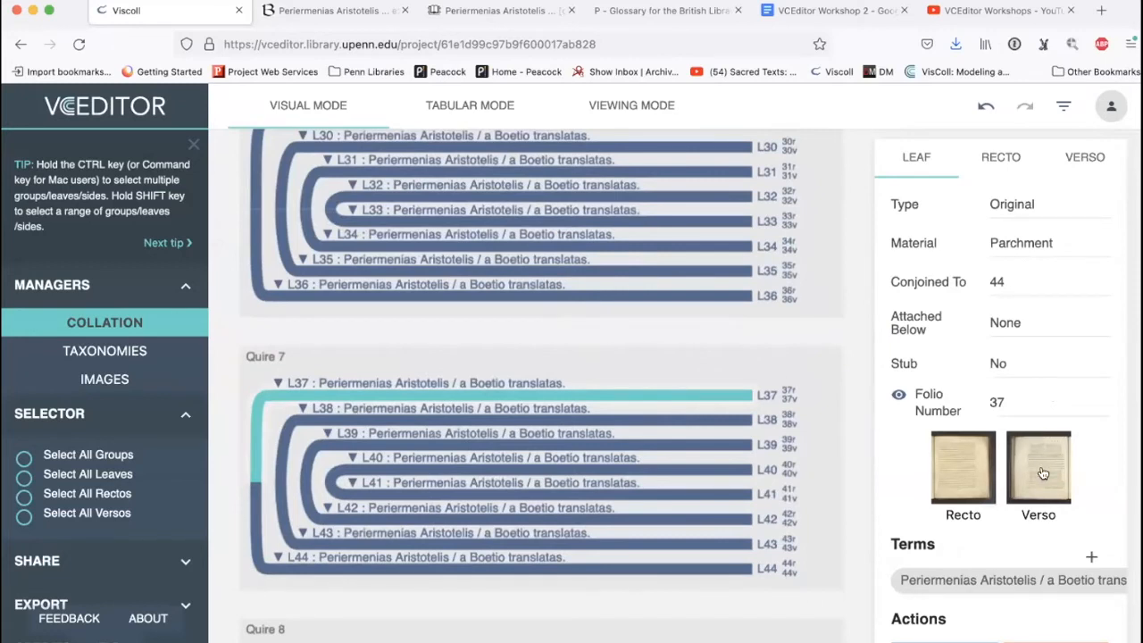
{"action": "left_click", "coordinate": [1090, 556]}
{"action": "left_click", "coordinate": [625, 268]}
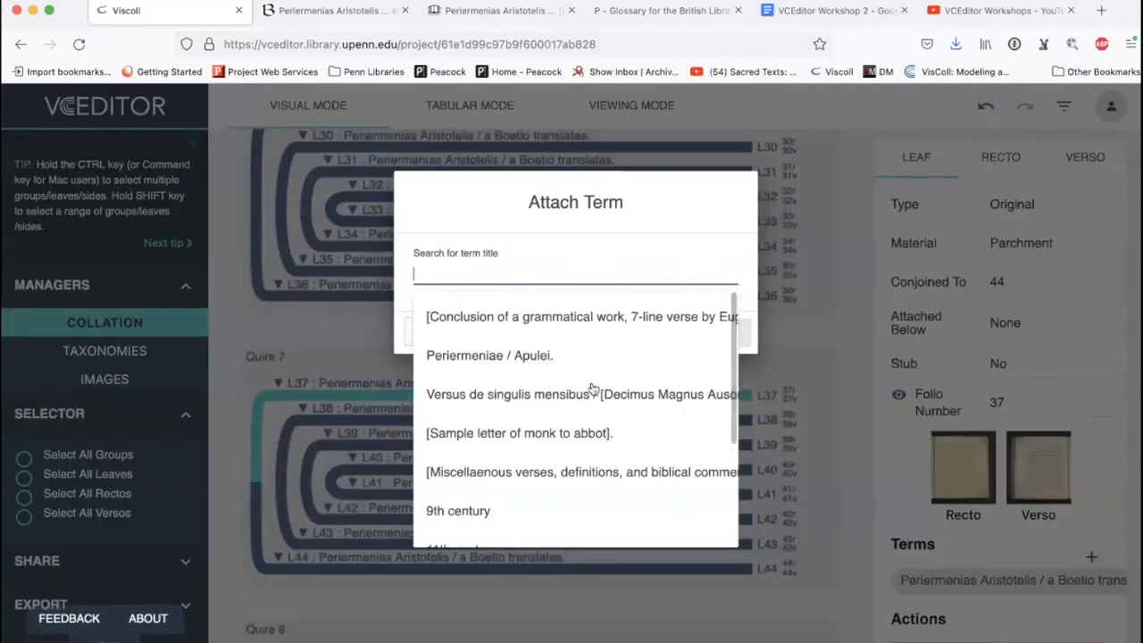
{"action": "scroll", "coordinate": [587, 415], "scroll_direction": "down", "scroll_amount": 2}
{"action": "left_click", "coordinate": [500, 484]}
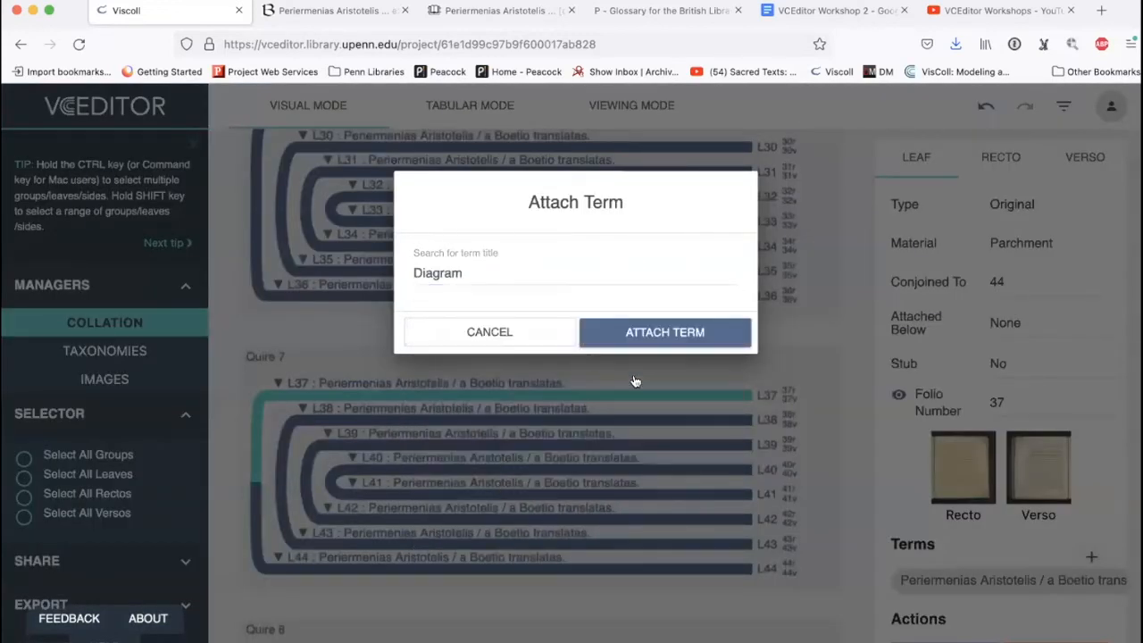
{"action": "left_click", "coordinate": [671, 332]}
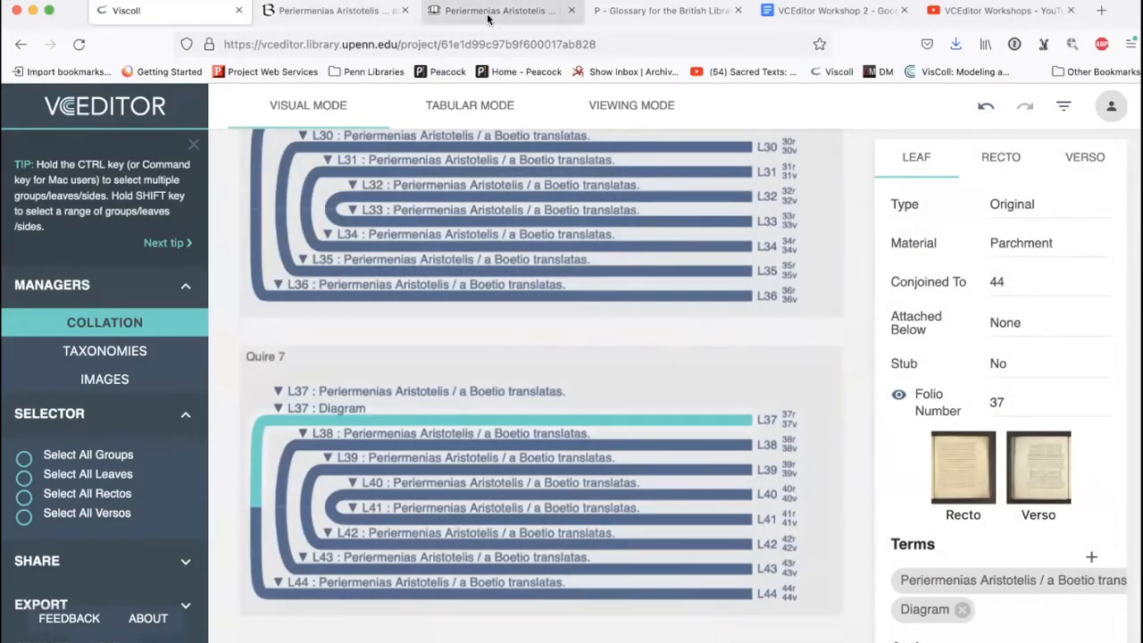
- Consult the catalogue record's decoration notes again and attach the Diagram term to leaf 54 in Quire 9
{"action": "left_click", "coordinate": [353, 11]}
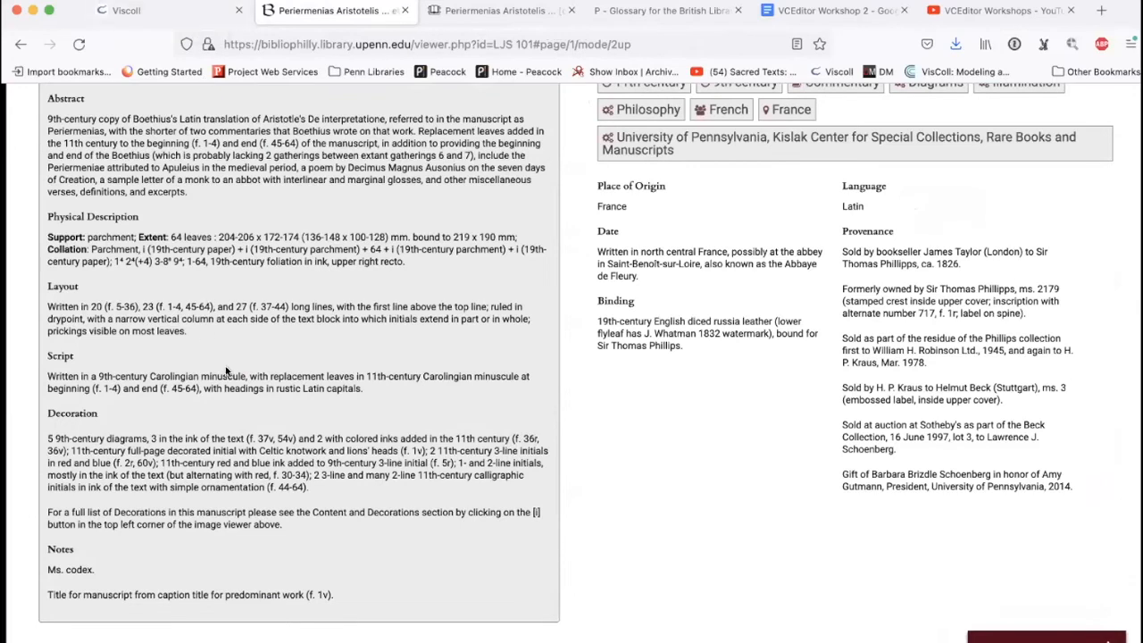
{"action": "left_click", "coordinate": [189, 11]}
{"action": "scroll", "coordinate": [629, 480], "scroll_direction": "down", "scroll_amount": 10}
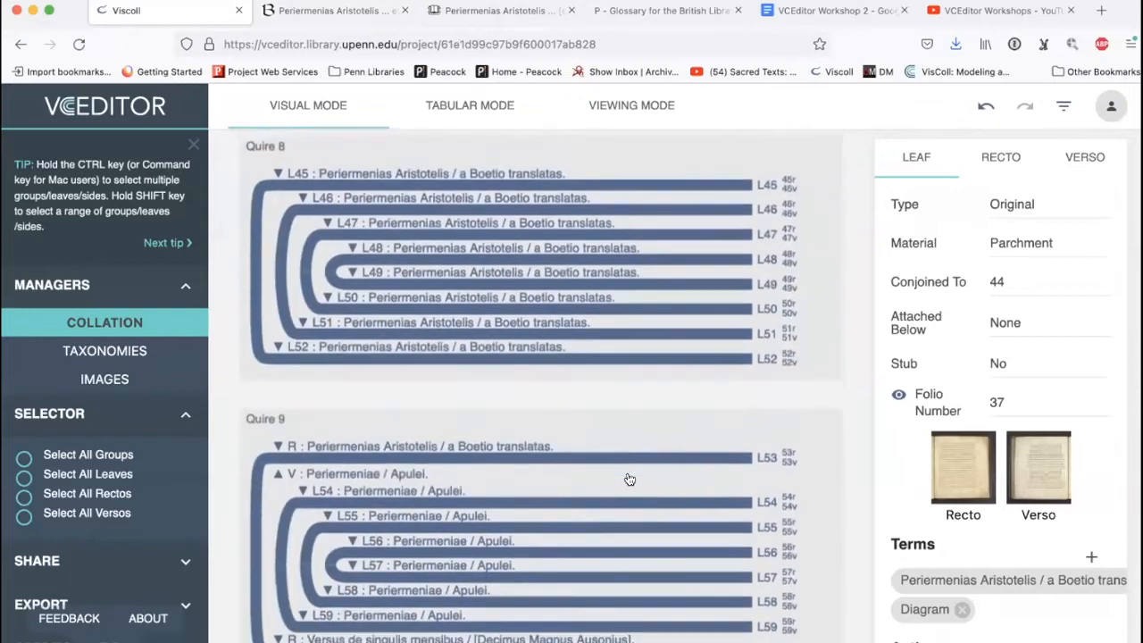
{"action": "left_click", "coordinate": [674, 343]}
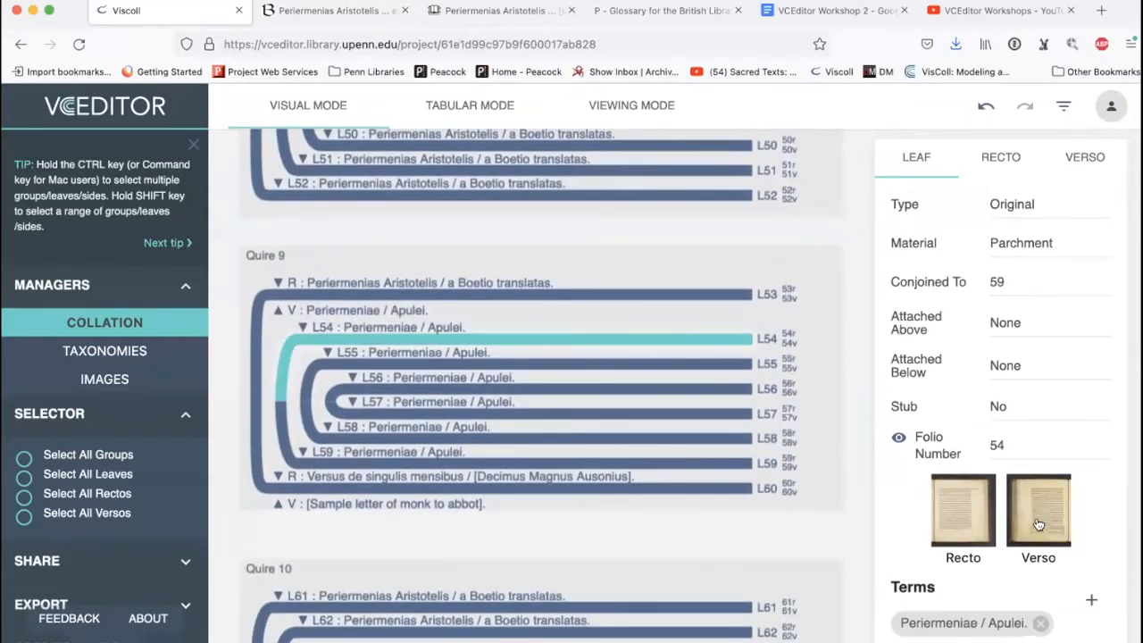
{"action": "scroll", "coordinate": [540, 384], "scroll_direction": "down", "scroll_amount": 2}
{"action": "scroll", "coordinate": [1093, 536], "scroll_direction": "down", "scroll_amount": 2}
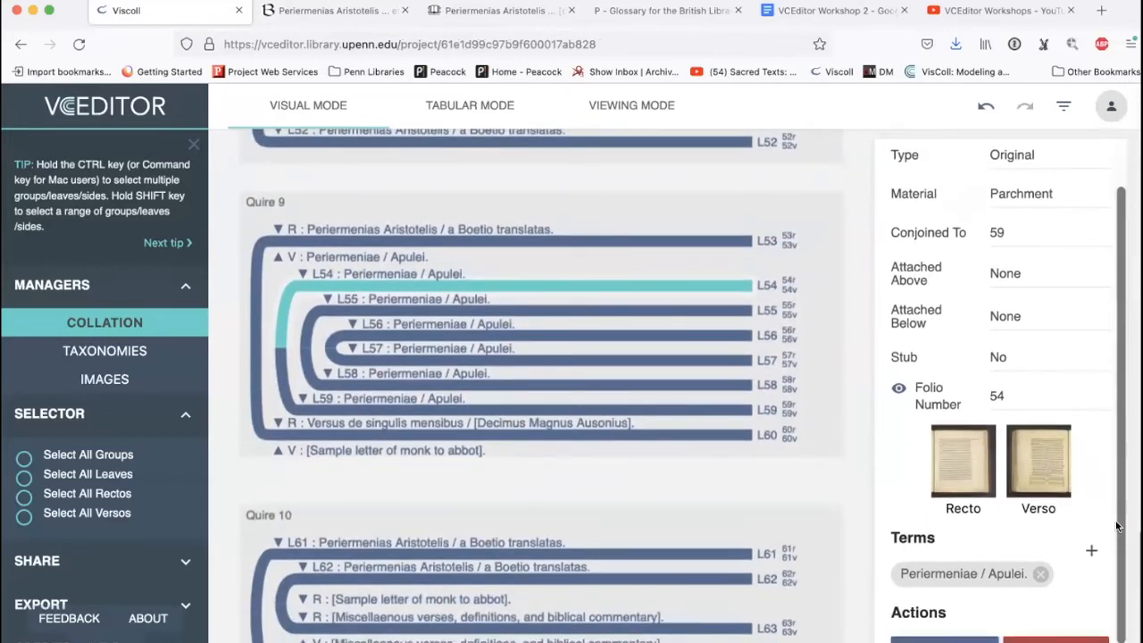
{"action": "left_click", "coordinate": [1090, 547]}
{"action": "left_click", "coordinate": [581, 268]}
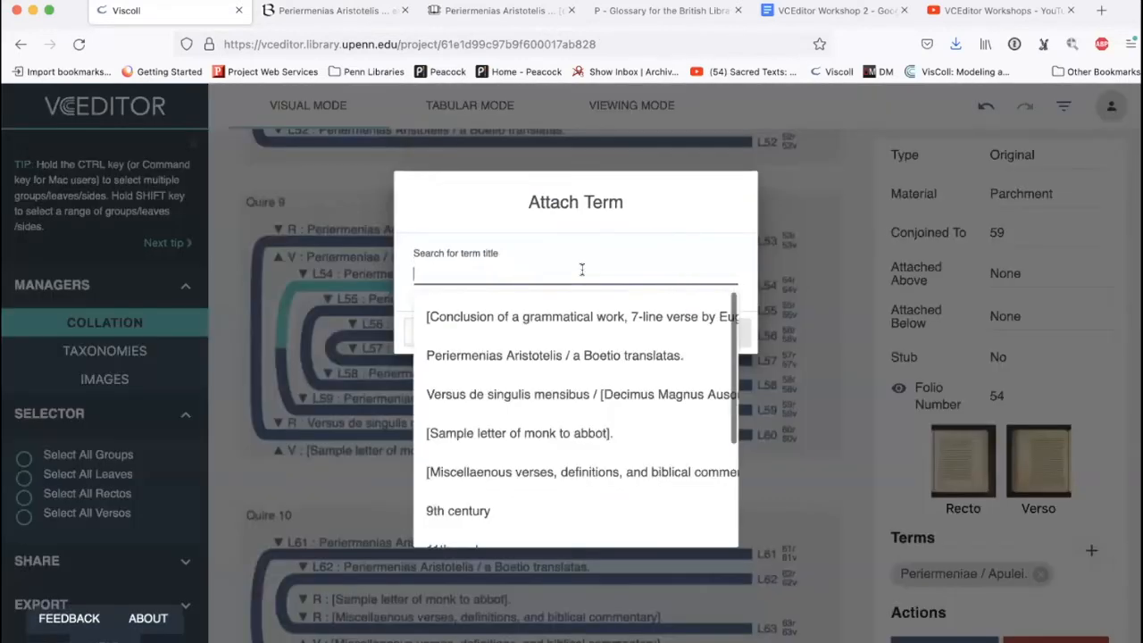
{"action": "scroll", "coordinate": [504, 499], "scroll_direction": "down", "scroll_amount": 3}
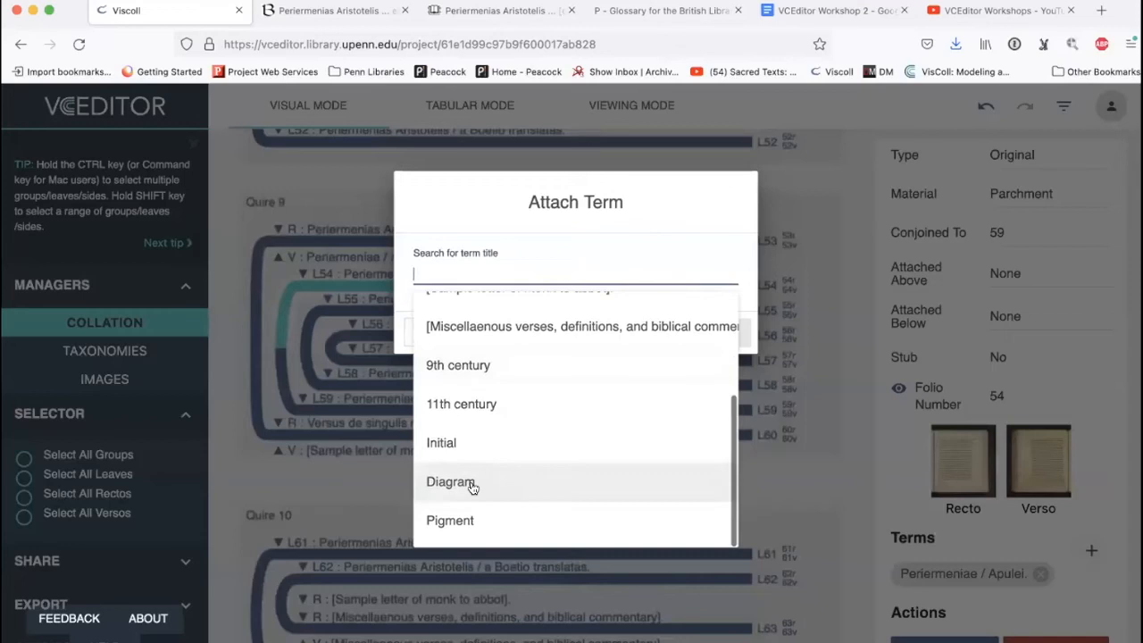
{"action": "left_click", "coordinate": [472, 487]}
{"action": "left_click", "coordinate": [664, 332]}
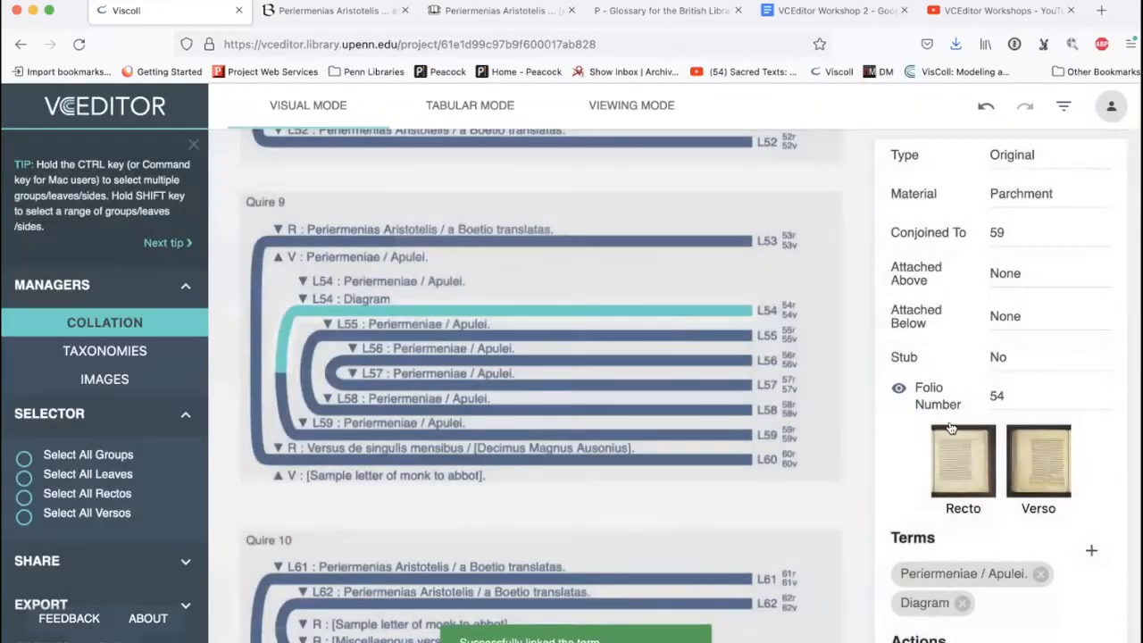
{"action": "scroll", "coordinate": [902, 526], "scroll_direction": "down", "scroll_amount": 2}
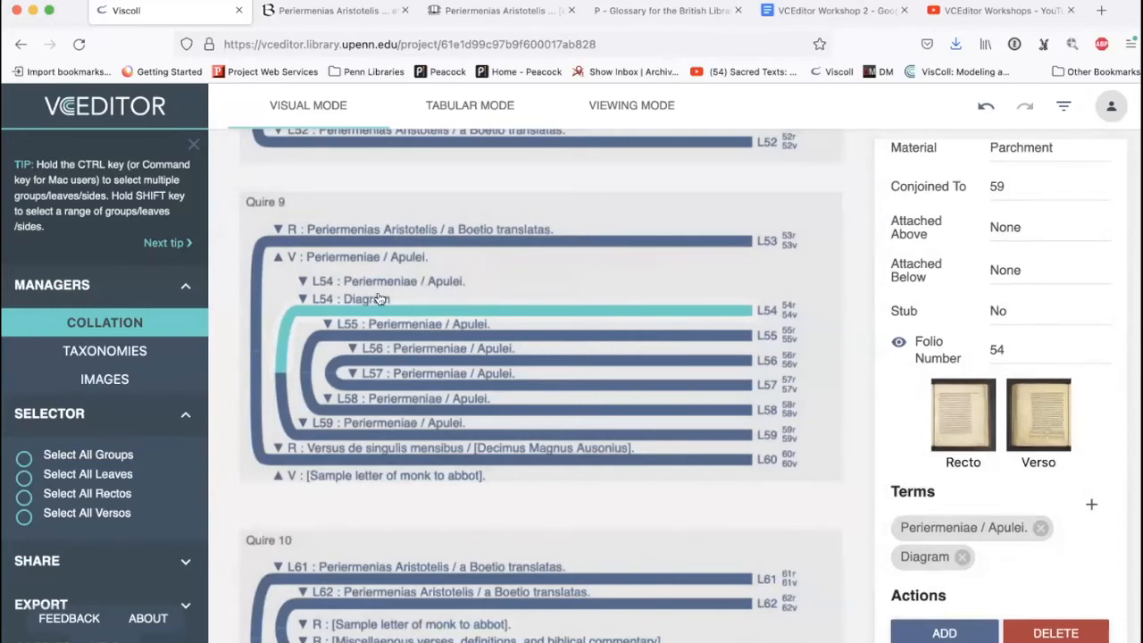
- Check the decoration notes in the manuscript's catalogue record, and attach the Diagram term to the recto of leaf 36 in the collation
{"action": "left_click", "coordinate": [330, 20]}
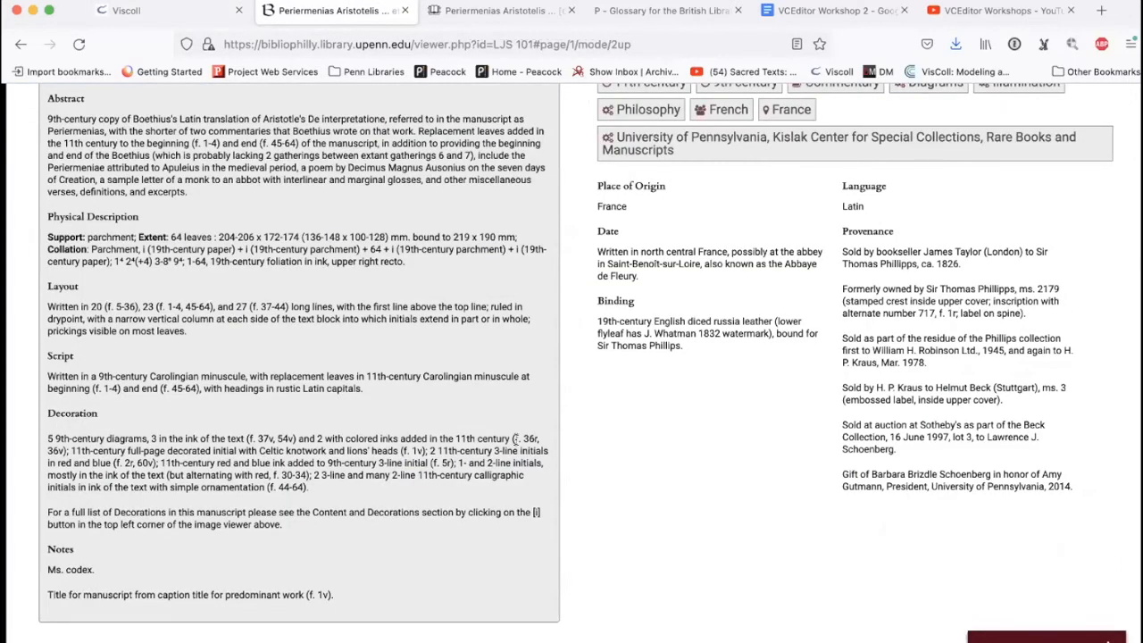
{"action": "left_click", "coordinate": [153, 13]}
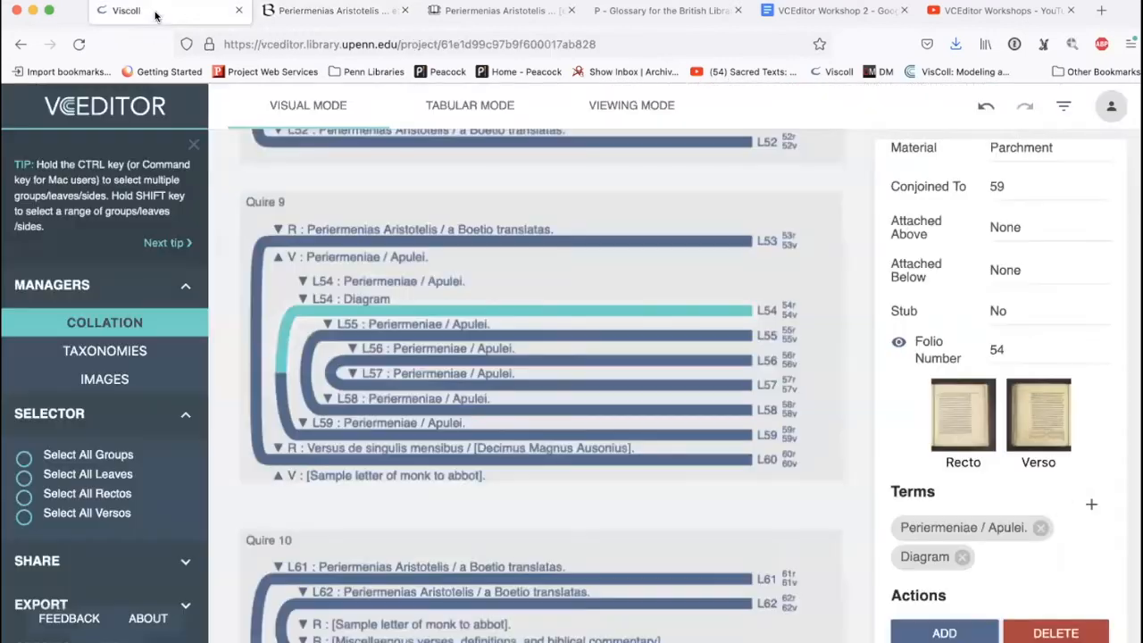
{"action": "scroll", "coordinate": [500, 294], "scroll_direction": "up", "scroll_amount": 5}
{"action": "scroll", "coordinate": [503, 295], "scroll_direction": "up", "scroll_amount": 5}
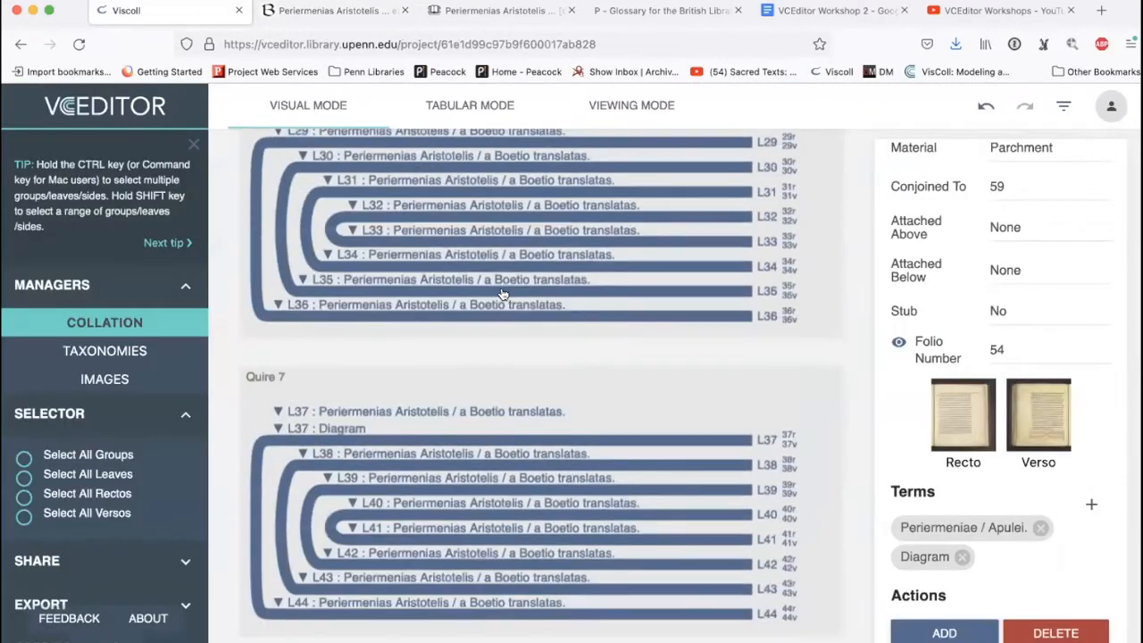
{"action": "scroll", "coordinate": [542, 292], "scroll_direction": "down", "scroll_amount": 1}
{"action": "left_click", "coordinate": [542, 293]}
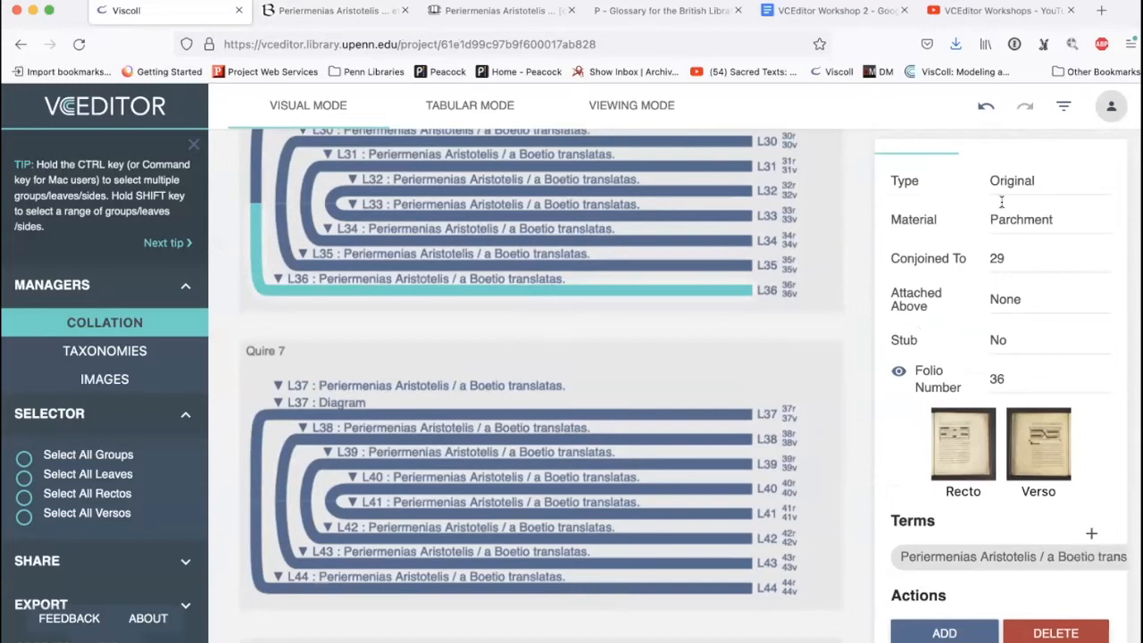
{"action": "scroll", "coordinate": [1000, 202], "scroll_direction": "up", "scroll_amount": 2}
{"action": "left_click", "coordinate": [1000, 158]}
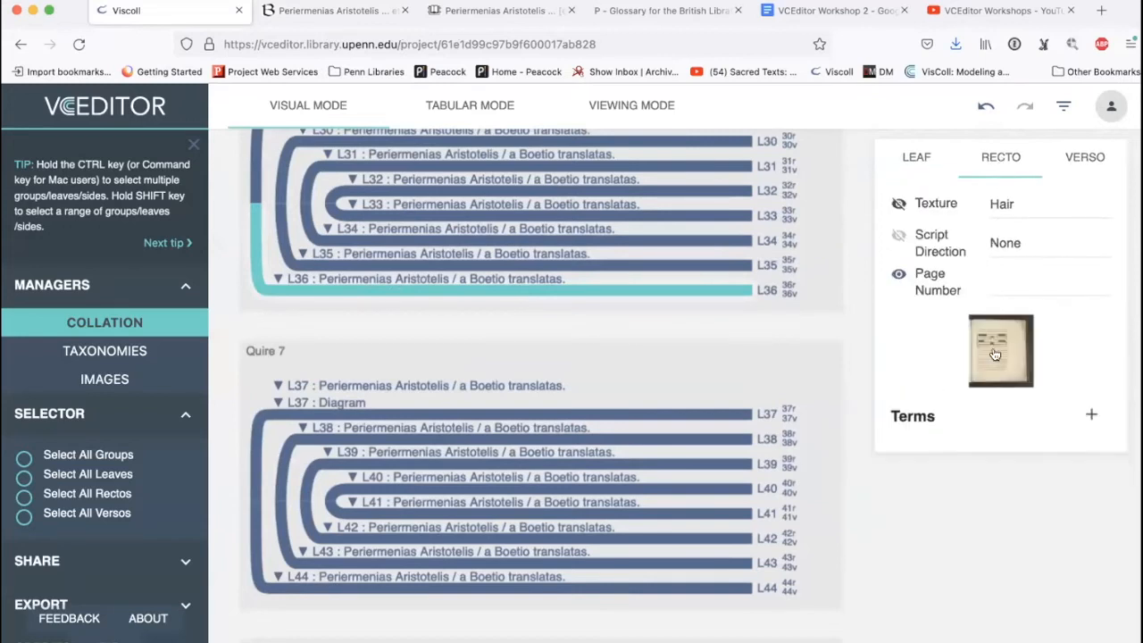
{"action": "left_click", "coordinate": [1091, 414]}
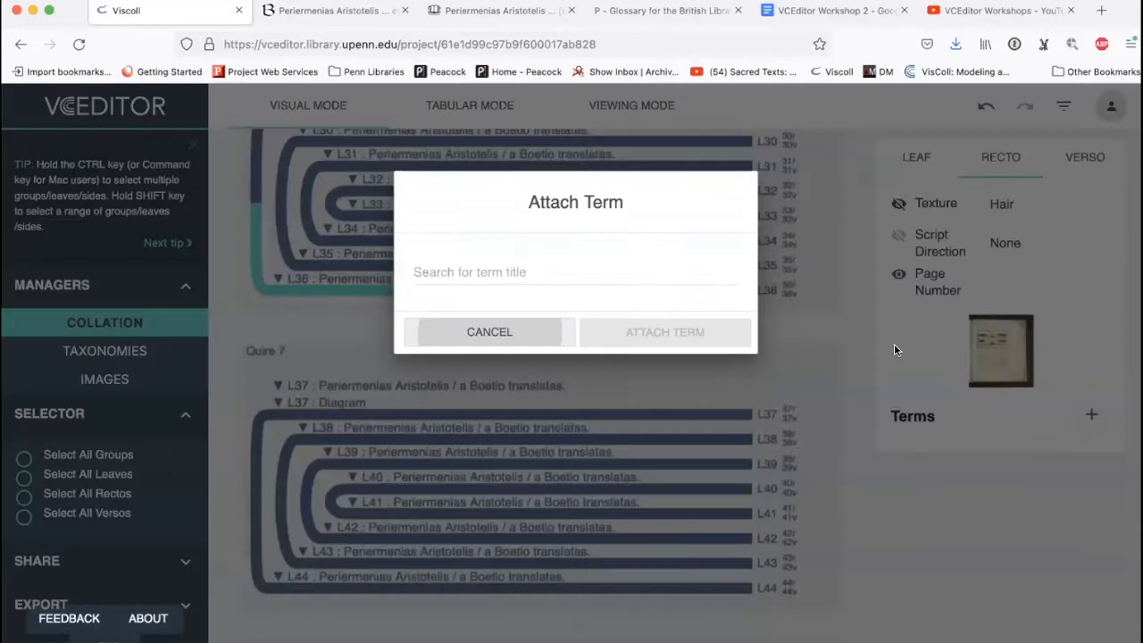
{"action": "left_click", "coordinate": [609, 270]}
{"action": "scroll", "coordinate": [571, 409], "scroll_direction": "down", "scroll_amount": 4}
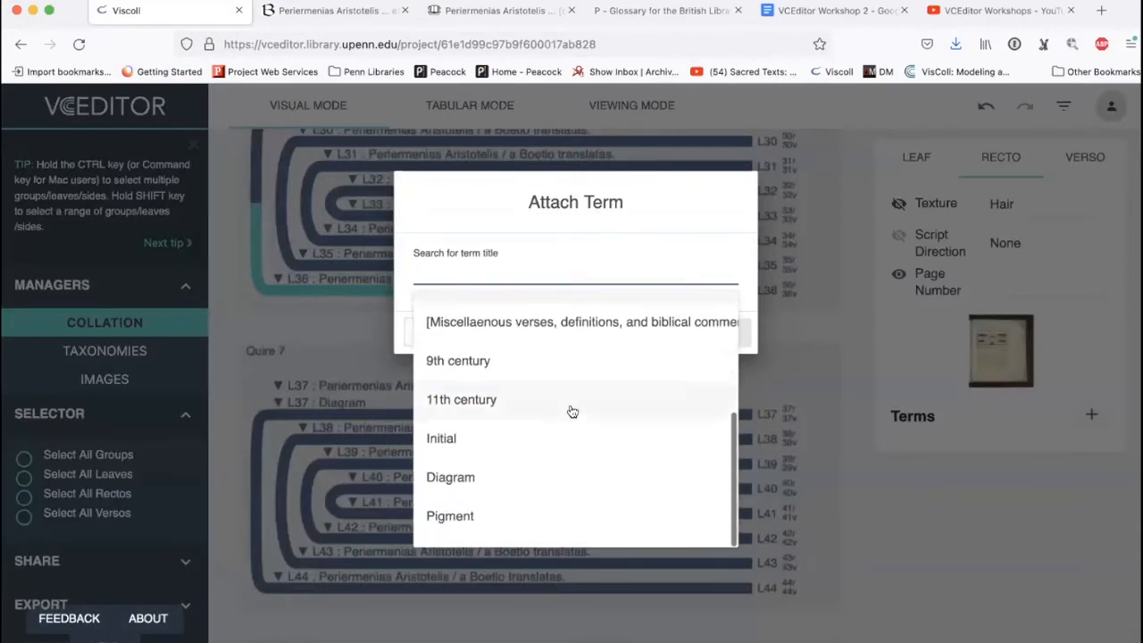
{"action": "left_click", "coordinate": [520, 489]}
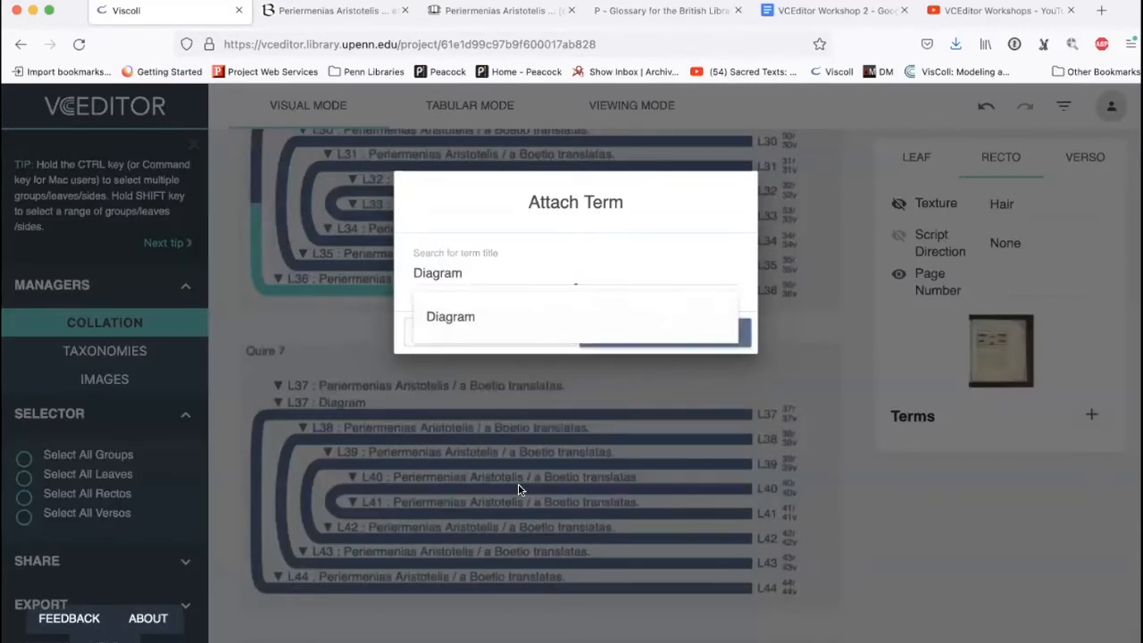
{"action": "left_click", "coordinate": [704, 338]}
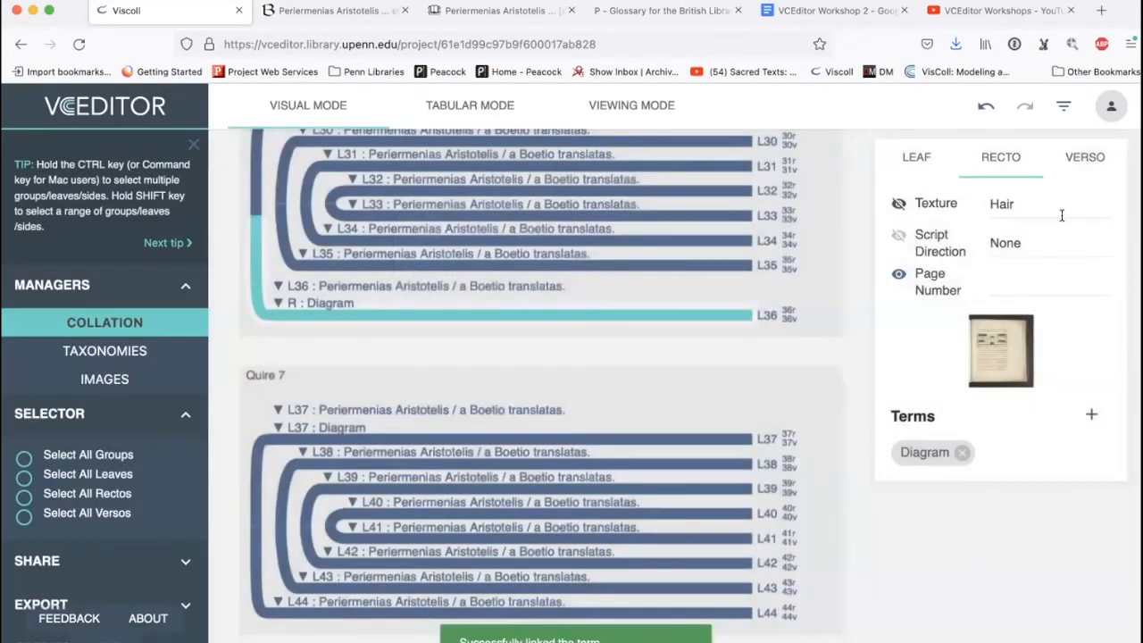
- Attach the Diagram term to the verso of leaf 36
{"action": "left_click", "coordinate": [1078, 157]}
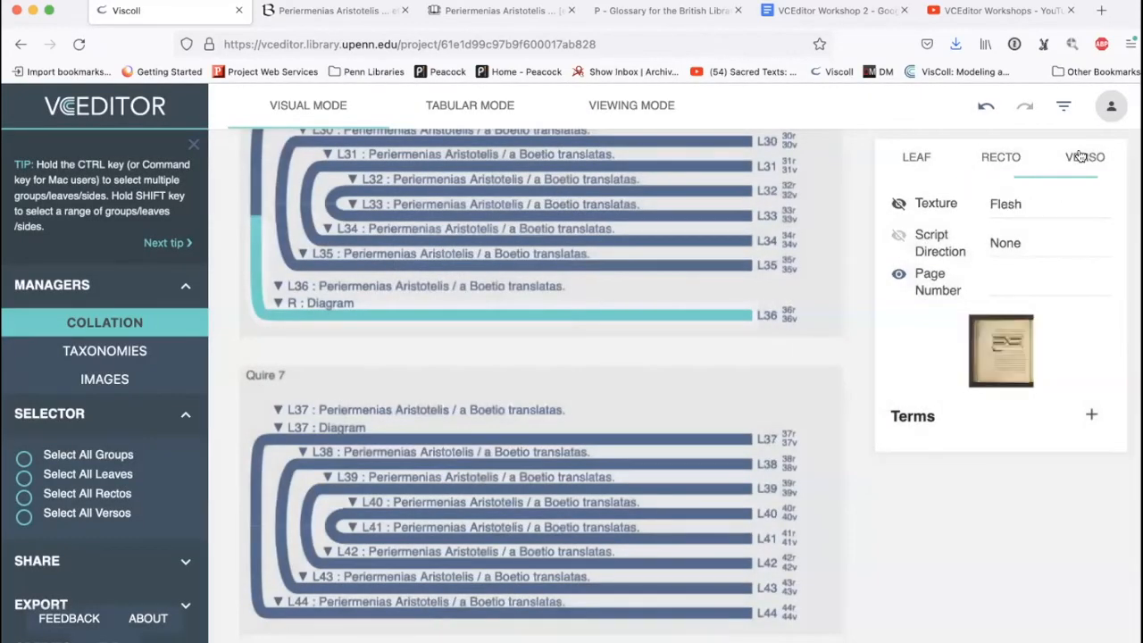
{"action": "left_click", "coordinate": [1091, 414]}
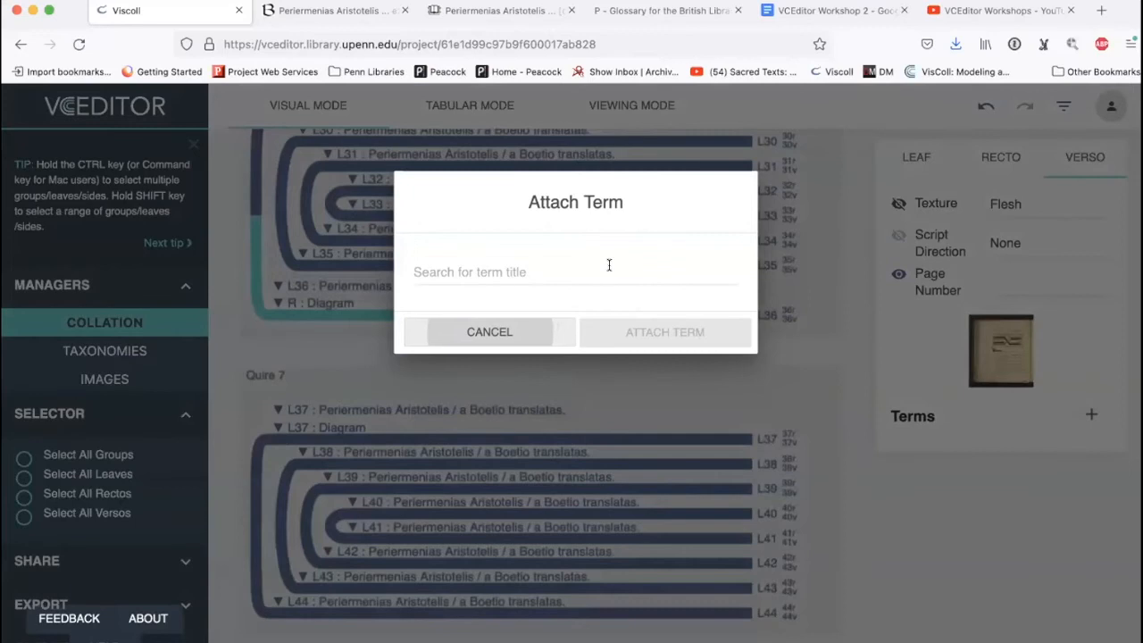
{"action": "left_click", "coordinate": [608, 264]}
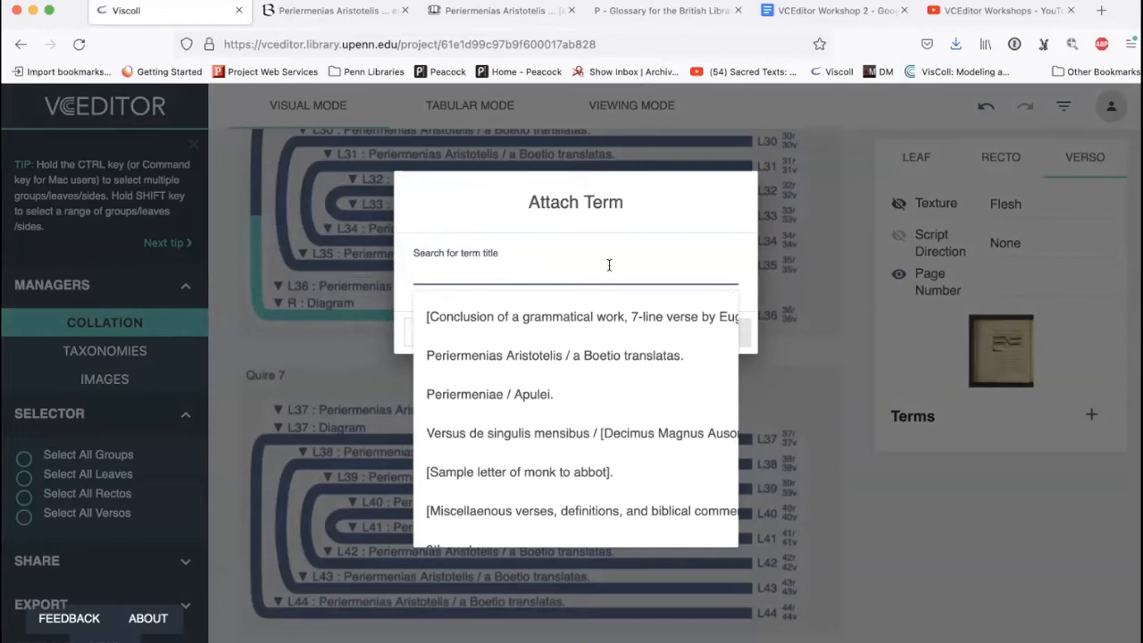
{"action": "scroll", "coordinate": [592, 401], "scroll_direction": "down", "scroll_amount": 4}
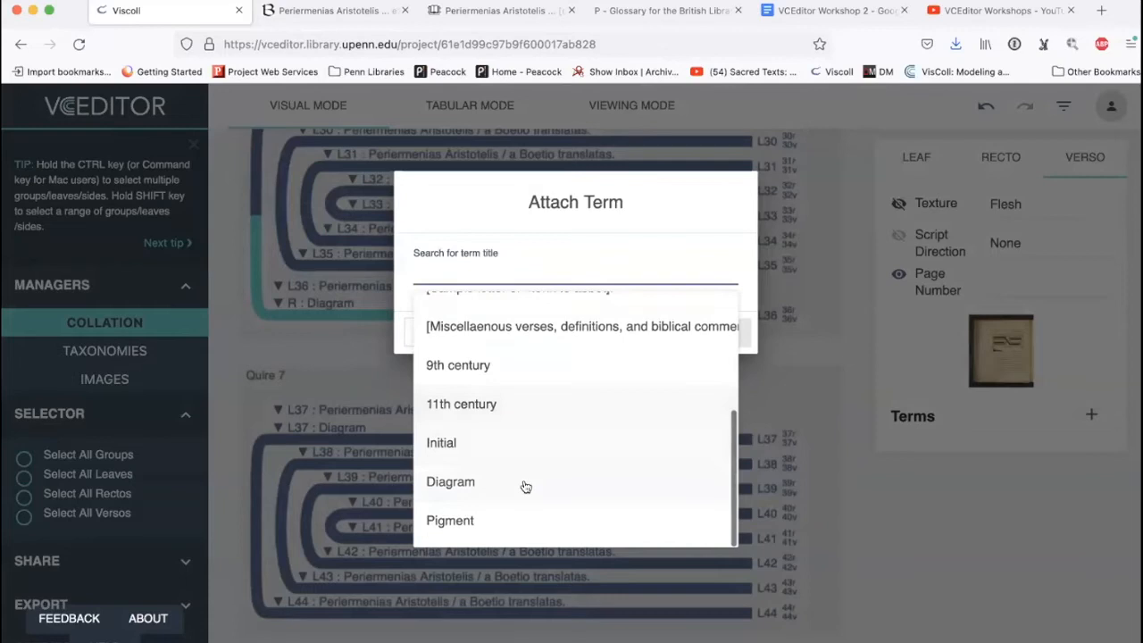
{"action": "left_click", "coordinate": [526, 486]}
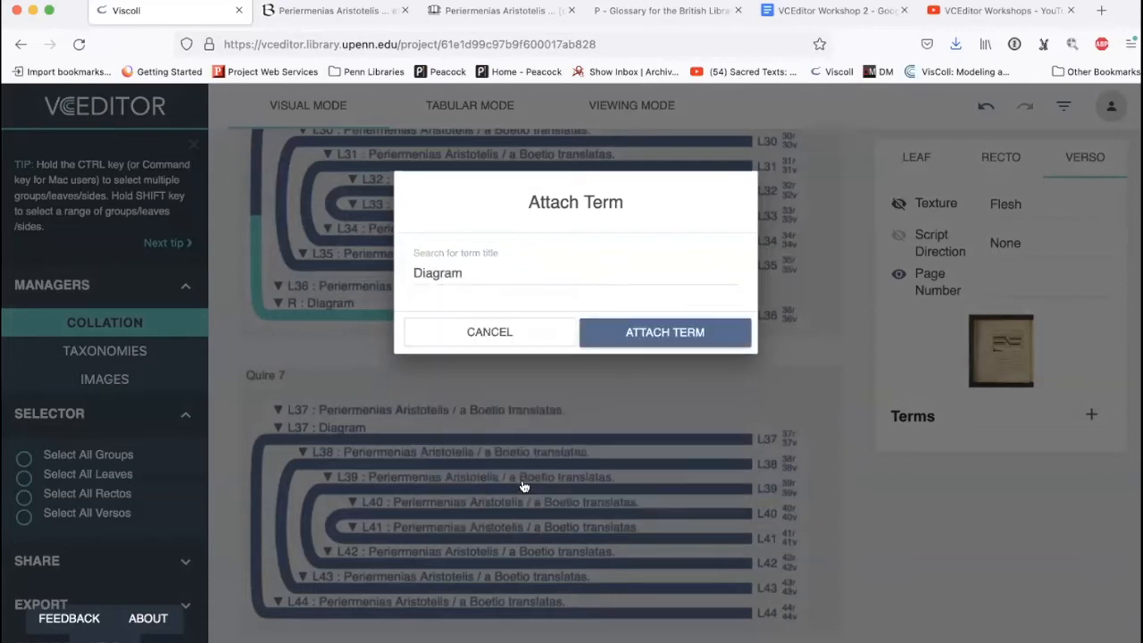
{"action": "left_click", "coordinate": [685, 336]}
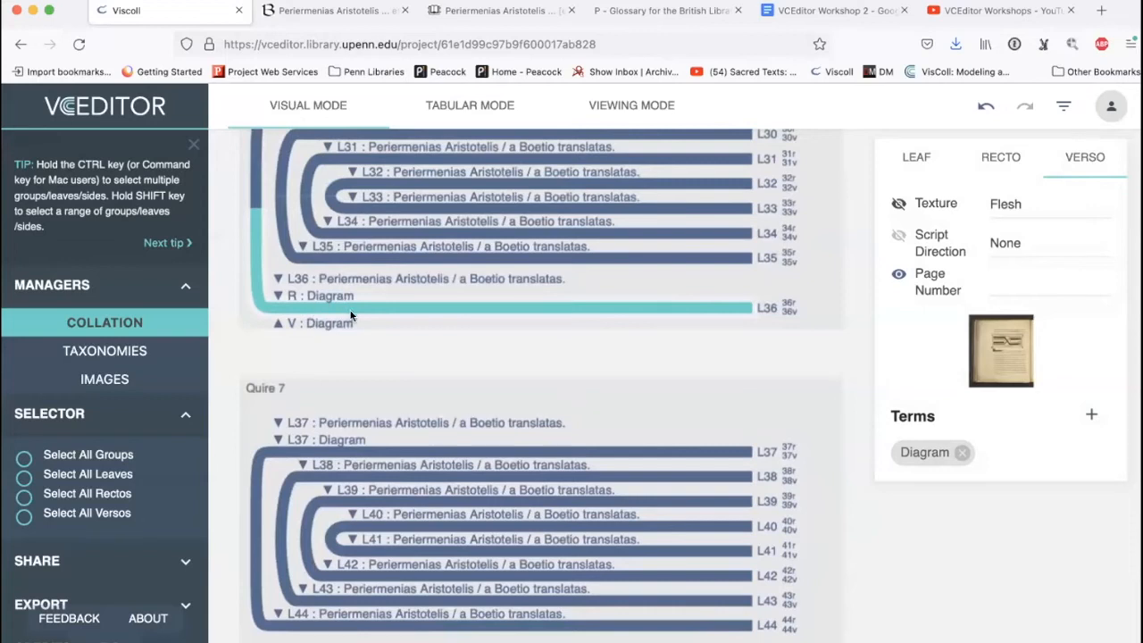
- Consult the catalogue record's decoration notes again and attach the Pigment term to the verso of leaf 36
{"action": "left_click", "coordinate": [321, 12]}
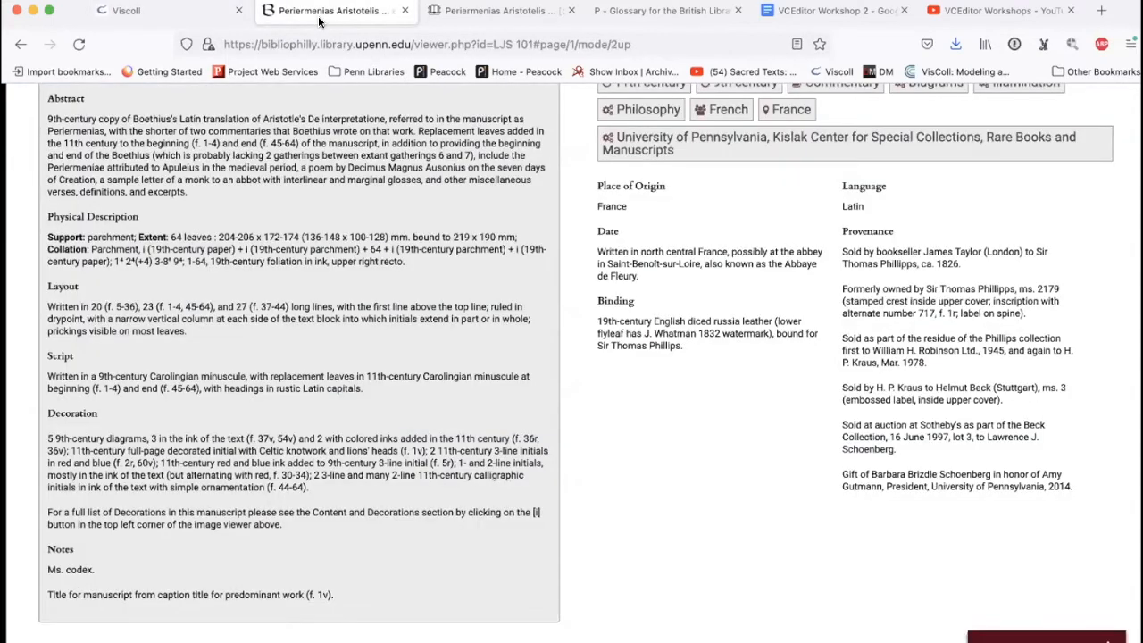
{"action": "left_click", "coordinate": [180, 11]}
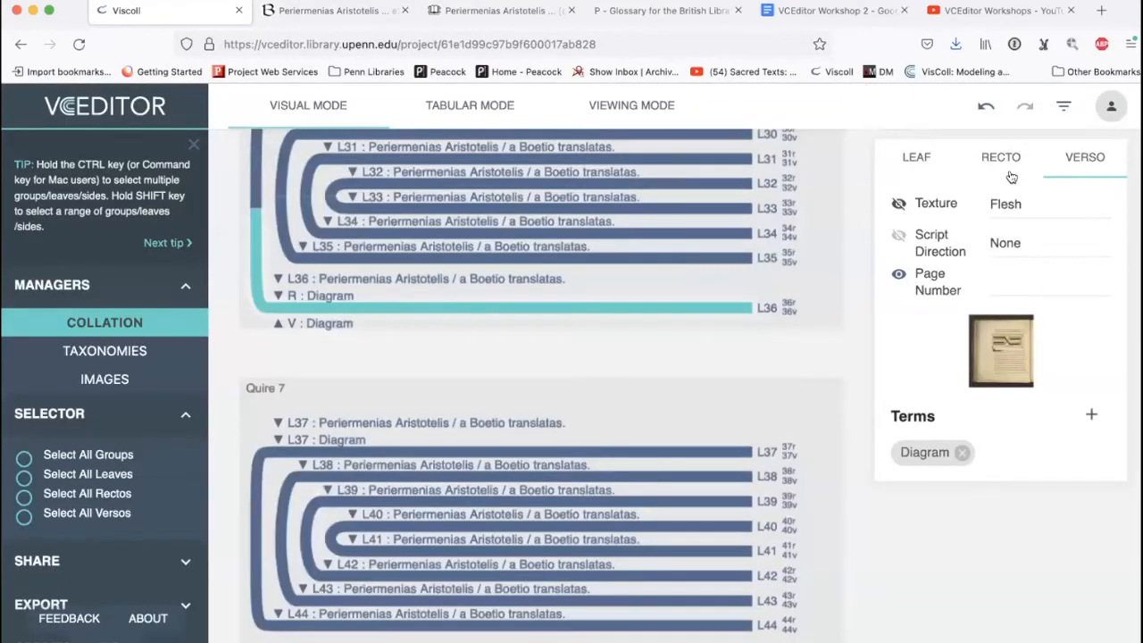
{"action": "left_click", "coordinate": [1091, 414]}
{"action": "left_click", "coordinate": [587, 268]}
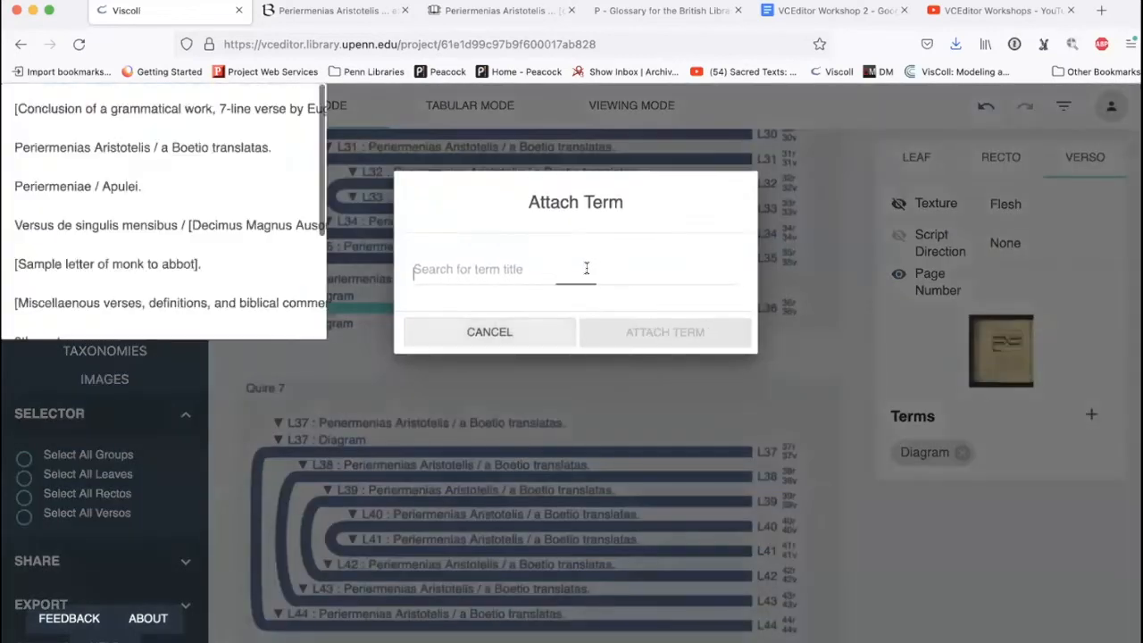
{"action": "scroll", "coordinate": [580, 384], "scroll_direction": "down", "scroll_amount": 3}
{"action": "left_click", "coordinate": [505, 521]}
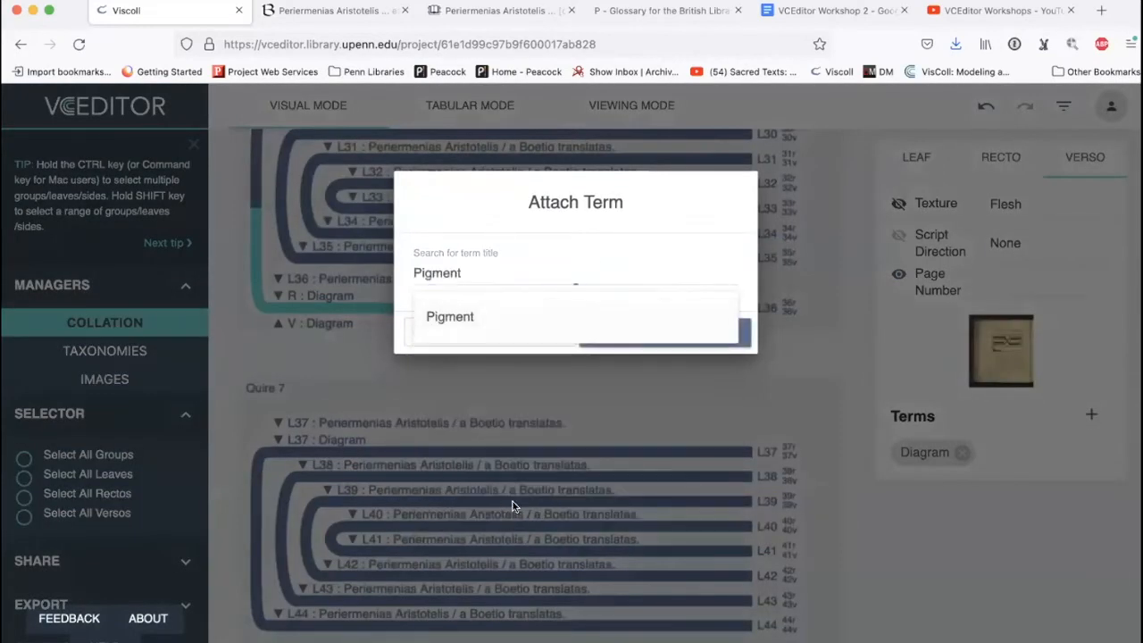
{"action": "left_click", "coordinate": [683, 334]}
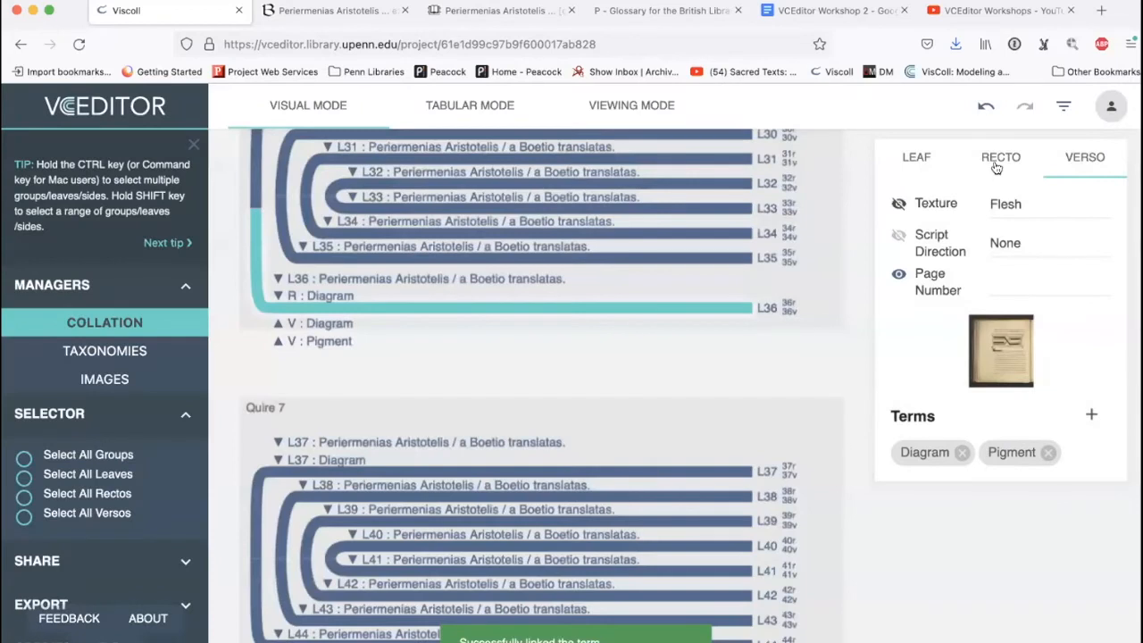
- Attach the Pigment term to the recto of leaf 36 as well
{"action": "left_click", "coordinate": [999, 161]}
{"action": "left_click", "coordinate": [1091, 414]}
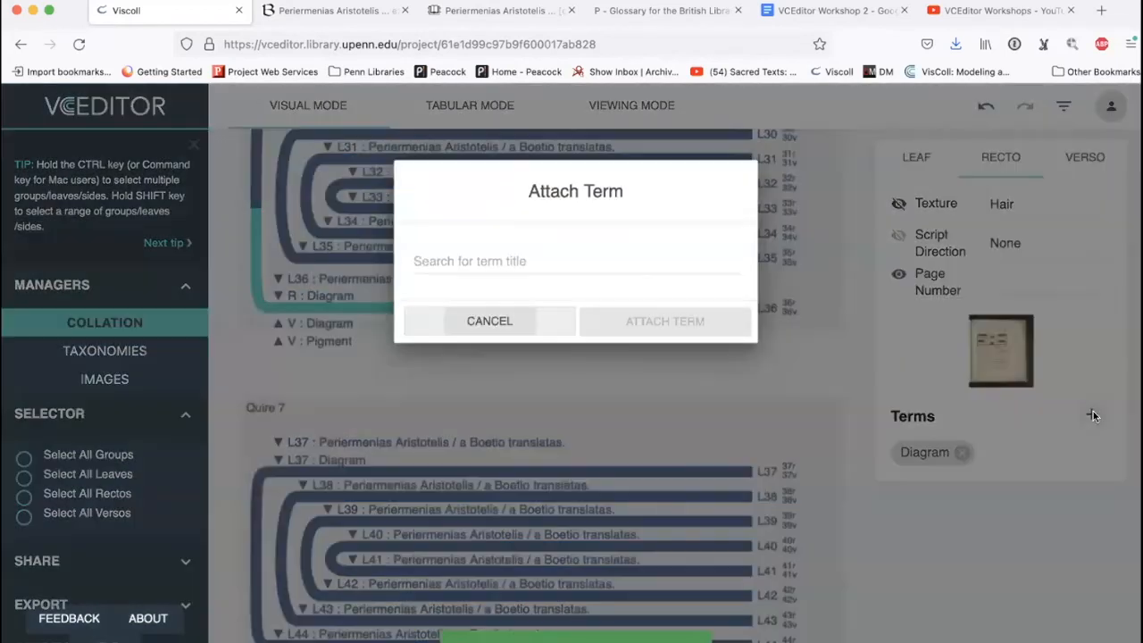
{"action": "left_click", "coordinate": [581, 273]}
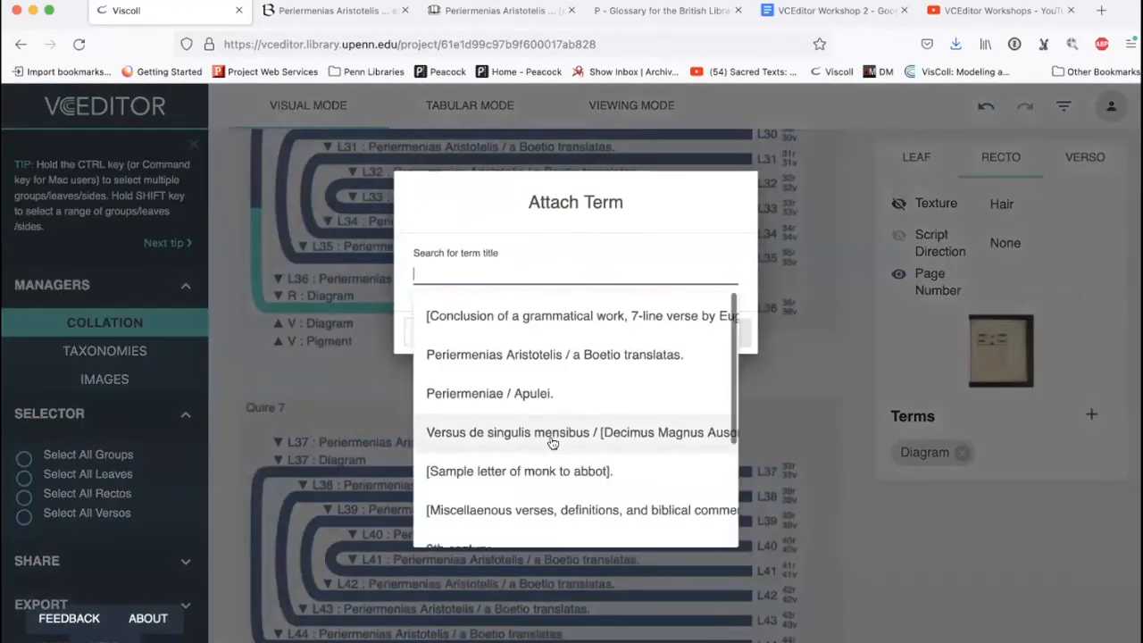
{"action": "scroll", "coordinate": [551, 442], "scroll_direction": "down", "scroll_amount": 3}
{"action": "left_click", "coordinate": [456, 522]}
{"action": "left_click", "coordinate": [665, 335]}
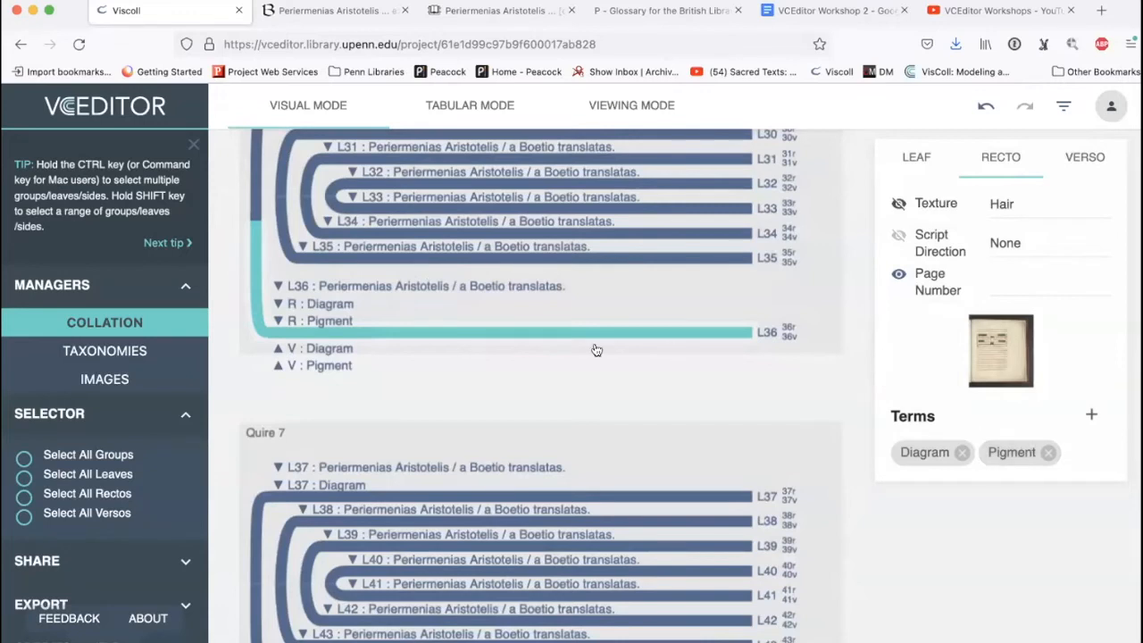
- Check the catalogue record for the next decoration entry, and attach the Initial term to the verso of leaf 1 in Quire 1
{"action": "left_click", "coordinate": [339, 13]}
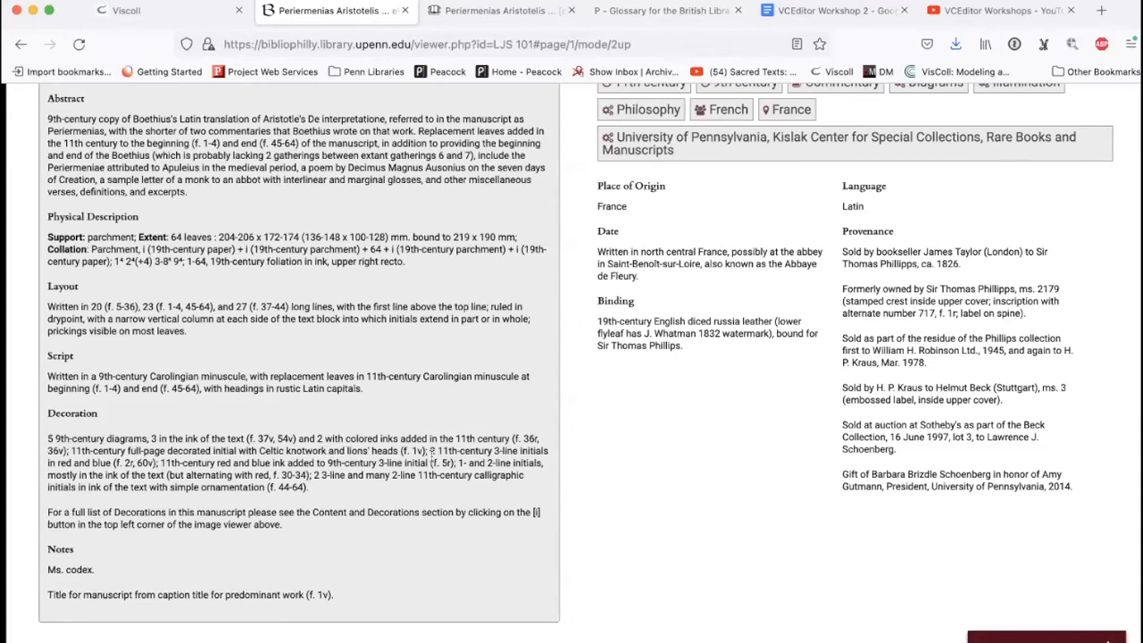
{"action": "left_click", "coordinate": [152, 13]}
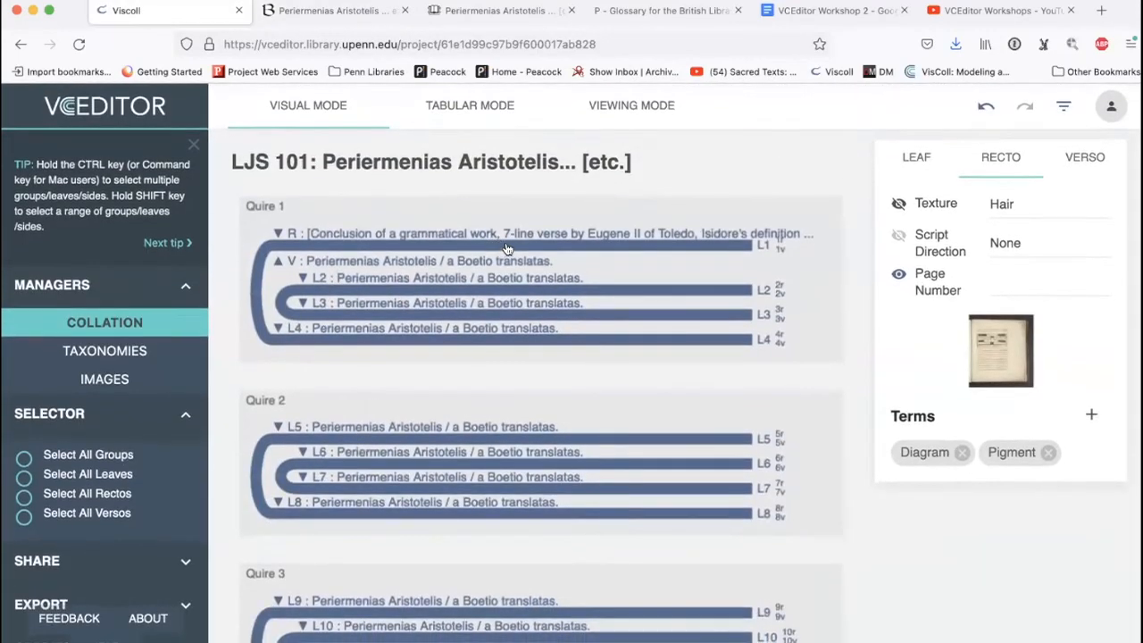
{"action": "left_click", "coordinate": [505, 241]}
{"action": "left_click", "coordinate": [1068, 158]}
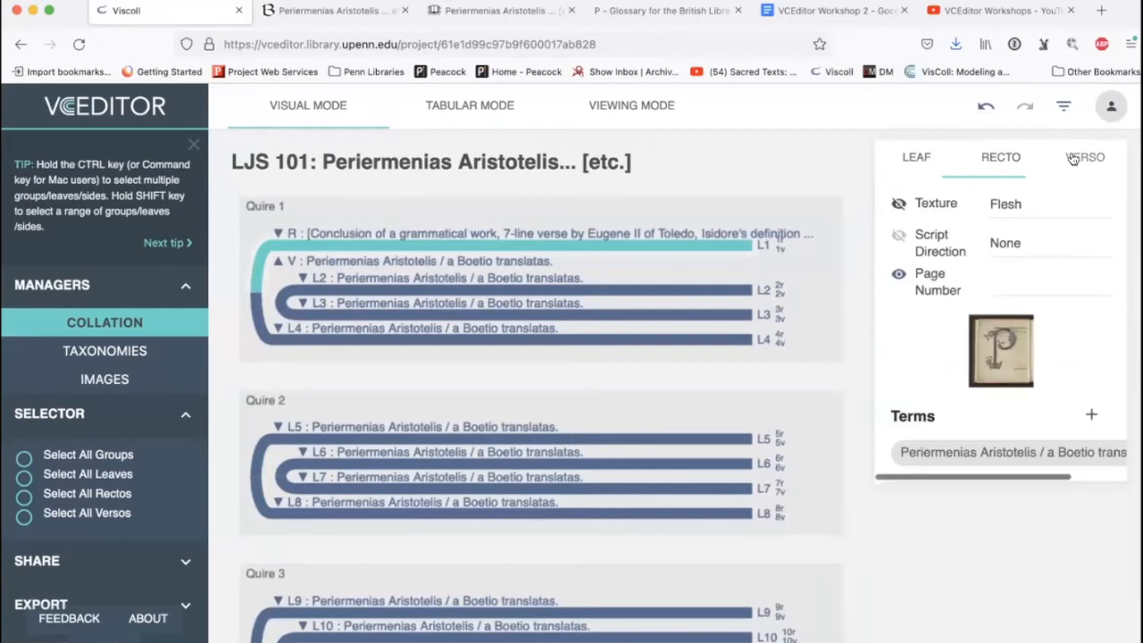
{"action": "left_click", "coordinate": [1090, 412]}
{"action": "left_click", "coordinate": [595, 262]}
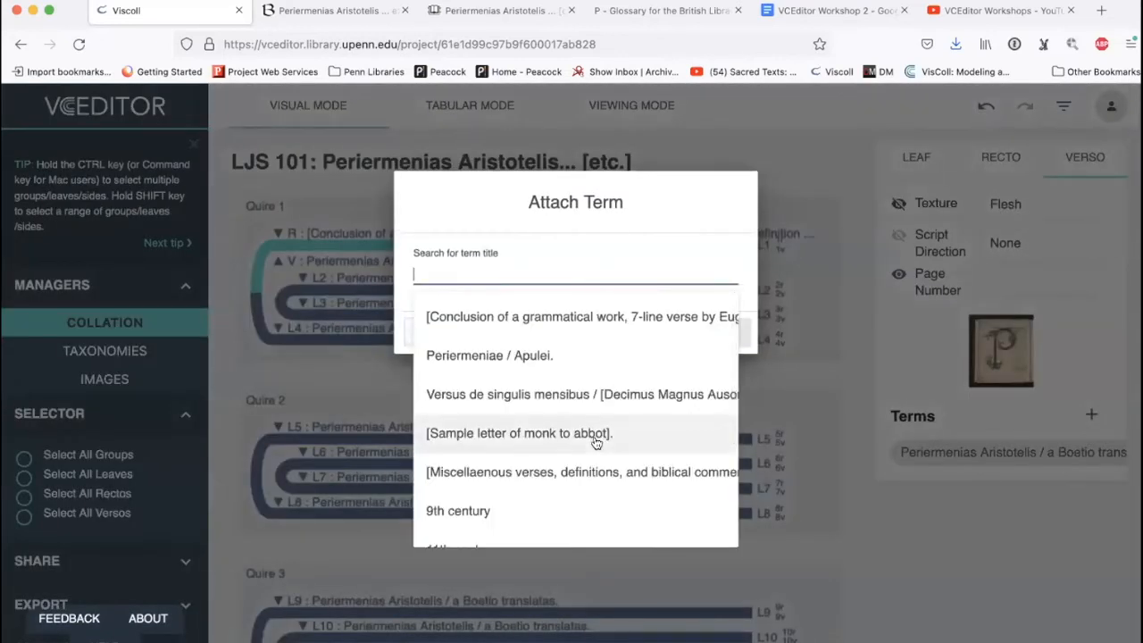
{"action": "scroll", "coordinate": [596, 443], "scroll_direction": "down", "scroll_amount": 3}
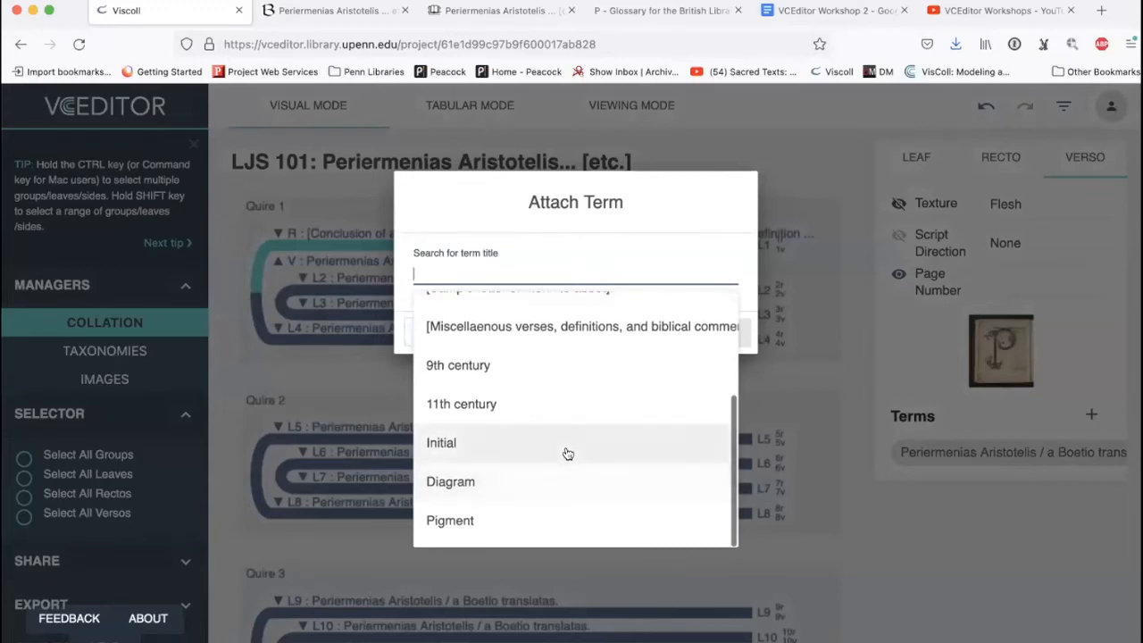
{"action": "left_click", "coordinate": [566, 453]}
{"action": "left_click", "coordinate": [659, 331]}
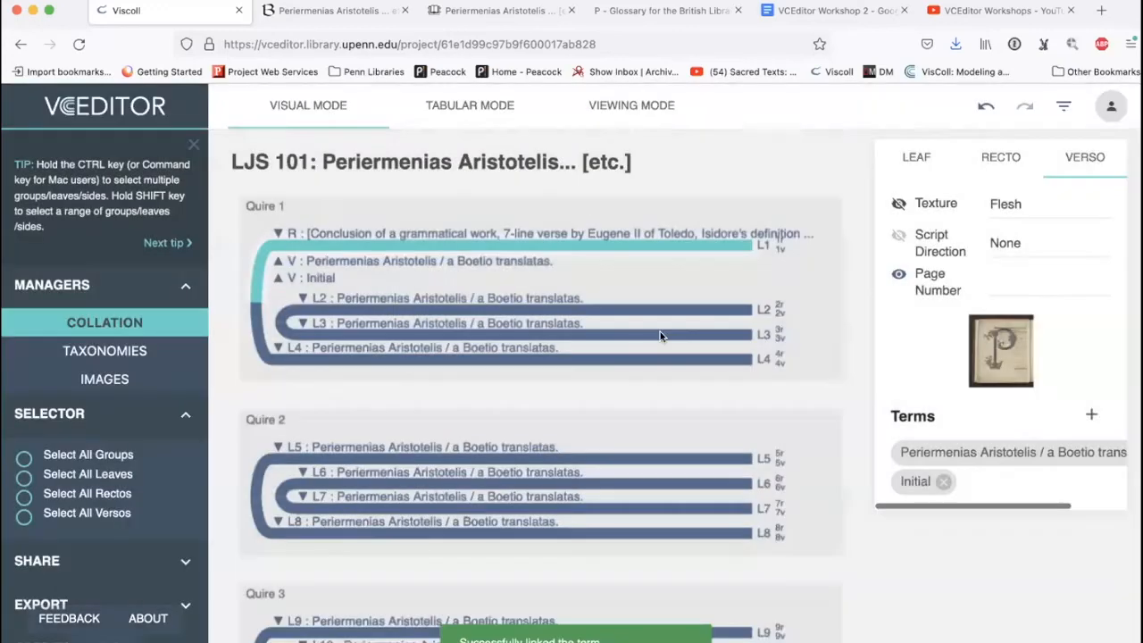
- Attach the Pigment term to the verso of leaf 1 in Quire 1
{"action": "left_click", "coordinate": [1093, 415]}
{"action": "left_click", "coordinate": [633, 268]}
{"action": "scroll", "coordinate": [544, 449], "scroll_direction": "down", "scroll_amount": 5}
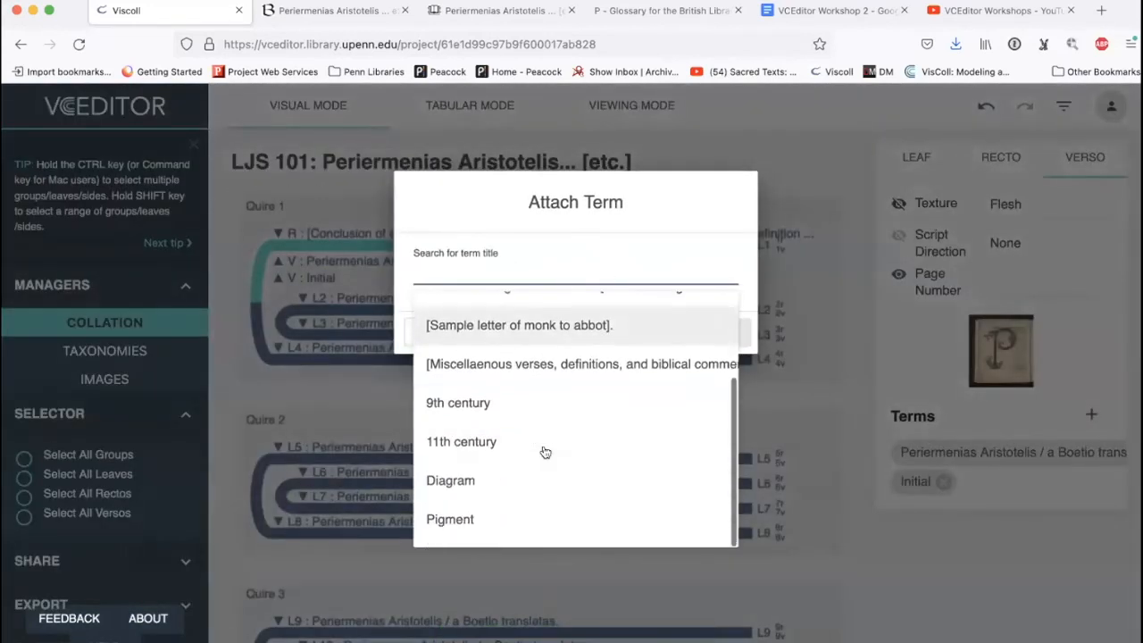
{"action": "left_click", "coordinate": [486, 518]}
{"action": "left_click", "coordinate": [683, 334]}
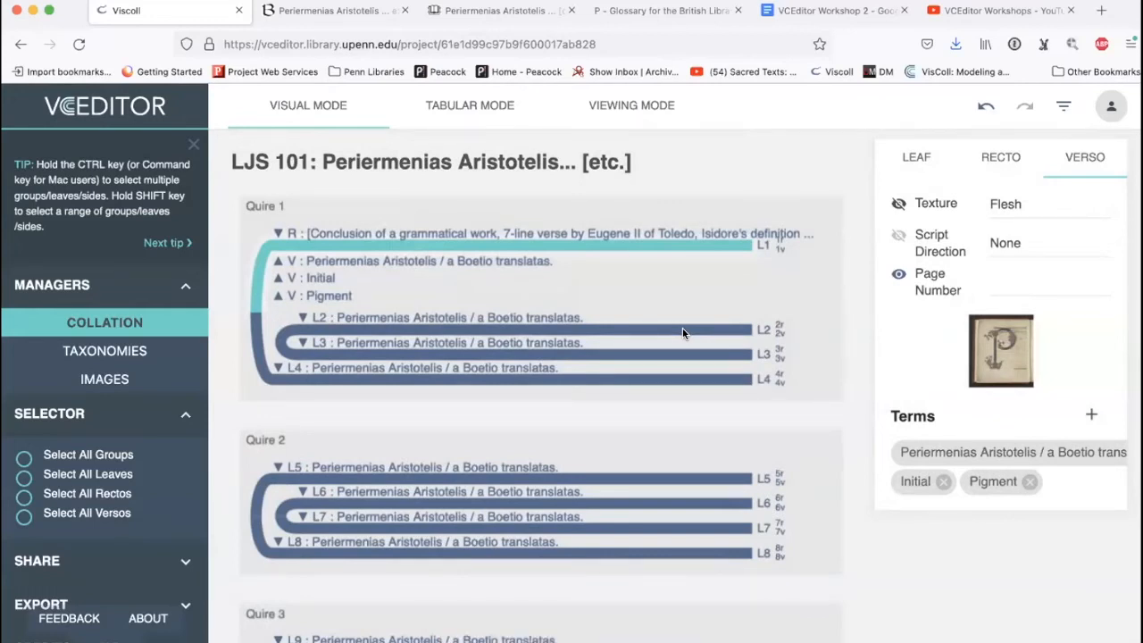
- Check the catalogue record's decoration notes for the next entry, and attach the Initial term to the recto of leaf 2 in Quire 1
{"action": "left_click", "coordinate": [326, 12]}
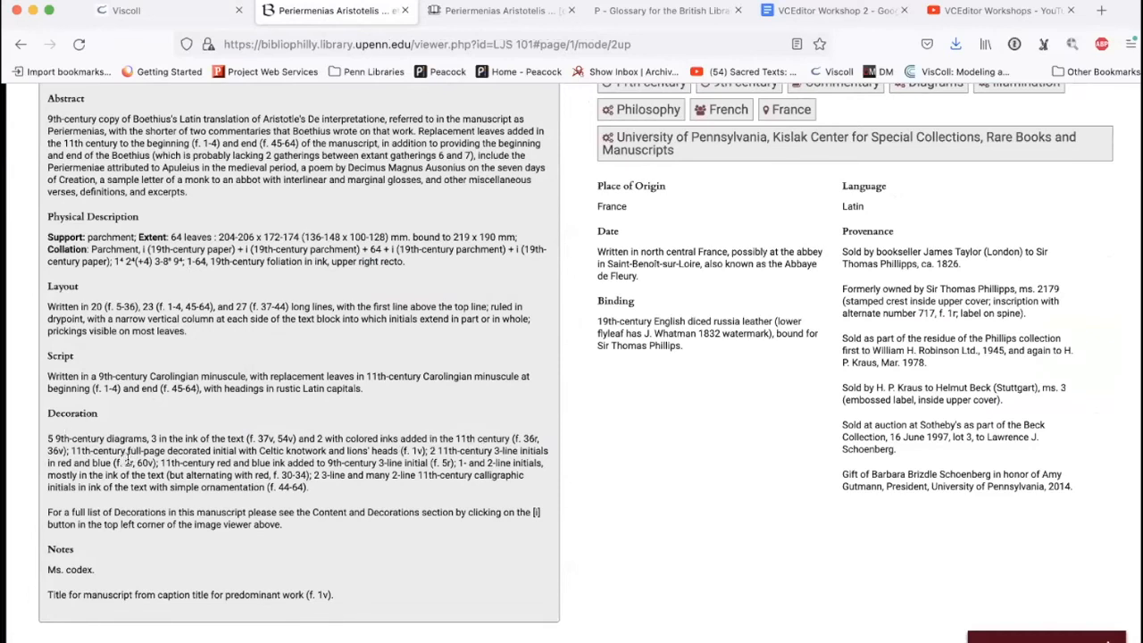
{"action": "left_click", "coordinate": [202, 13]}
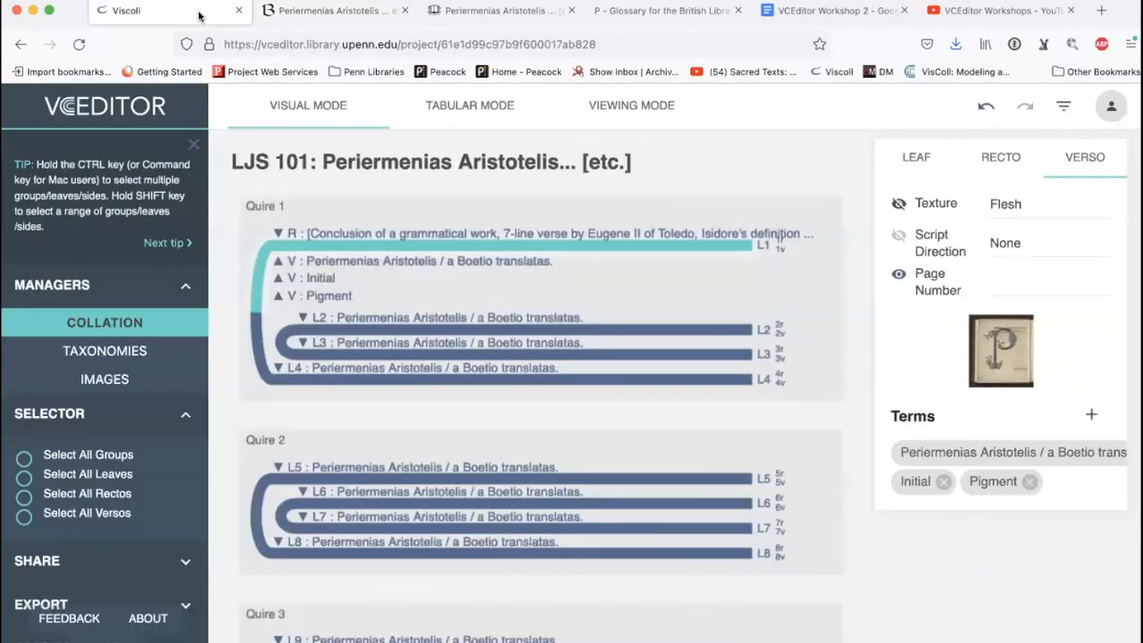
{"action": "left_click", "coordinate": [575, 329]}
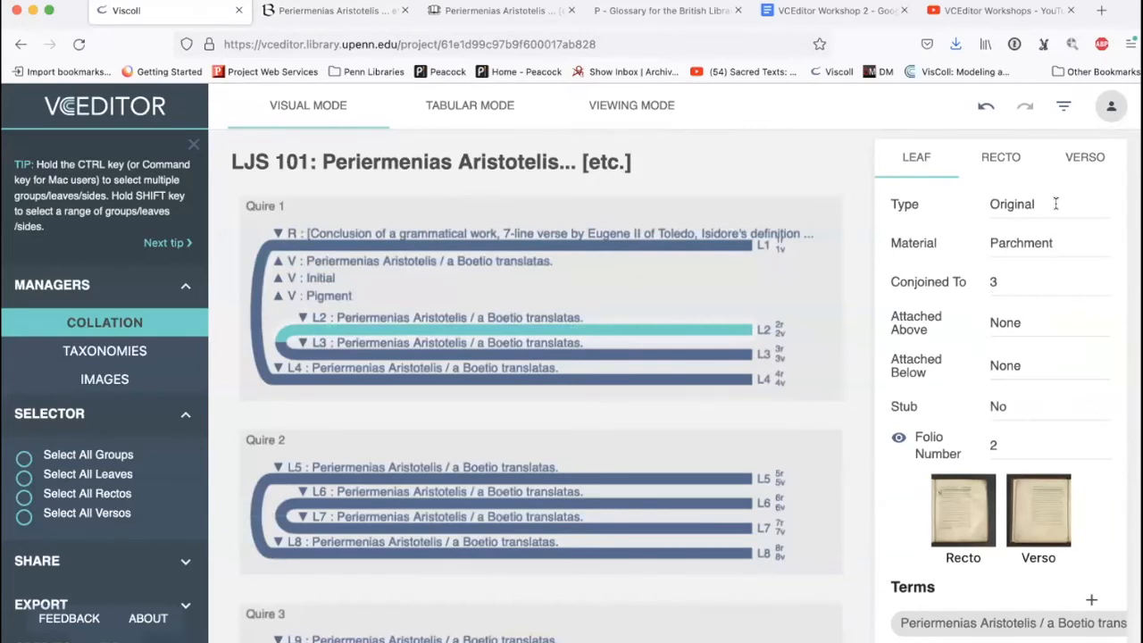
{"action": "left_click", "coordinate": [348, 12]}
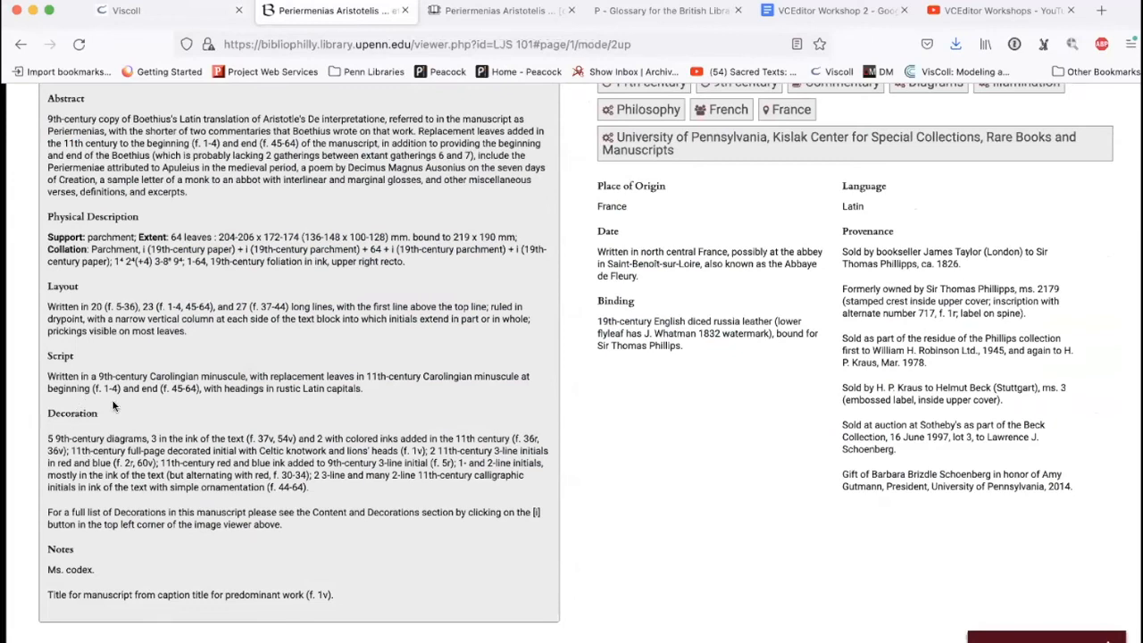
{"action": "left_click", "coordinate": [165, 20]}
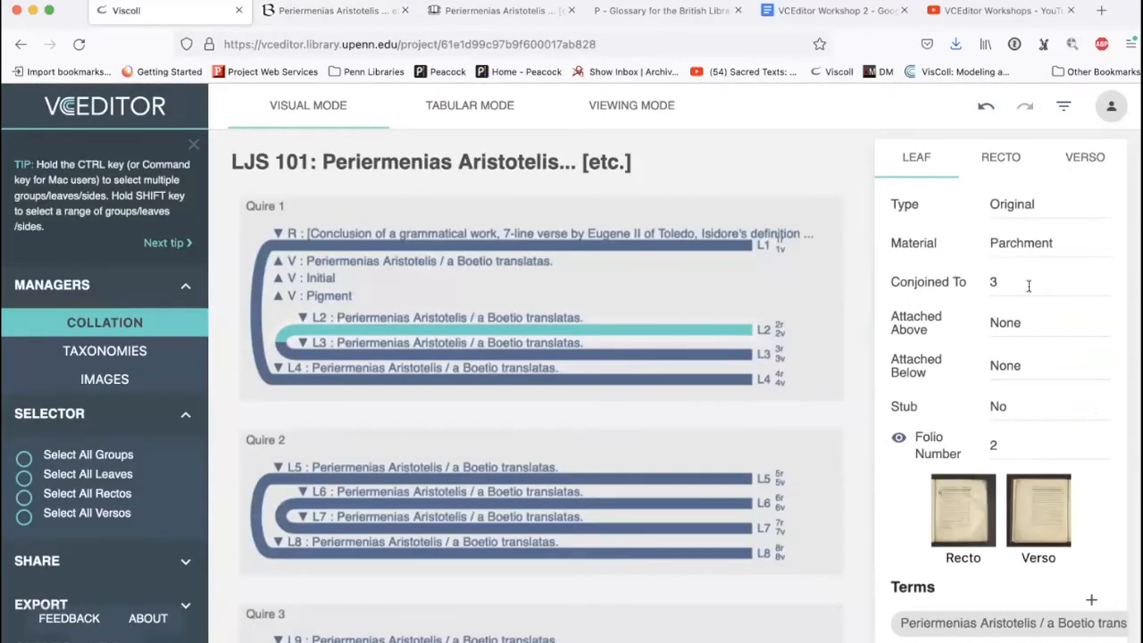
{"action": "left_click", "coordinate": [1004, 157]}
{"action": "left_click", "coordinate": [1087, 414]}
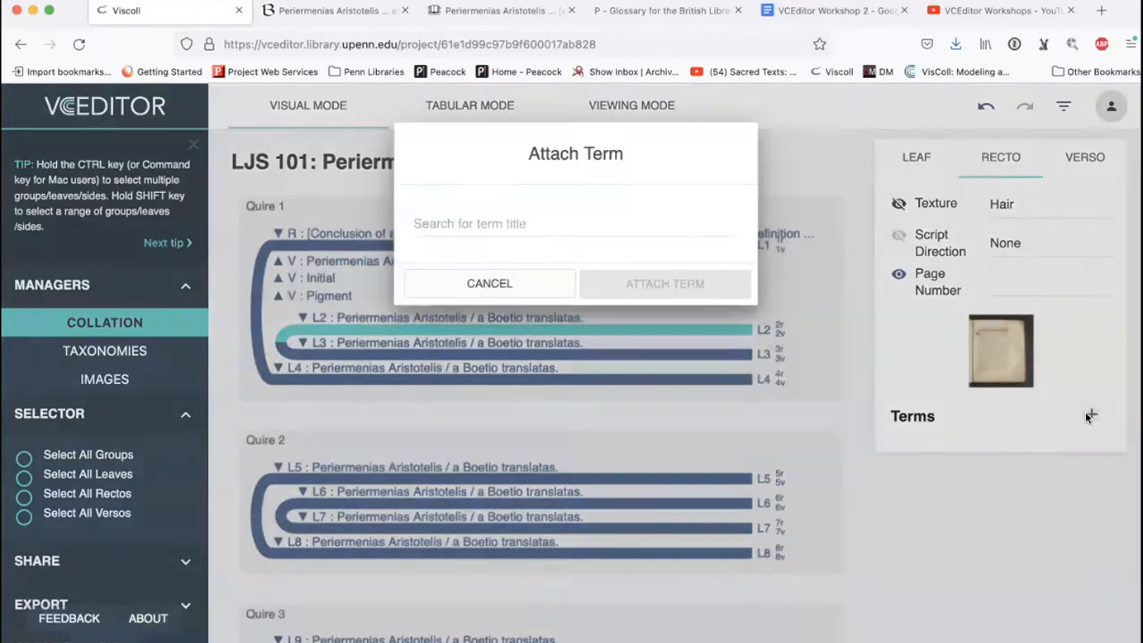
{"action": "left_click", "coordinate": [633, 261]}
{"action": "scroll", "coordinate": [583, 442], "scroll_direction": "down", "scroll_amount": 3}
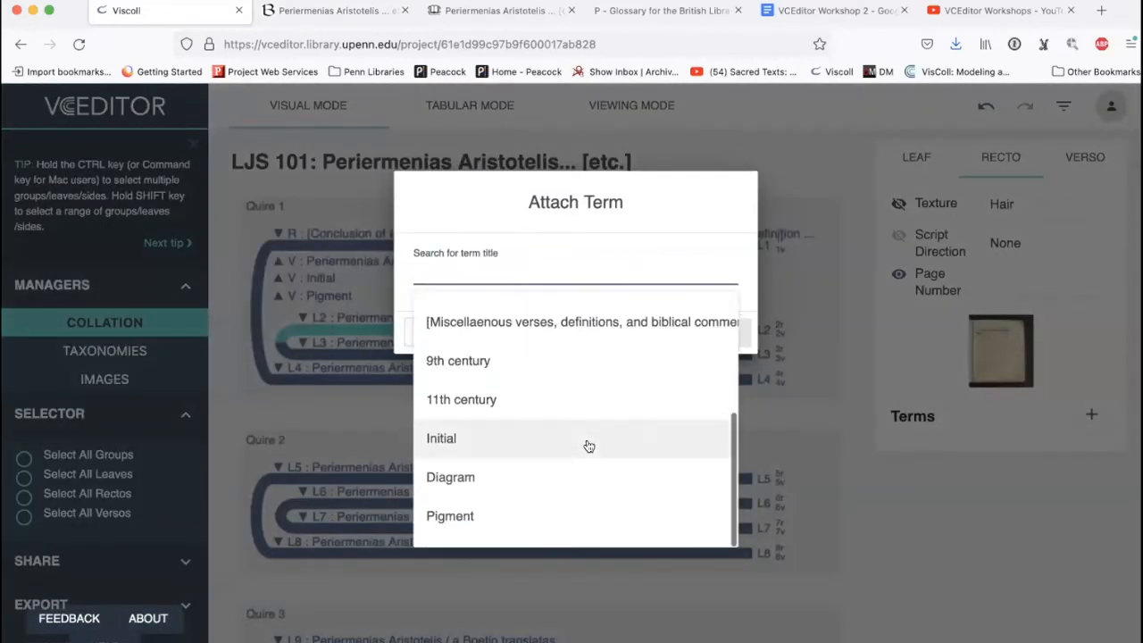
{"action": "left_click", "coordinate": [544, 448]}
{"action": "left_click", "coordinate": [671, 345]}
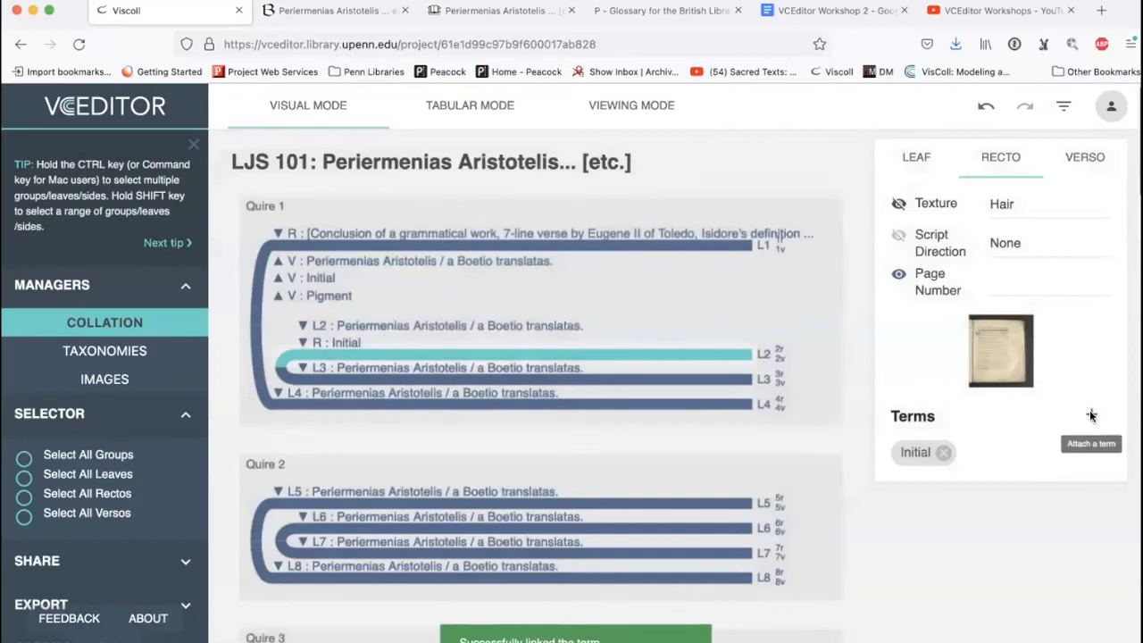
- Attach the Pigment term to the recto of leaf 2 in Quire 1
{"action": "left_click", "coordinate": [1089, 414]}
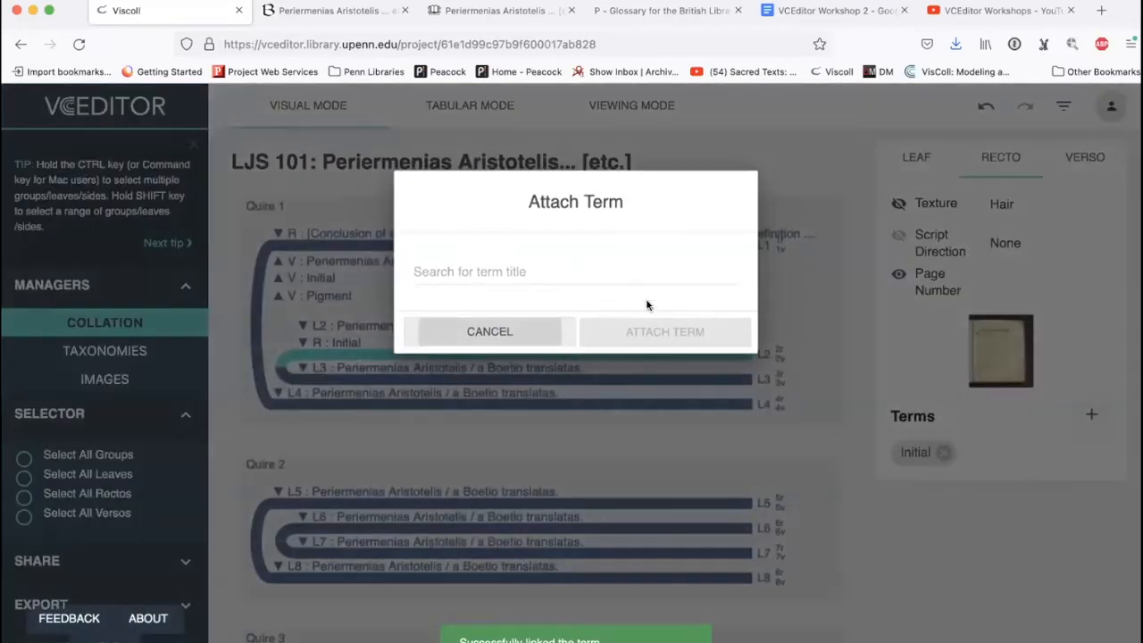
{"action": "left_click", "coordinate": [572, 268]}
{"action": "scroll", "coordinate": [473, 500], "scroll_direction": "down", "scroll_amount": 5}
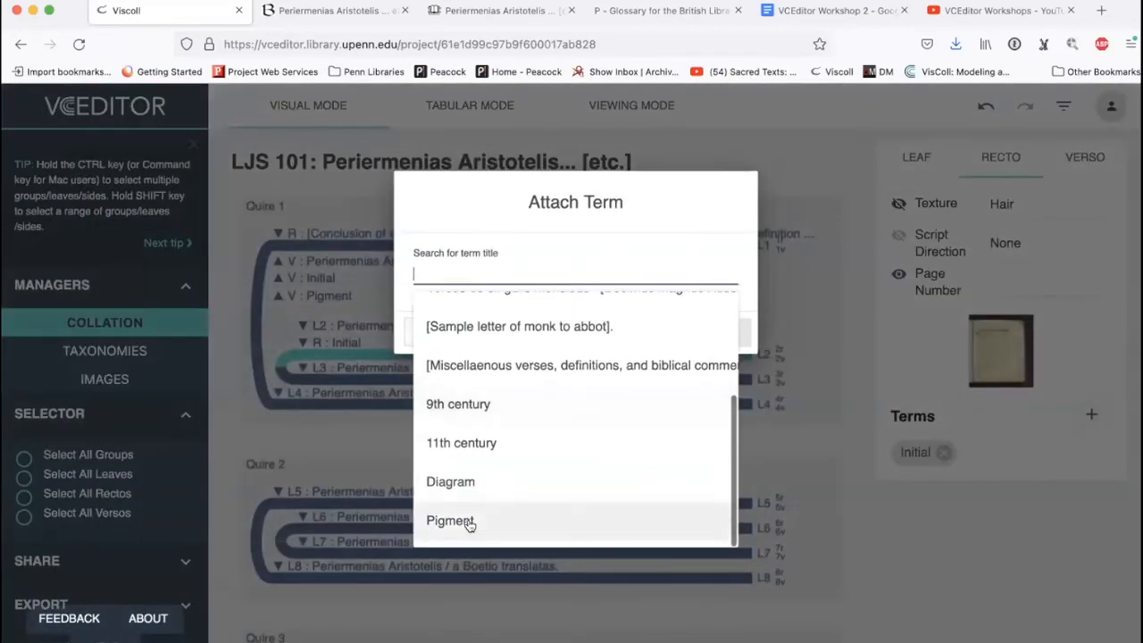
{"action": "left_click", "coordinate": [470, 520]}
{"action": "left_click", "coordinate": [721, 332]}
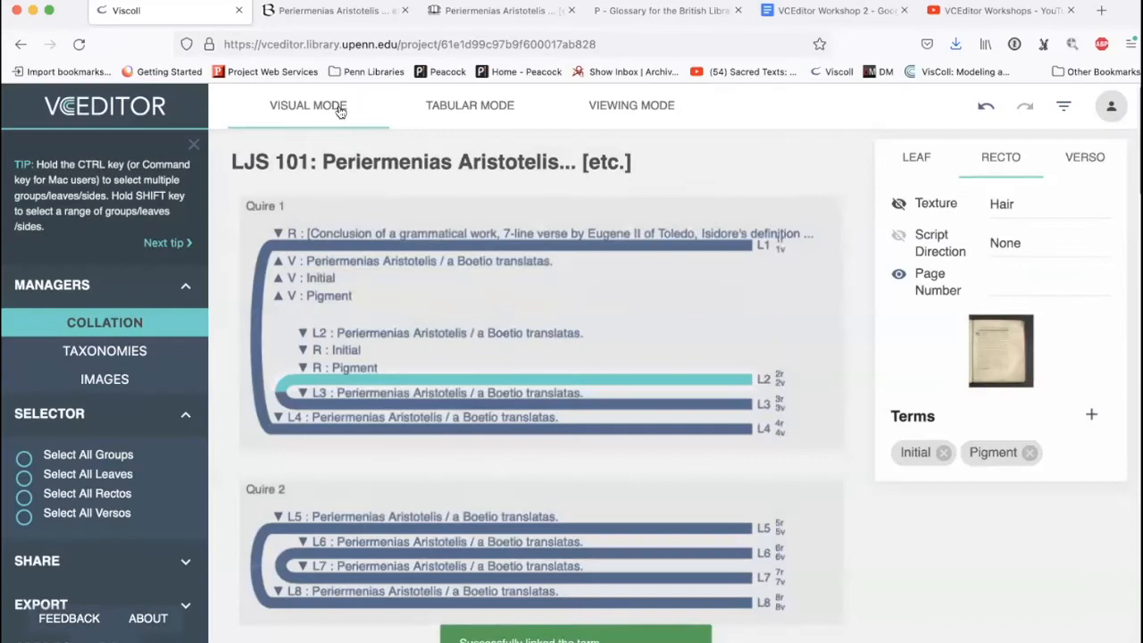
- Check the catalogue record again and attach the Initial term to the verso of leaf 60 in Quire 9
{"action": "left_click", "coordinate": [330, 10]}
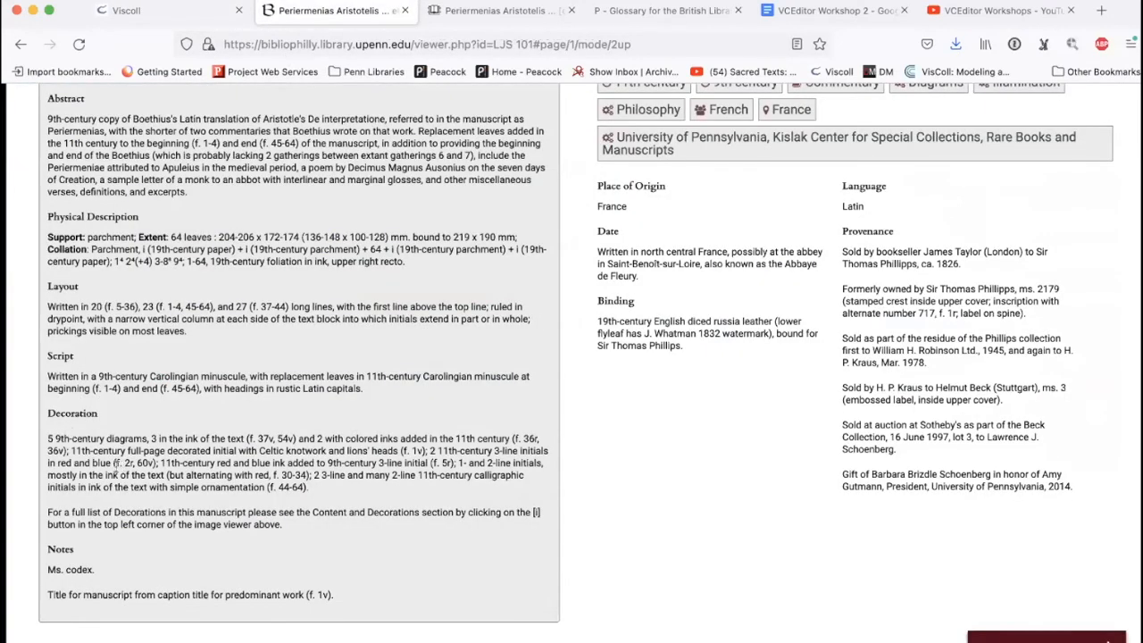
{"action": "left_click", "coordinate": [188, 13]}
{"action": "scroll", "coordinate": [374, 359], "scroll_direction": "down", "scroll_amount": 20}
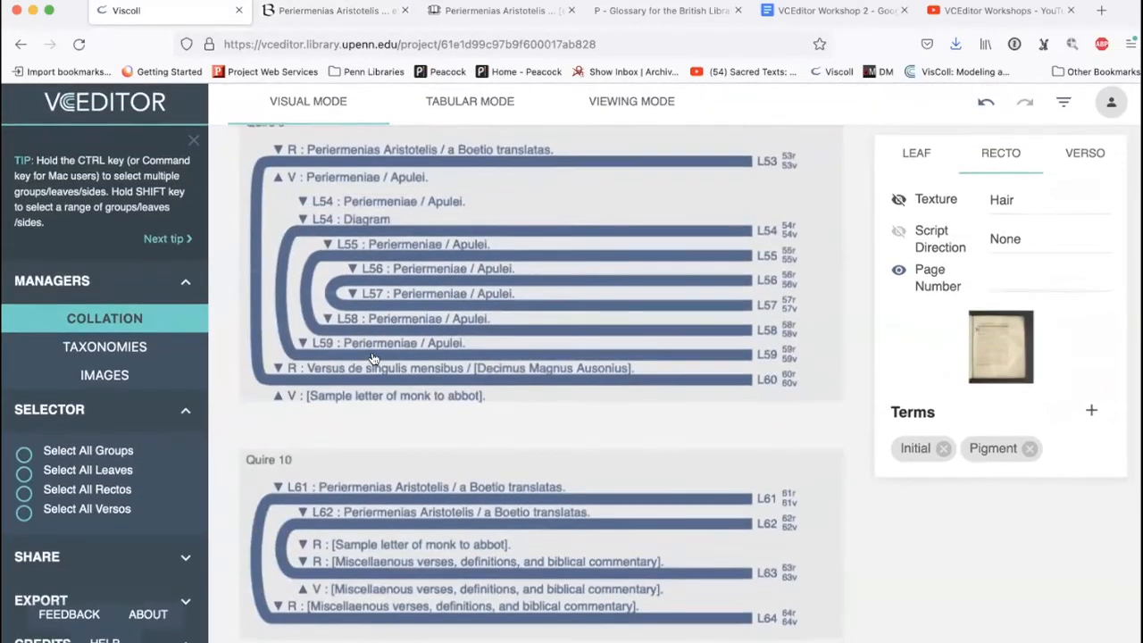
{"action": "left_click", "coordinate": [544, 384]}
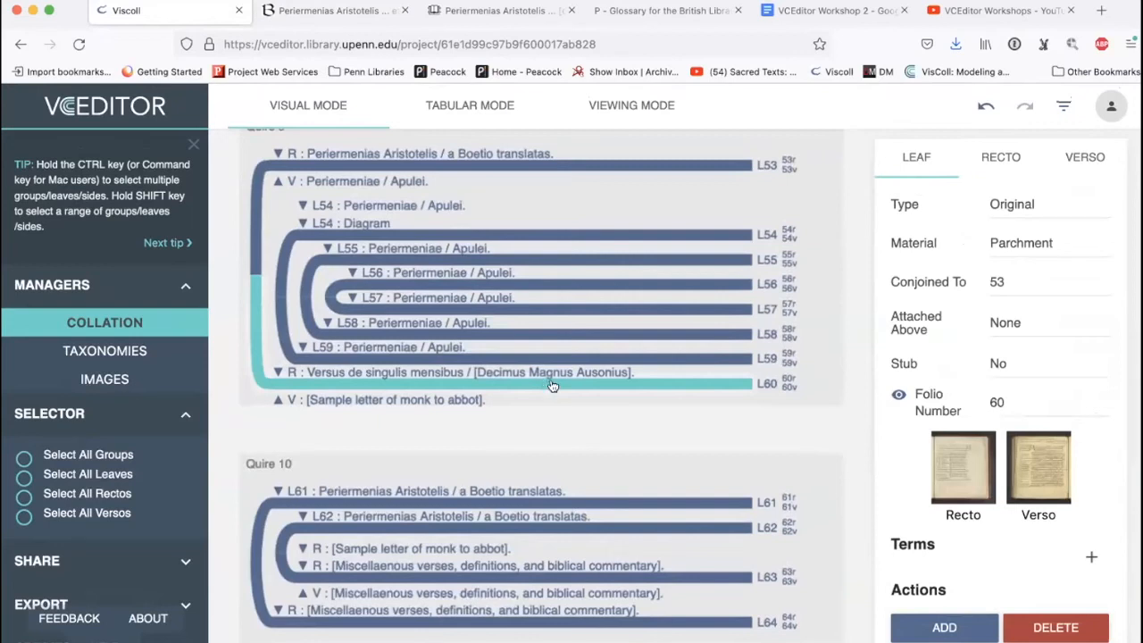
{"action": "left_click", "coordinate": [1084, 159]}
{"action": "left_click", "coordinate": [1090, 415]}
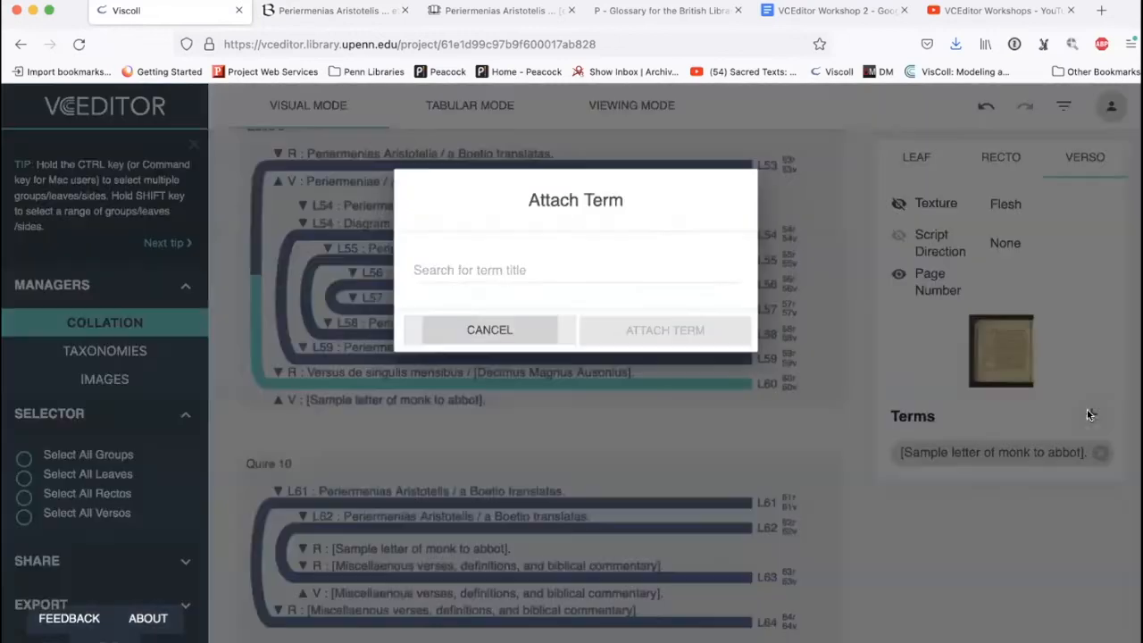
{"action": "left_click", "coordinate": [564, 260]}
{"action": "scroll", "coordinate": [575, 464], "scroll_direction": "down", "scroll_amount": 3}
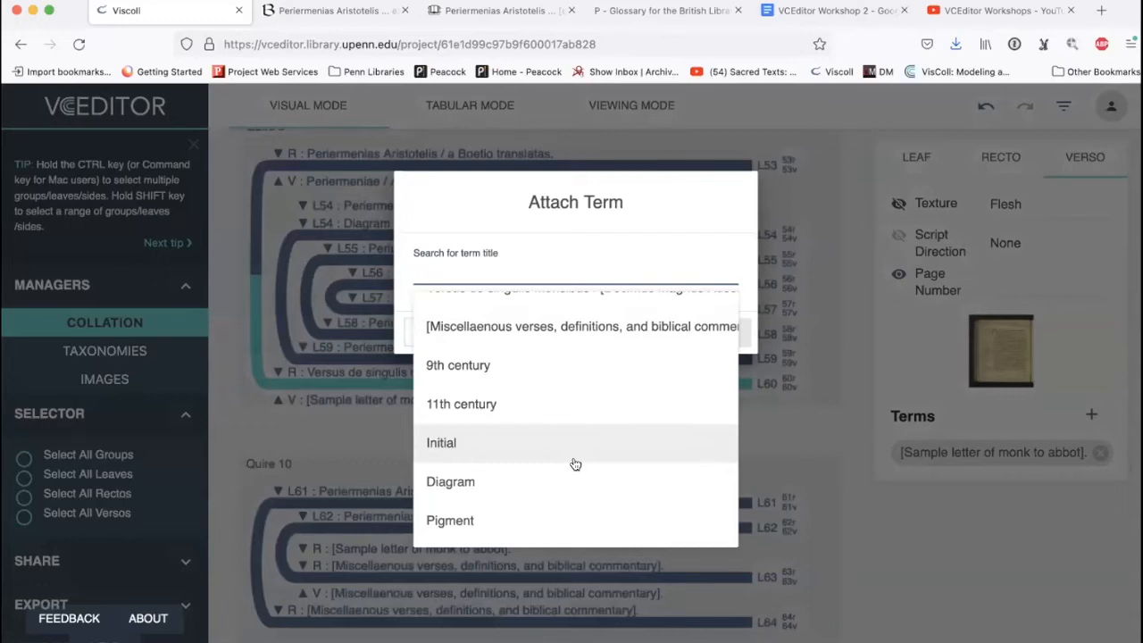
{"action": "left_click", "coordinate": [566, 447]}
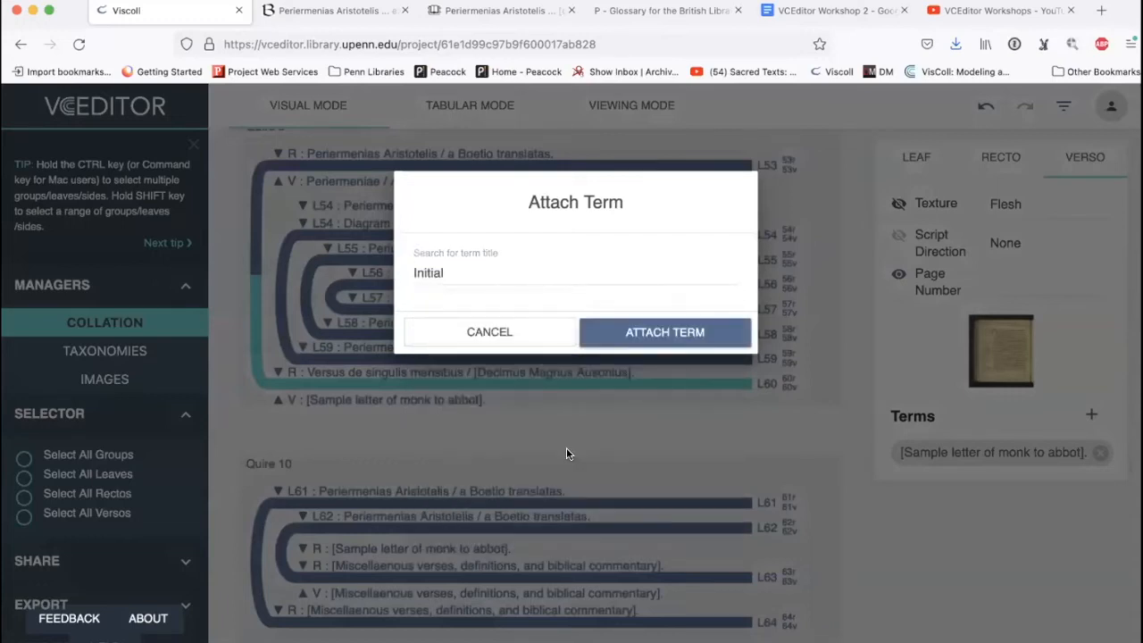
{"action": "left_click", "coordinate": [652, 332]}
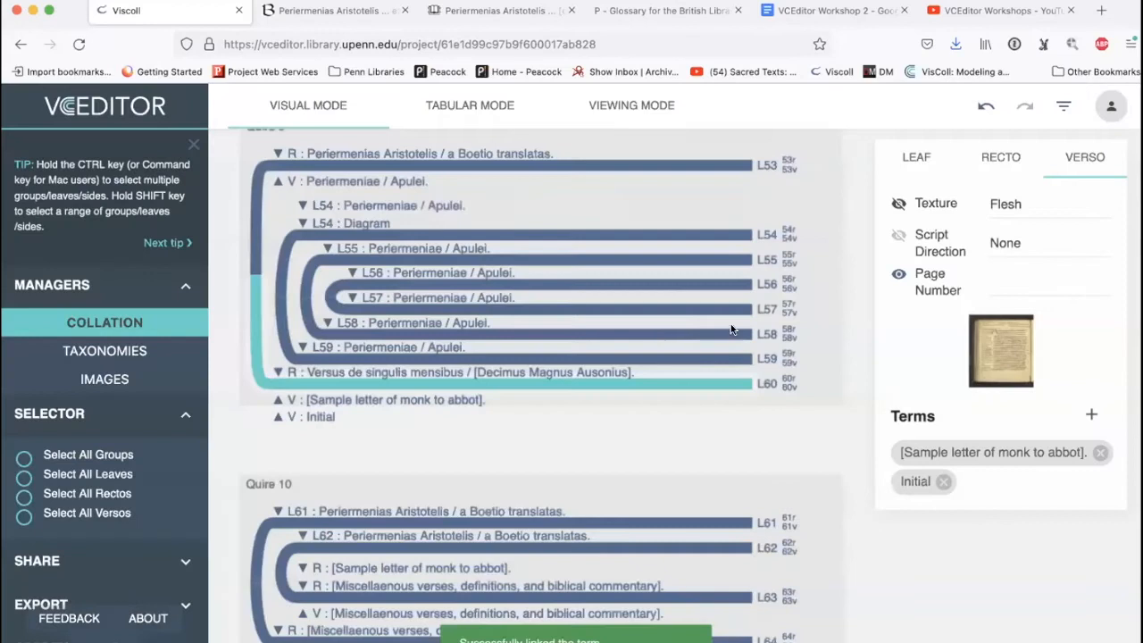
- Attach the Pigment term to the verso of leaf 60 in Quire 9
{"action": "left_click", "coordinate": [1090, 413]}
{"action": "left_click", "coordinate": [541, 259]}
{"action": "scroll", "coordinate": [530, 395], "scroll_direction": "down", "scroll_amount": 1}
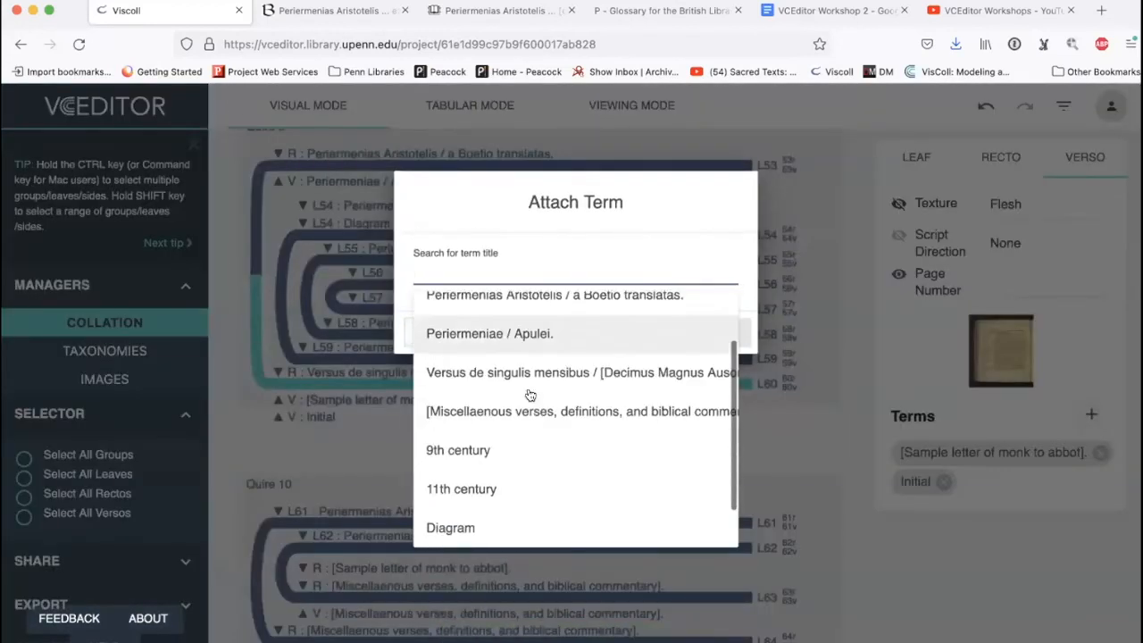
{"action": "scroll", "coordinate": [530, 395], "scroll_direction": "down", "scroll_amount": 1}
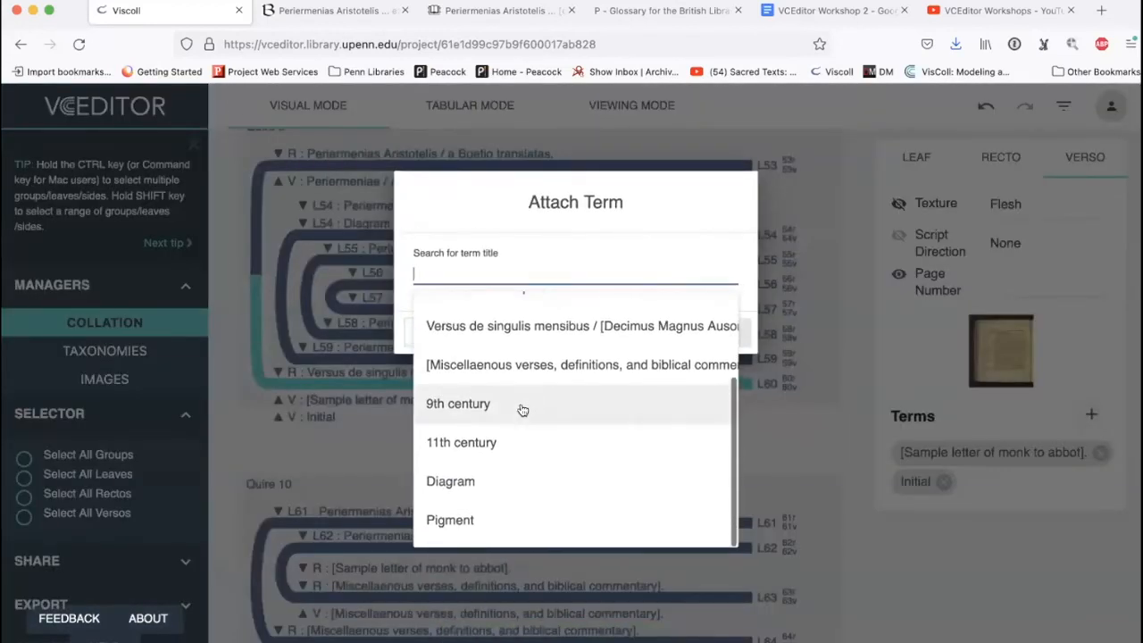
{"action": "left_click", "coordinate": [463, 518]}
{"action": "left_click", "coordinate": [668, 327]}
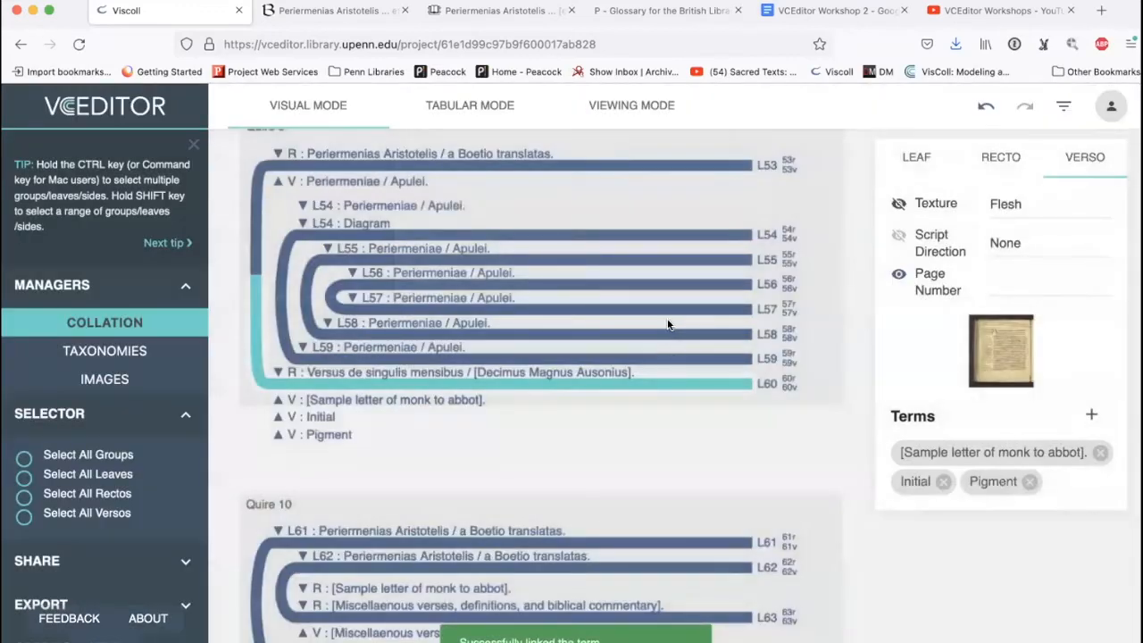
- Look up the next decoration entry in the catalogue record, and attach the Initial term to the recto of leaf 5 in Quire 2
{"action": "left_click", "coordinate": [321, 18]}
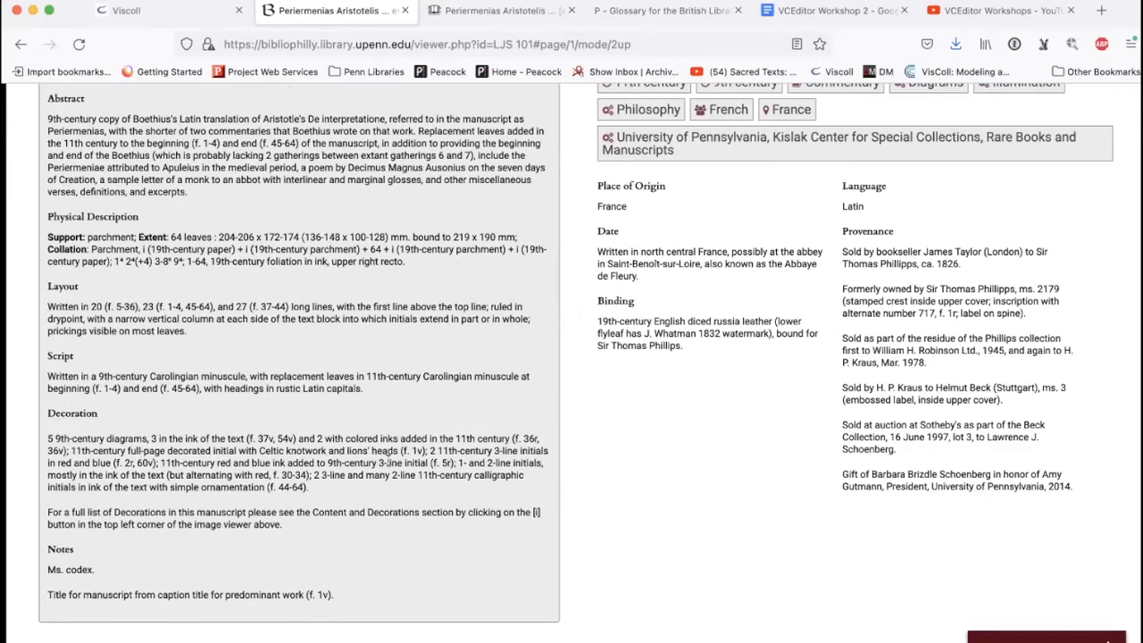
{"action": "left_click", "coordinate": [170, 10]}
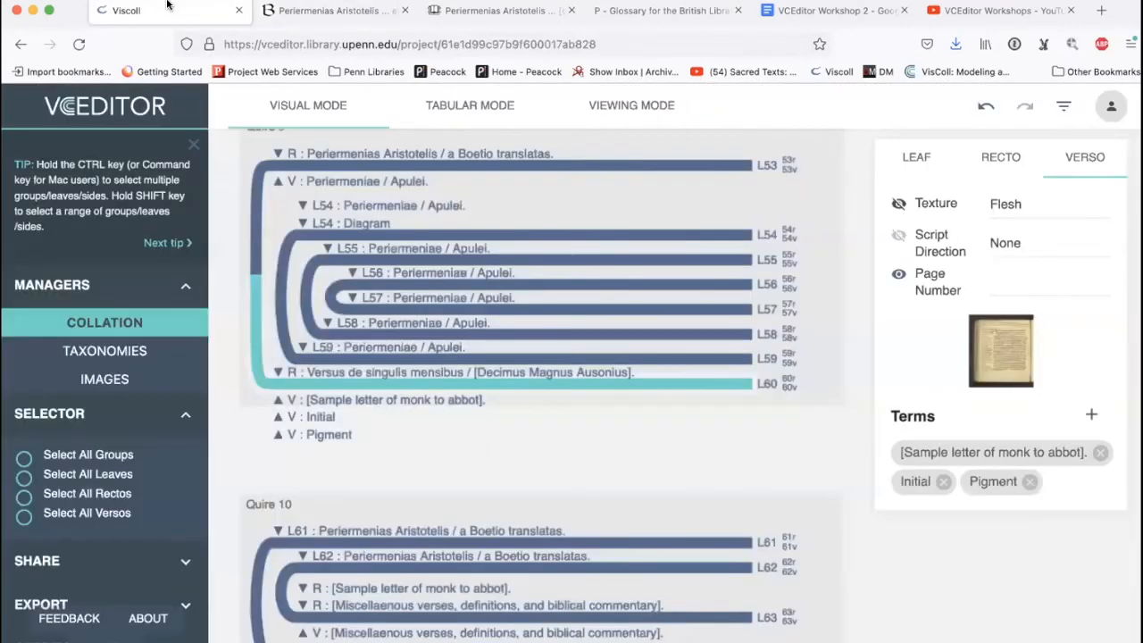
{"action": "scroll", "coordinate": [701, 274], "scroll_direction": "up", "scroll_amount": 20}
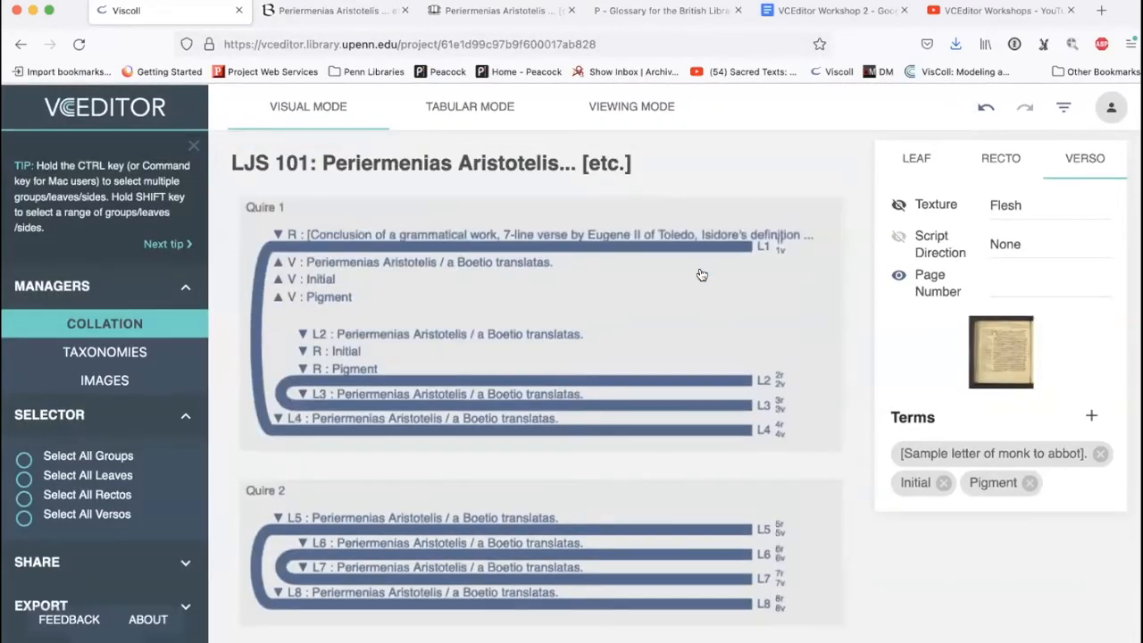
{"action": "scroll", "coordinate": [702, 274], "scroll_direction": "down", "scroll_amount": 1}
{"action": "left_click", "coordinate": [705, 356]}
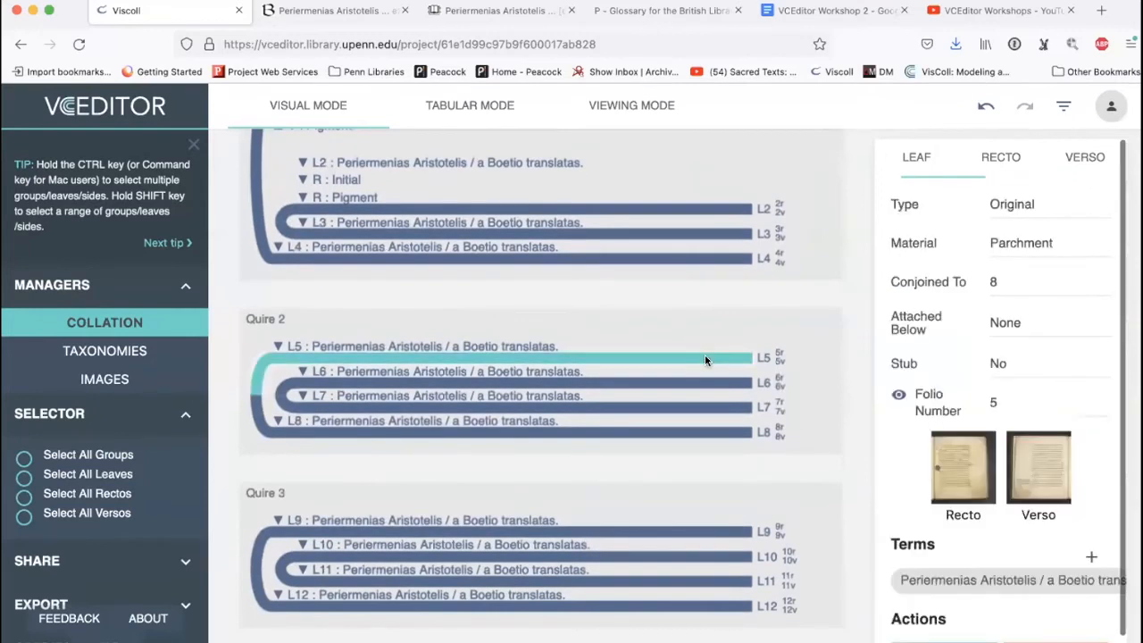
{"action": "left_click", "coordinate": [1000, 160]}
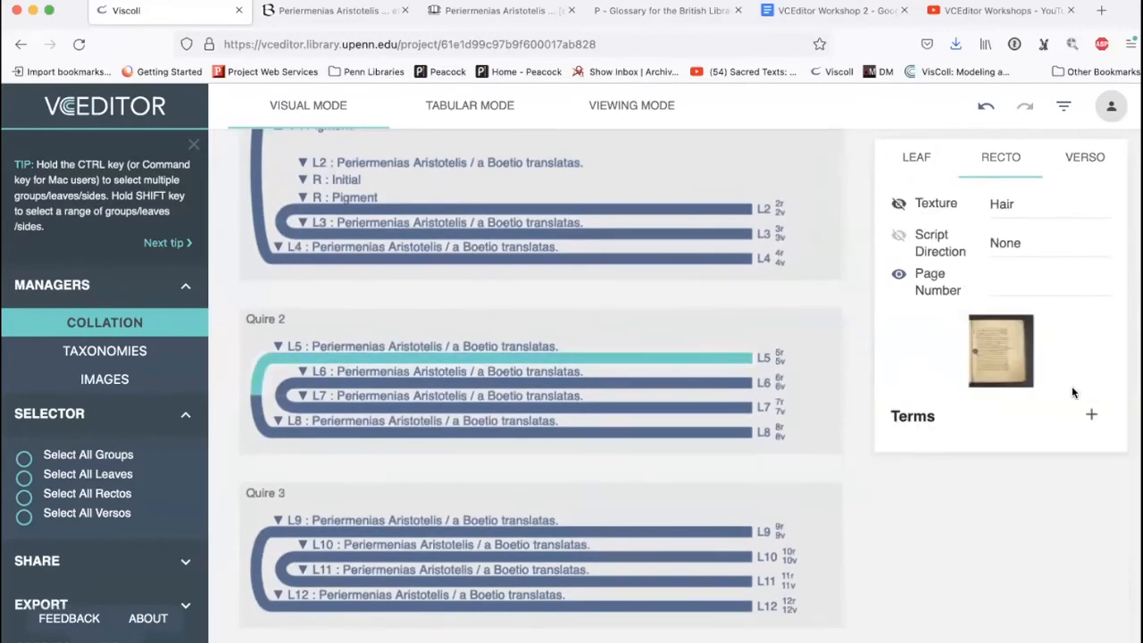
{"action": "left_click", "coordinate": [1090, 415]}
{"action": "left_click", "coordinate": [632, 271]}
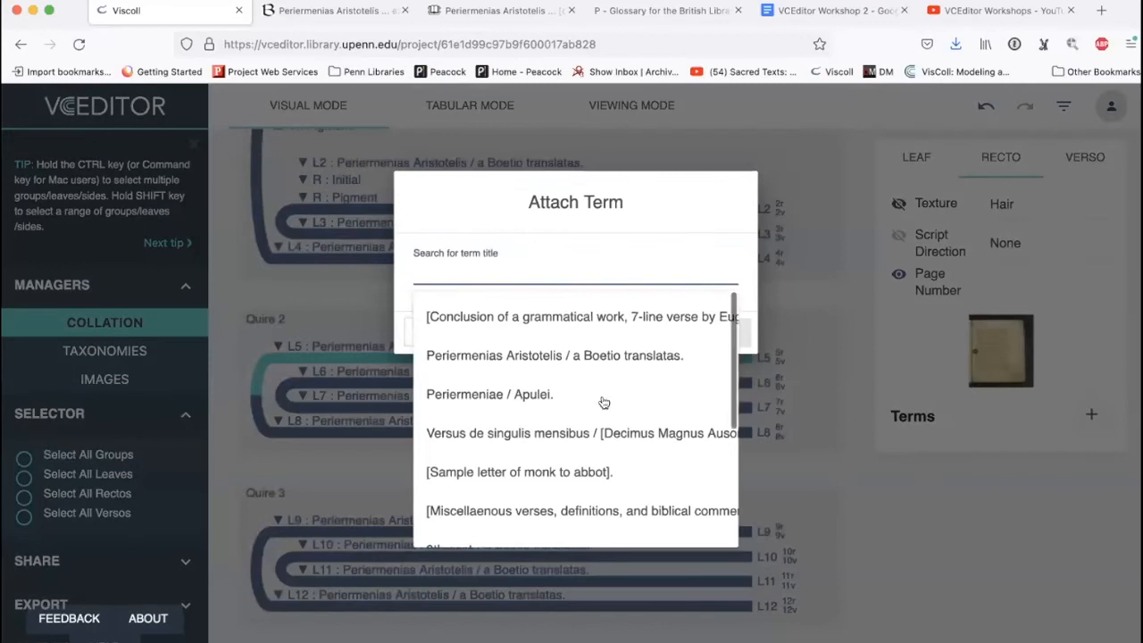
{"action": "scroll", "coordinate": [599, 423], "scroll_direction": "down", "scroll_amount": 3}
{"action": "left_click", "coordinate": [545, 439]}
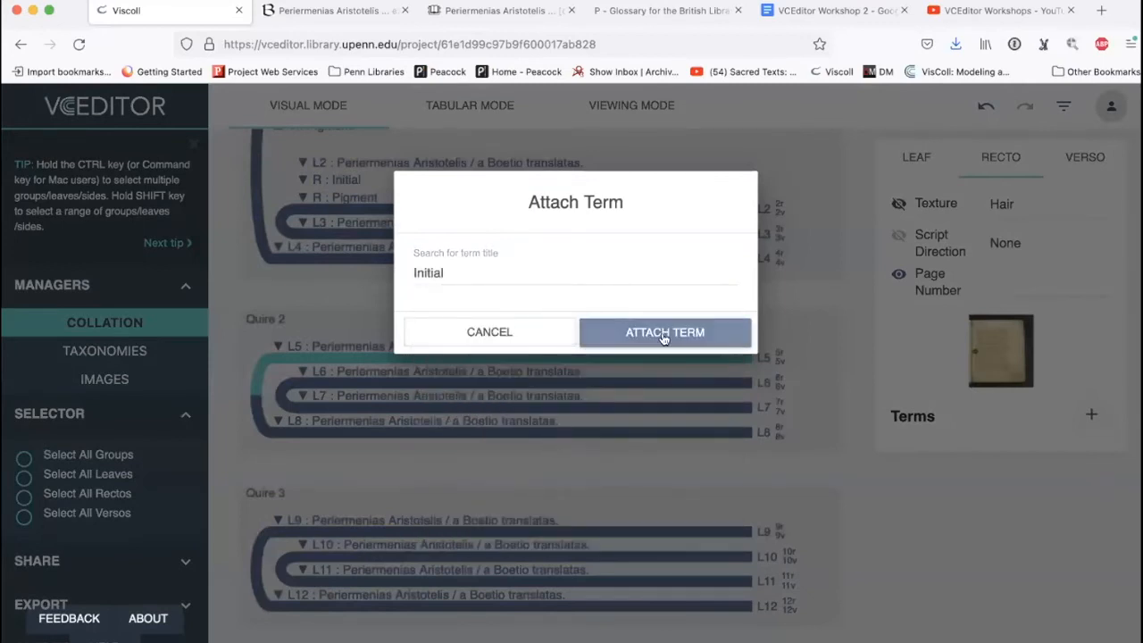
{"action": "left_click", "coordinate": [664, 334]}
- Attach the Pigment term to the recto of leaf 5 in Quire 2
{"action": "left_click", "coordinate": [1090, 415]}
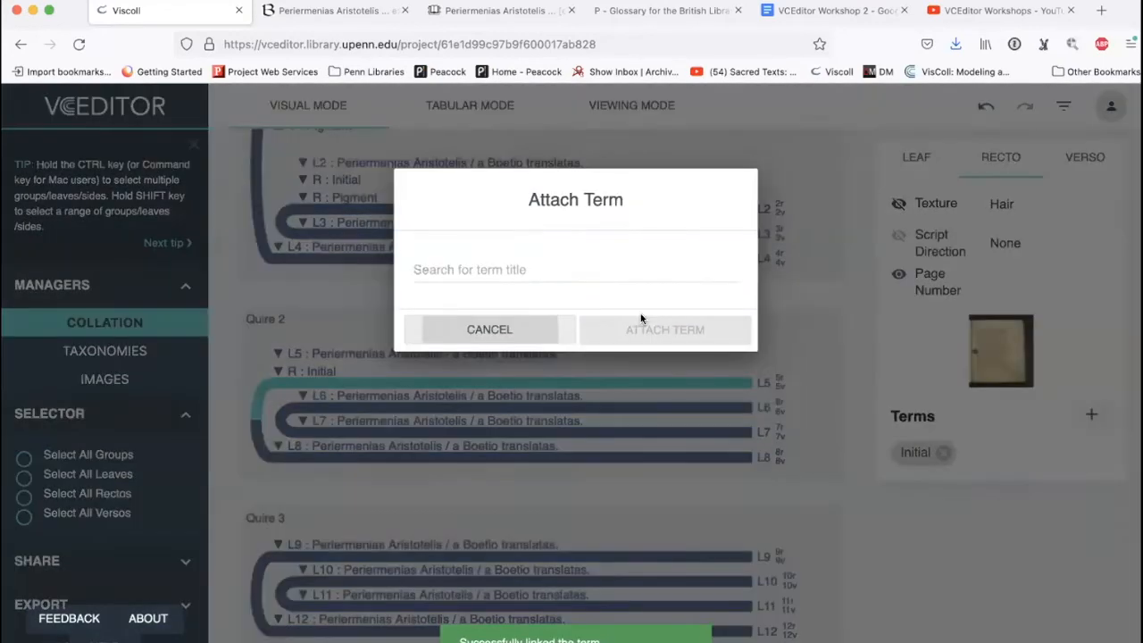
{"action": "left_click", "coordinate": [553, 277]}
{"action": "scroll", "coordinate": [523, 451], "scroll_direction": "down", "scroll_amount": 3}
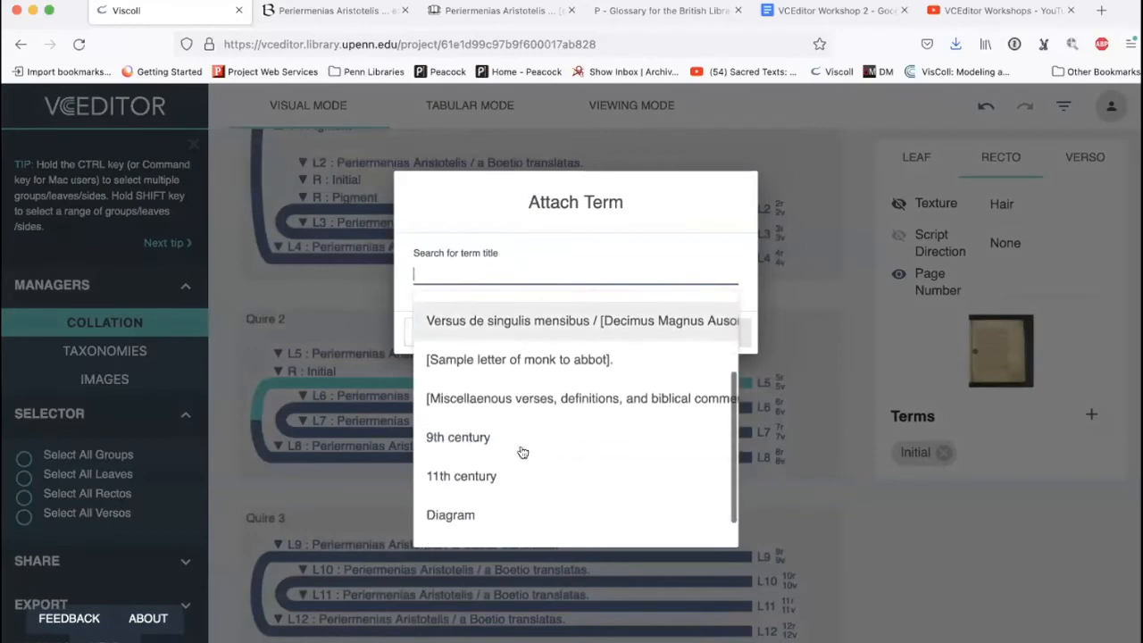
{"action": "left_click", "coordinate": [498, 523]}
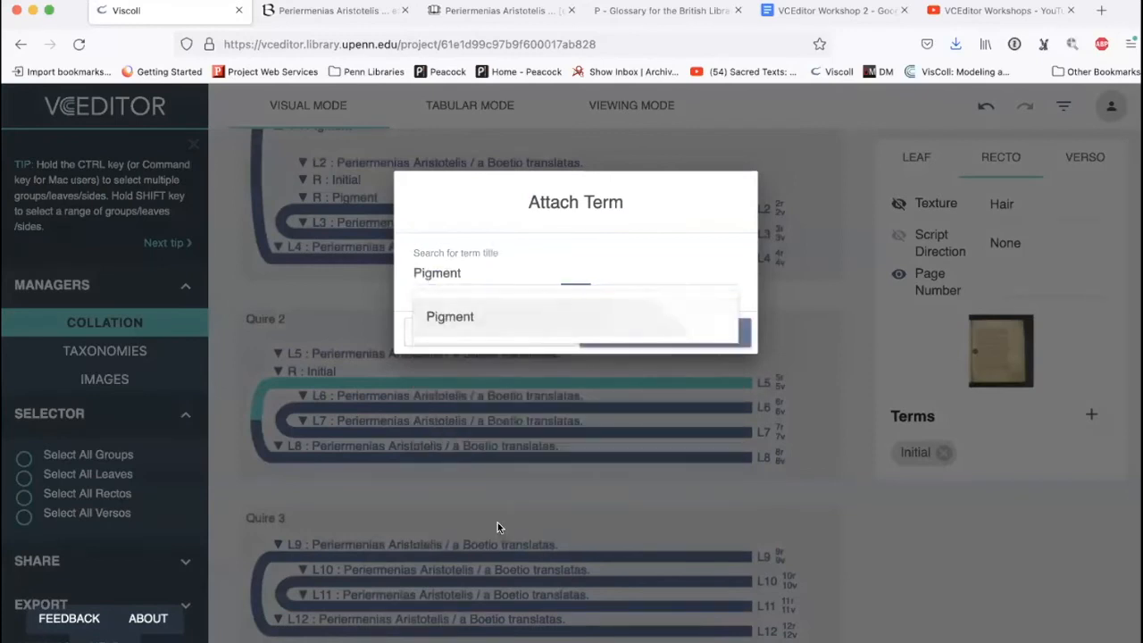
{"action": "left_click", "coordinate": [666, 349]}
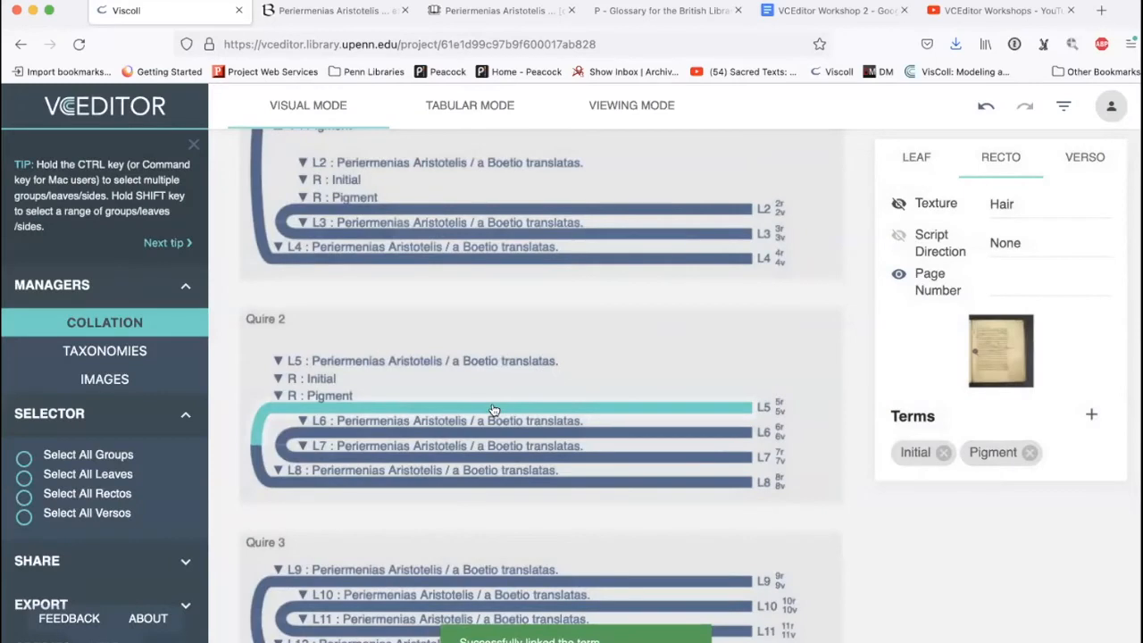
- Compare the catalogue's Decoration description with the terms attached across the quires of the collation model
{"action": "left_click", "coordinate": [308, 11]}
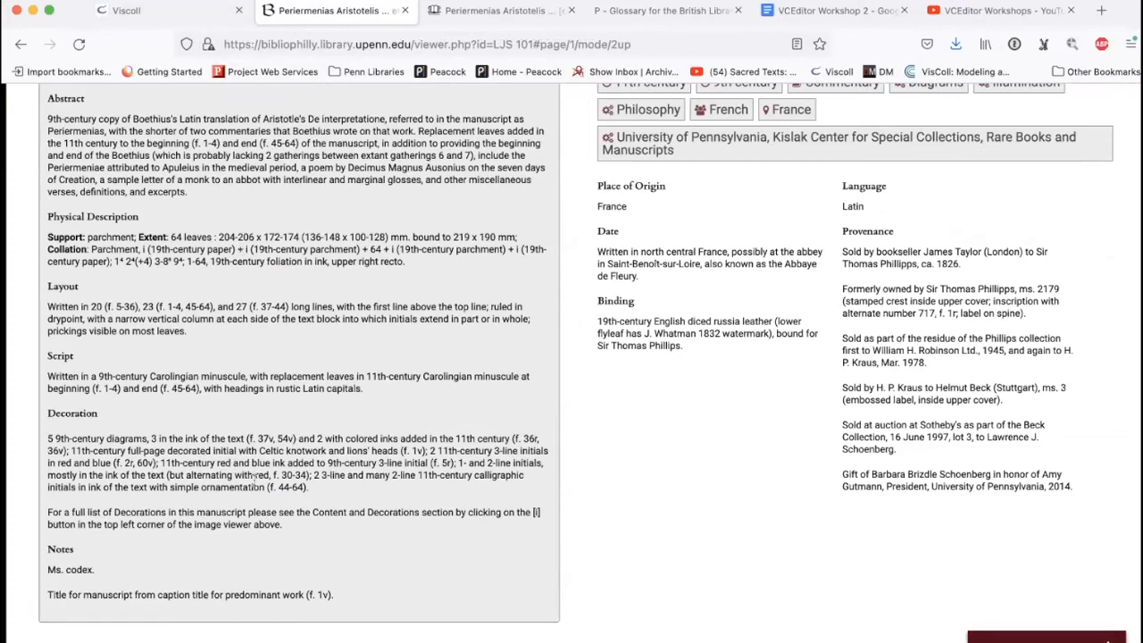
{"action": "left_click", "coordinate": [179, 9]}
{"action": "scroll", "coordinate": [403, 324], "scroll_direction": "down", "scroll_amount": 10}
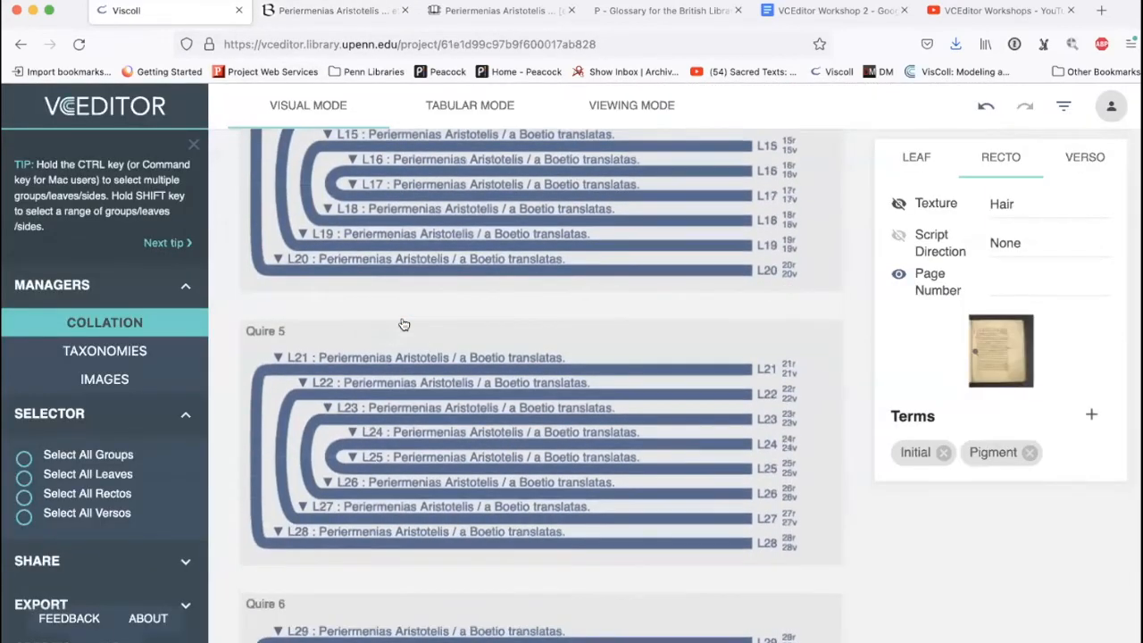
{"action": "scroll", "coordinate": [403, 324], "scroll_direction": "down", "scroll_amount": 12}
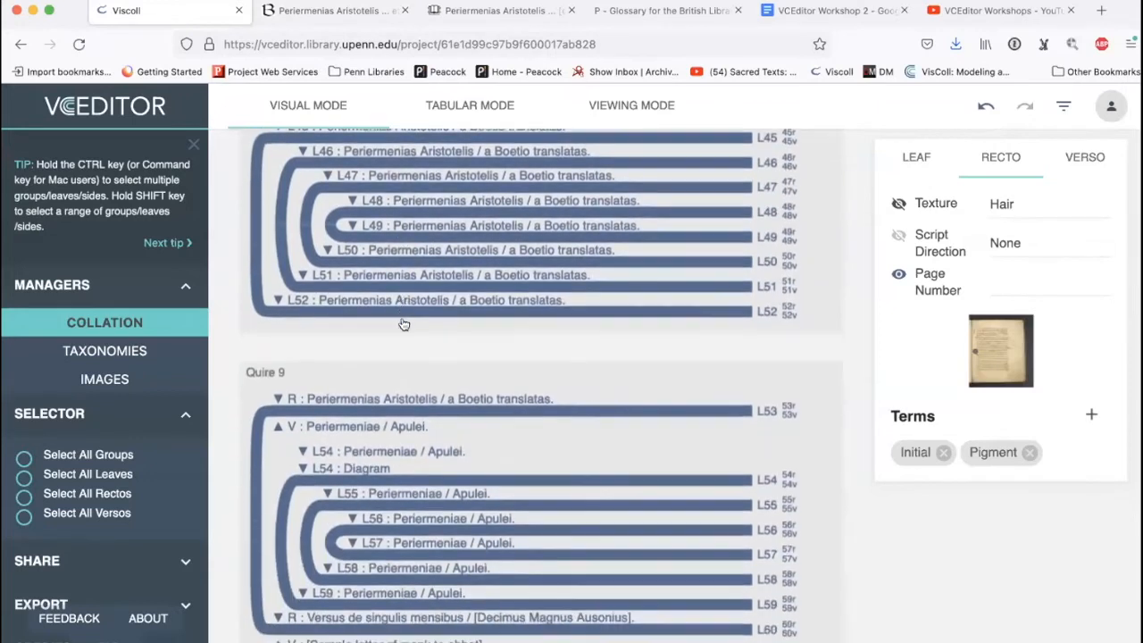
{"action": "scroll", "coordinate": [403, 324], "scroll_direction": "up", "scroll_amount": 4}
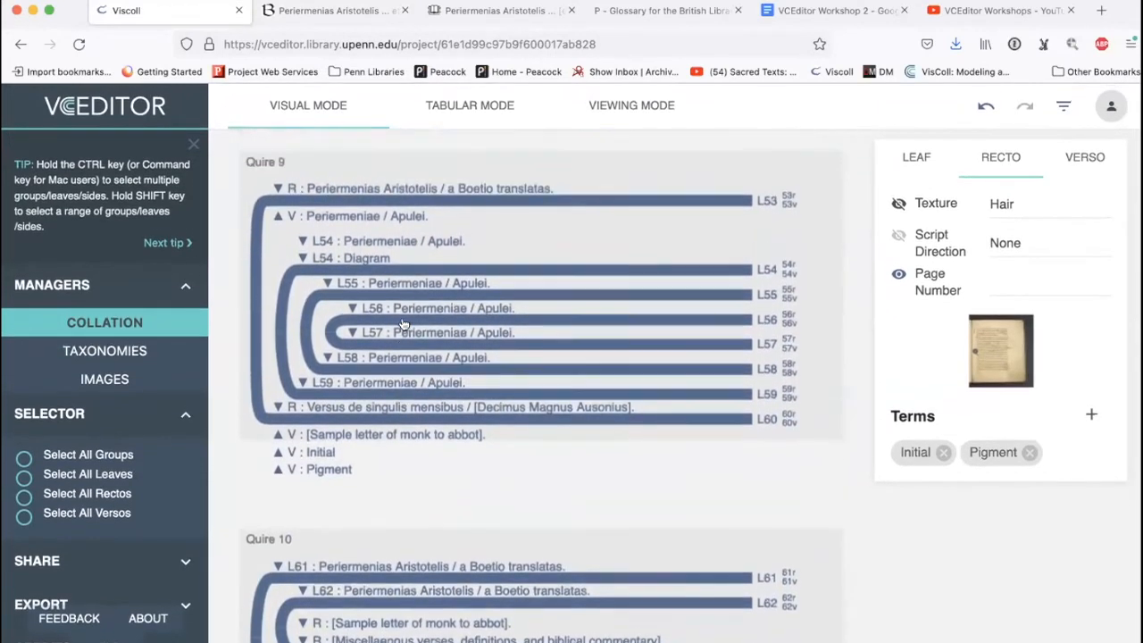
{"action": "scroll", "coordinate": [404, 324], "scroll_direction": "up", "scroll_amount": 6}
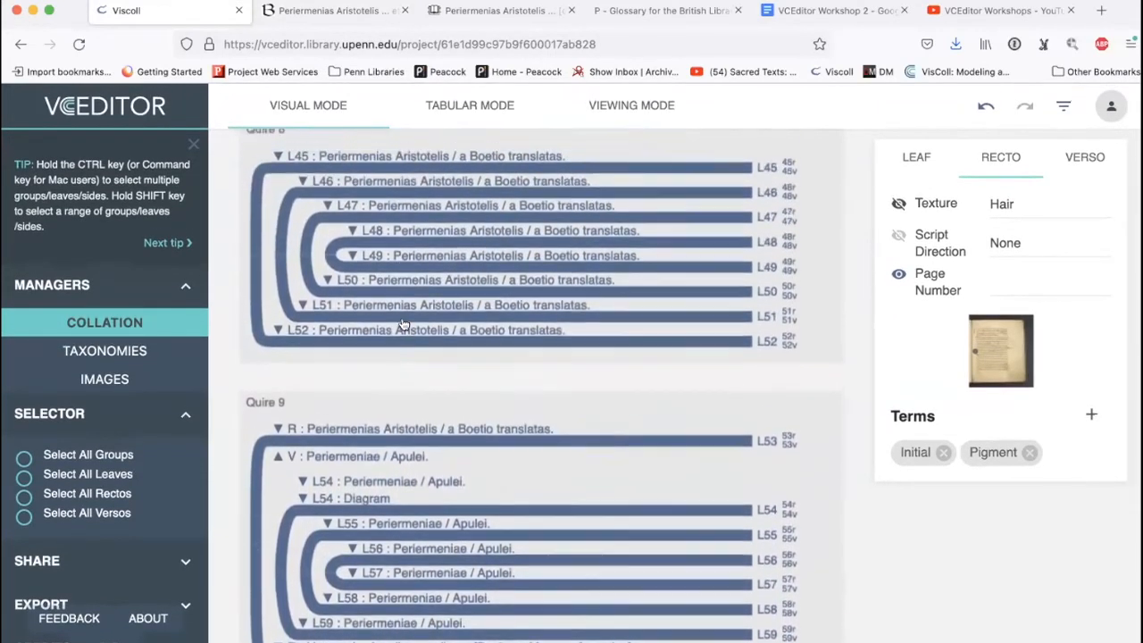
{"action": "left_click", "coordinate": [333, 10]}
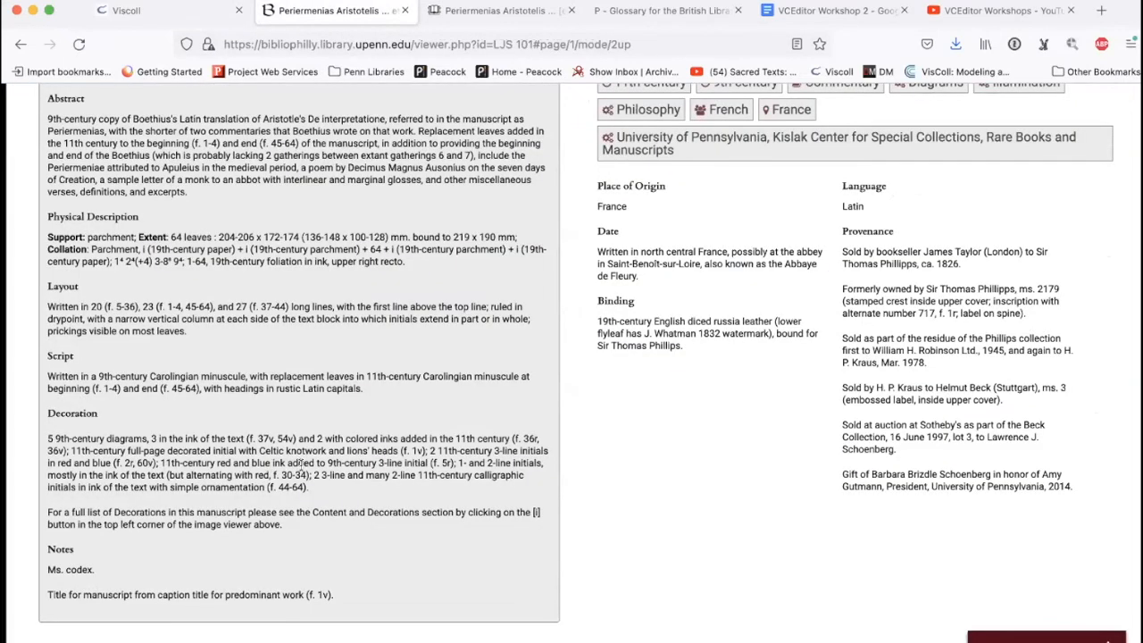
{"action": "left_click", "coordinate": [126, 9]}
{"action": "scroll", "coordinate": [569, 255], "scroll_direction": "down", "scroll_amount": 1}
{"action": "scroll", "coordinate": [569, 256], "scroll_direction": "up", "scroll_amount": 10}
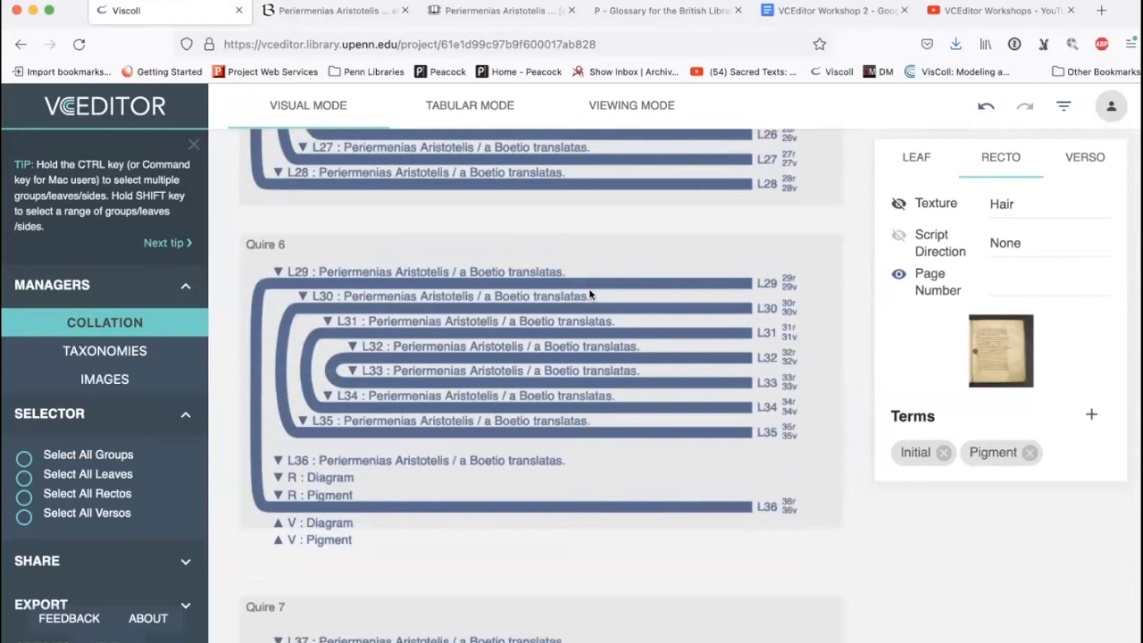
{"action": "scroll", "coordinate": [597, 406], "scroll_direction": "down", "scroll_amount": 8}
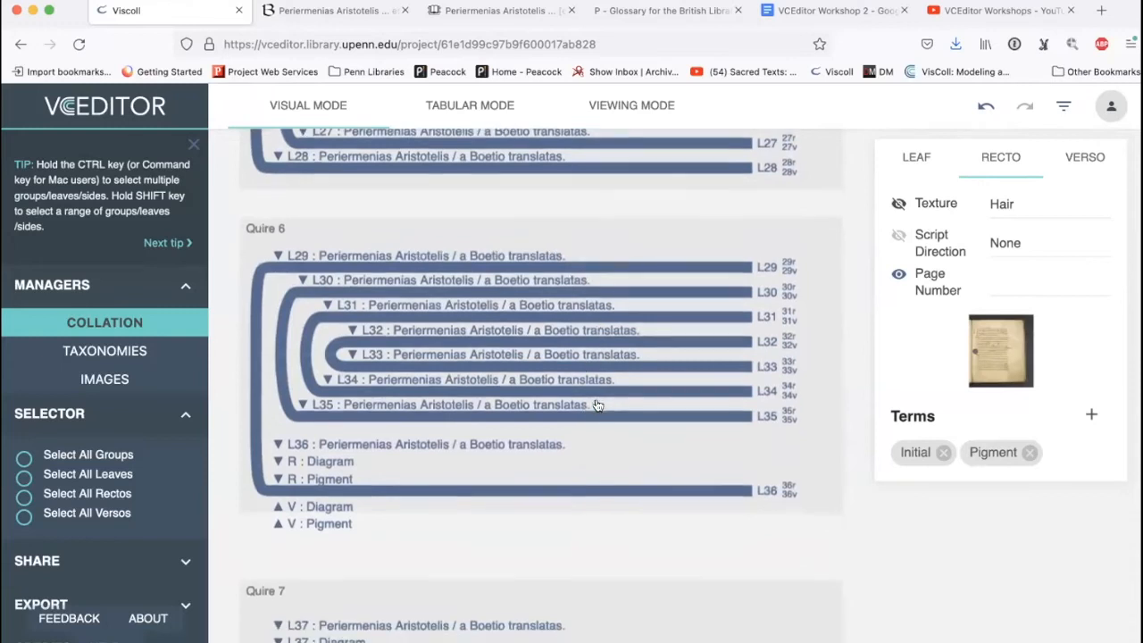
{"action": "scroll", "coordinate": [597, 405], "scroll_direction": "down", "scroll_amount": 5}
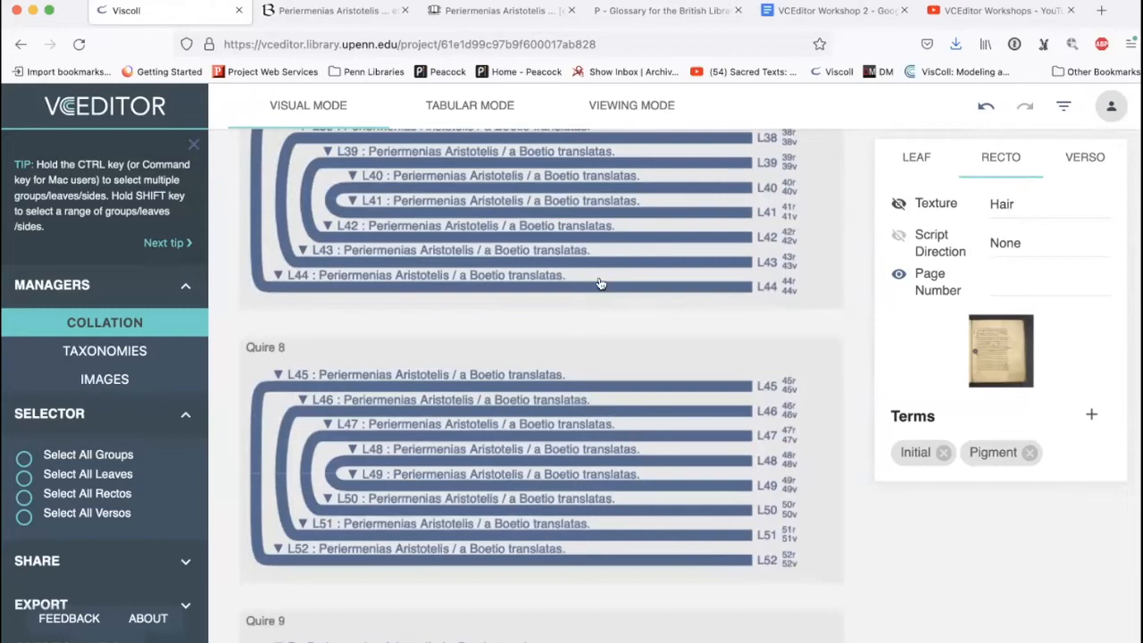
{"action": "scroll", "coordinate": [600, 283], "scroll_direction": "up", "scroll_amount": 5}
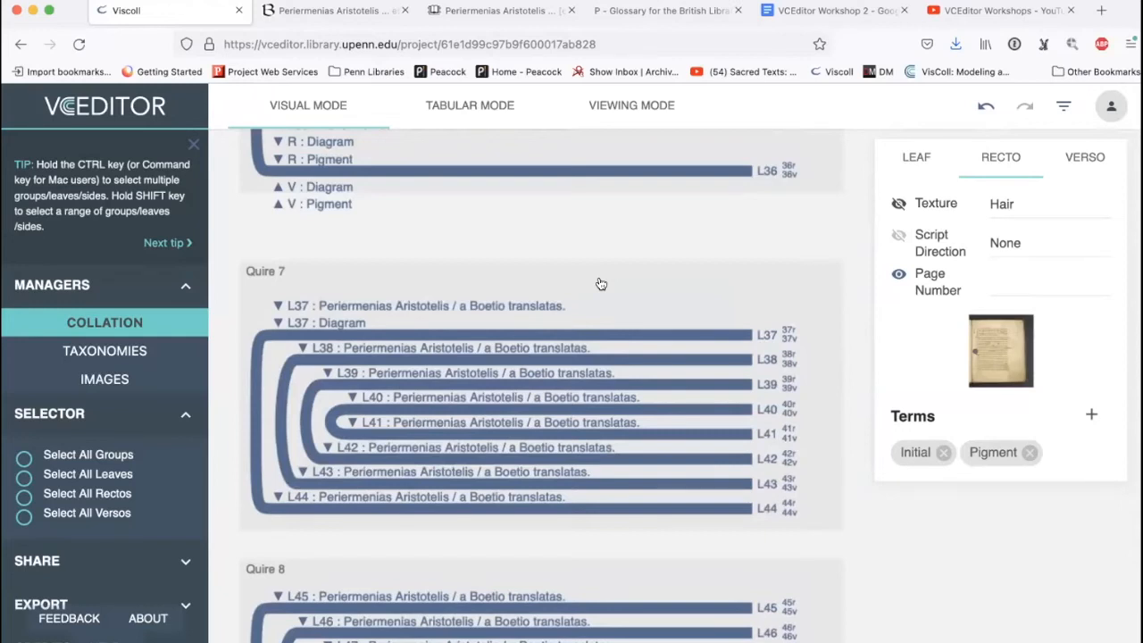
{"action": "scroll", "coordinate": [601, 284], "scroll_direction": "up", "scroll_amount": 5}
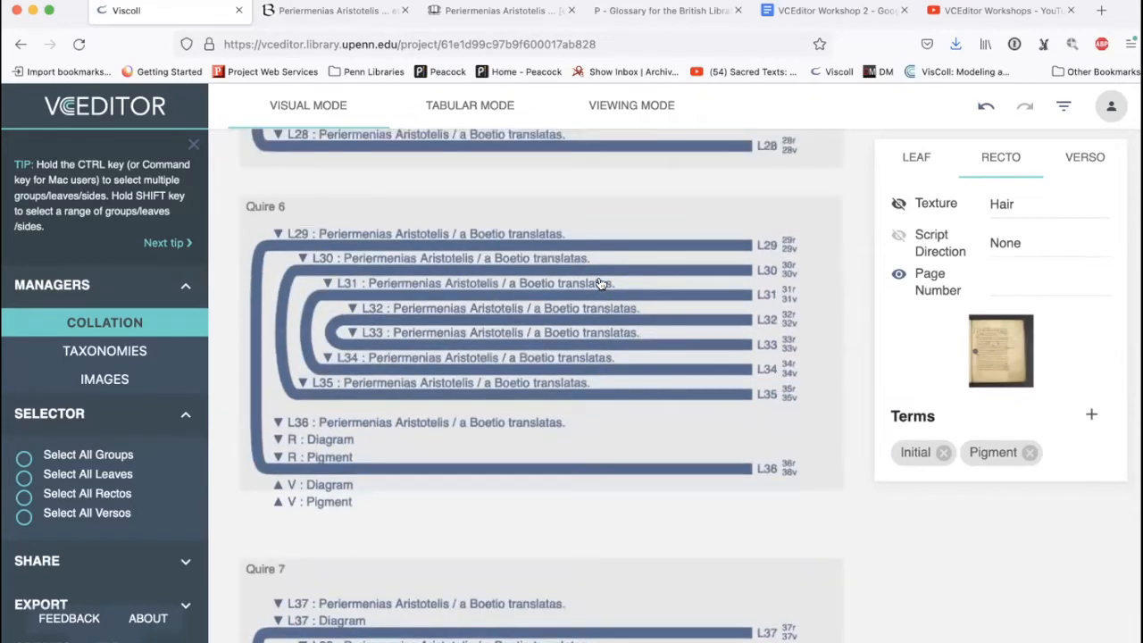
- Review the project's list of taxonomy terms against the catalogue's Decoration description, and return to the collation diagram
{"action": "left_click", "coordinate": [103, 352]}
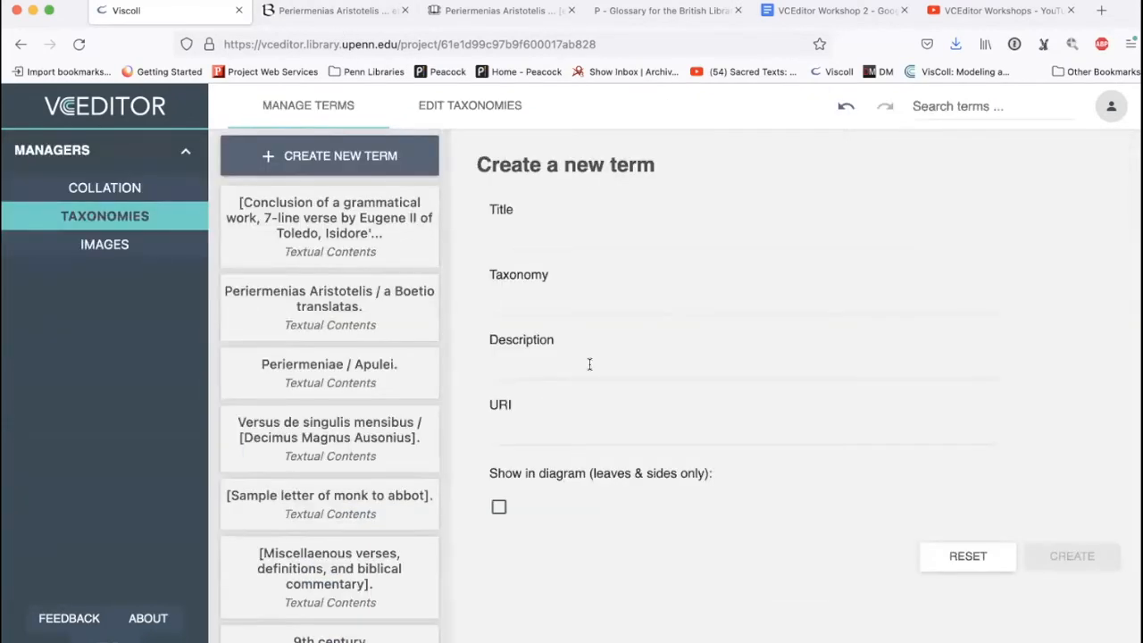
{"action": "scroll", "coordinate": [355, 435], "scroll_direction": "down", "scroll_amount": 5}
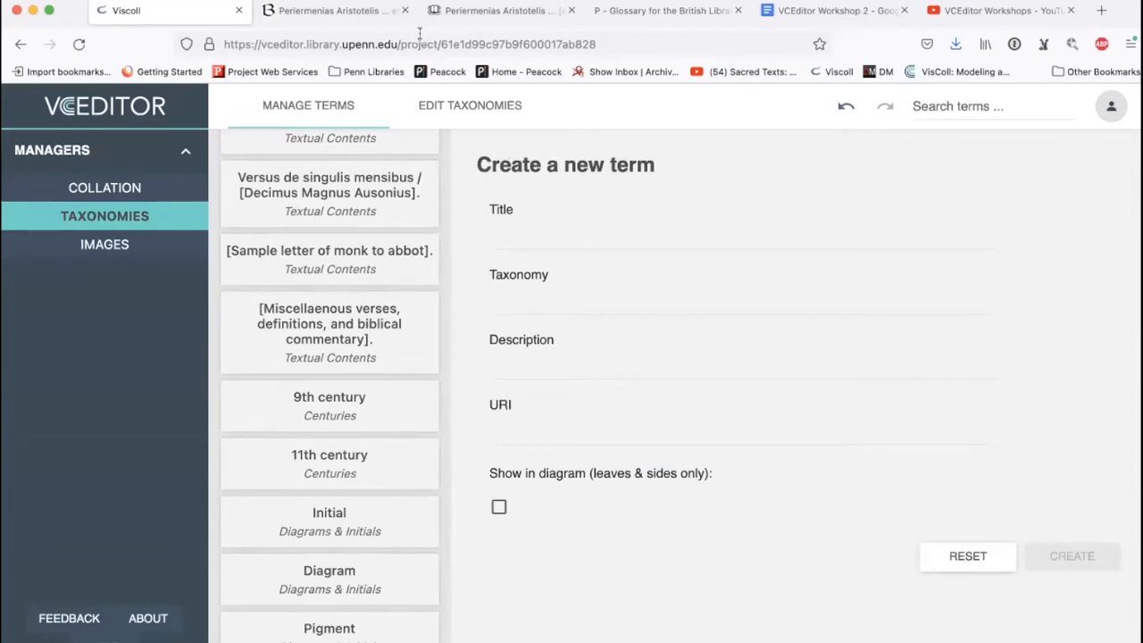
{"action": "left_click", "coordinate": [321, 9]}
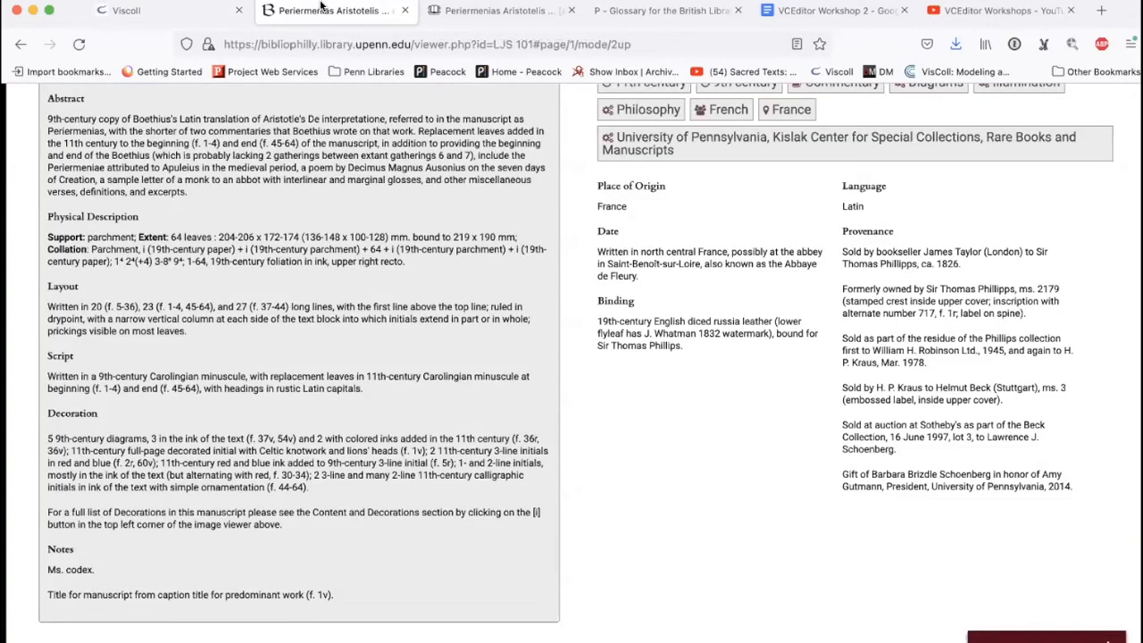
{"action": "left_click", "coordinate": [176, 7]}
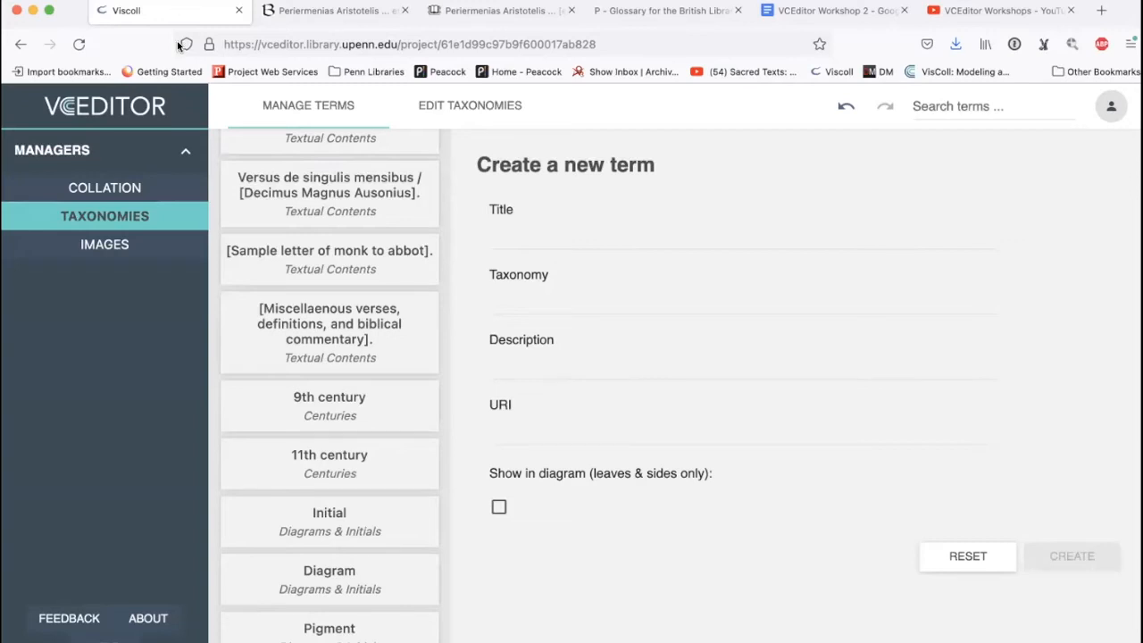
{"action": "left_click", "coordinate": [115, 189]}
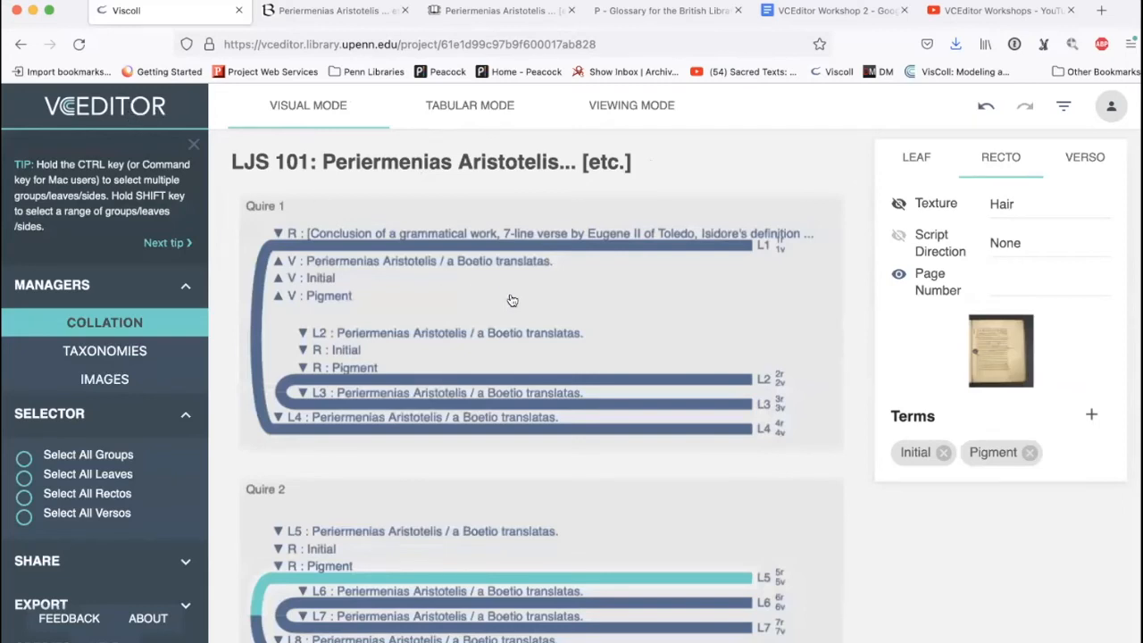
{"action": "scroll", "coordinate": [512, 300], "scroll_direction": "down", "scroll_amount": 1}
{"action": "scroll", "coordinate": [511, 300], "scroll_direction": "up", "scroll_amount": 1}
- Open the project "LJS 101: Periermenias Aristotelis... [etc.] reconstruction" from the list of collations
{"action": "left_click", "coordinate": [114, 107]}
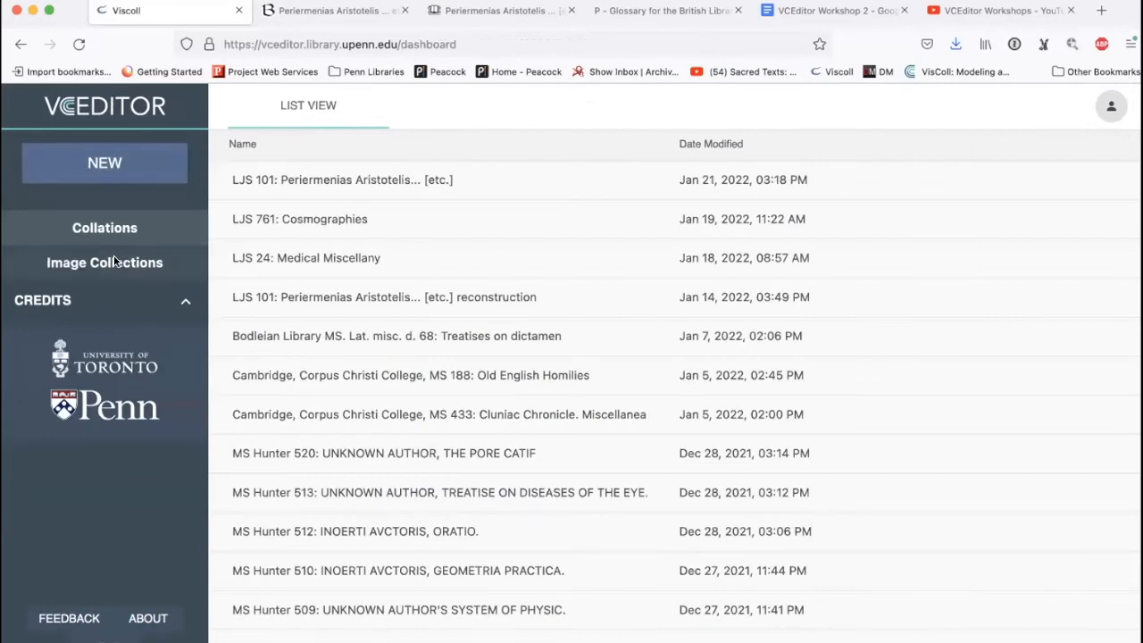
{"action": "left_click", "coordinate": [344, 296]}
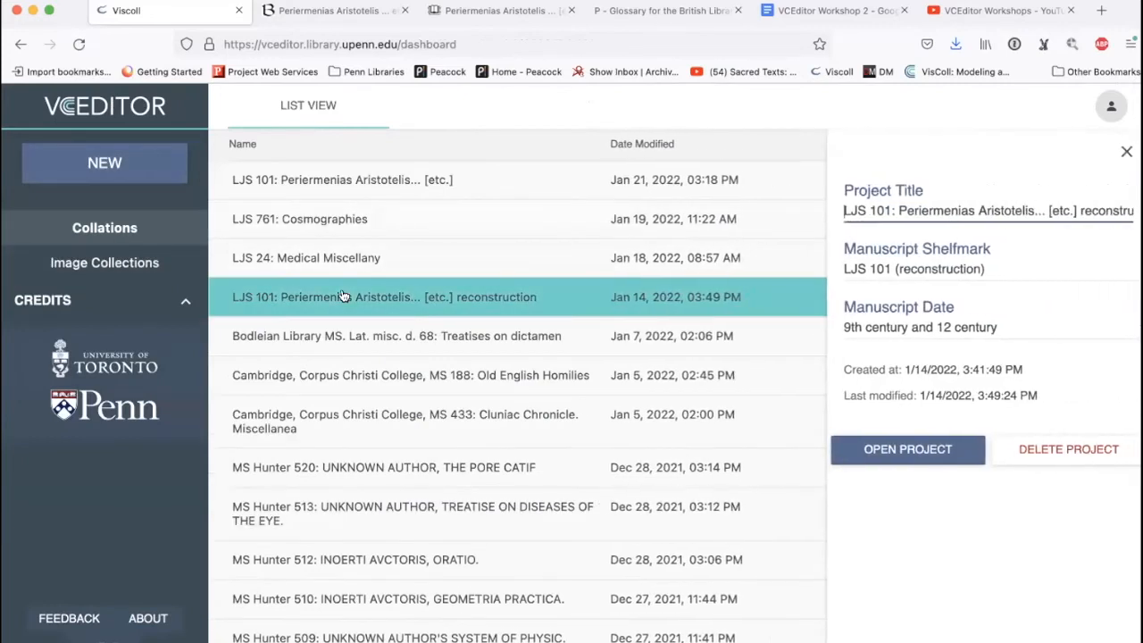
{"action": "left_click", "coordinate": [942, 452]}
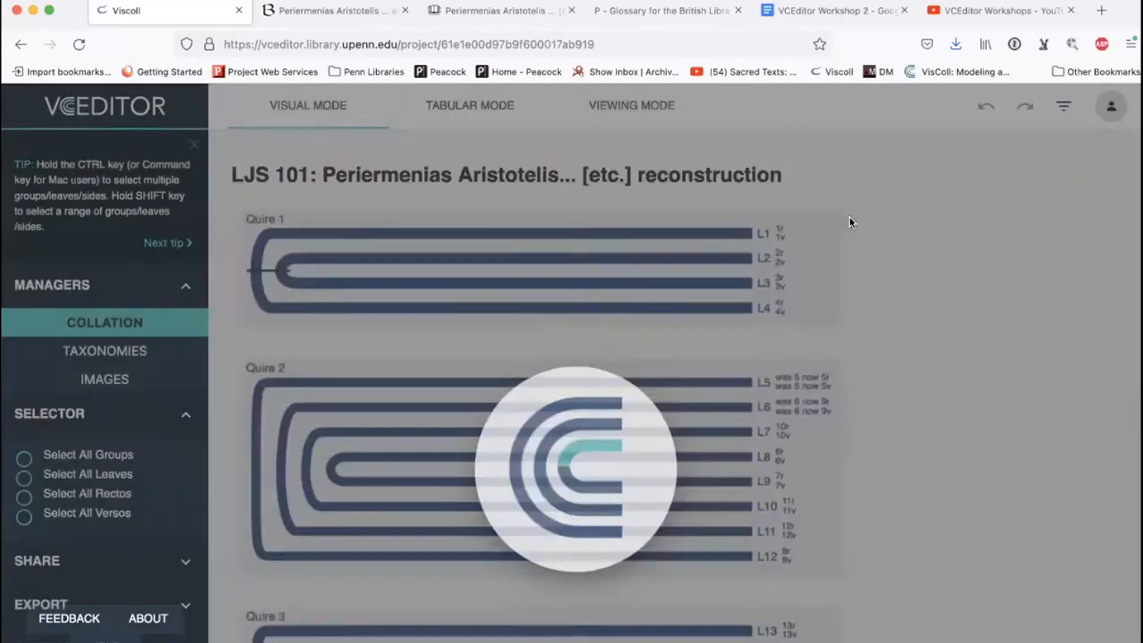
- Set the folio number of leaf 5 in Quire 2 to 5
{"action": "scroll", "coordinate": [824, 224], "scroll_direction": "down", "scroll_amount": 3}
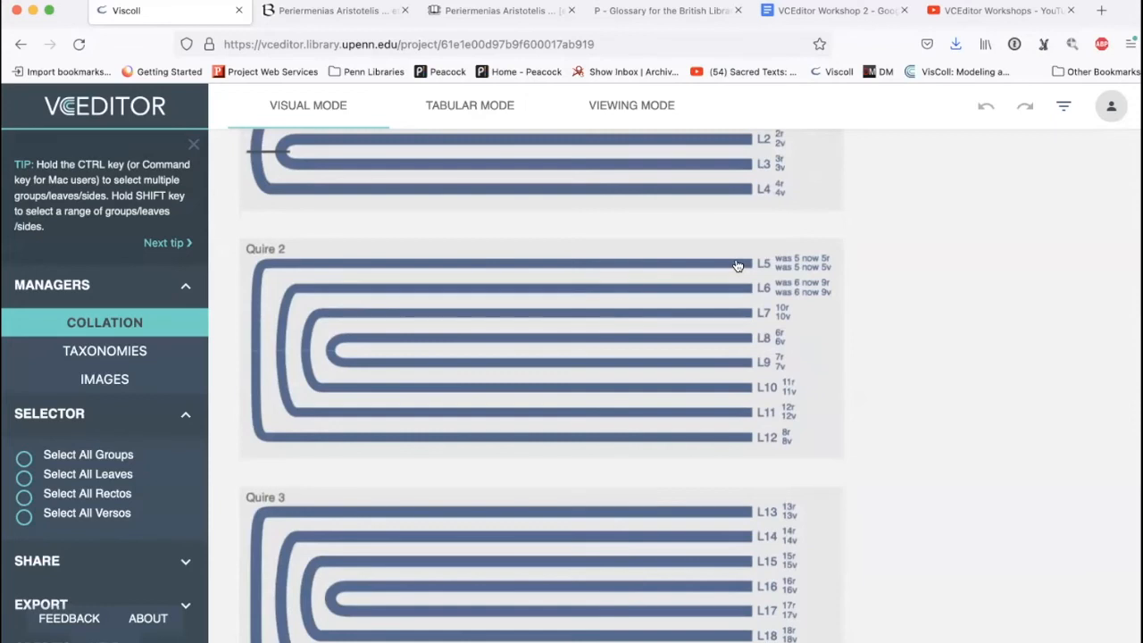
{"action": "left_click", "coordinate": [763, 264]}
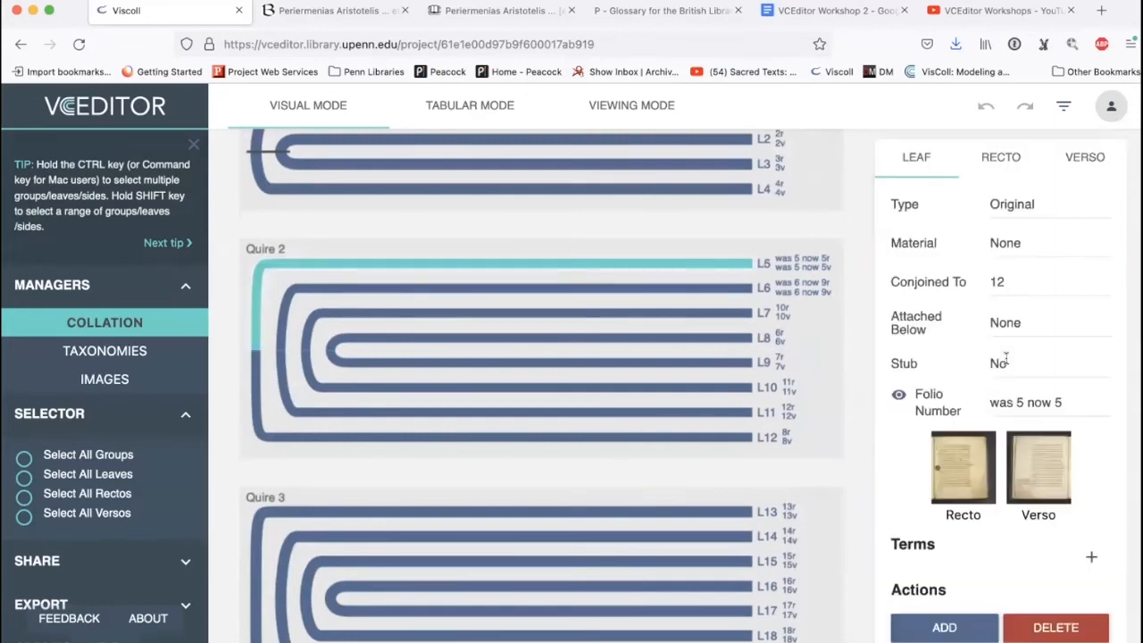
{"action": "left_click", "coordinate": [1037, 402]}
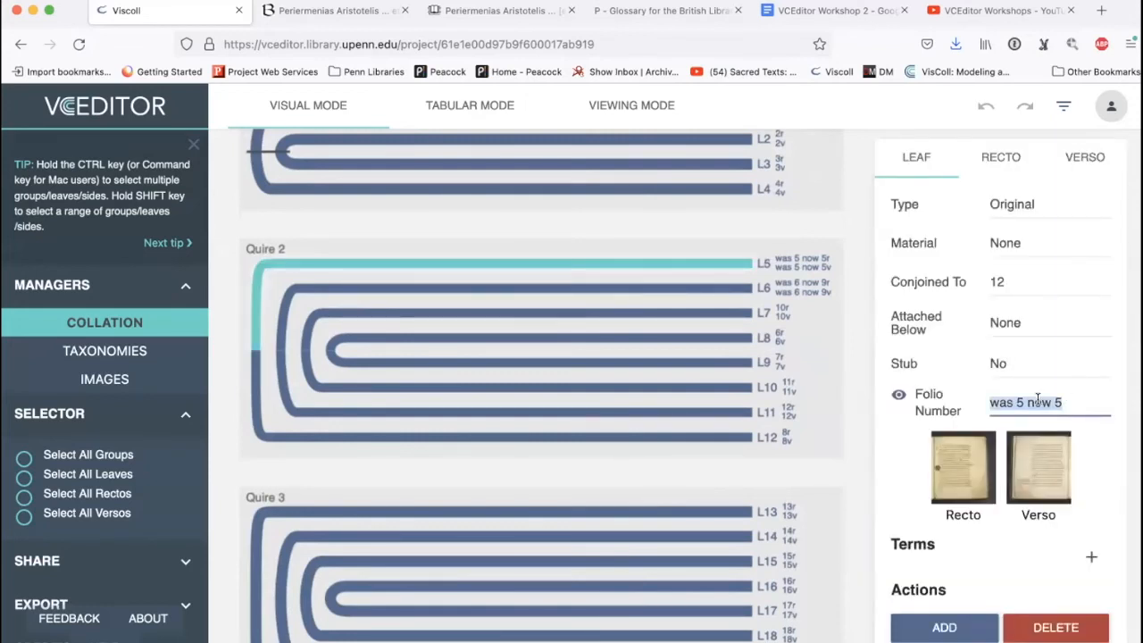
{"action": "type", "text": "5"}
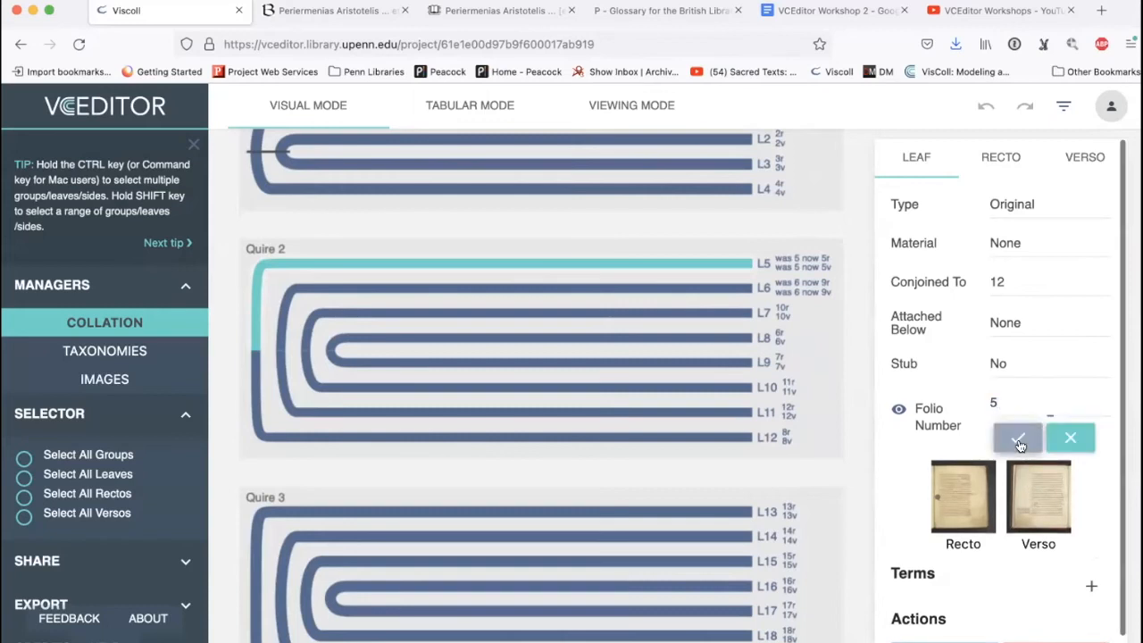
{"action": "left_click", "coordinate": [1022, 444]}
- Set the folio number of leaf 6 in Quire 2 to 9
{"action": "left_click", "coordinate": [744, 288]}
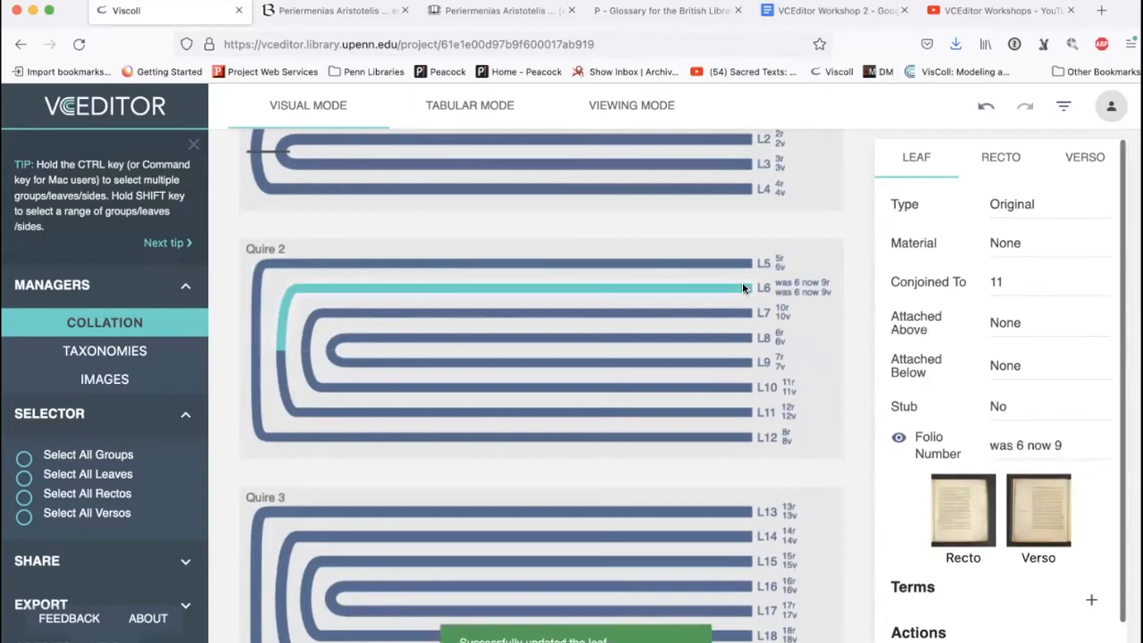
{"action": "left_click", "coordinate": [1051, 444]}
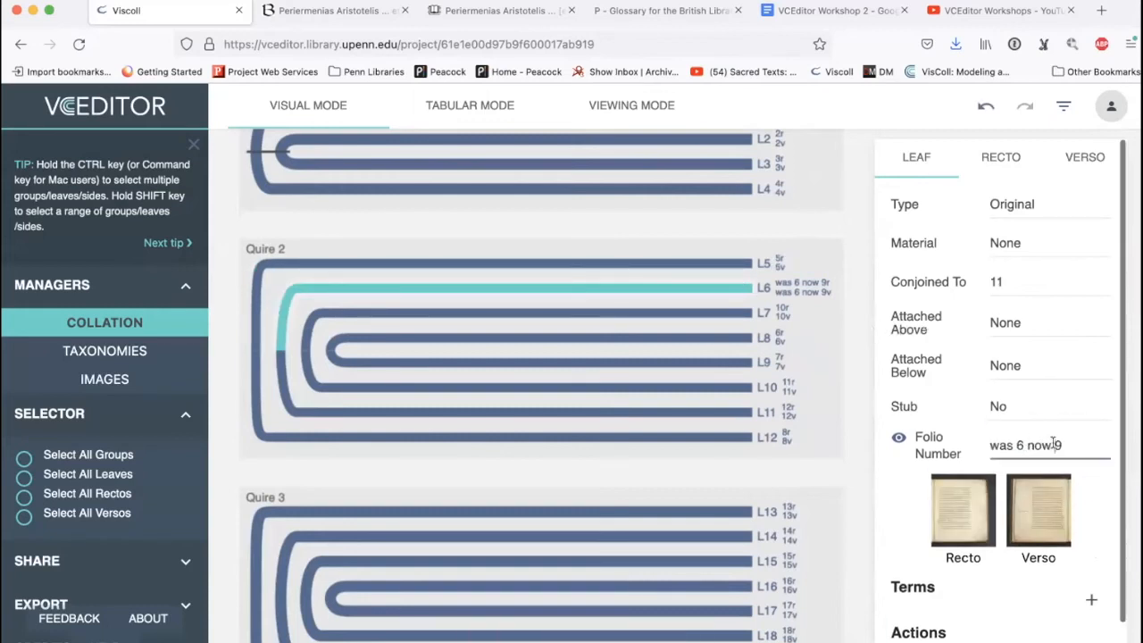
{"action": "key", "text": "BackSpace"}
{"action": "key", "text": "BackSpace"}
{"action": "key", "text": "BackSpace"}
{"action": "key", "text": "BackSpace"}
{"action": "key", "text": "BackSpace"}
{"action": "key", "text": "BackSpace"}
{"action": "key", "text": "BackSpace"}
{"action": "key", "text": "BackSpace"}
{"action": "key", "text": "BackSpace"}
{"action": "key", "text": "BackSpace"}
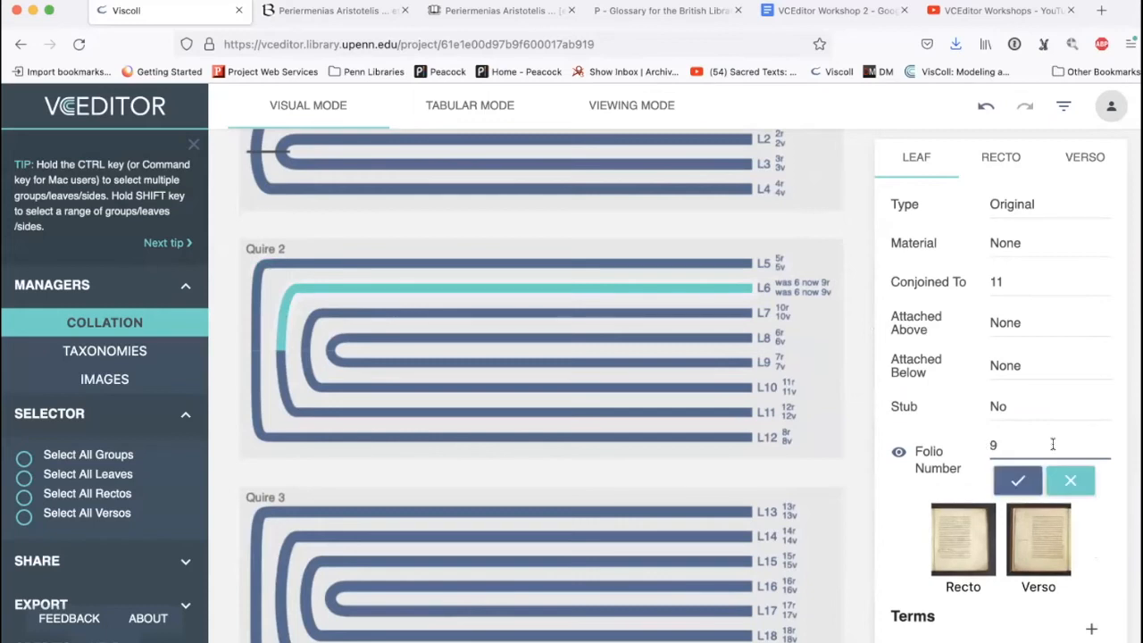
{"action": "left_click", "coordinate": [1019, 482]}
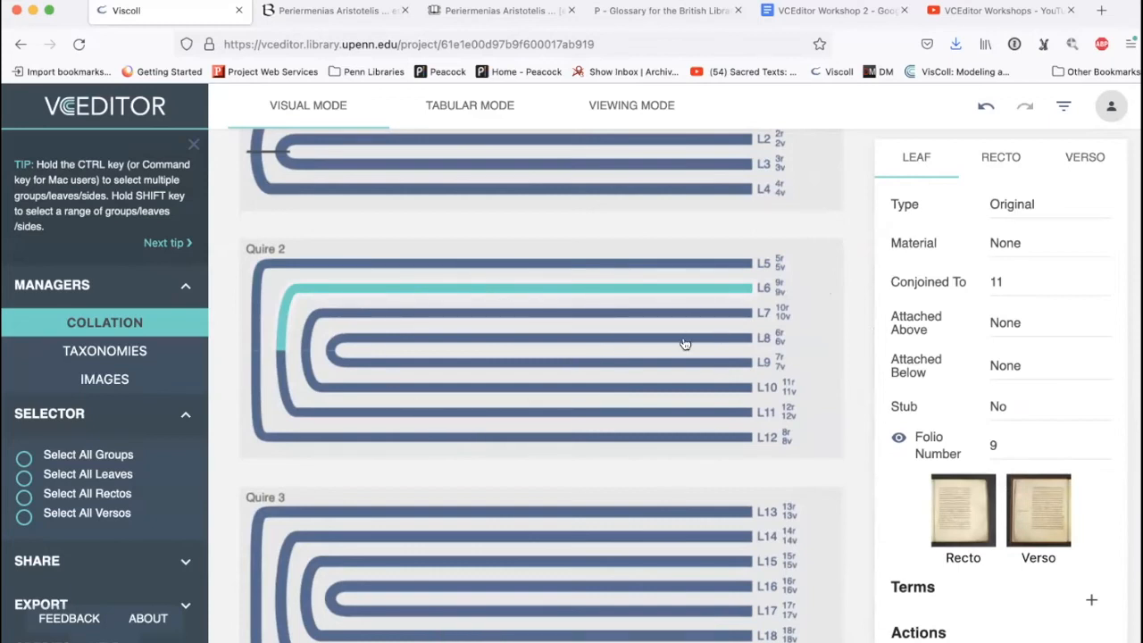
- Examine the structure of the reconstructed quires, including the dashed leaves of Quires 7 to 9, through Quire 11
{"action": "scroll", "coordinate": [678, 476], "scroll_direction": "down", "scroll_amount": 8}
{"action": "scroll", "coordinate": [678, 473], "scroll_direction": "down", "scroll_amount": 5}
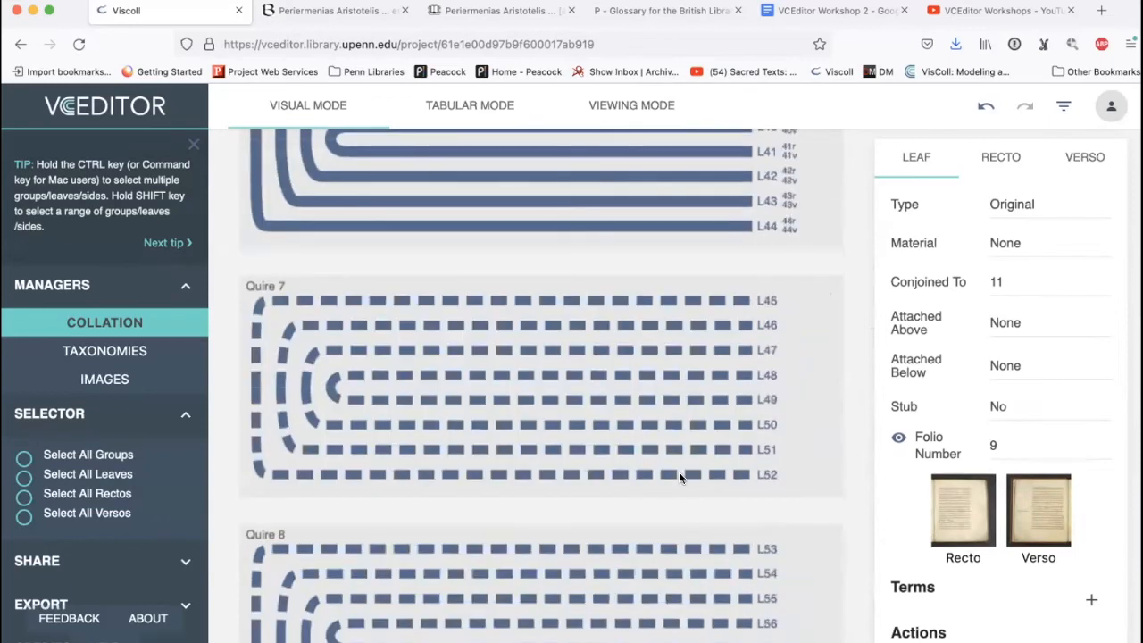
{"action": "scroll", "coordinate": [702, 406], "scroll_direction": "down", "scroll_amount": 10}
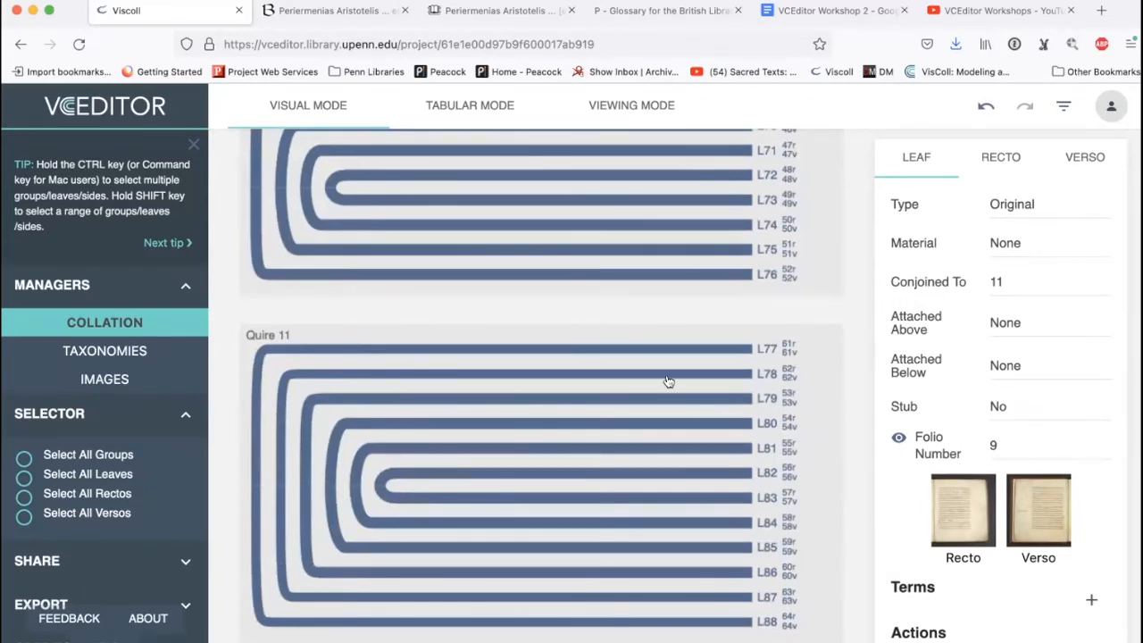
{"action": "scroll", "coordinate": [668, 381], "scroll_direction": "up", "scroll_amount": 10}
{"action": "scroll", "coordinate": [668, 381], "scroll_direction": "down", "scroll_amount": 5}
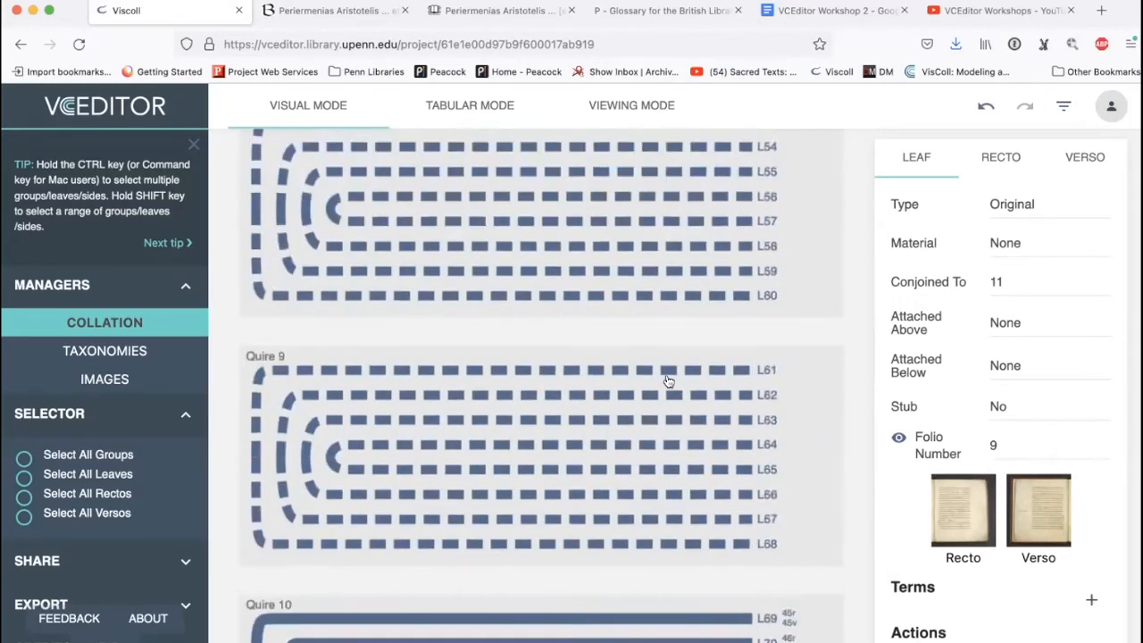
{"action": "scroll", "coordinate": [667, 382], "scroll_direction": "up", "scroll_amount": 8}
{"action": "scroll", "coordinate": [668, 381], "scroll_direction": "up", "scroll_amount": 10}
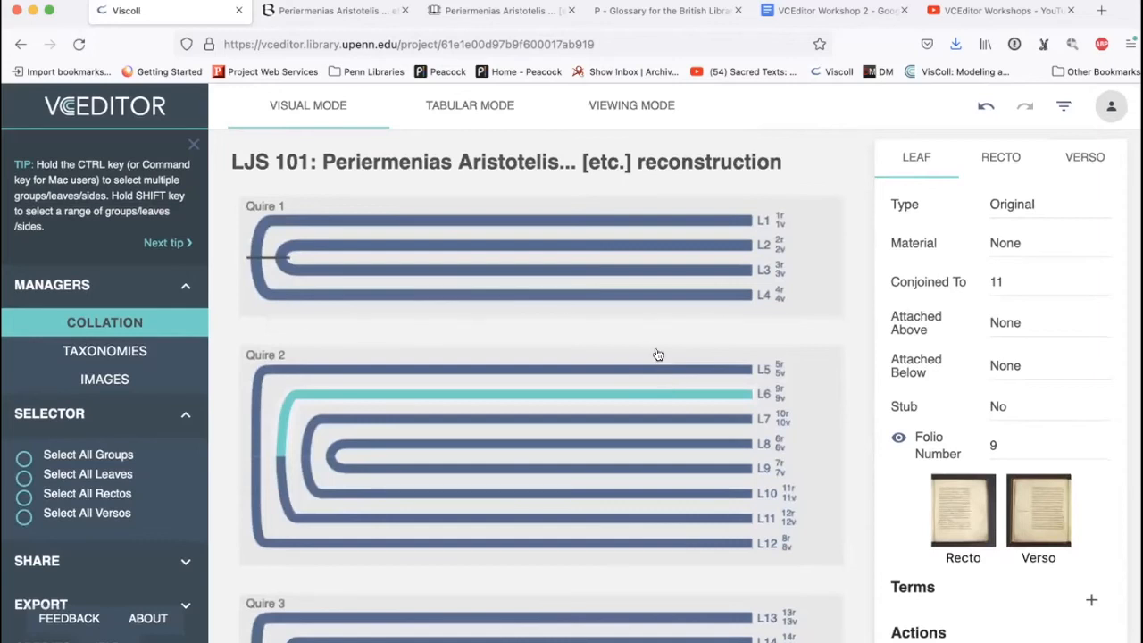
{"action": "scroll", "coordinate": [649, 311], "scroll_direction": "down", "scroll_amount": 2}
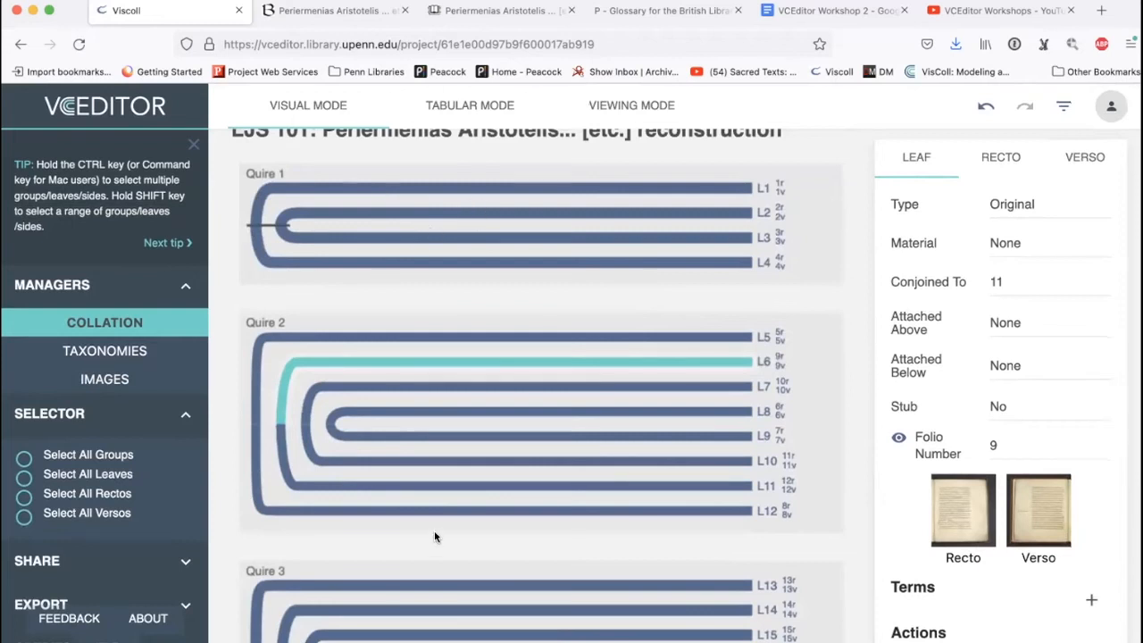
{"action": "scroll", "coordinate": [434, 535], "scroll_direction": "down", "scroll_amount": 15}
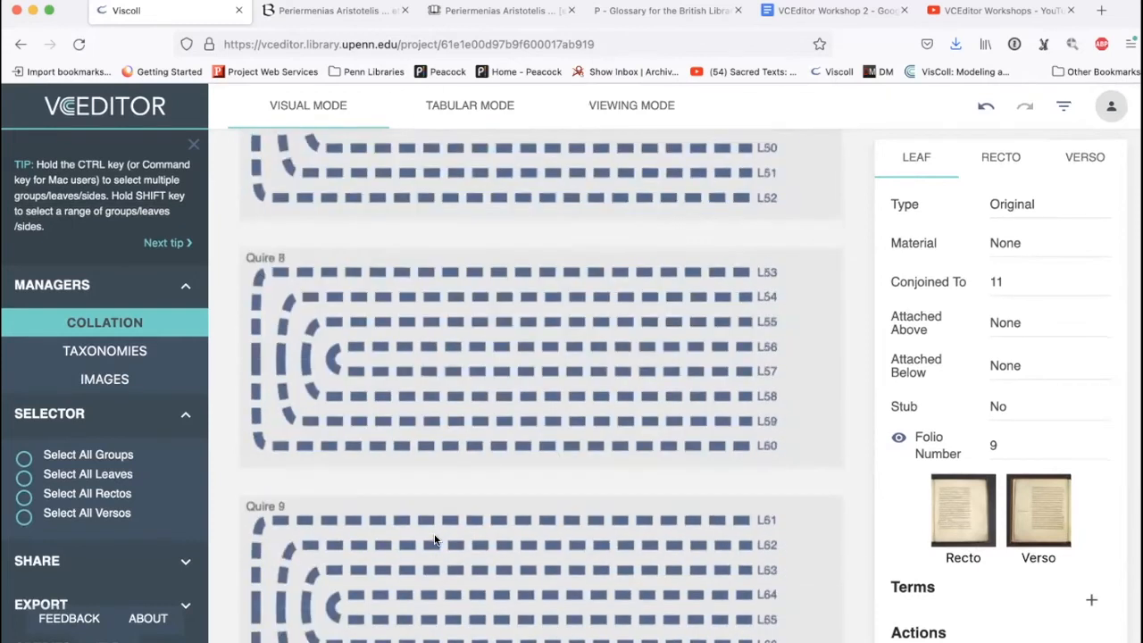
{"action": "scroll", "coordinate": [435, 539], "scroll_direction": "down", "scroll_amount": 8}
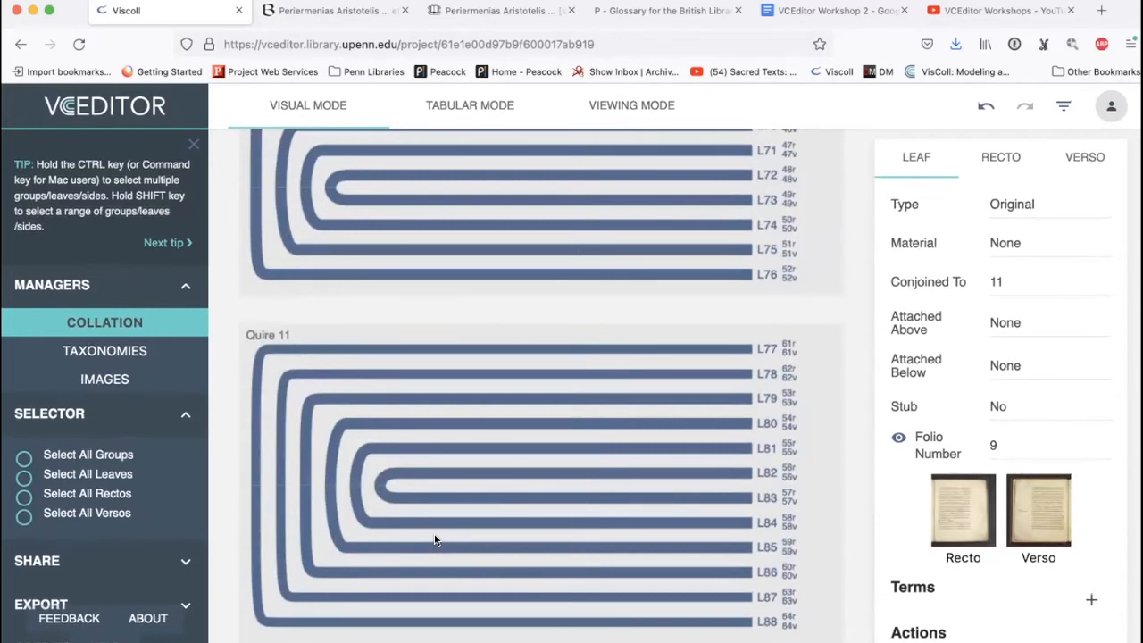
- Add a new taxonomy named "Textual Contents" to the reconstruction project
{"action": "left_click", "coordinate": [125, 357]}
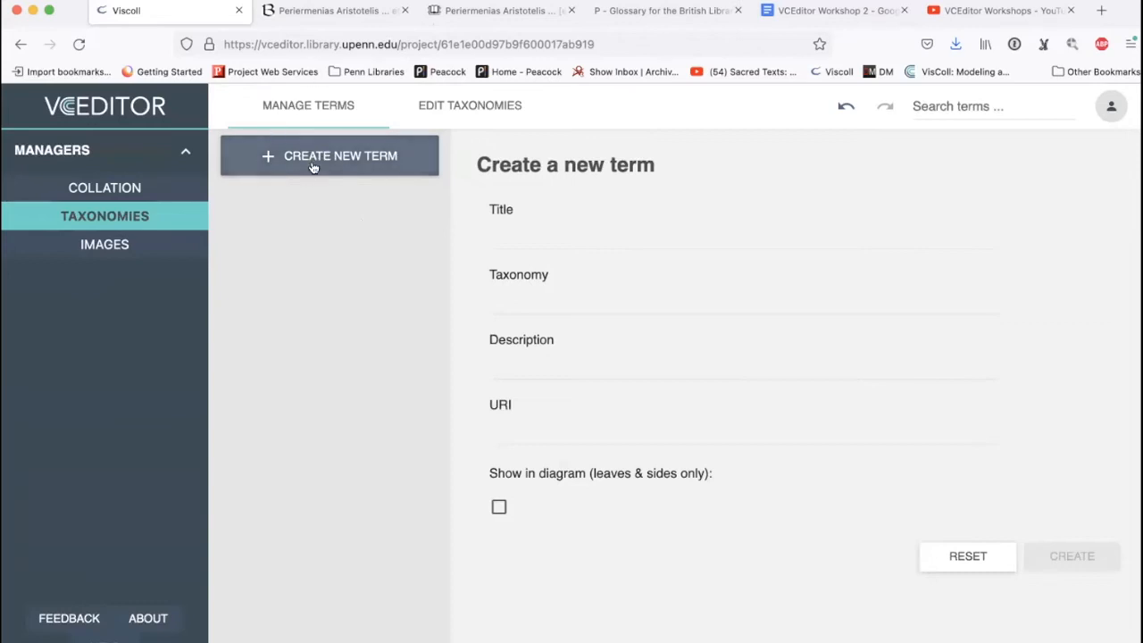
{"action": "left_click", "coordinate": [444, 110]}
{"action": "left_click", "coordinate": [398, 186]}
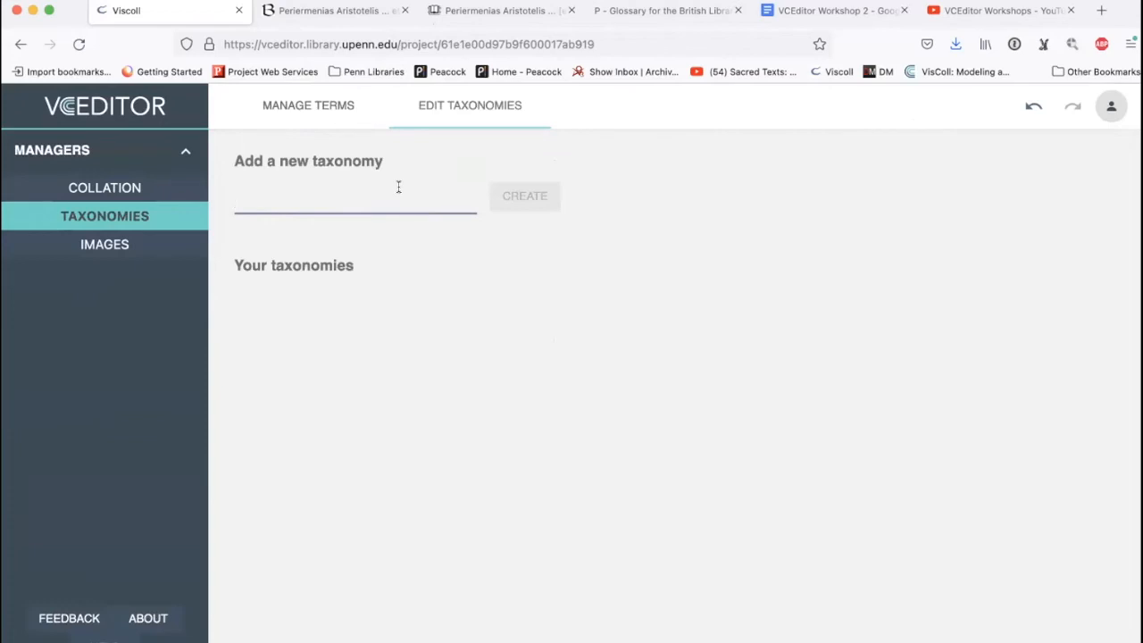
{"action": "type", "text": "C"}
{"action": "key", "text": "BackSpace"}
{"action": "type", "text": "Textual C"}
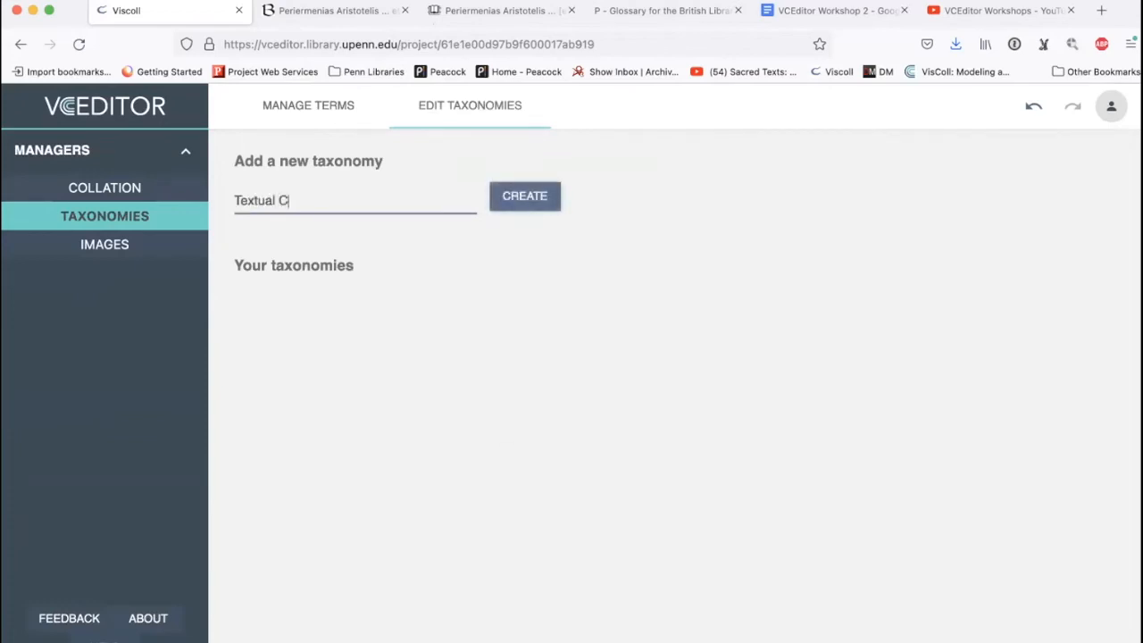
{"action": "type", "text": "ontents"}
{"action": "left_click", "coordinate": [528, 196]}
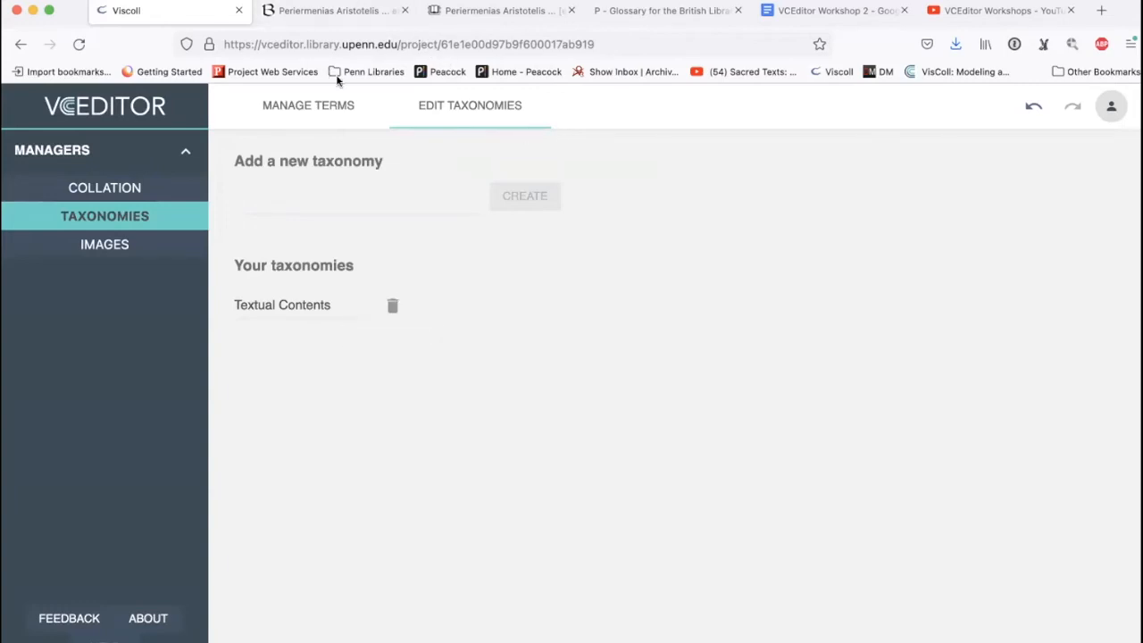
- Create the term "Periermenias Aristotelis / a Boetio translatas." in the Textual Contents taxonomy, taking its title from the Franklin catalogue record
{"action": "left_click", "coordinate": [331, 107]}
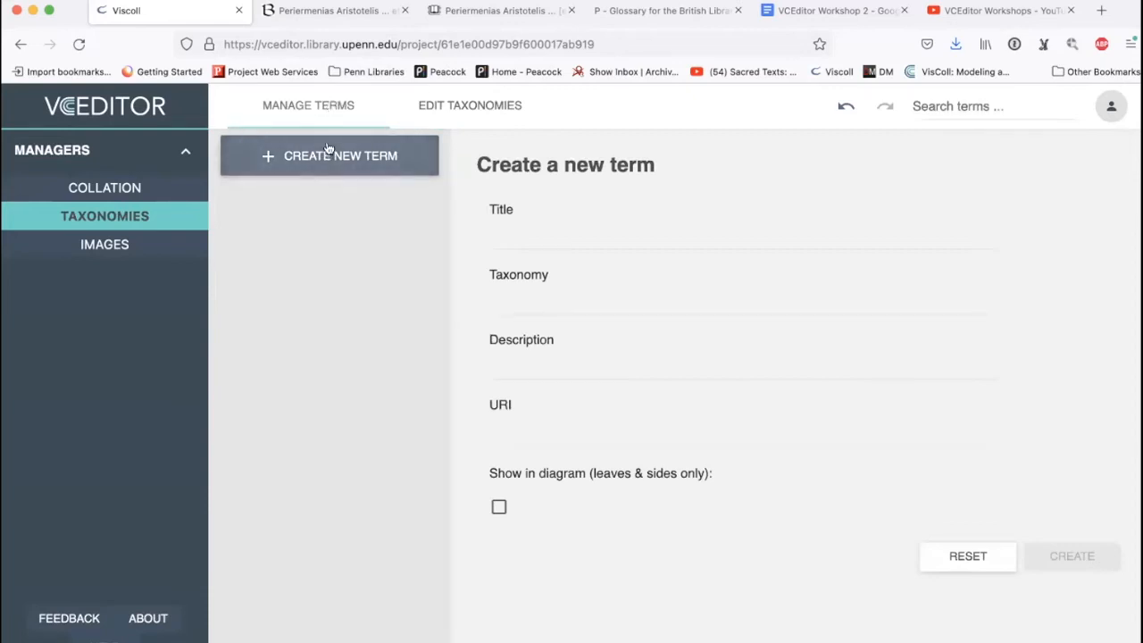
{"action": "left_click", "coordinate": [500, 9]}
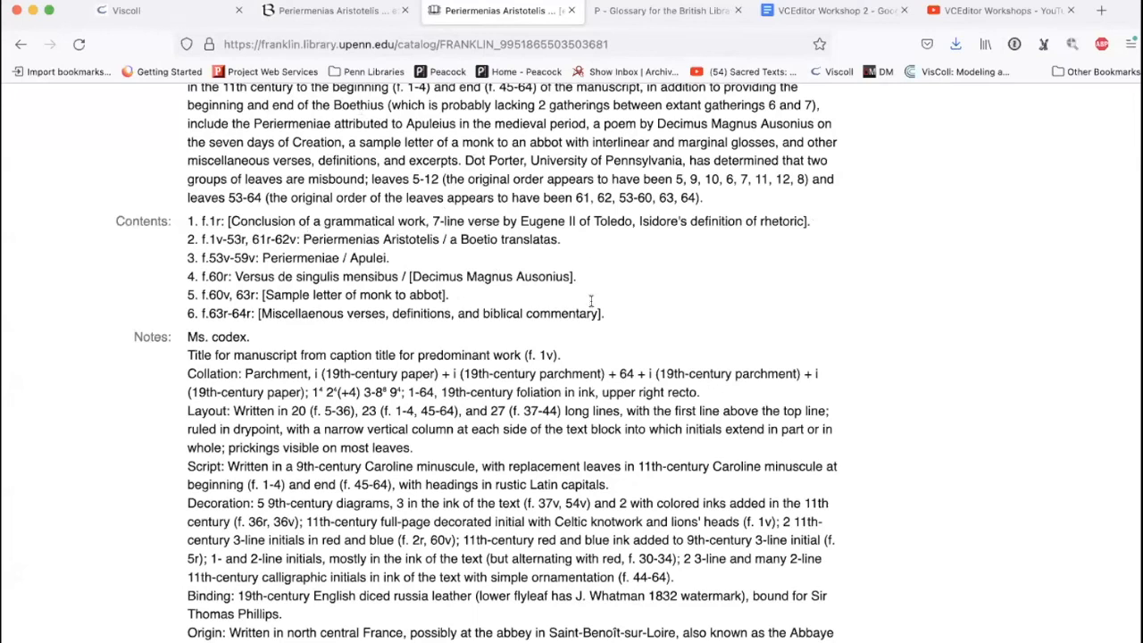
{"action": "key", "text": "super+1"}
{"action": "type", "text": "Periermenias Aristotelis / a Boetio translatas."}
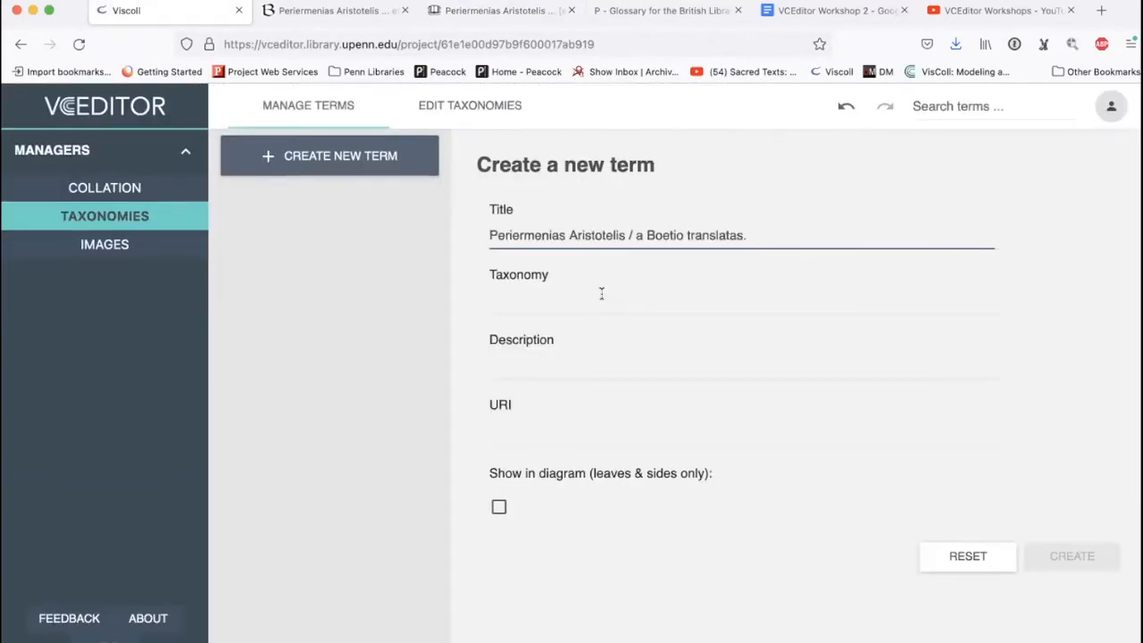
{"action": "left_click", "coordinate": [601, 294]}
{"action": "left_click", "coordinate": [592, 386]}
{"action": "left_click", "coordinate": [1043, 550]}
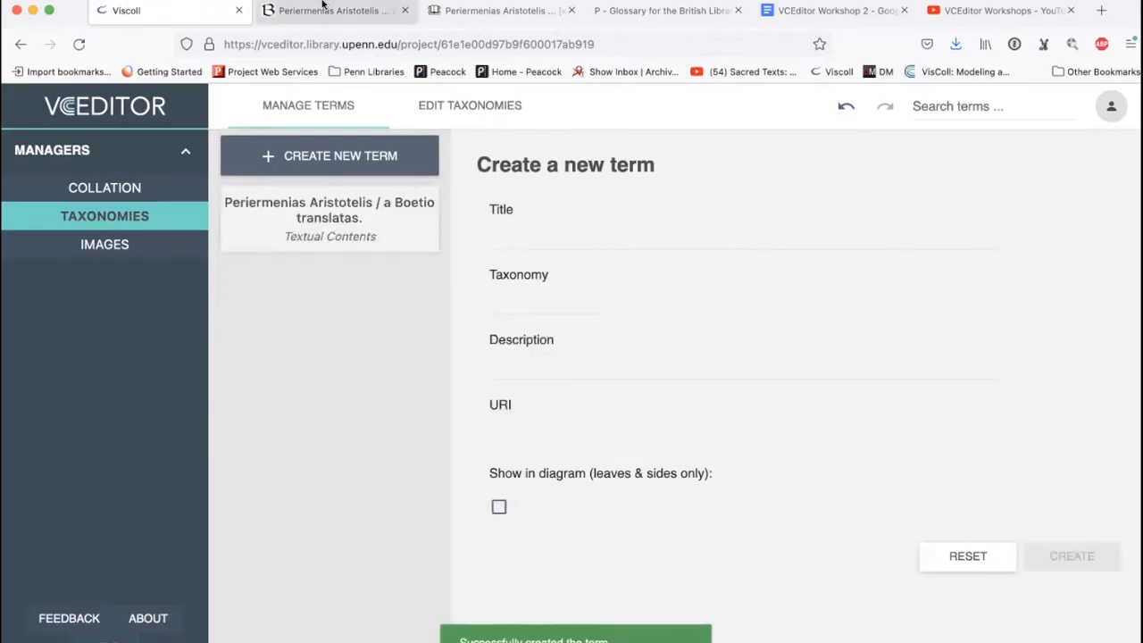
- Create the term "Periermeniae / Apulei." from the catalogue's contents list, under Textual Contents and shown in the diagram
{"action": "left_click", "coordinate": [323, 7]}
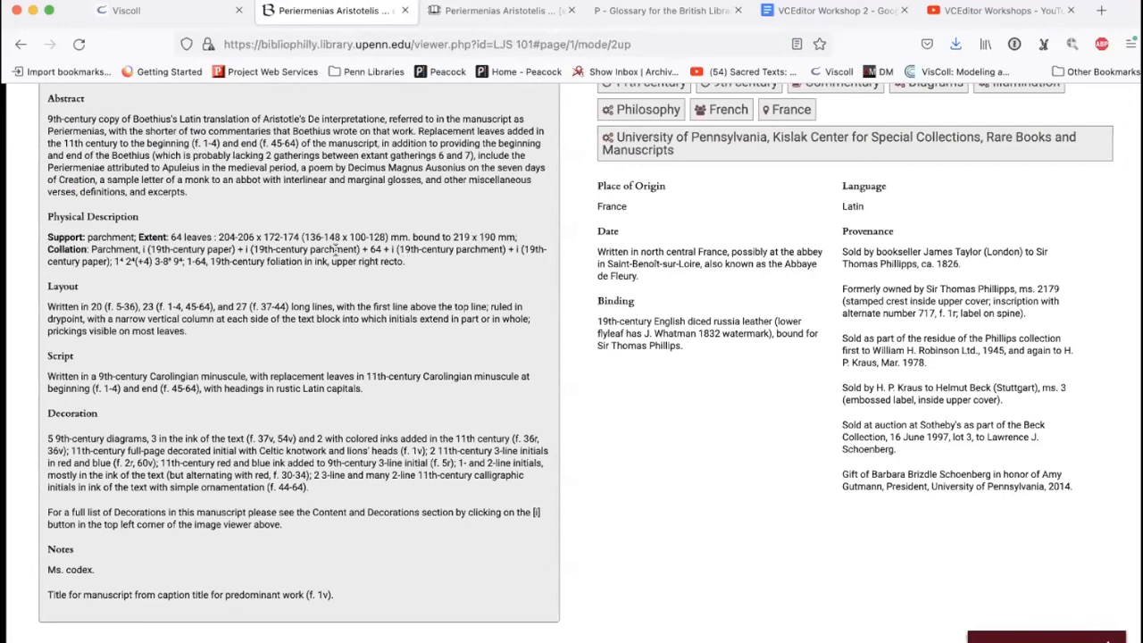
{"action": "key", "text": "ctrl+Tab"}
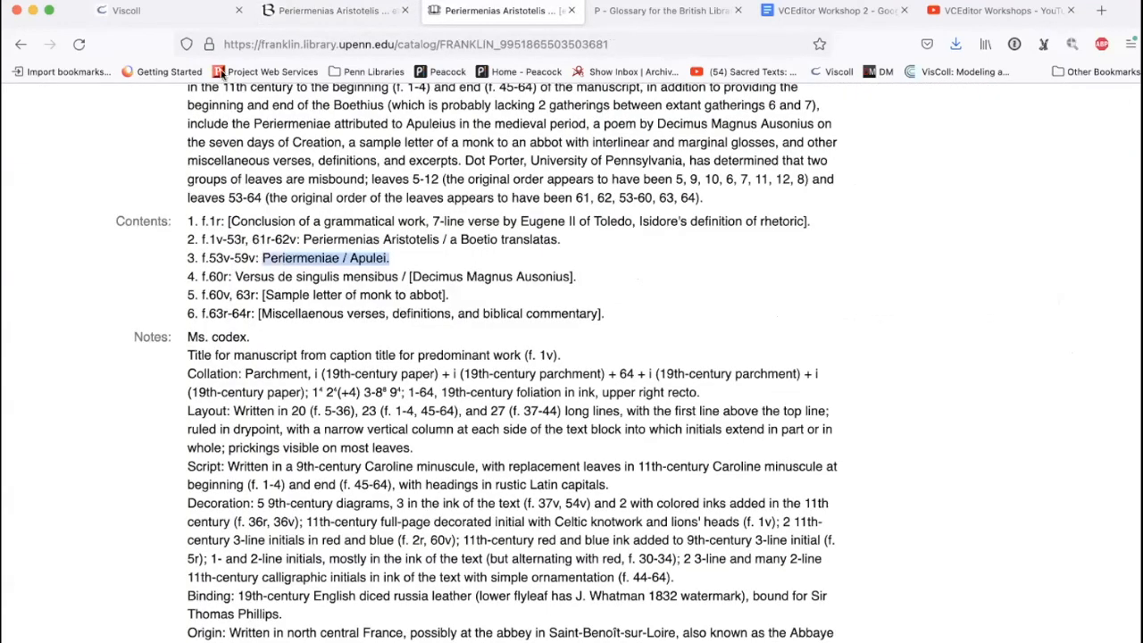
{"action": "left_click", "coordinate": [159, 12]}
{"action": "left_click", "coordinate": [531, 237]}
{"action": "type", "text": "Periermeniae / Apulei."}
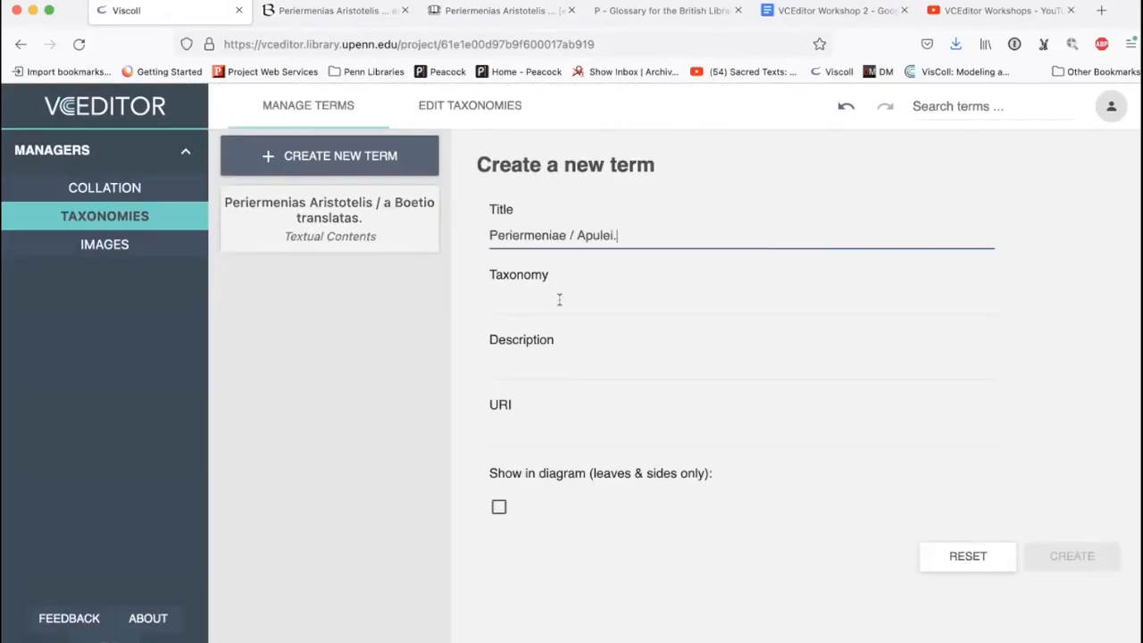
{"action": "left_click", "coordinate": [558, 298]}
{"action": "left_click", "coordinate": [580, 386]}
{"action": "left_click", "coordinate": [498, 506]}
{"action": "left_click", "coordinate": [1098, 549]}
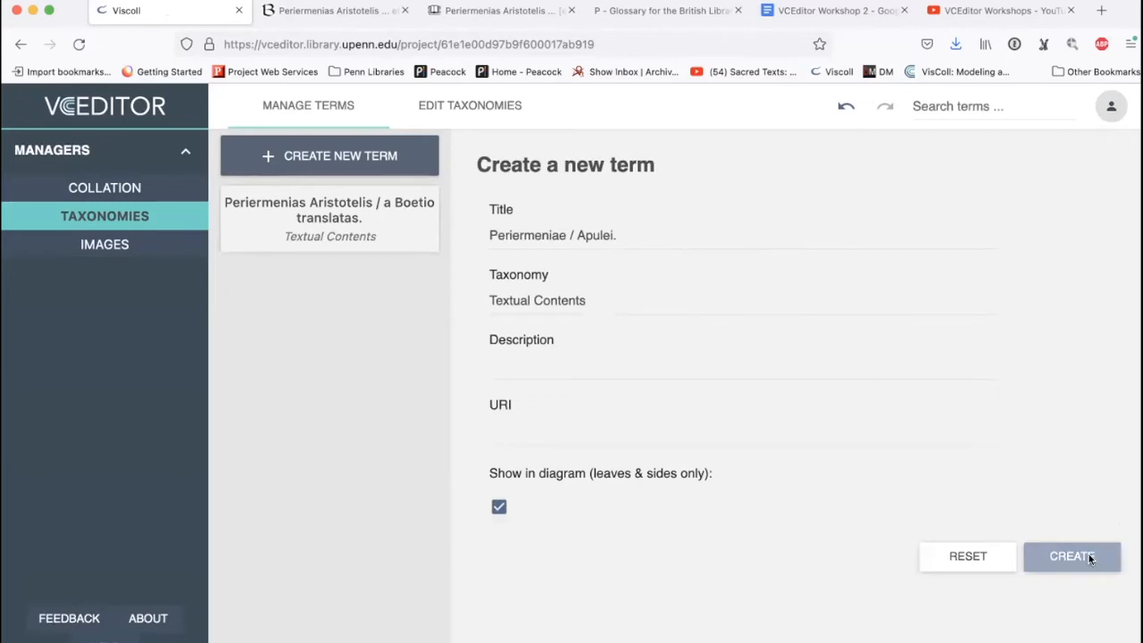
- Copy "Versus de singulis mensibus / [Decimus Magnus Ausonius]." from the catalogue record and create it as a Textual Contents term shown in the diagram
{"action": "left_click", "coordinate": [469, 13]}
{"action": "left_click_drag", "start_coordinate": [593, 274], "coordinate": [234, 270]}
{"action": "key", "text": "super+c"}
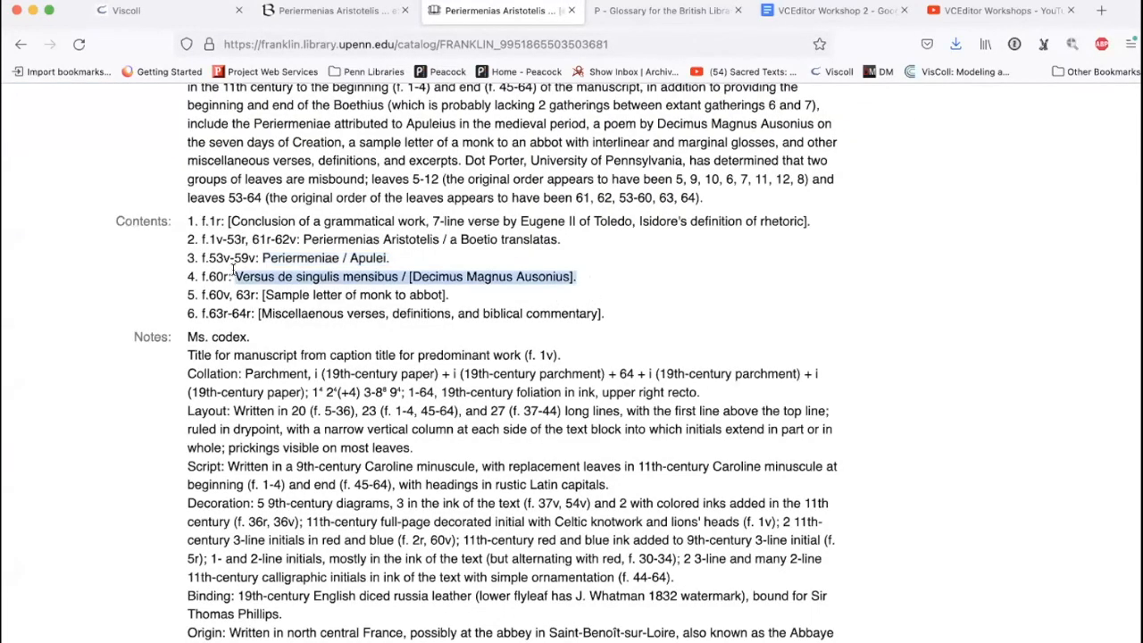
{"action": "left_click", "coordinate": [162, 13]}
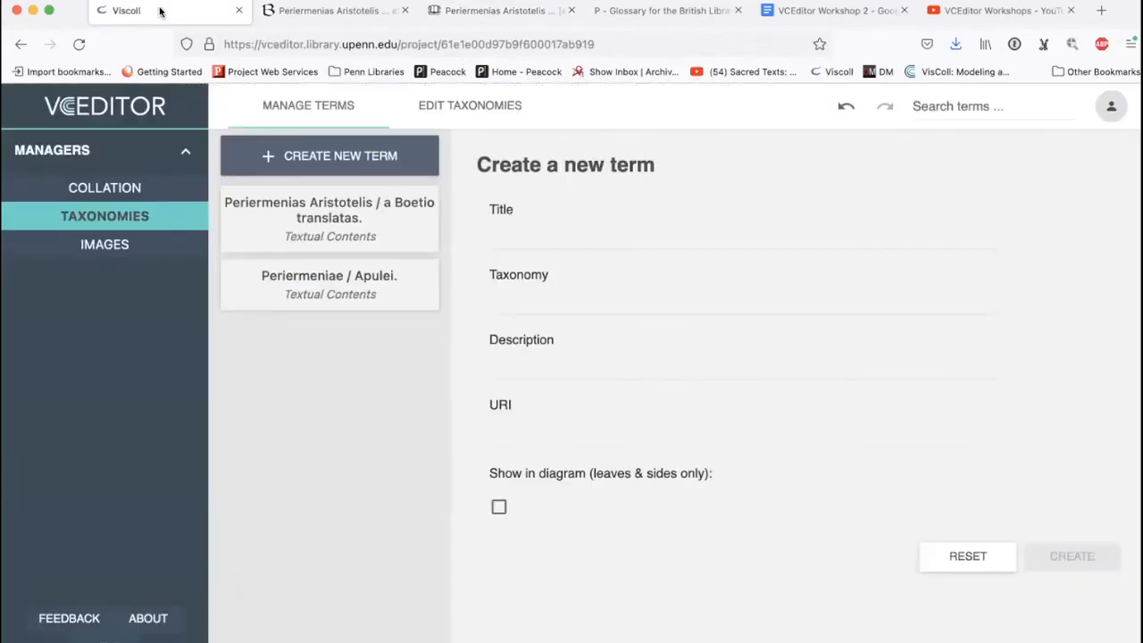
{"action": "left_click", "coordinate": [573, 231]}
{"action": "key", "text": "super+v"}
{"action": "left_click", "coordinate": [577, 297]}
{"action": "left_click", "coordinate": [575, 384]}
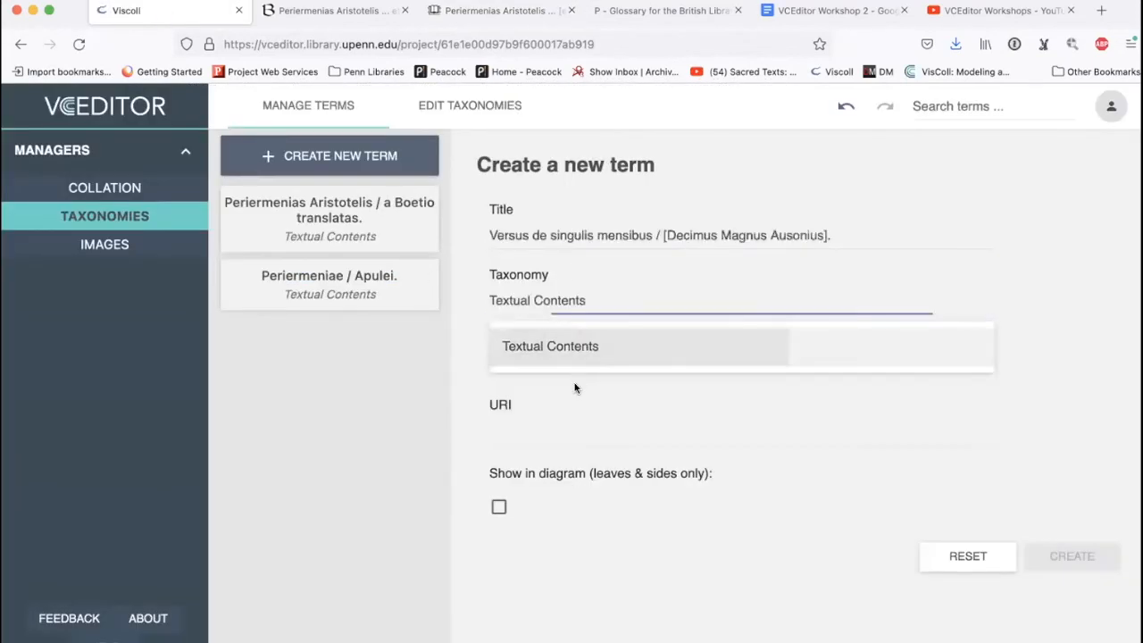
{"action": "left_click", "coordinate": [498, 506]}
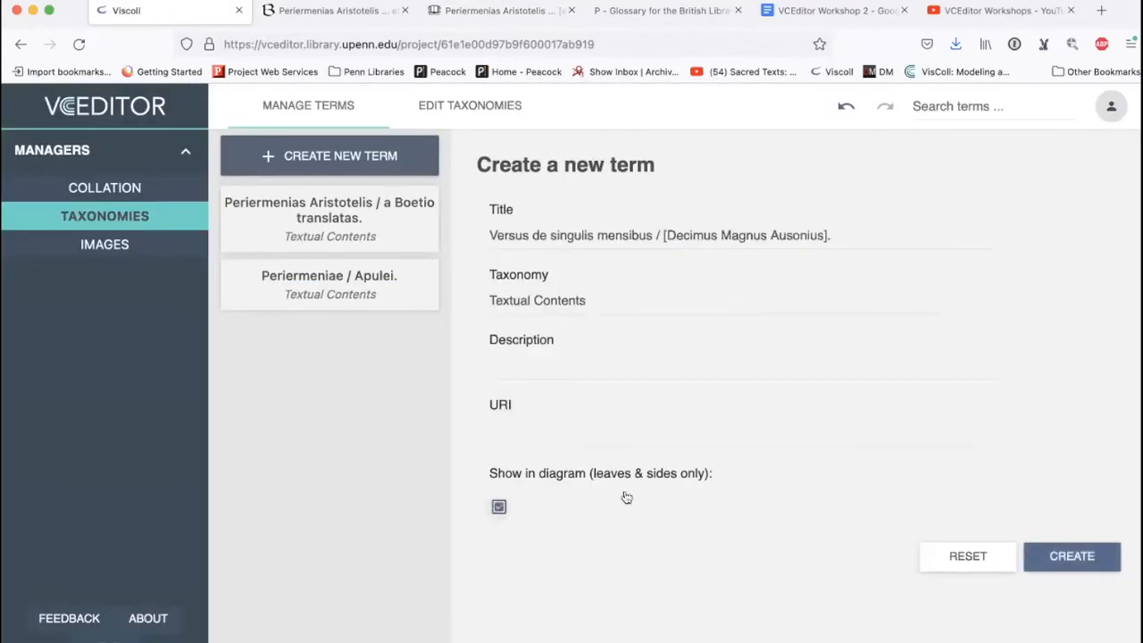
{"action": "left_click", "coordinate": [1103, 565]}
- Copy "[Sample letter of monk to abbot]." from the catalogue record and create it as a Textual Contents term shown in the diagram
{"action": "left_click", "coordinate": [498, 12]}
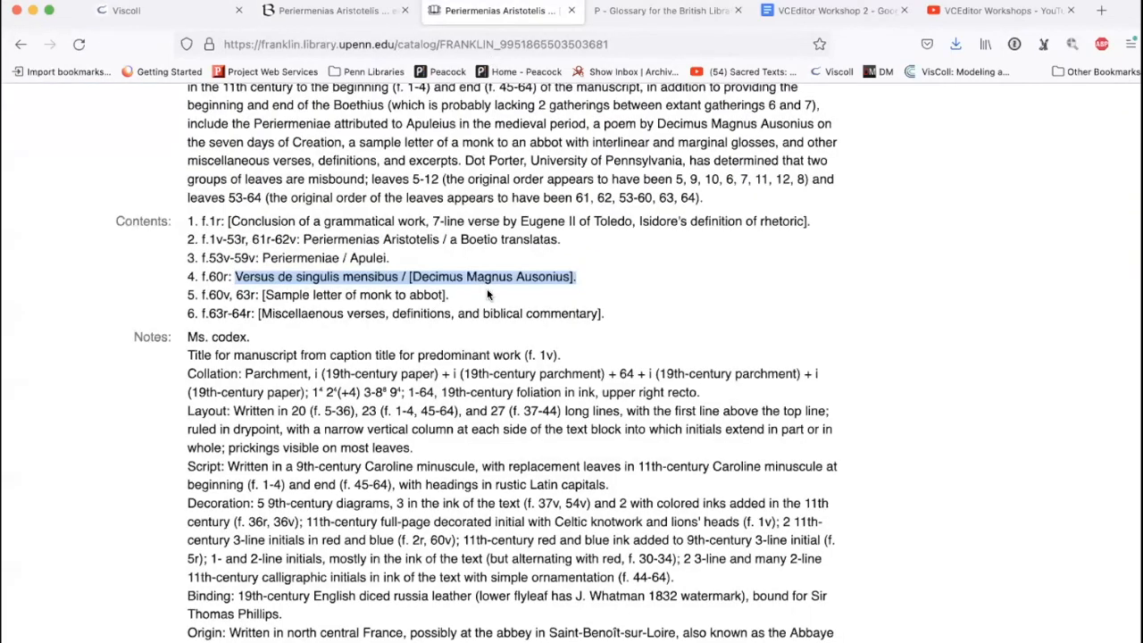
{"action": "left_click_drag", "start_coordinate": [451, 295], "coordinate": [259, 295]}
{"action": "key", "text": "super+c"}
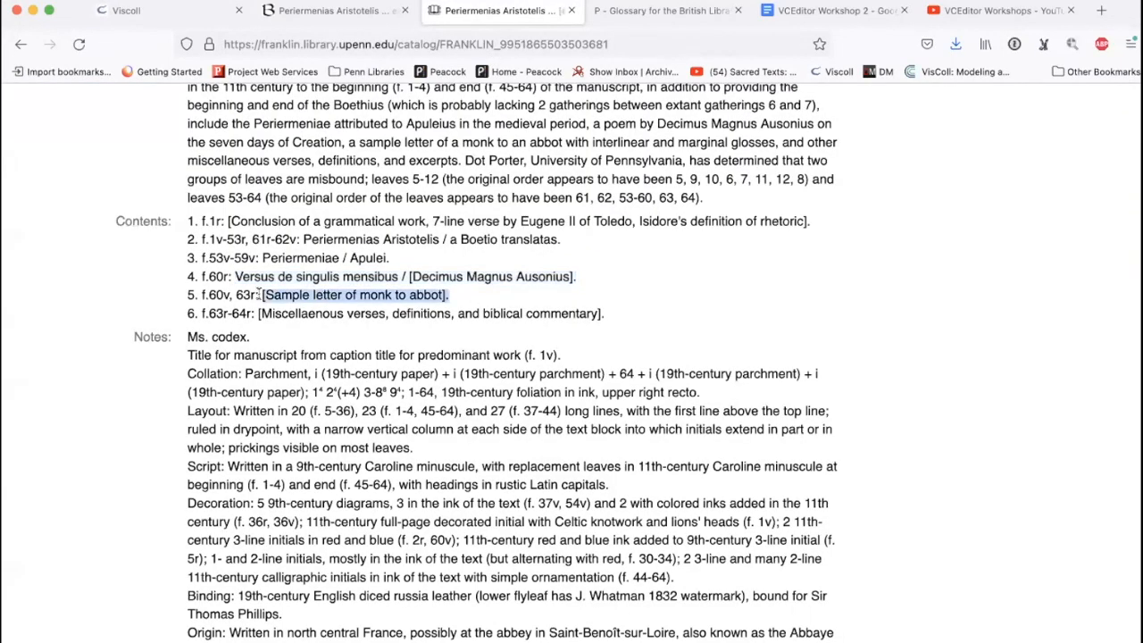
{"action": "left_click", "coordinate": [171, 13]}
{"action": "left_click", "coordinate": [593, 235]}
{"action": "key", "text": "super+v"}
{"action": "left_click", "coordinate": [616, 300]}
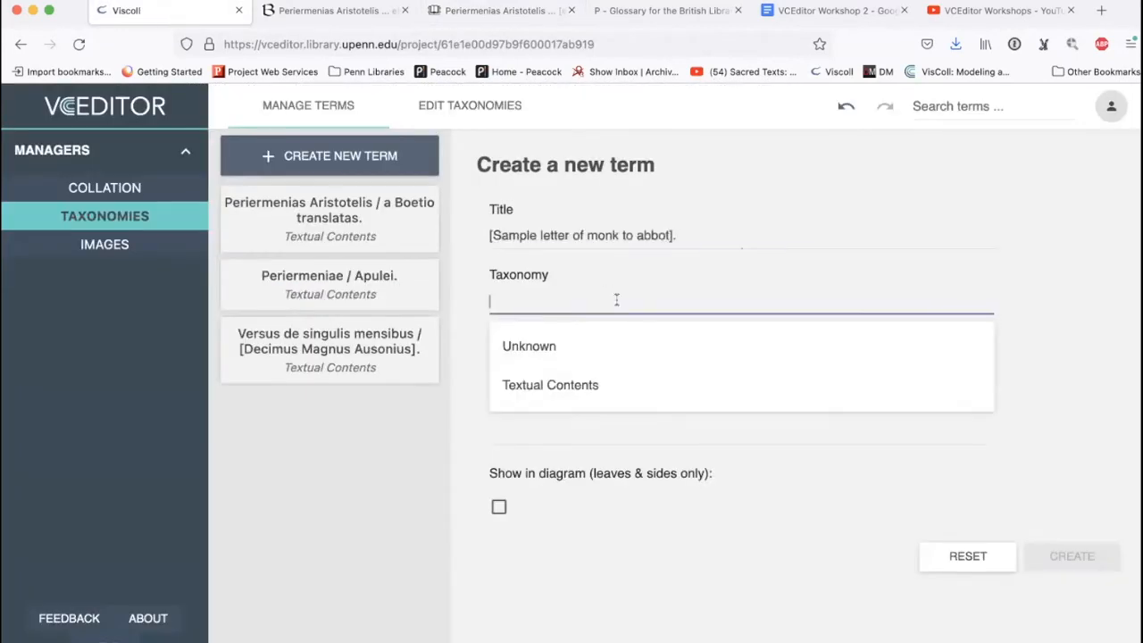
{"action": "left_click", "coordinate": [605, 387]}
{"action": "left_click", "coordinate": [499, 507]}
{"action": "left_click", "coordinate": [1053, 554]}
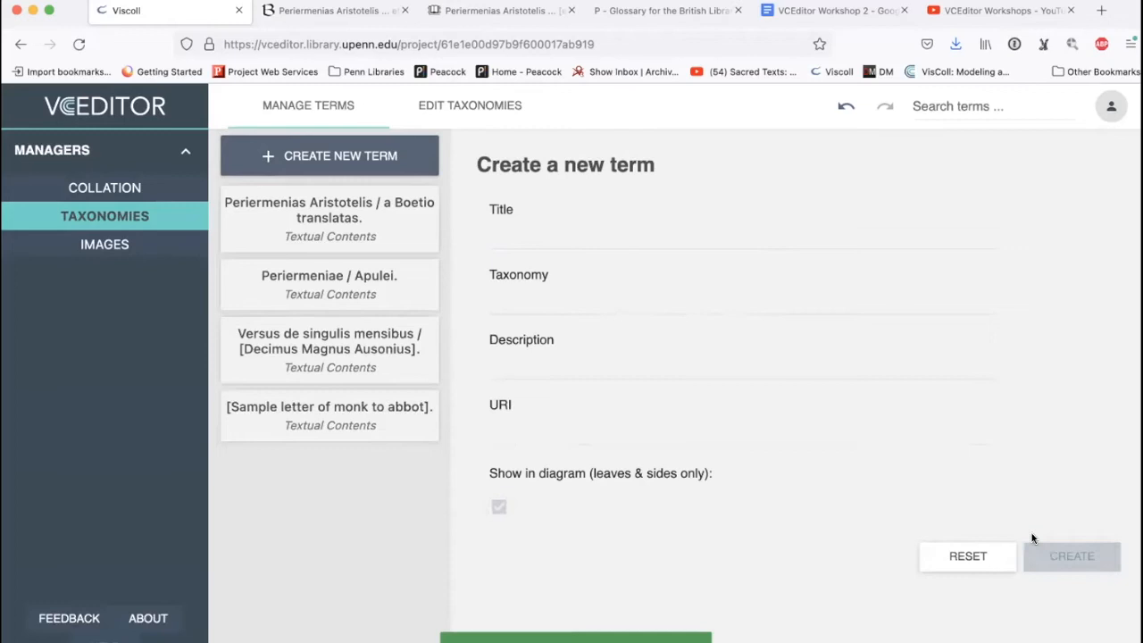
- Create the term "[Miscellaenous verses, definitions, and biblical commentary]." from the catalogue's contents list, under Textual Contents and shown in the diagram
{"action": "left_click", "coordinate": [496, 12]}
{"action": "left_click_drag", "start_coordinate": [607, 313], "coordinate": [256, 314]}
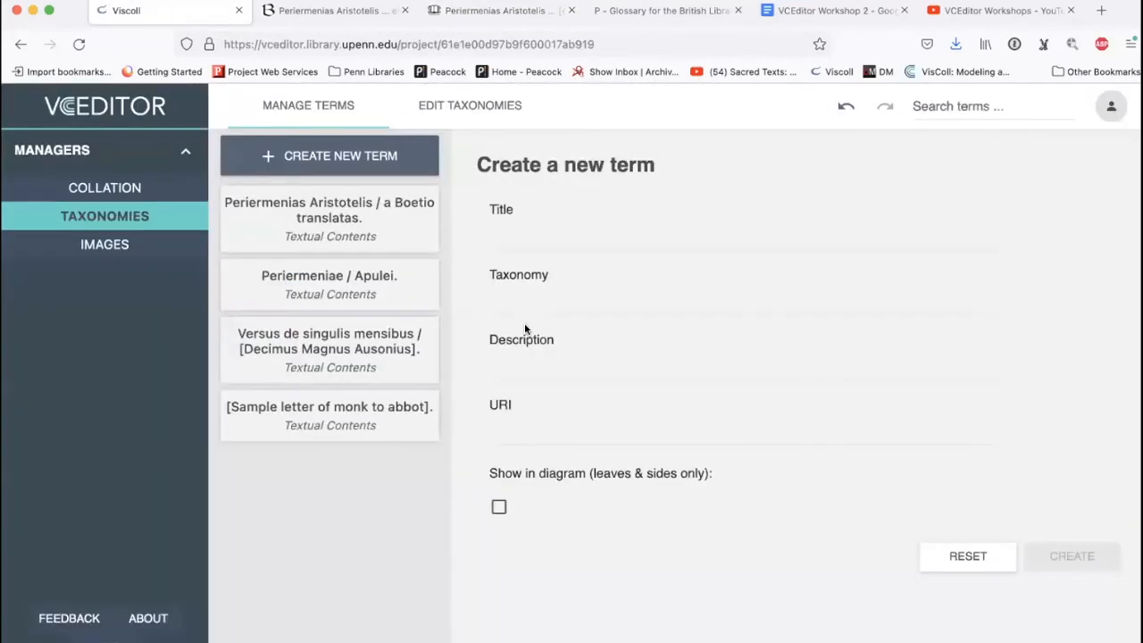
{"action": "left_click", "coordinate": [167, 12]}
{"action": "left_click", "coordinate": [552, 233]}
{"action": "type", "text": "[Miscellaenous verses, definitions, and biblical commentary]."}
{"action": "left_click", "coordinate": [577, 301]}
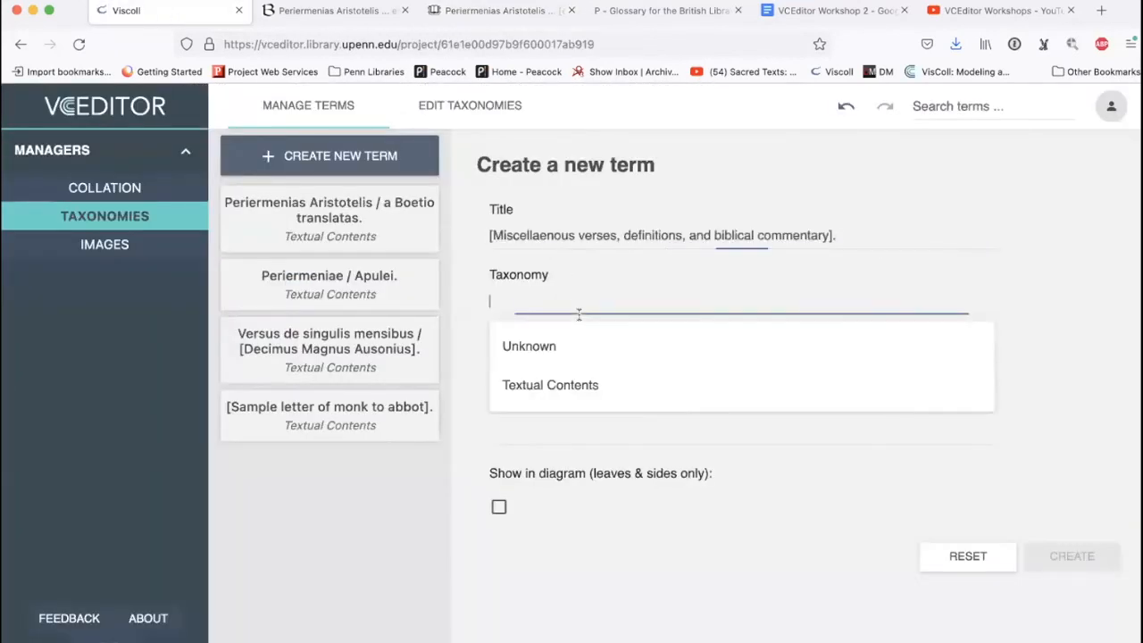
{"action": "left_click", "coordinate": [584, 377]}
{"action": "left_click", "coordinate": [499, 506]}
{"action": "left_click", "coordinate": [1070, 556]}
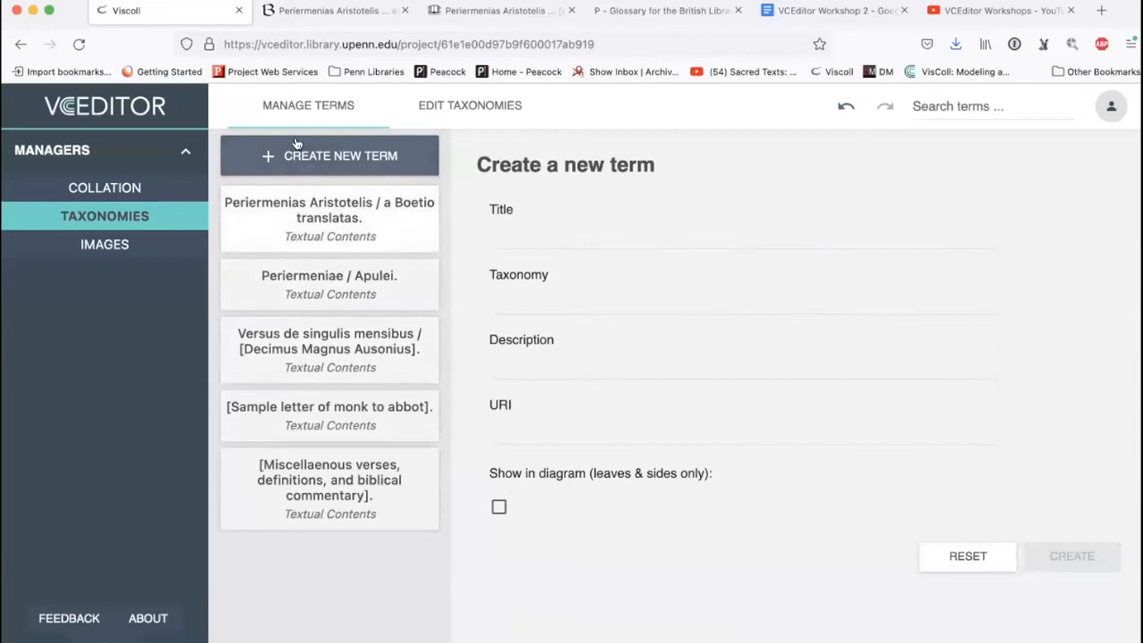
- Compare Quire 11 of the collation diagram with the folio ranges in the catalogue record's contents list
{"action": "left_click", "coordinate": [104, 188]}
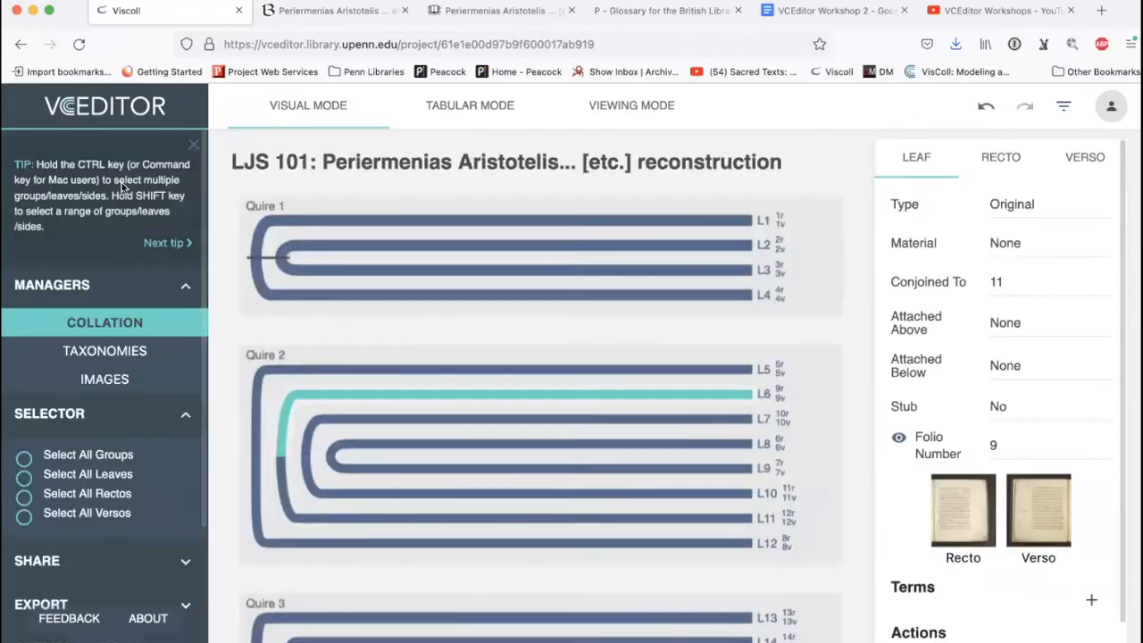
{"action": "scroll", "coordinate": [413, 330], "scroll_direction": "down", "scroll_amount": 3}
{"action": "scroll", "coordinate": [412, 334], "scroll_direction": "down", "scroll_amount": 15}
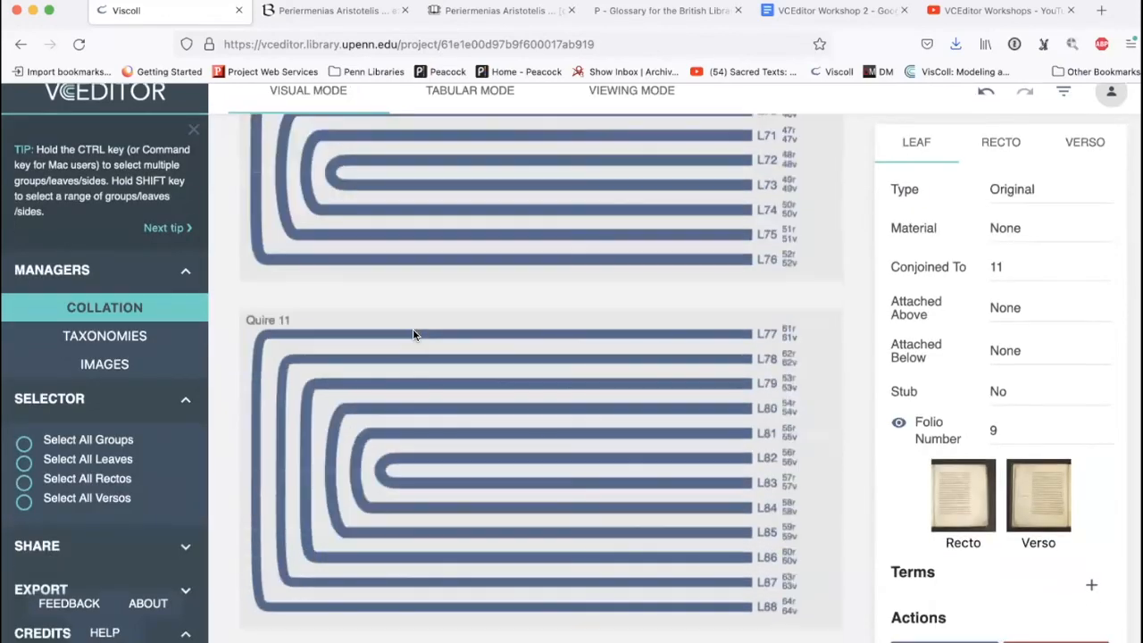
{"action": "left_click", "coordinate": [307, 9]}
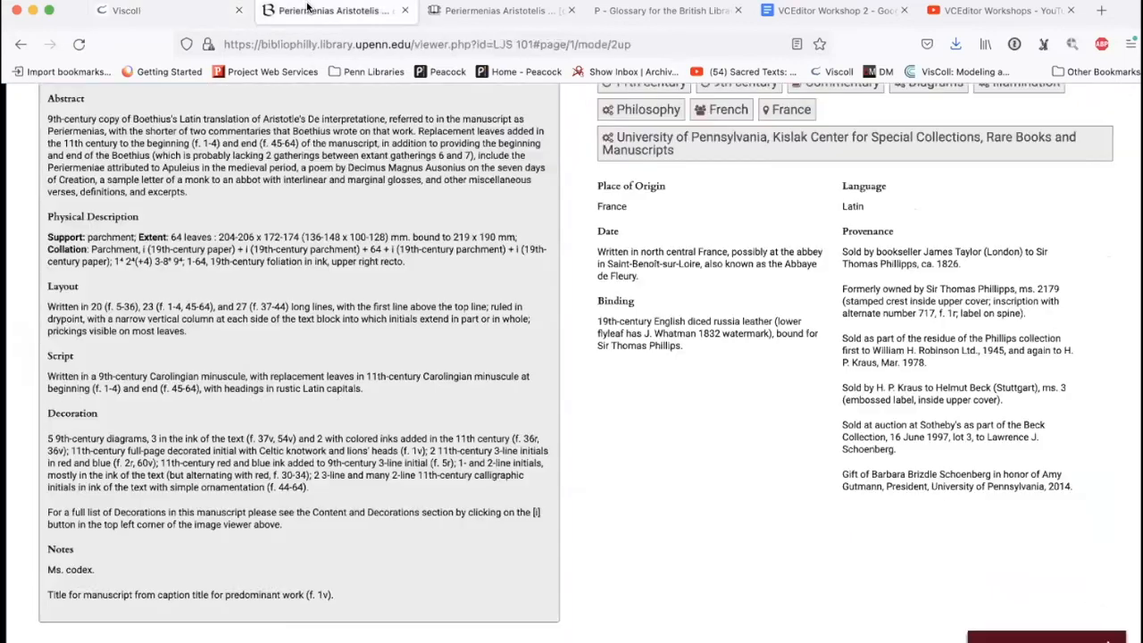
{"action": "left_click", "coordinate": [457, 10]}
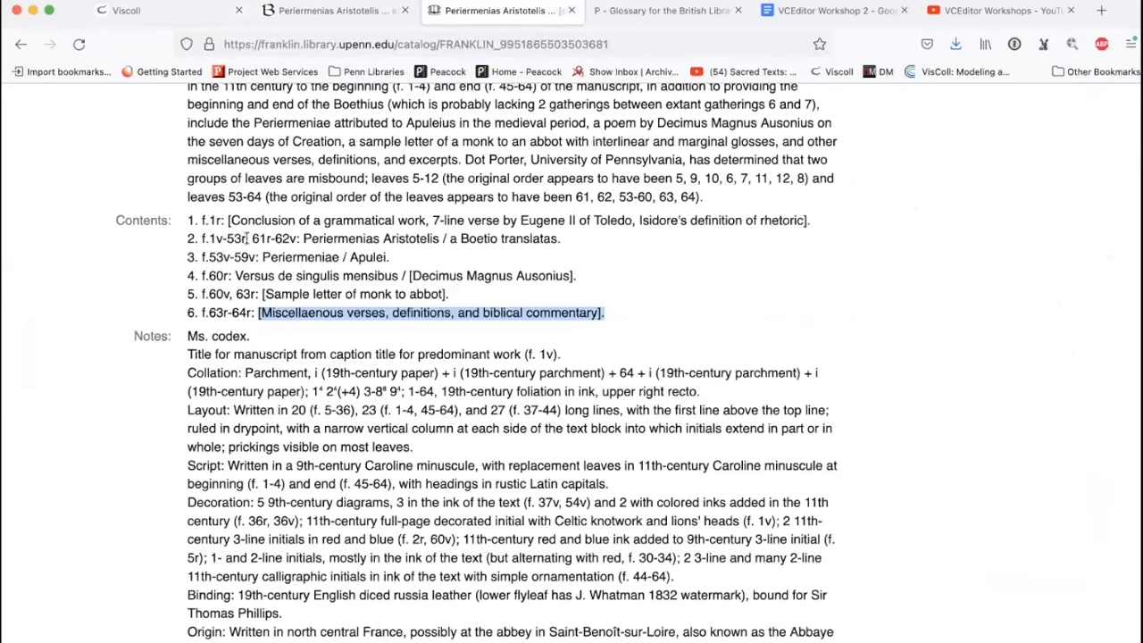
{"action": "left_click", "coordinate": [246, 238]}
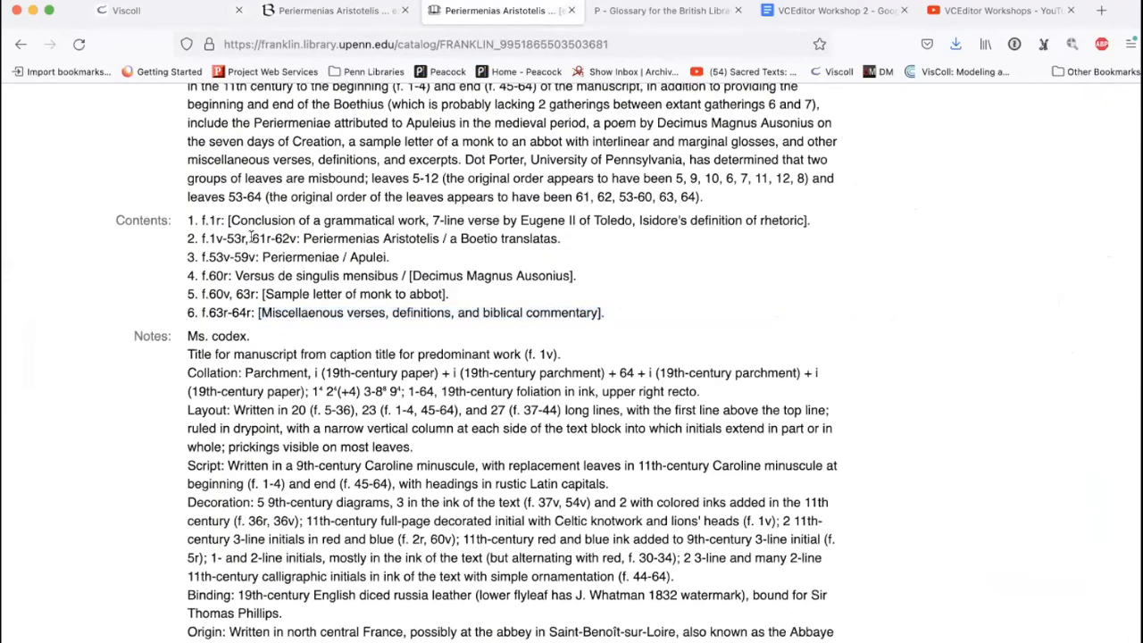
{"action": "left_click", "coordinate": [193, 20]}
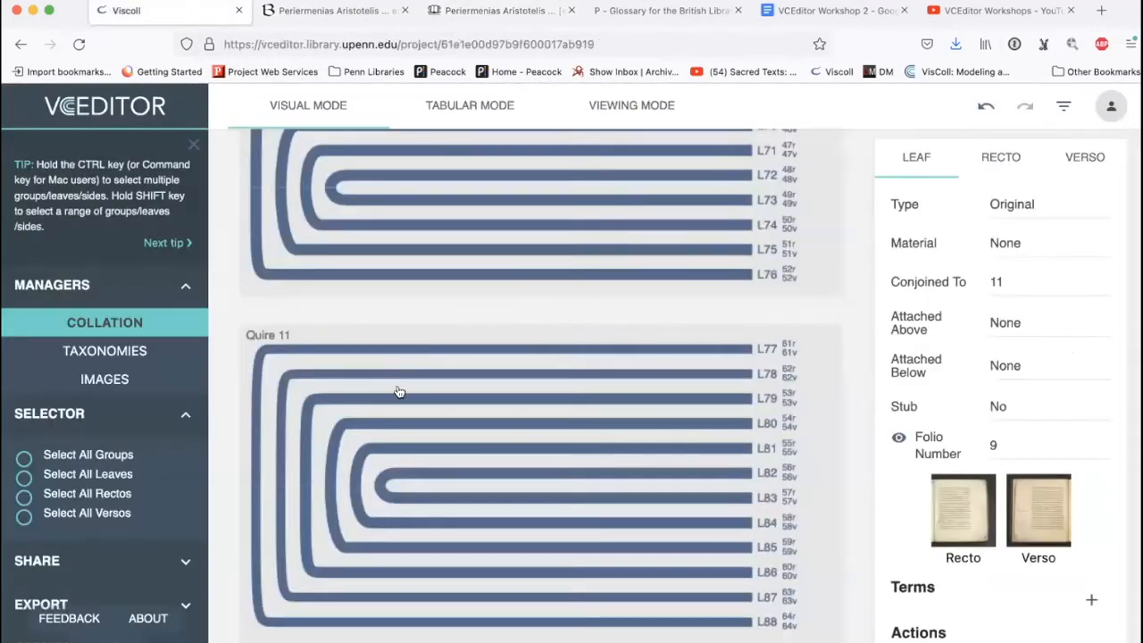
- Attach the term "Periermenias Aristotelis / a Boetio translatas." to the recto of leaf L79 (folio 53) in Quire 11
{"action": "left_click", "coordinate": [633, 399]}
{"action": "left_click", "coordinate": [1001, 158]}
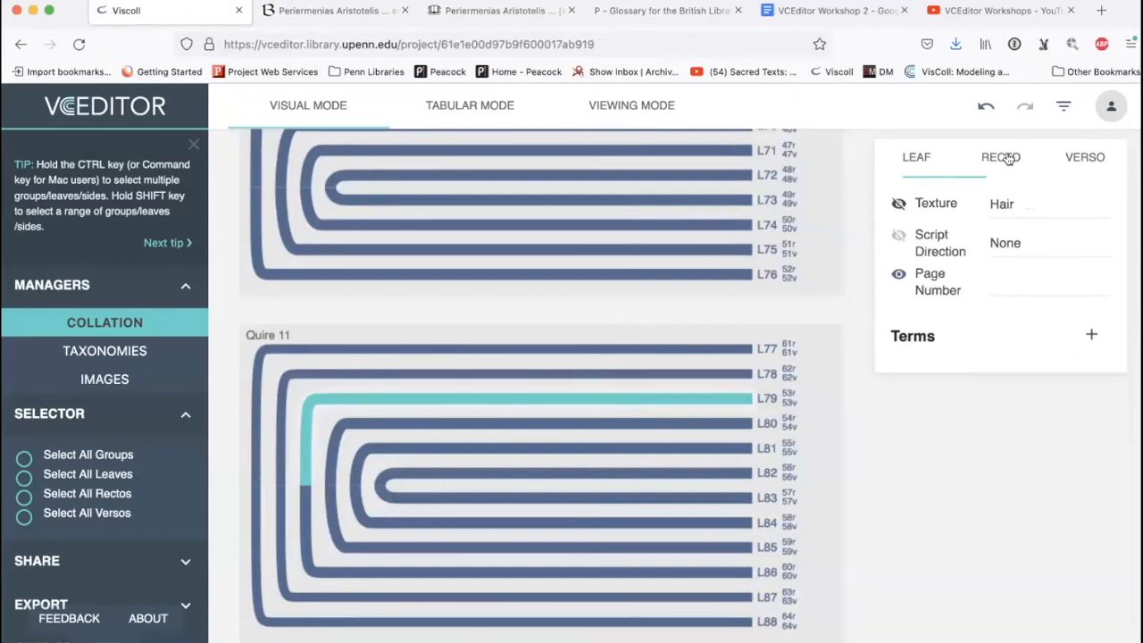
{"action": "left_click", "coordinate": [1091, 333]}
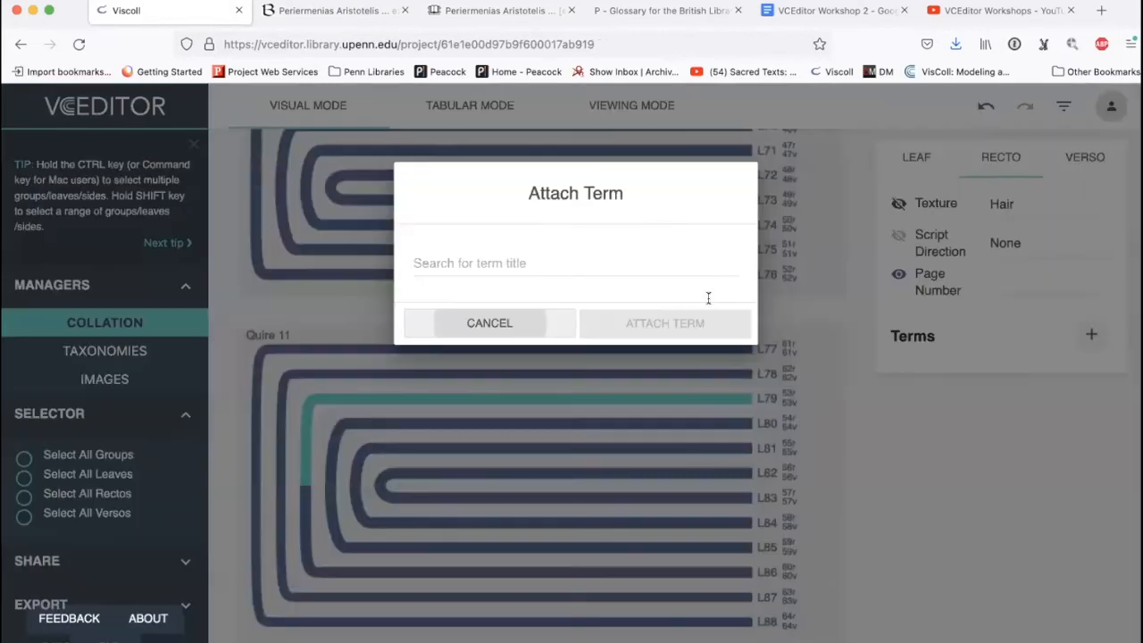
{"action": "left_click", "coordinate": [591, 272]}
{"action": "left_click", "coordinate": [589, 367]}
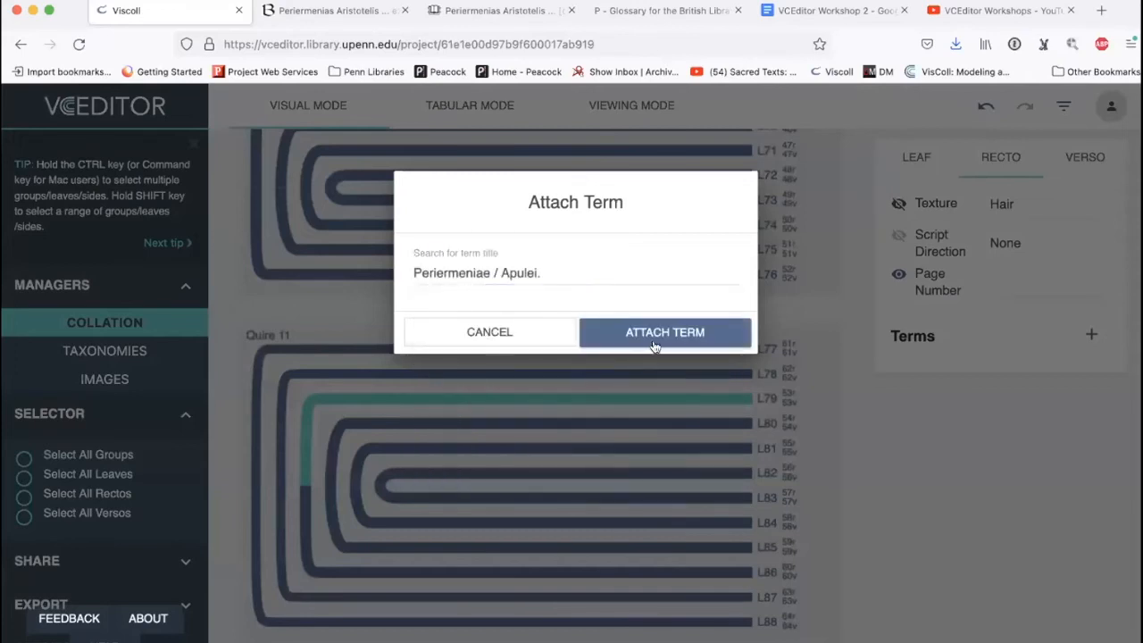
{"action": "left_click", "coordinate": [591, 266]}
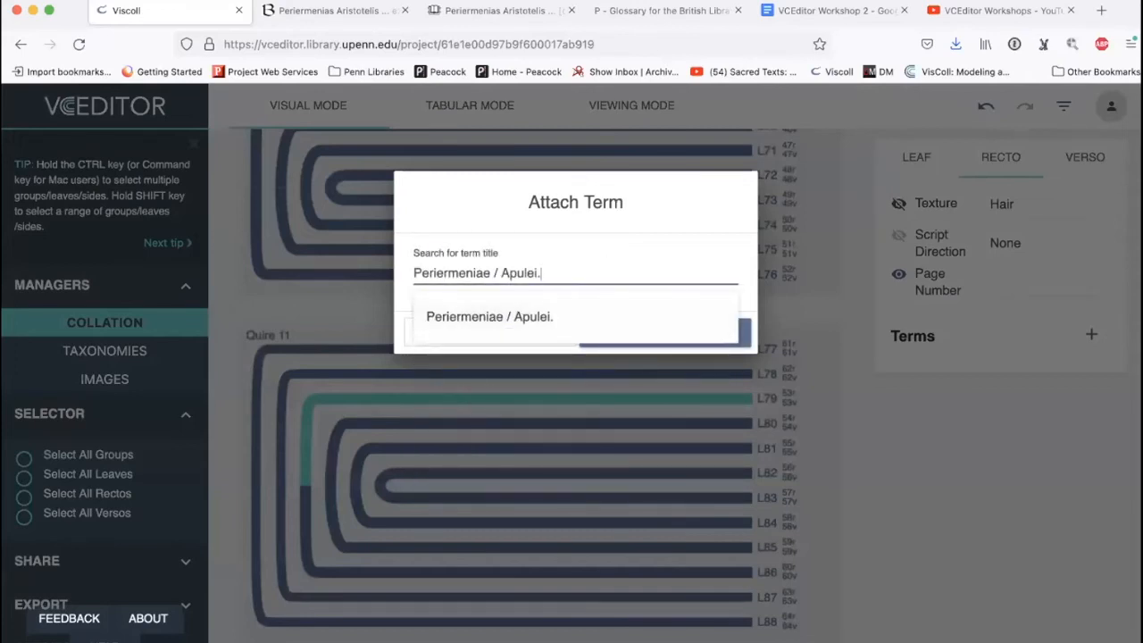
{"action": "key", "text": "BackSpace"}
{"action": "key", "text": "BackSpace"}
{"action": "key", "text": "BackSpace"}
{"action": "key", "text": "BackSpace"}
{"action": "key", "text": "BackSpace"}
{"action": "key", "text": "BackSpace"}
{"action": "key", "text": "BackSpace"}
{"action": "key", "text": "BackSpace"}
{"action": "key", "text": "BackSpace"}
{"action": "key", "text": "BackSpace"}
{"action": "key", "text": "BackSpace"}
{"action": "key", "text": "BackSpace"}
{"action": "key", "text": "BackSpace"}
{"action": "key", "text": "BackSpace"}
{"action": "key", "text": "BackSpace"}
{"action": "key", "text": "BackSpace"}
{"action": "key", "text": "BackSpace"}
{"action": "key", "text": "BackSpace"}
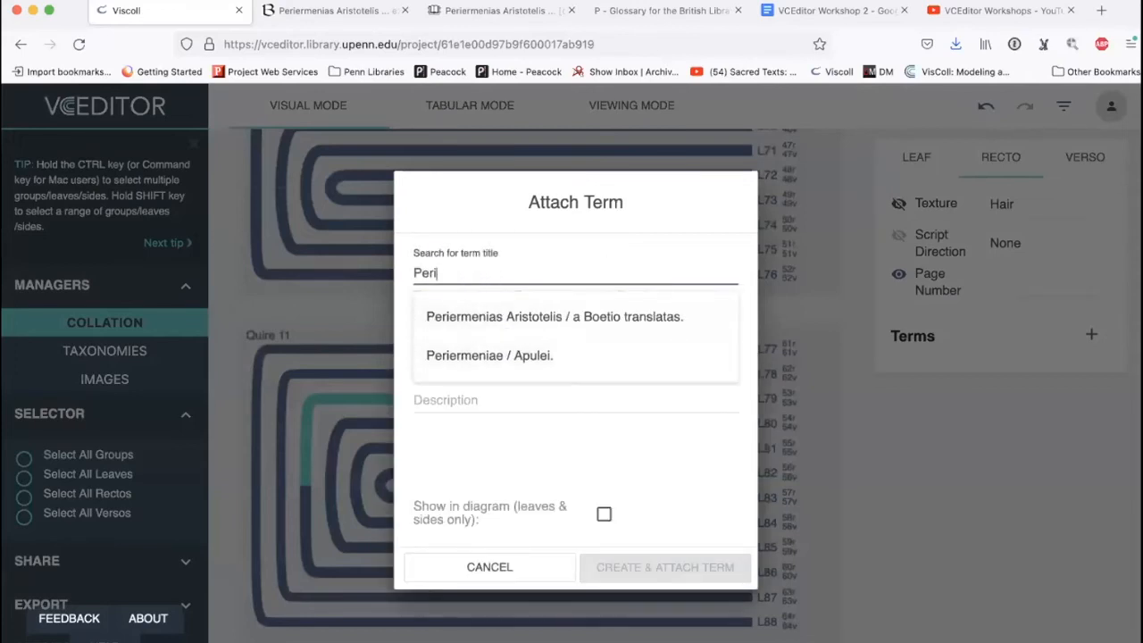
{"action": "left_click", "coordinate": [658, 316]}
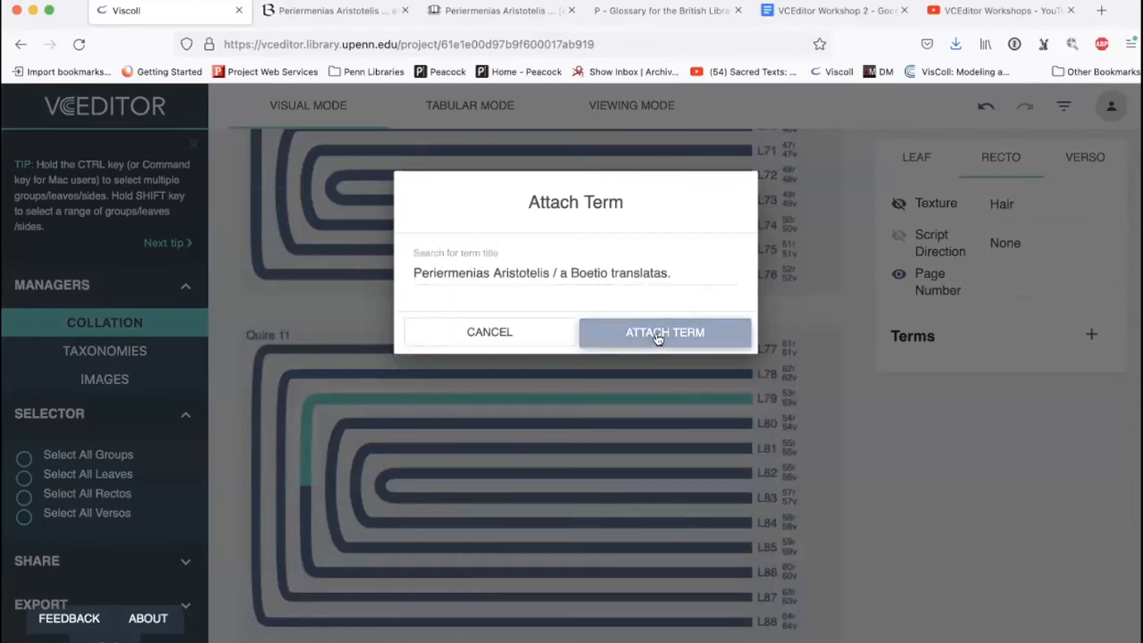
{"action": "left_click", "coordinate": [658, 332]}
- Check the catalogue's contents list and attach "Periermenias Aristotelis / a Boetio translatas." to leaves L77 and L78 (folios 61 and 62)
{"action": "left_click", "coordinate": [332, 11]}
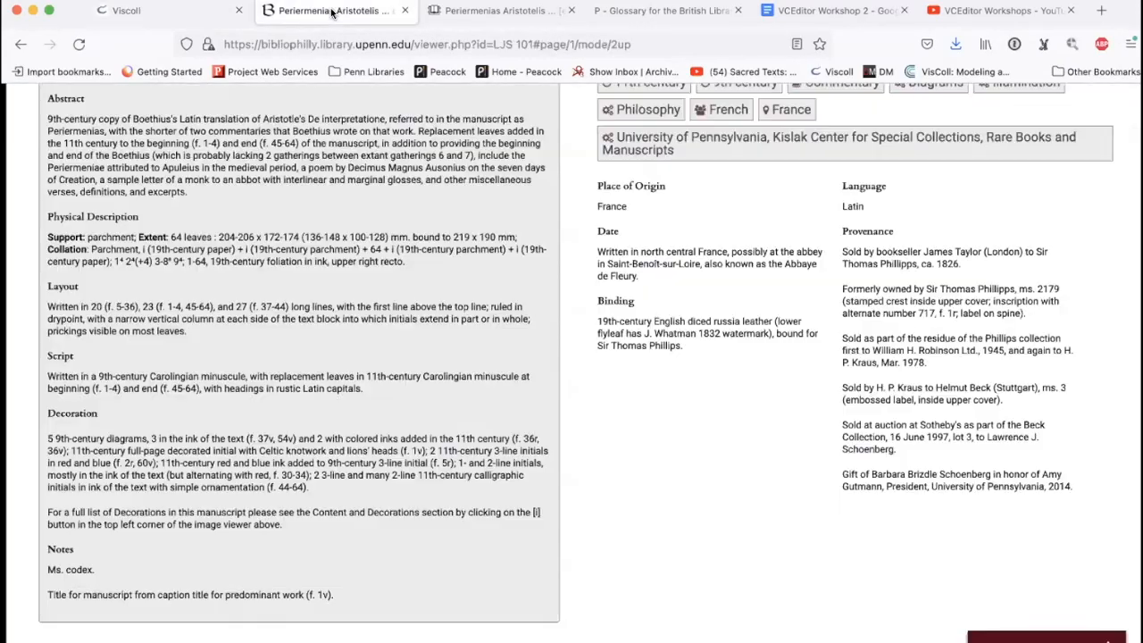
{"action": "left_click", "coordinate": [466, 12]}
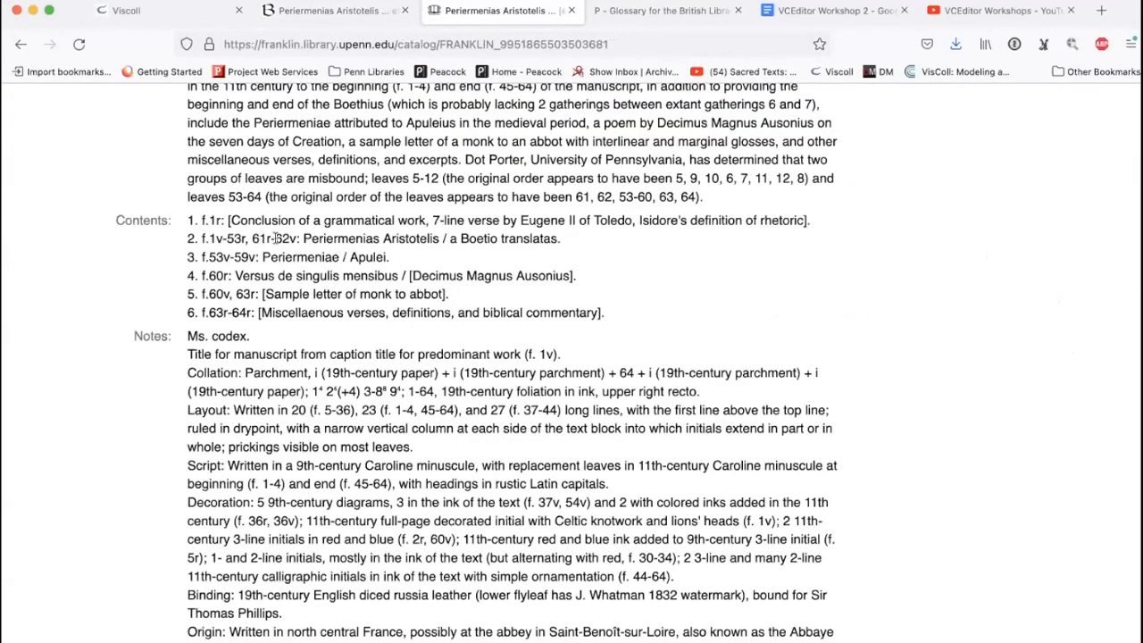
{"action": "left_click", "coordinate": [183, 13]}
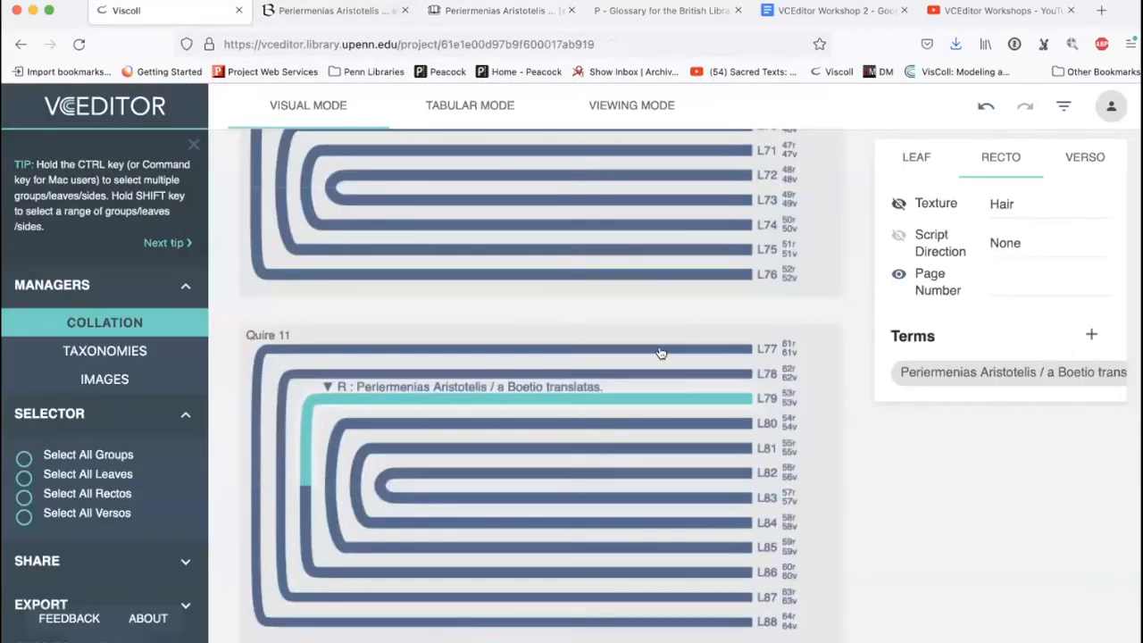
{"action": "left_click", "coordinate": [661, 352]}
{"action": "left_click", "coordinate": [665, 371], "text": "shift"}
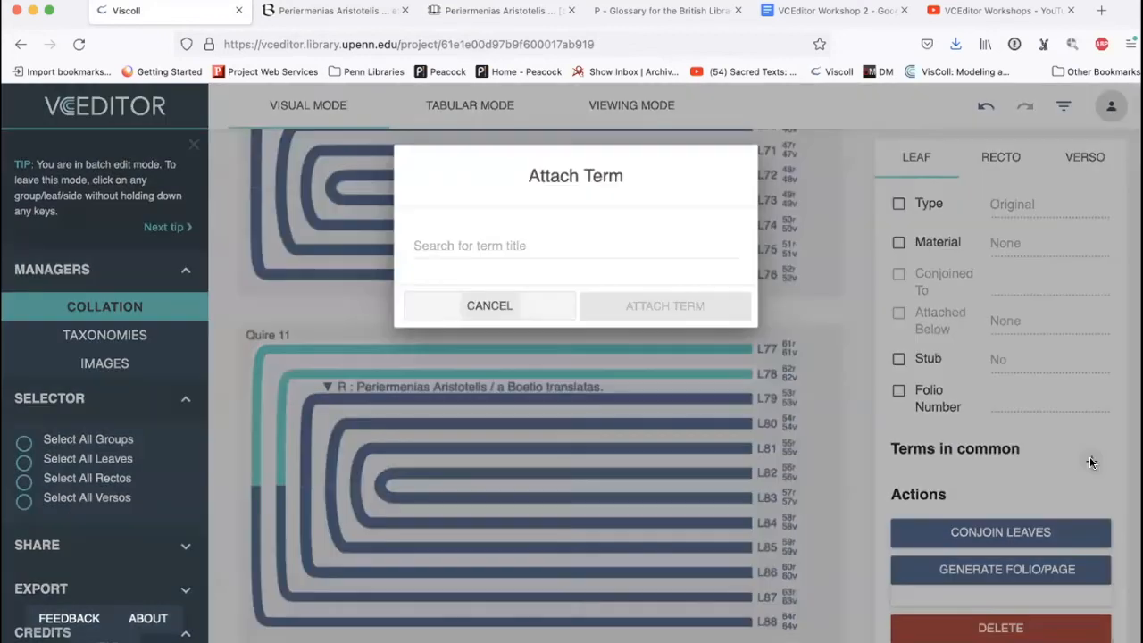
{"action": "left_click", "coordinate": [1095, 460]}
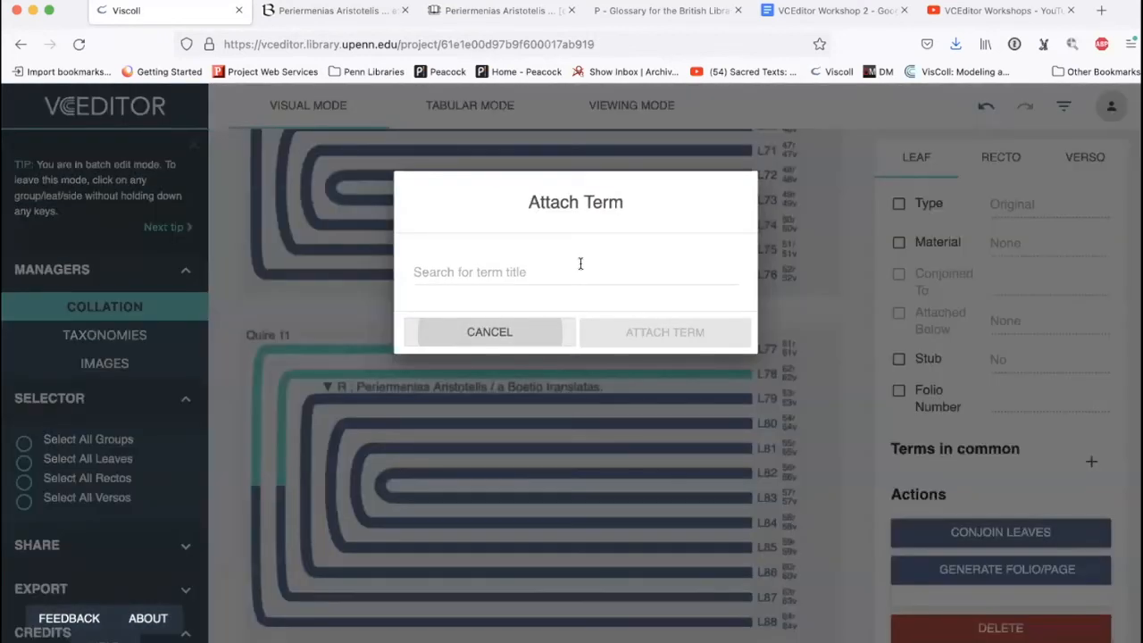
{"action": "left_click", "coordinate": [581, 264]}
{"action": "left_click", "coordinate": [563, 317]}
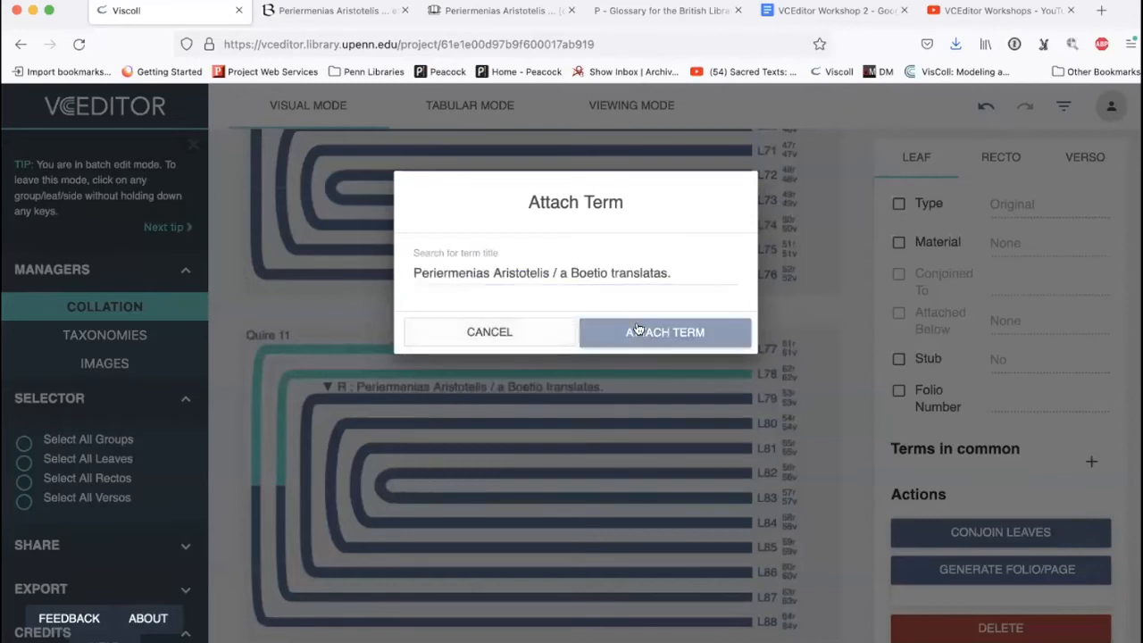
{"action": "left_click", "coordinate": [639, 328]}
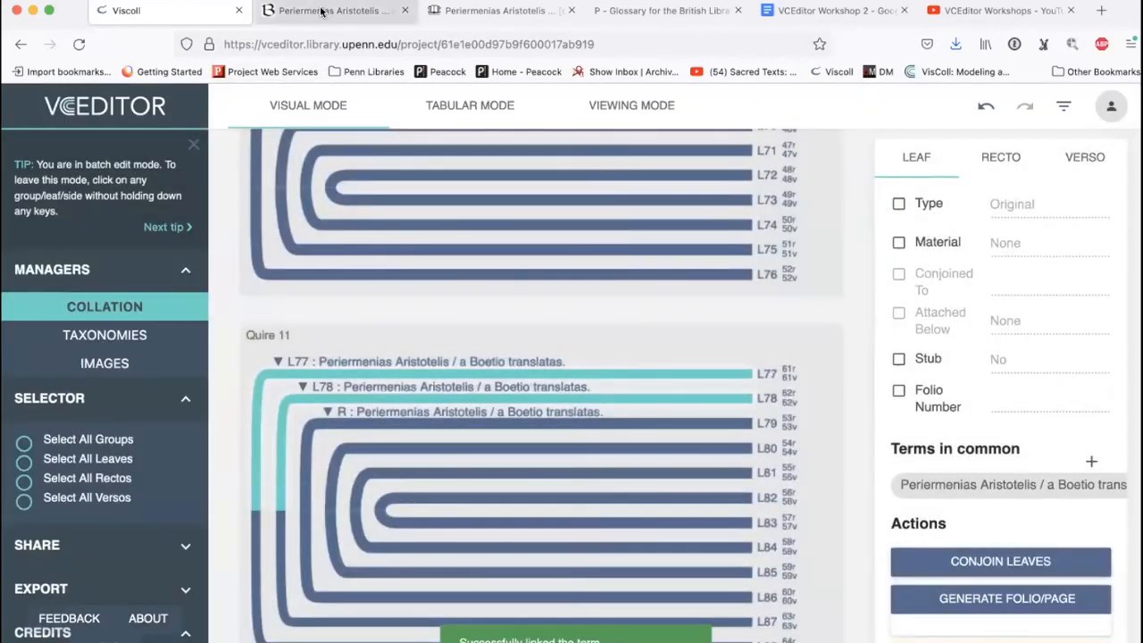
- Consult the catalogue's contents list and attach "Versus de singulis mensibus / [Decimus Magnus Ausonius]." to the recto of leaf L86 (folio 60)
{"action": "left_click", "coordinate": [498, 10]}
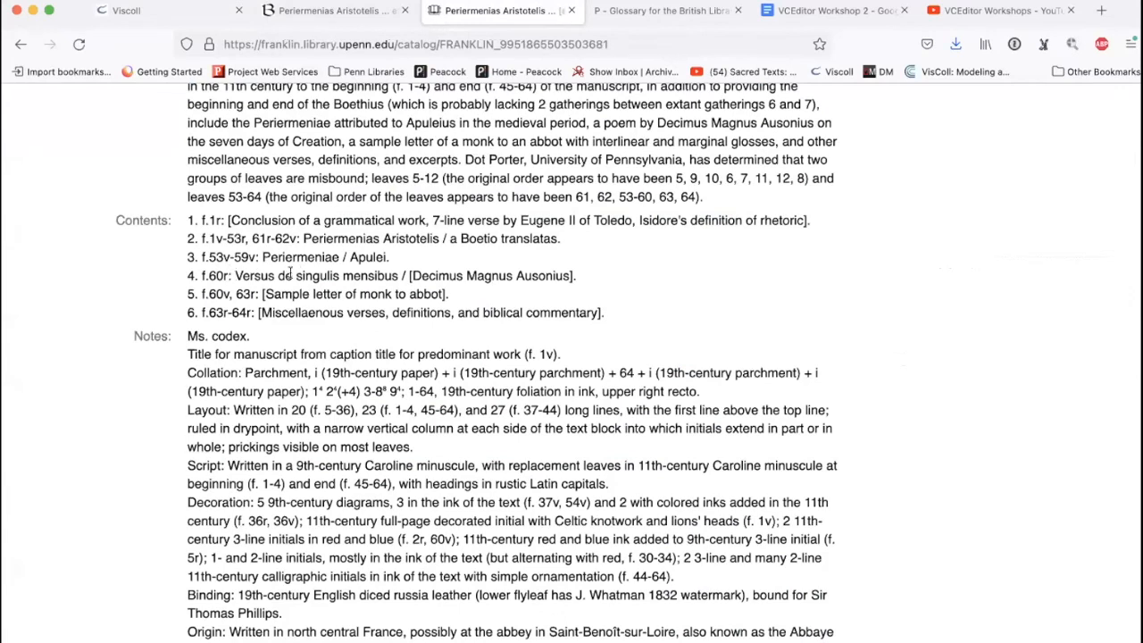
{"action": "left_click", "coordinate": [179, 13]}
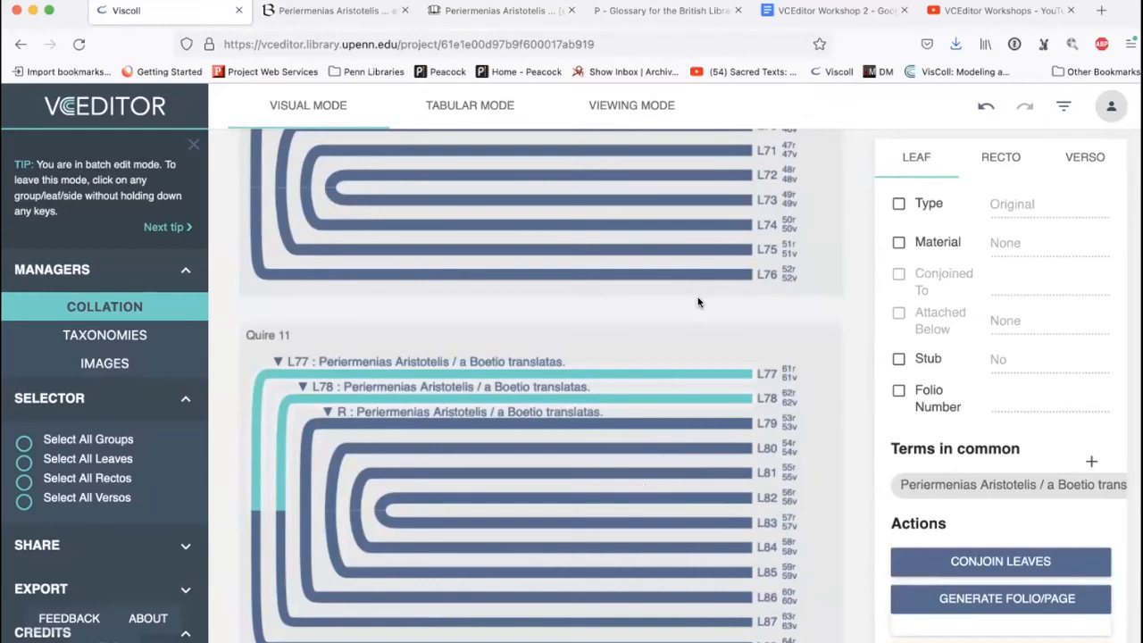
{"action": "scroll", "coordinate": [698, 302], "scroll_direction": "down", "scroll_amount": 1}
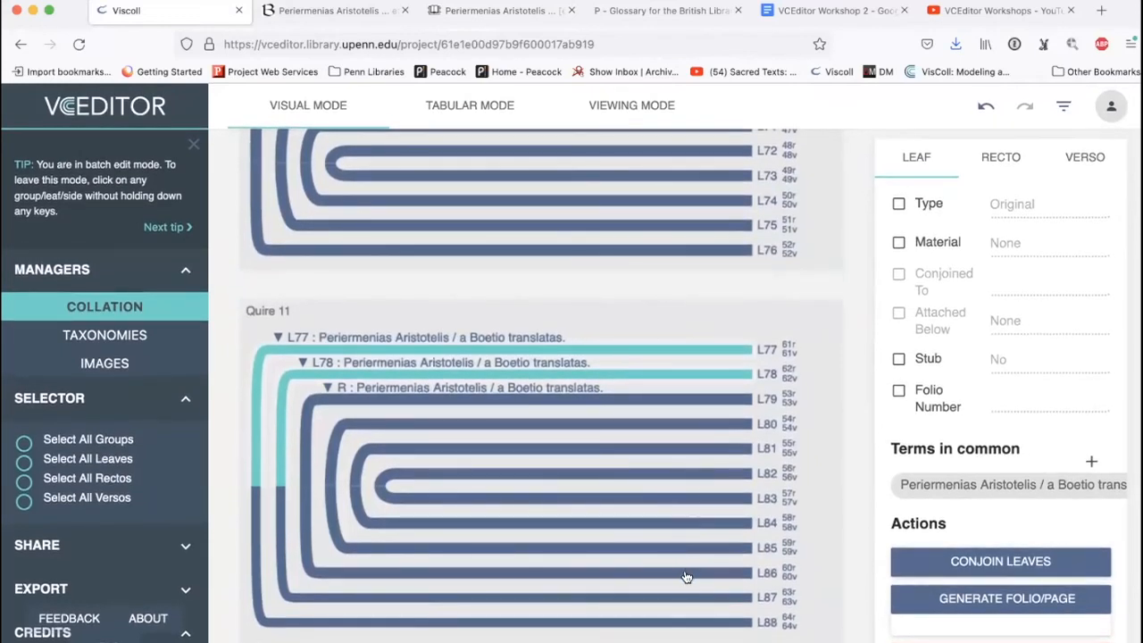
{"action": "left_click", "coordinate": [684, 572]}
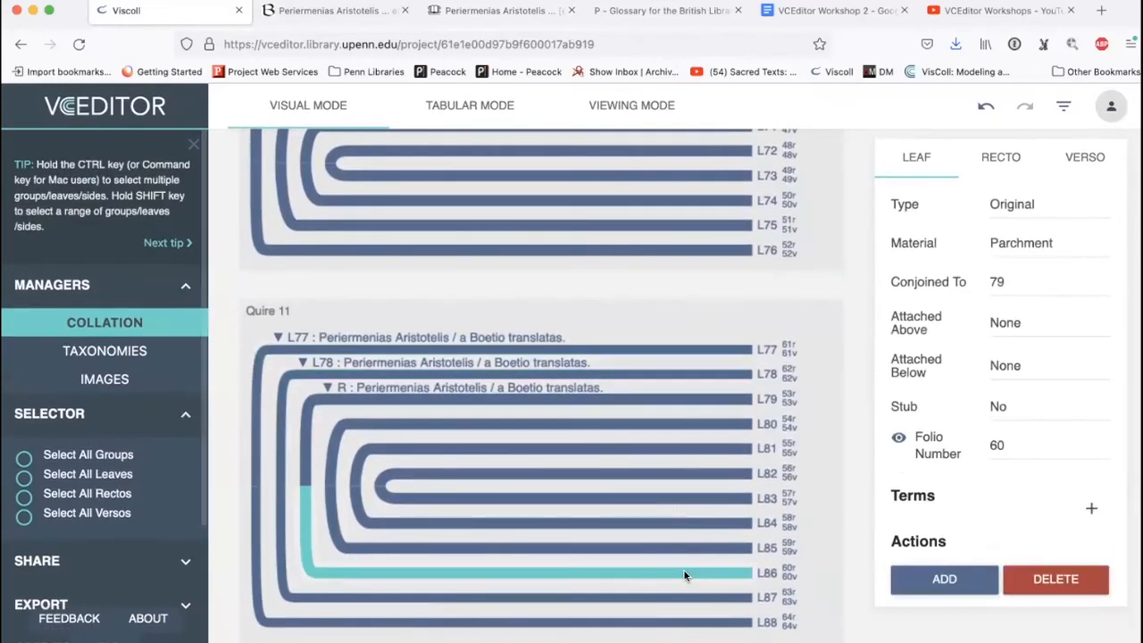
{"action": "left_click", "coordinate": [1089, 507]}
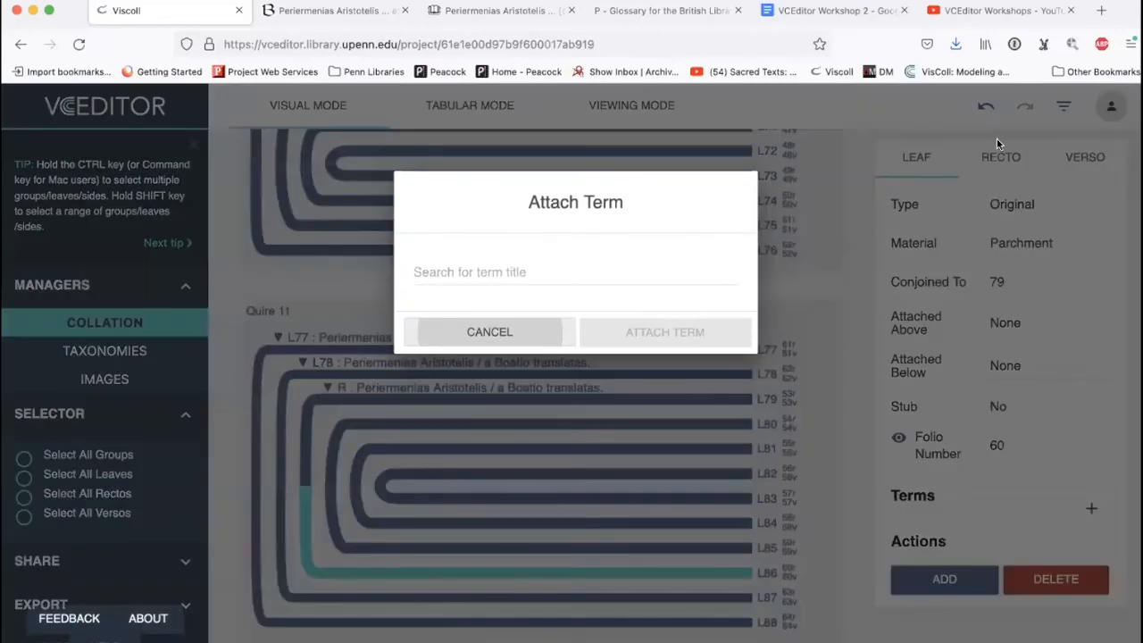
{"action": "left_click", "coordinate": [995, 145]}
{"action": "left_click", "coordinate": [994, 155]}
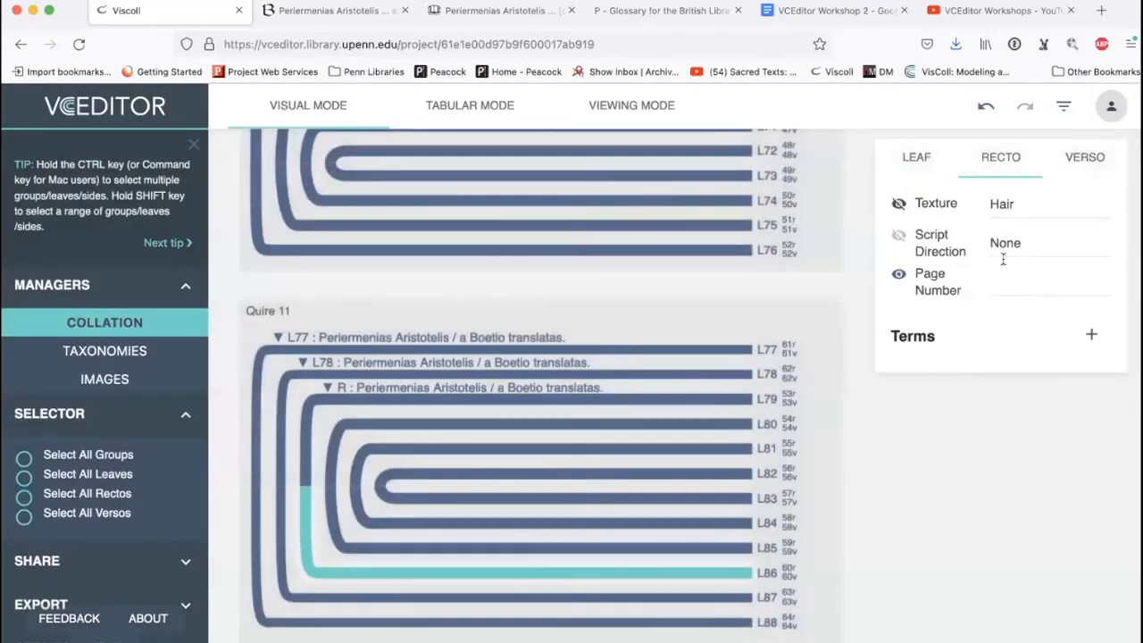
{"action": "left_click", "coordinate": [1089, 332]}
{"action": "left_click", "coordinate": [576, 268]}
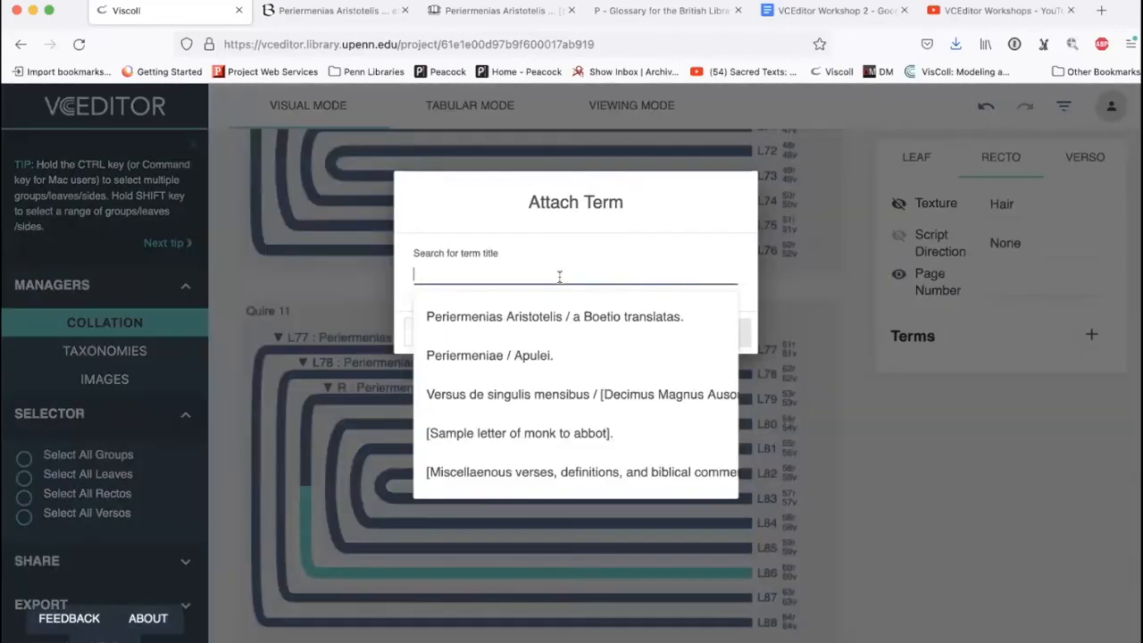
{"action": "left_click", "coordinate": [554, 396]}
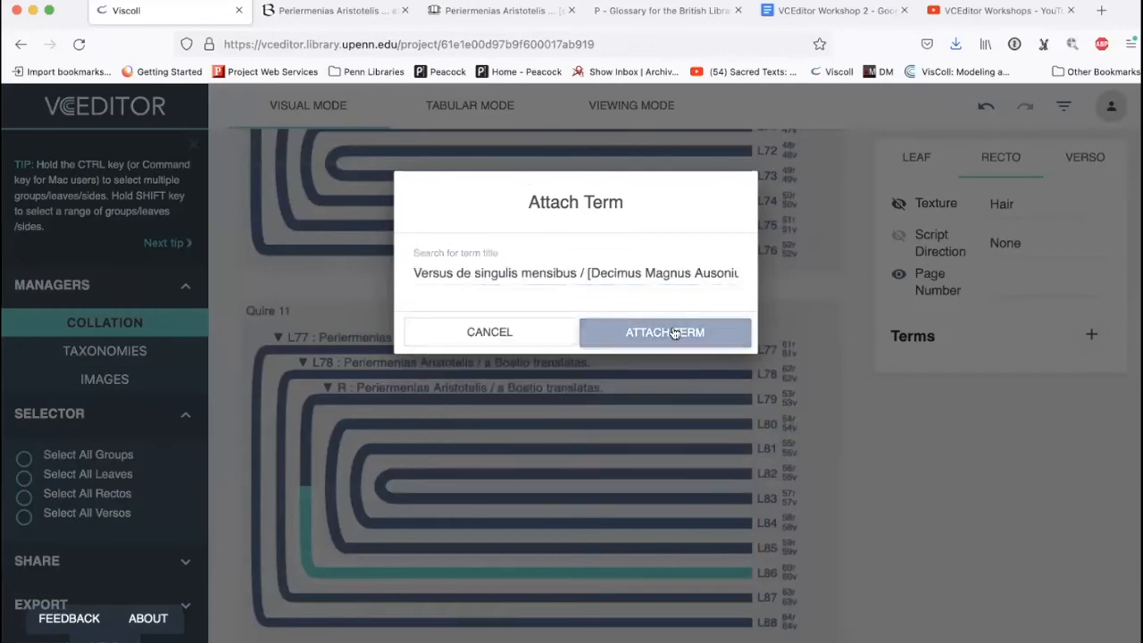
{"action": "left_click", "coordinate": [670, 332]}
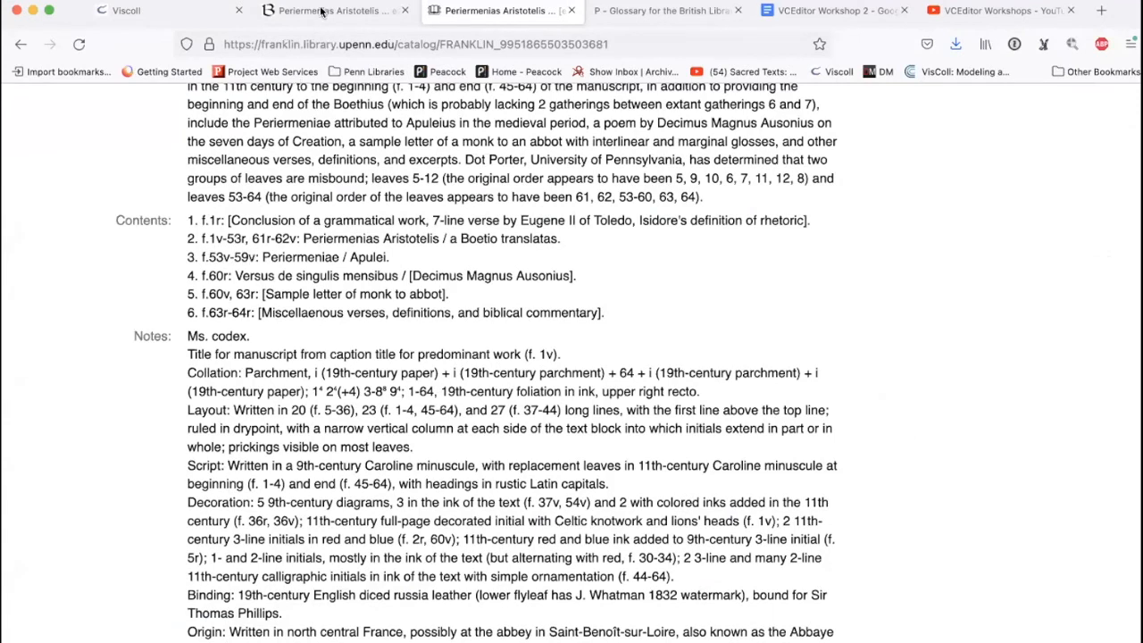
- Attach the term "Periermeniae / Apulei." to the verso of leaf L79 (folio 53) in Quire 11
{"action": "left_click", "coordinate": [178, 10]}
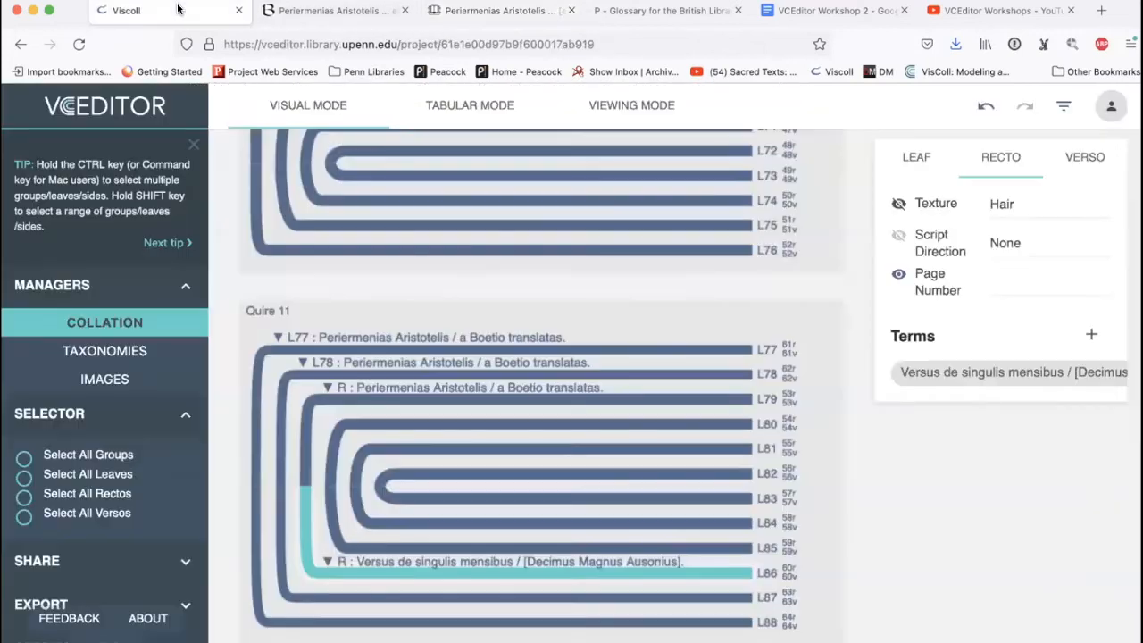
{"action": "left_click", "coordinate": [639, 399]}
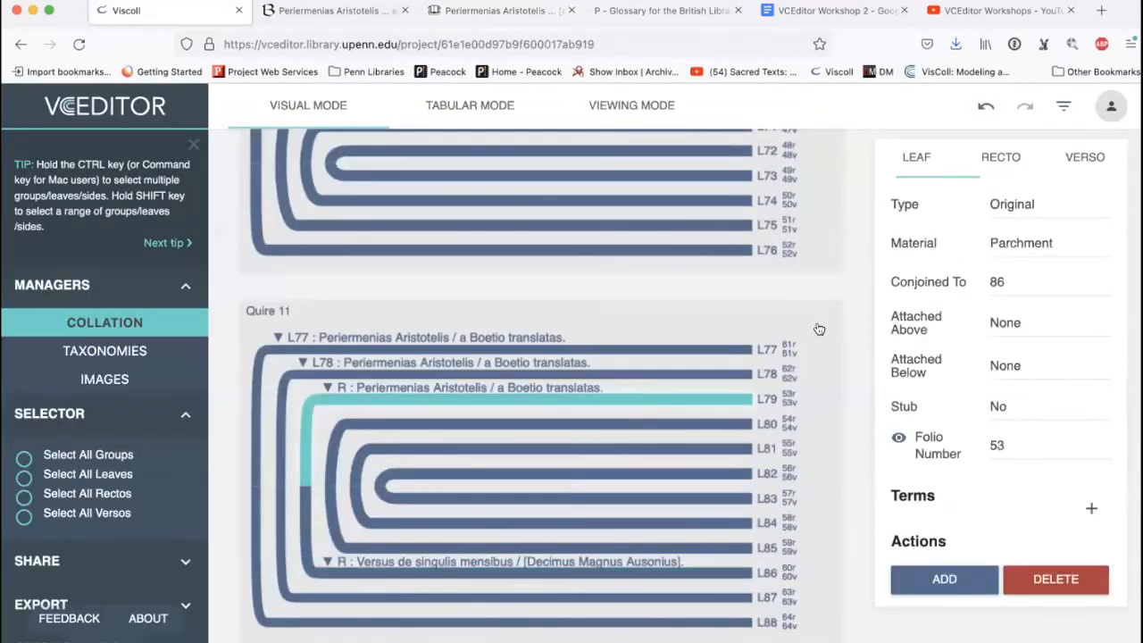
{"action": "left_click", "coordinate": [1083, 158]}
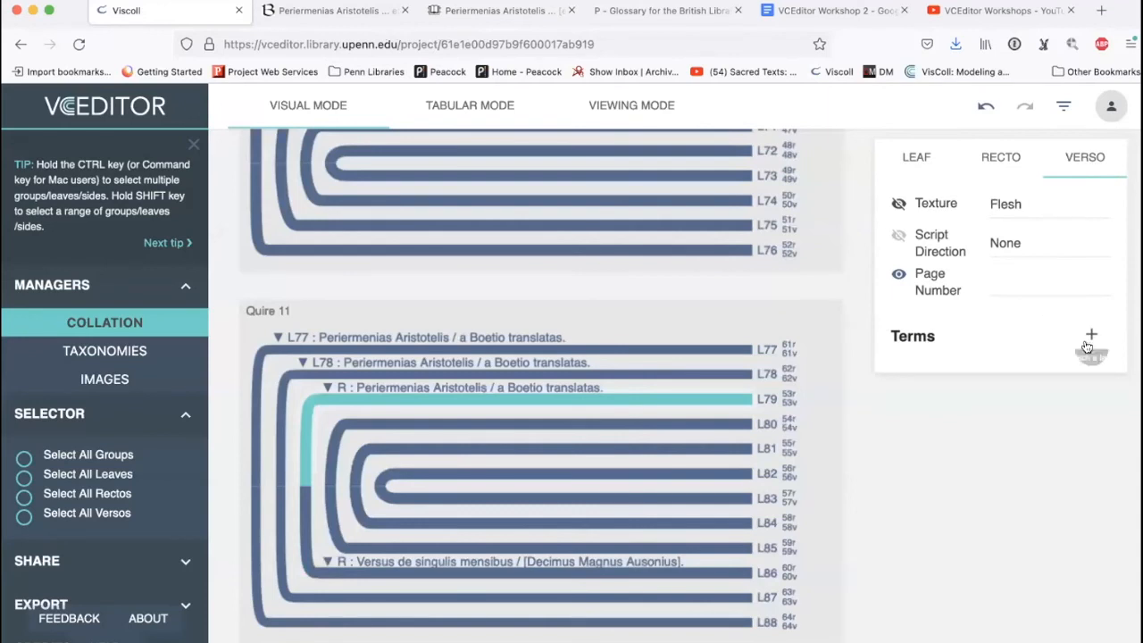
{"action": "left_click", "coordinate": [1089, 336]}
{"action": "left_click", "coordinate": [594, 263]}
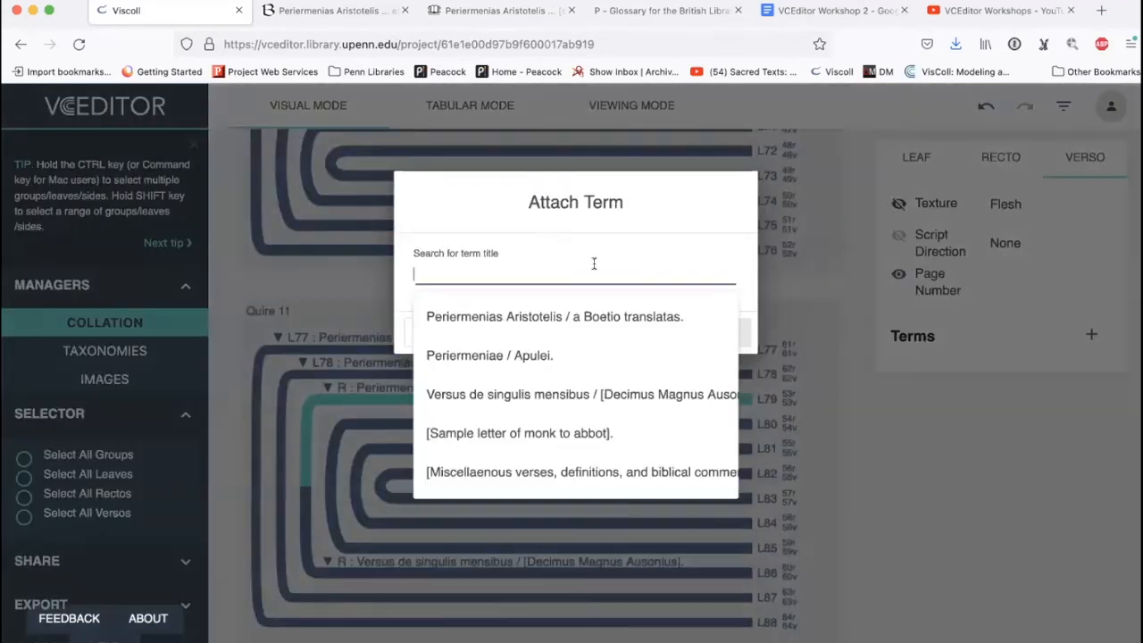
{"action": "left_click", "coordinate": [582, 356]}
{"action": "left_click", "coordinate": [592, 331]}
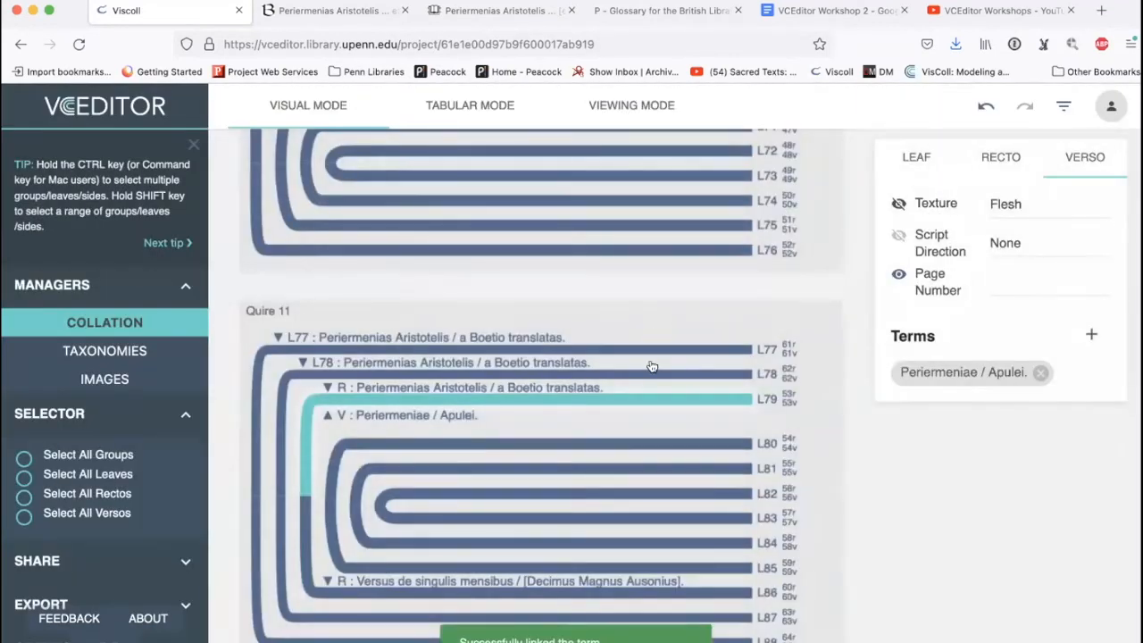
- Attach the term "Periermeniae / Apulei." to leaves L80 through L85 (folios 54 to 59) together
{"action": "left_click", "coordinate": [649, 441]}
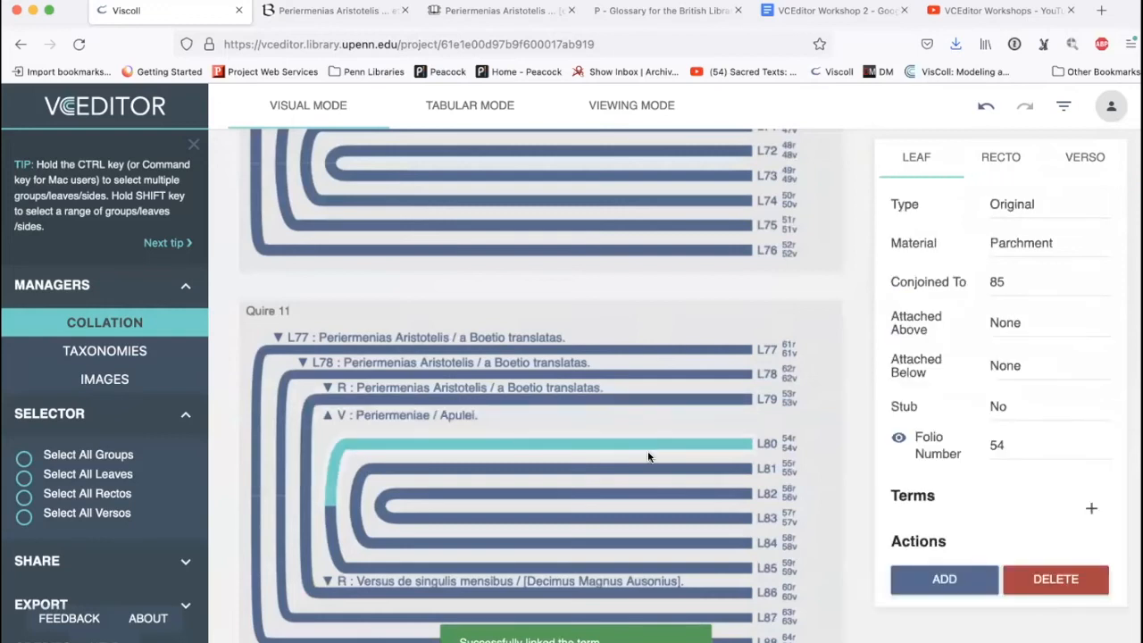
{"action": "left_click", "coordinate": [658, 566], "text": "shift"}
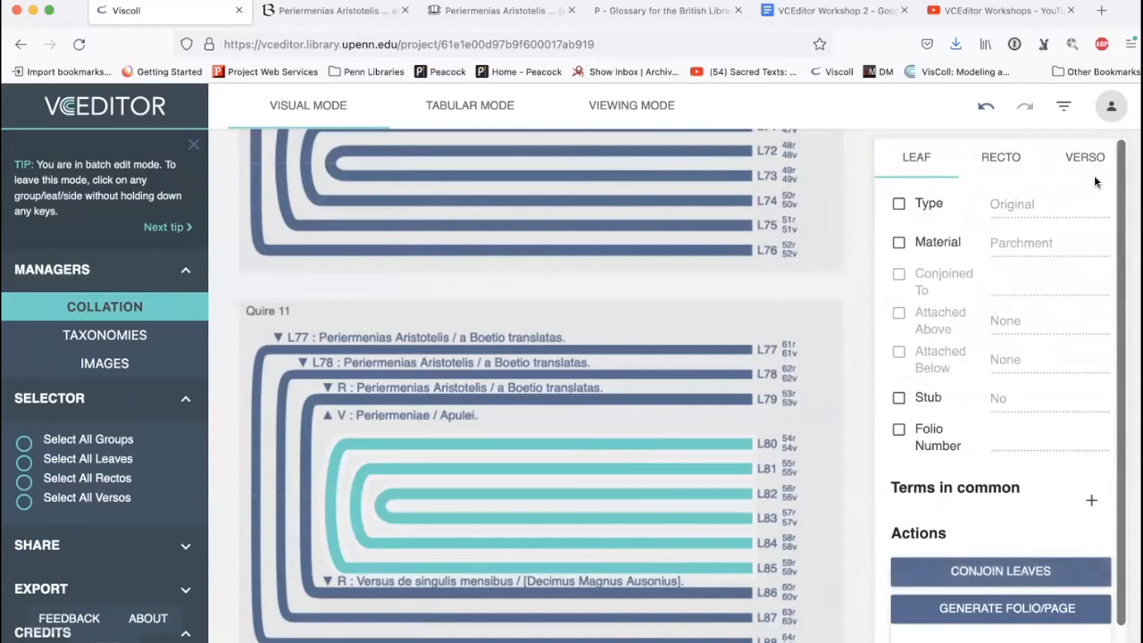
{"action": "scroll", "coordinate": [1029, 436], "scroll_direction": "down", "scroll_amount": 1}
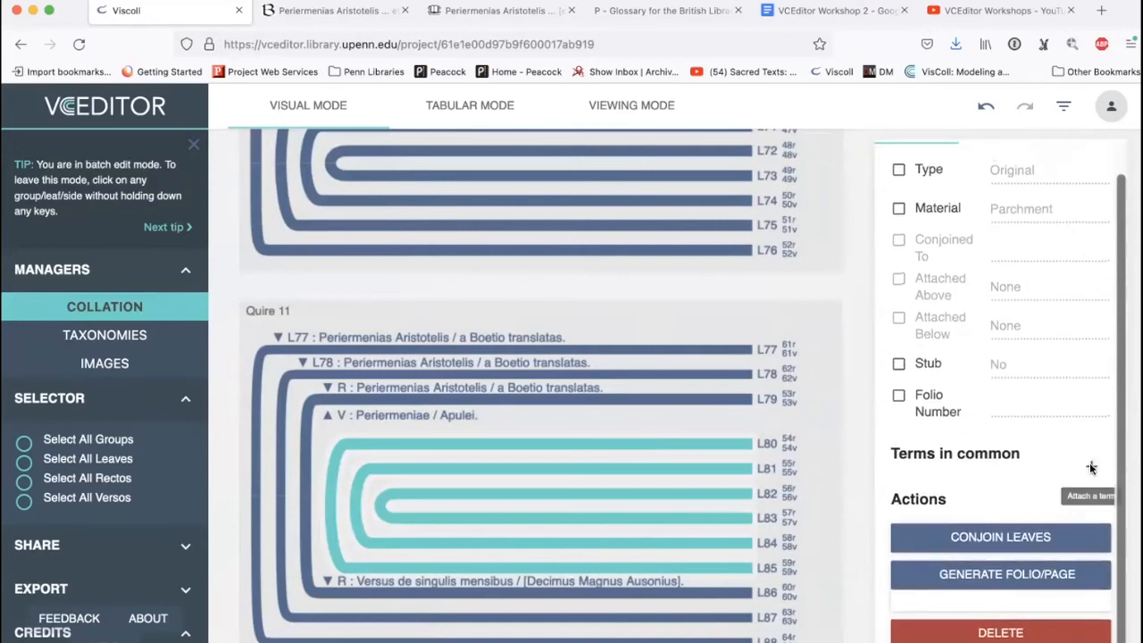
{"action": "left_click", "coordinate": [1091, 466]}
{"action": "left_click", "coordinate": [578, 273]}
{"action": "left_click", "coordinate": [562, 354]}
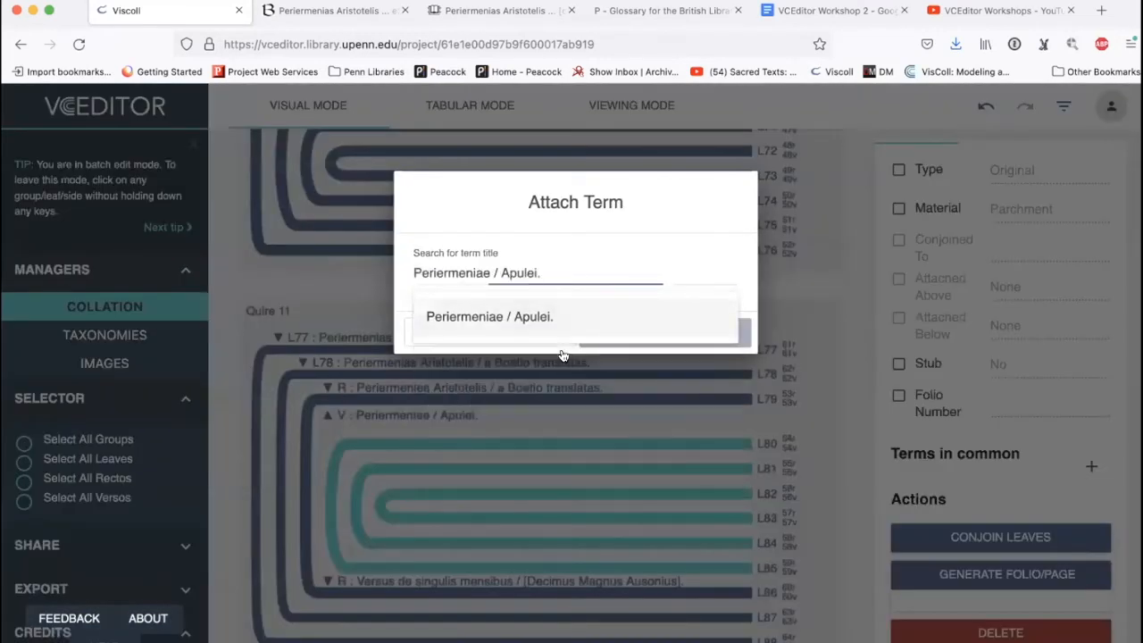
{"action": "left_click", "coordinate": [646, 332]}
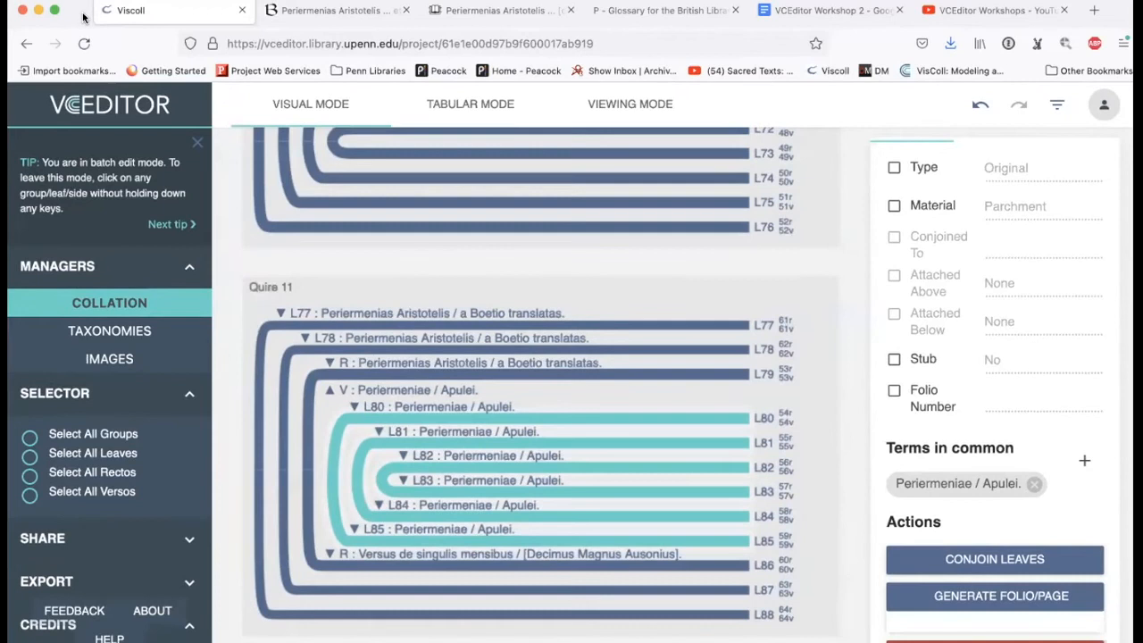
- Check the catalogue's contents list and attach "[Sample letter of monk to abbot]." to the verso of leaf L86 (folio 60)
{"action": "left_click", "coordinate": [494, 13]}
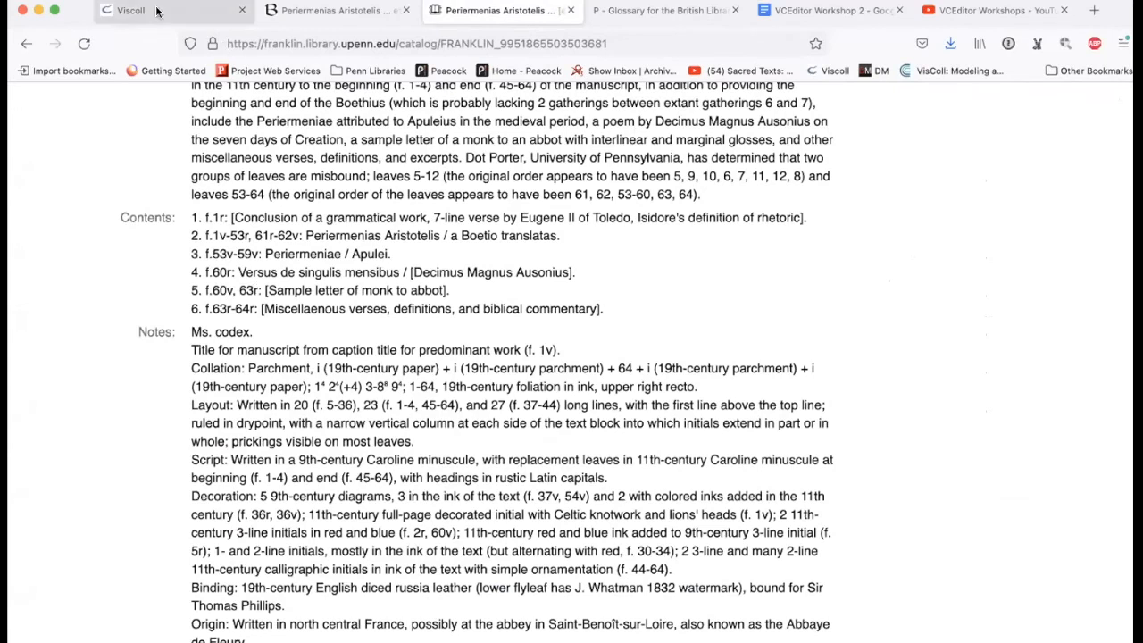
{"action": "left_click", "coordinate": [119, 12]}
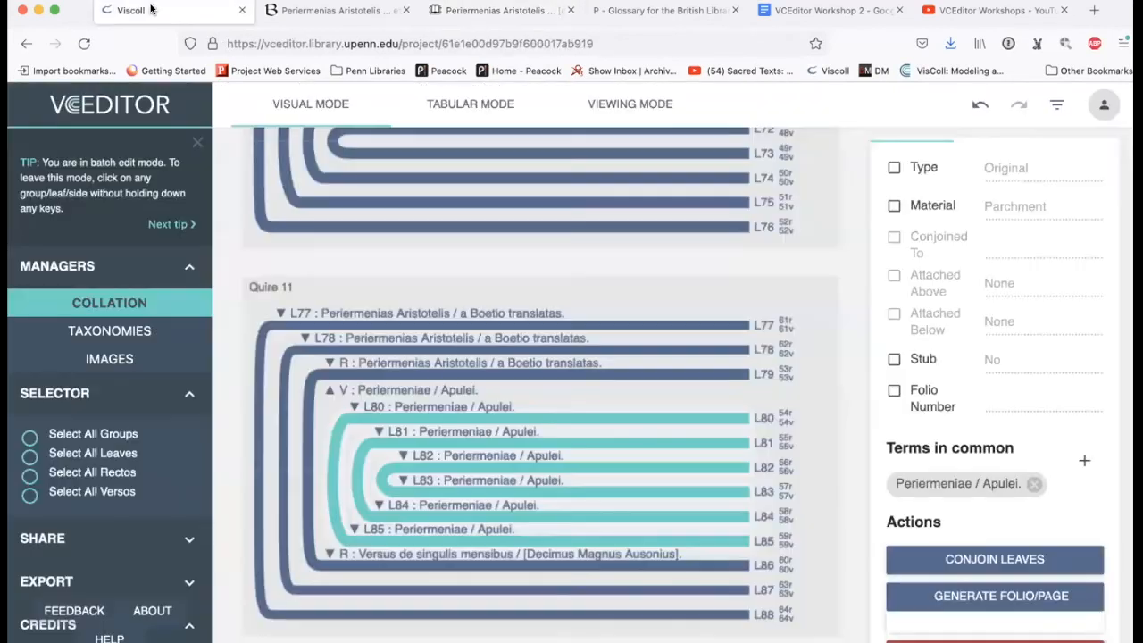
{"action": "left_click", "coordinate": [722, 566]}
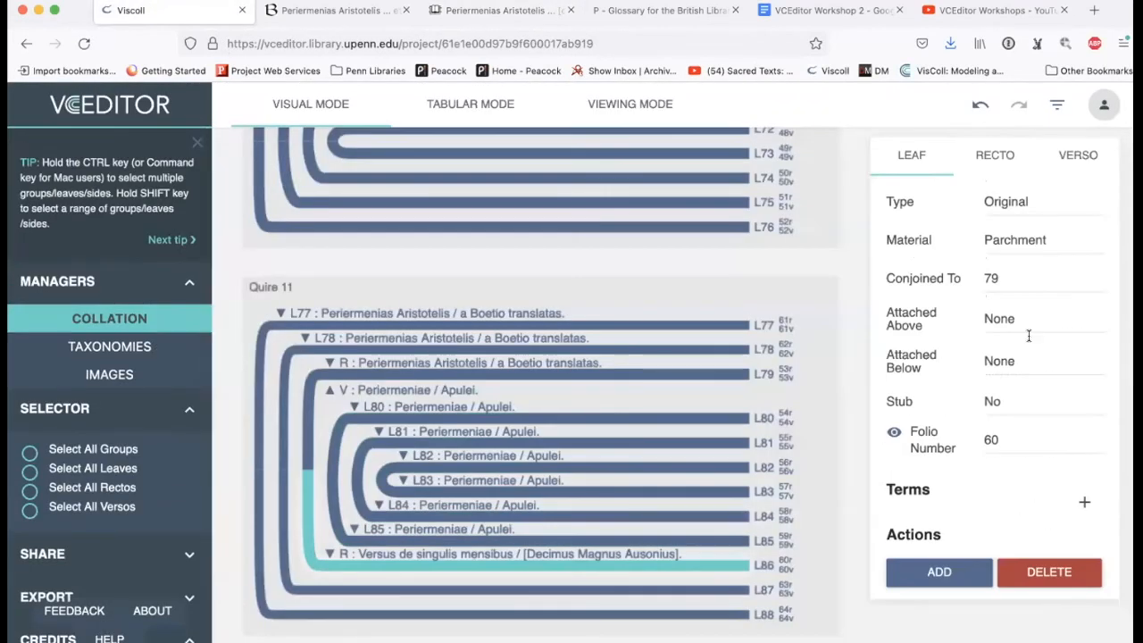
{"action": "left_click", "coordinate": [1079, 155]}
{"action": "left_click", "coordinate": [1084, 330]}
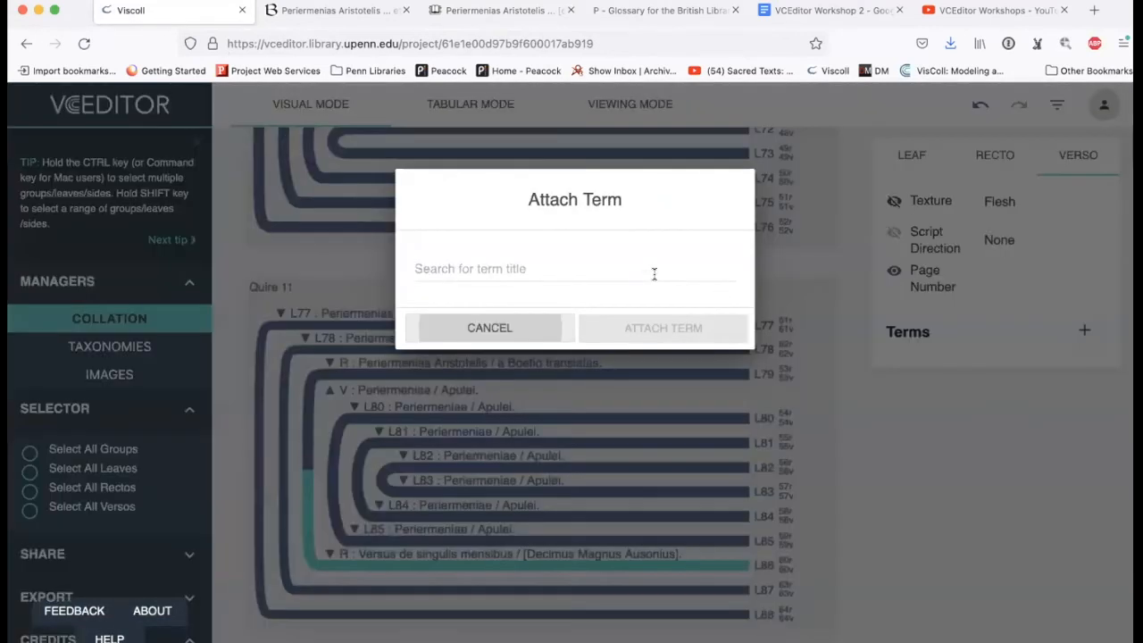
{"action": "left_click", "coordinate": [654, 274]}
{"action": "left_click", "coordinate": [586, 426]}
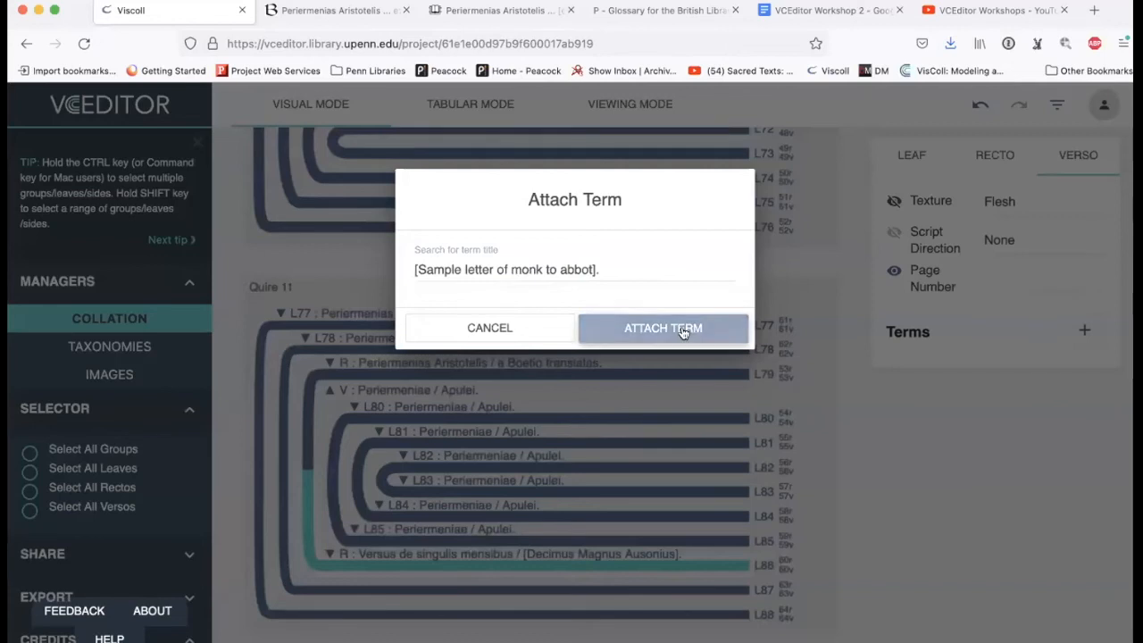
{"action": "left_click", "coordinate": [683, 332]}
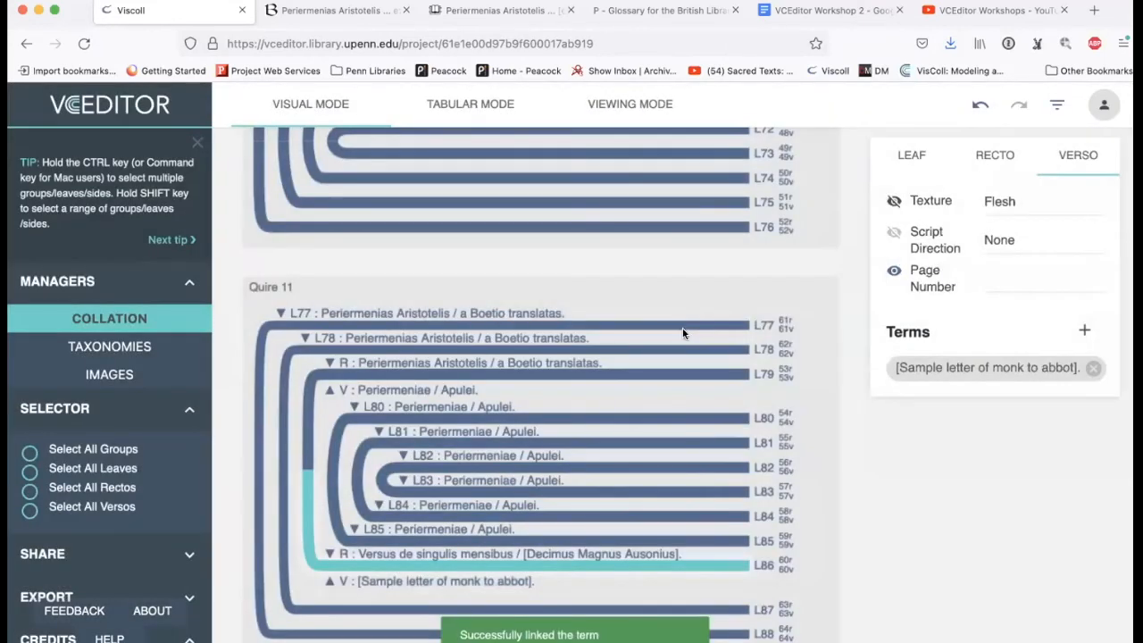
- Attach the term "[Sample letter of monk to abbot]." to the recto of leaf L87 (folio 63) in Quire 11
{"action": "left_click", "coordinate": [281, 558]}
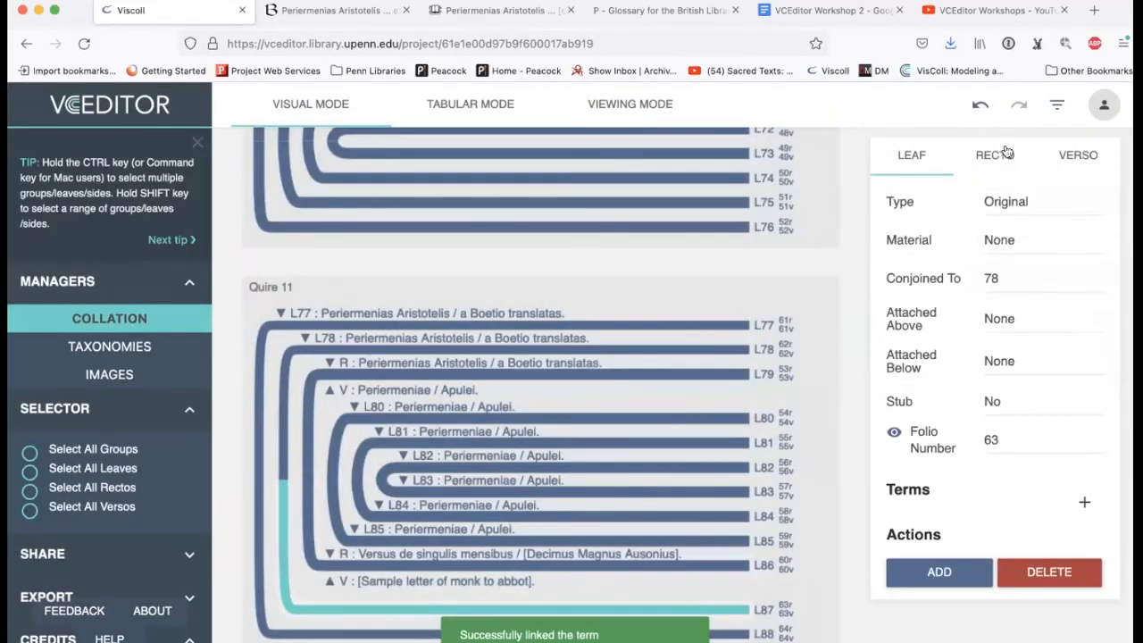
{"action": "left_click", "coordinate": [1004, 153]}
{"action": "left_click", "coordinate": [1083, 330]}
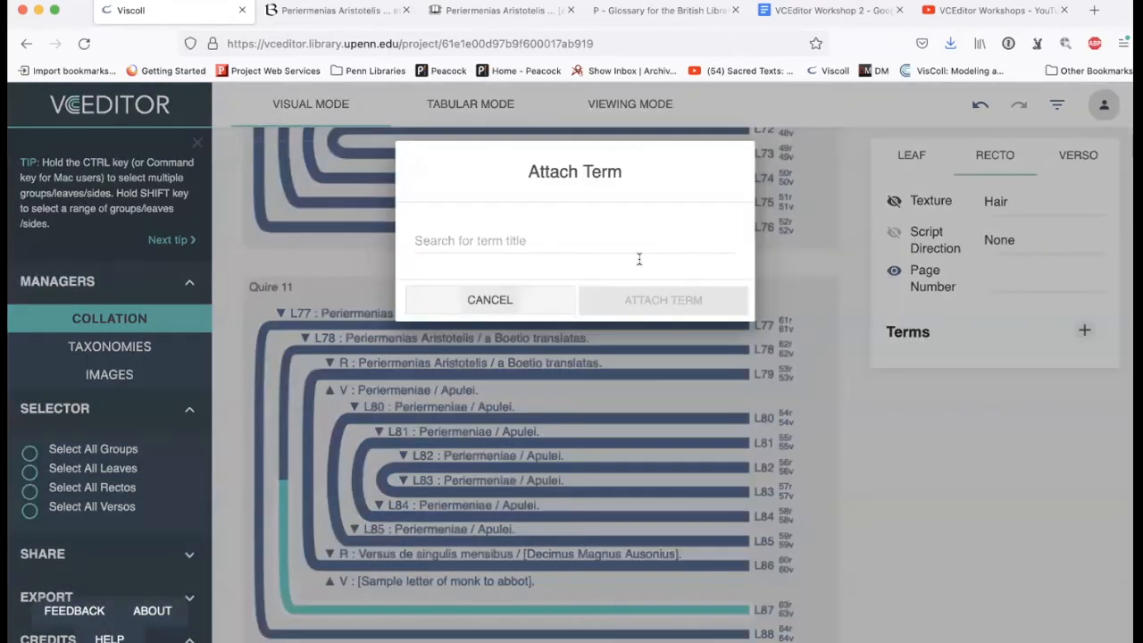
{"action": "left_click", "coordinate": [620, 264]}
{"action": "left_click", "coordinate": [590, 428]}
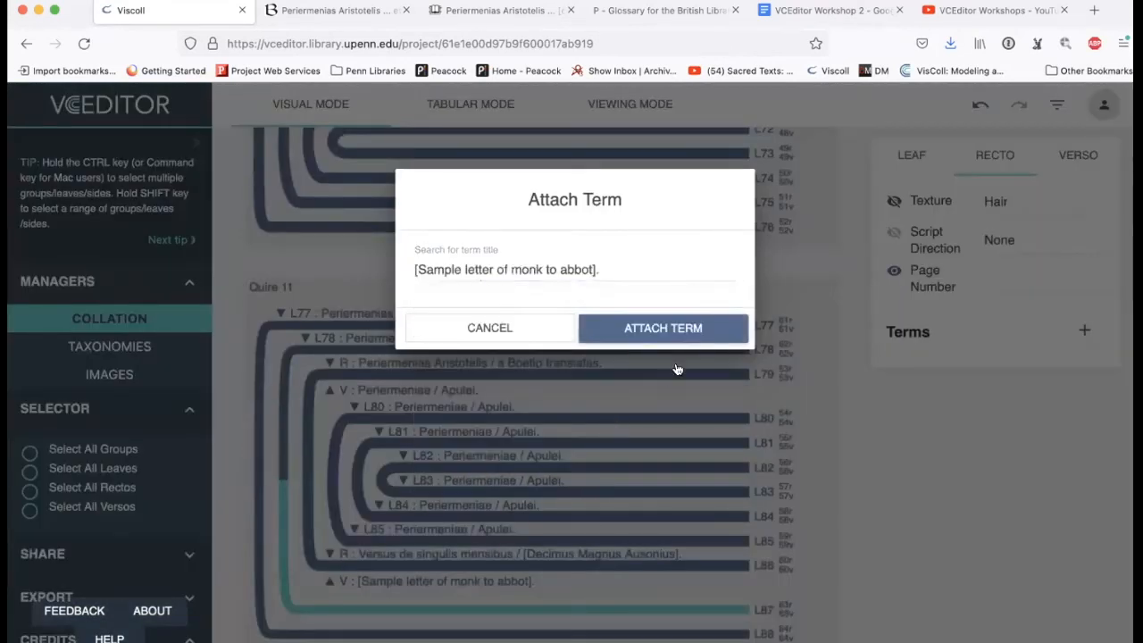
{"action": "left_click", "coordinate": [686, 332]}
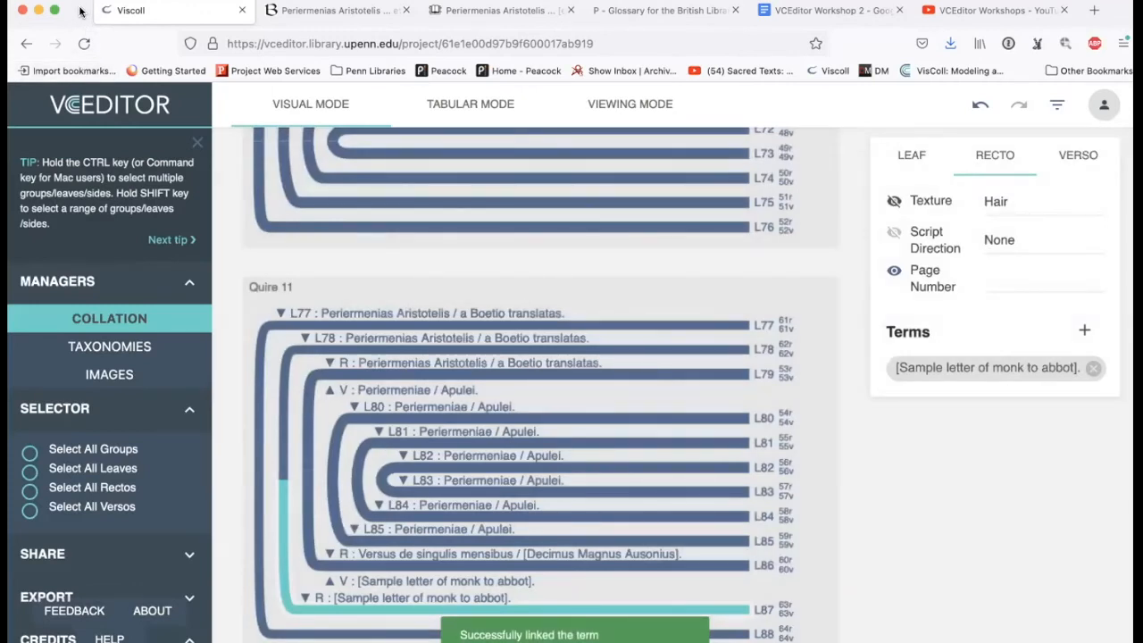
- Recheck the catalogue's contents list and attach "[Miscellaenous verses, definitions, and biblical commentary]." to the recto of leaf L87 (folio 63)
{"action": "left_click", "coordinate": [455, 23]}
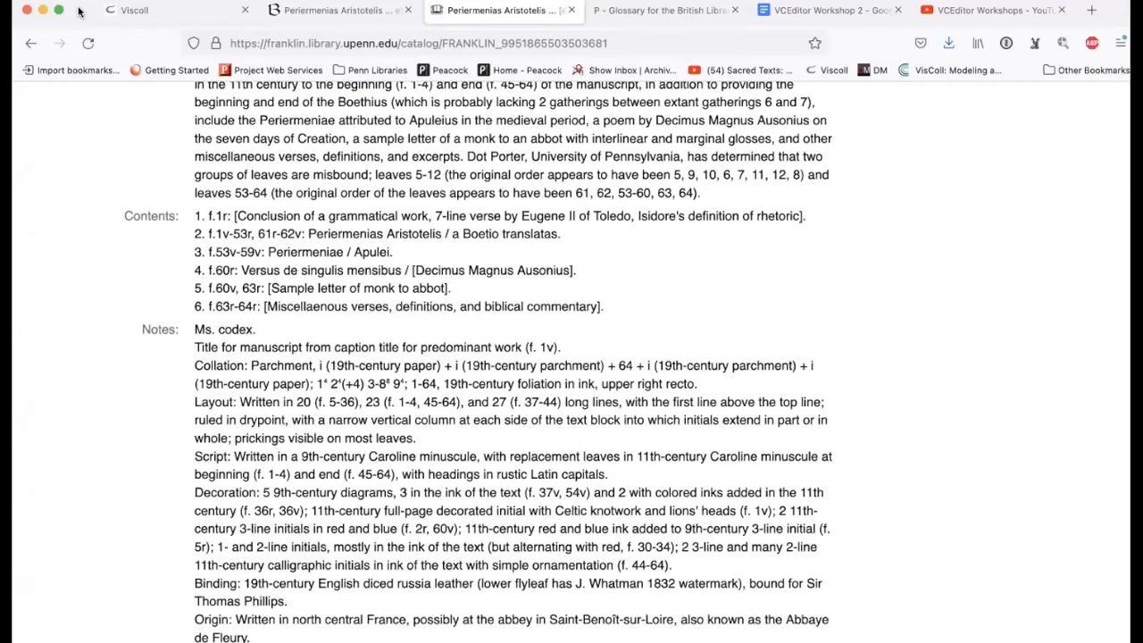
{"action": "left_click", "coordinate": [138, 12]}
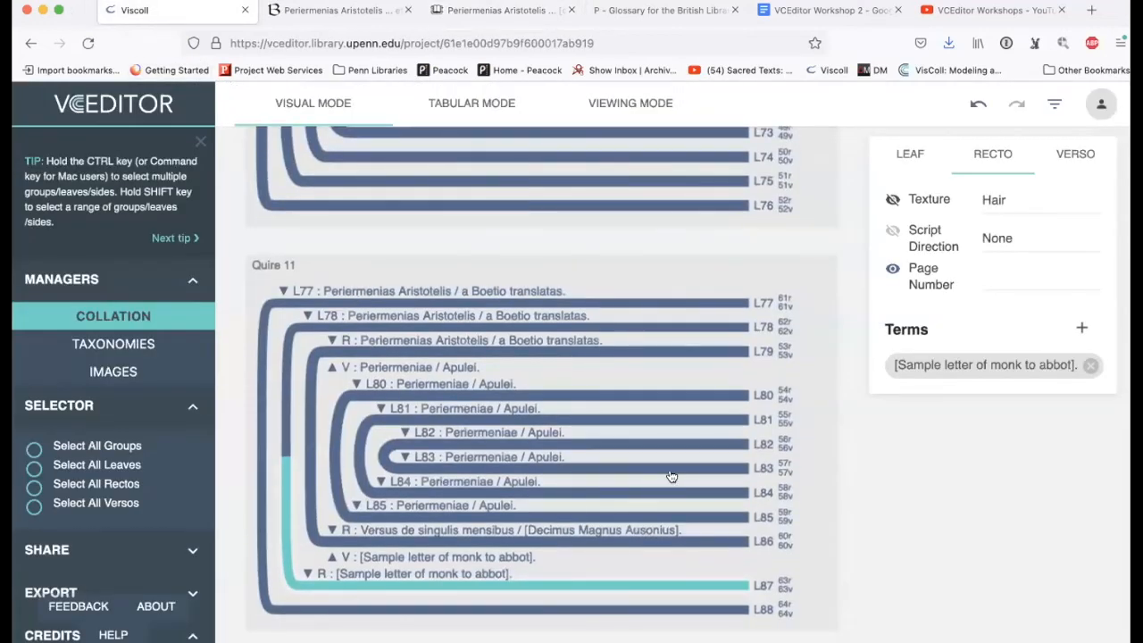
{"action": "left_click", "coordinate": [1079, 326]}
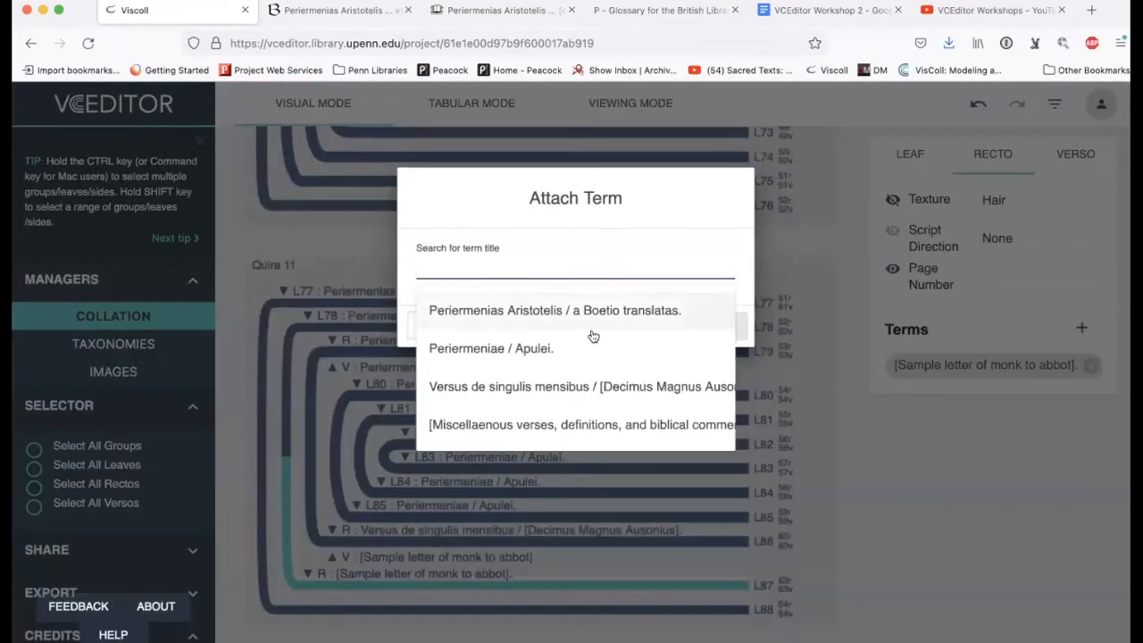
{"action": "left_click", "coordinate": [589, 424]}
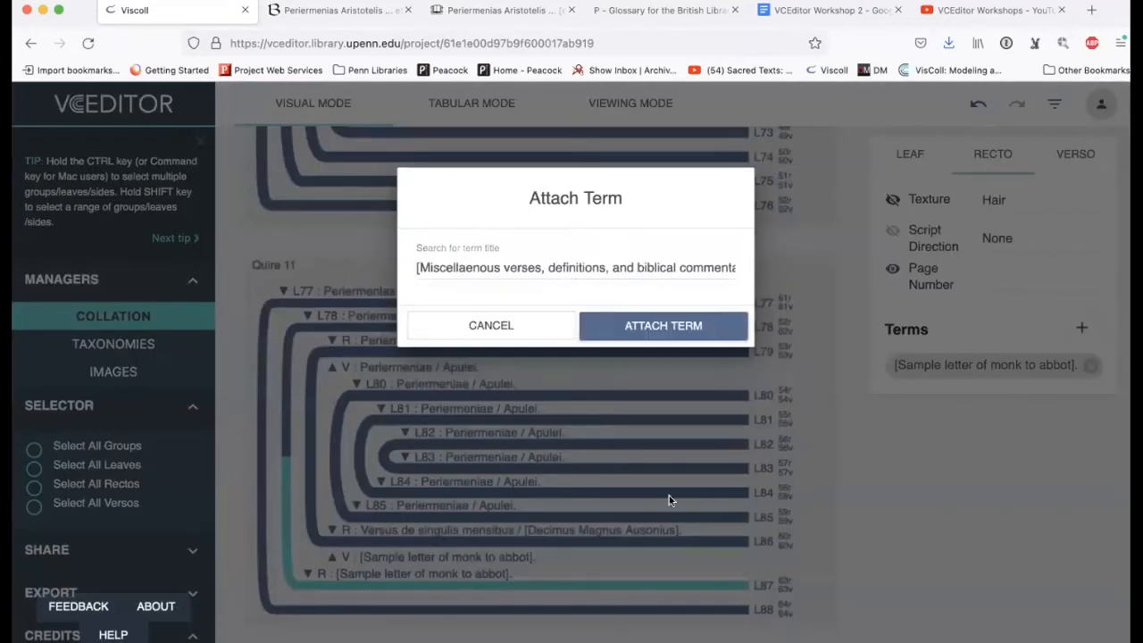
{"action": "left_click", "coordinate": [666, 332]}
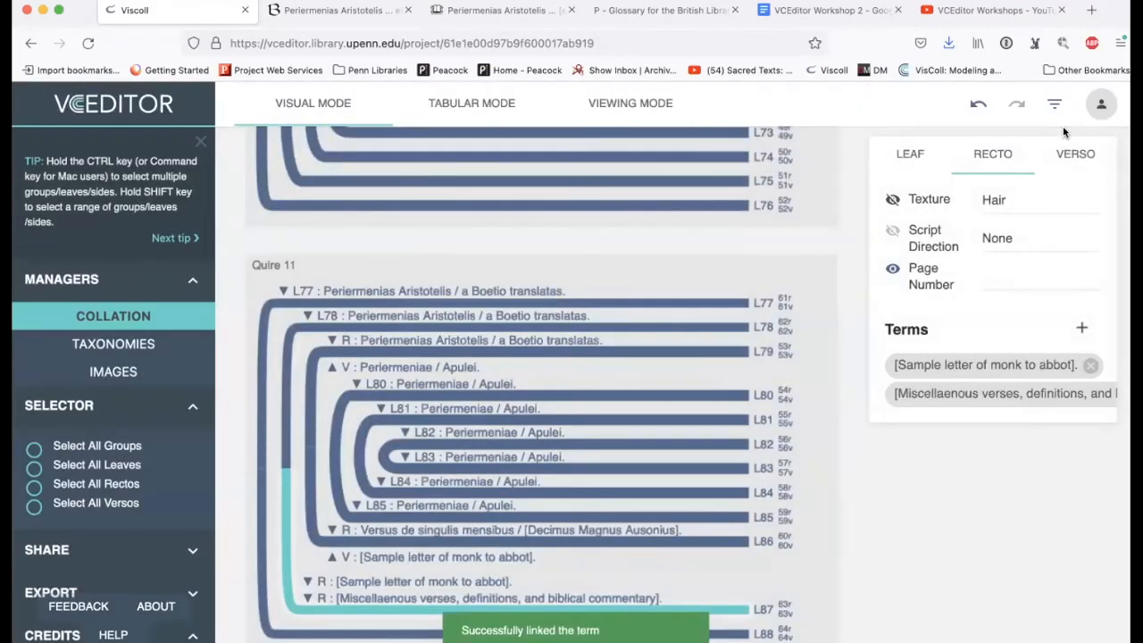
- Attach the term "[Miscellaenous verses, definitions, and biblical commentary]." to the verso of leaf L87 (folio 63)
{"action": "left_click", "coordinate": [1062, 159]}
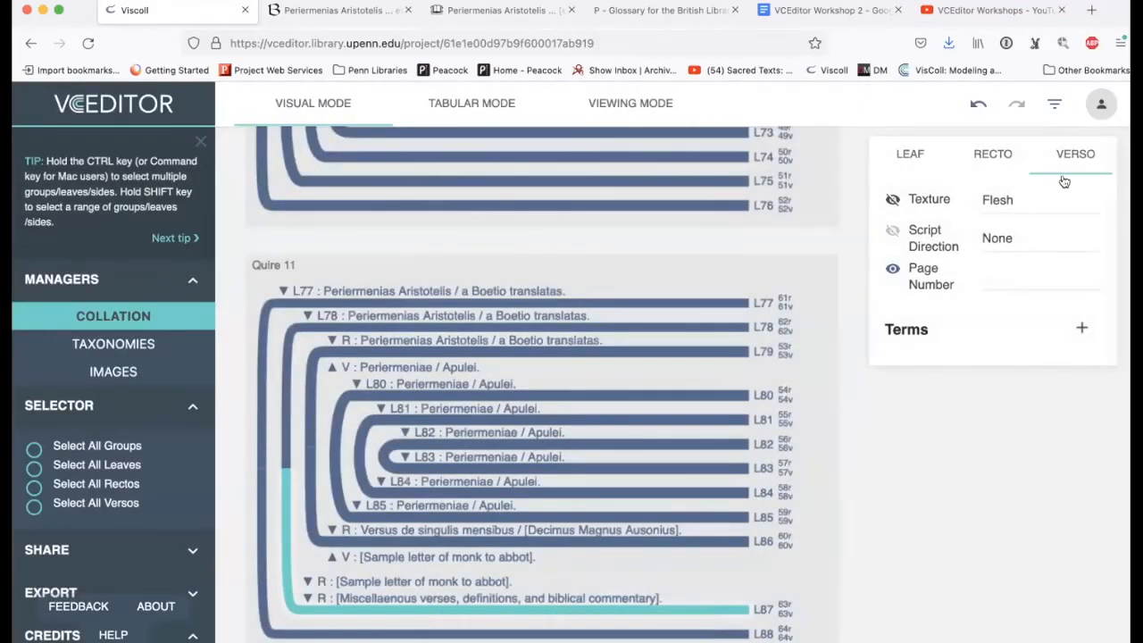
{"action": "left_click", "coordinate": [1080, 327]}
{"action": "left_click", "coordinate": [589, 266]}
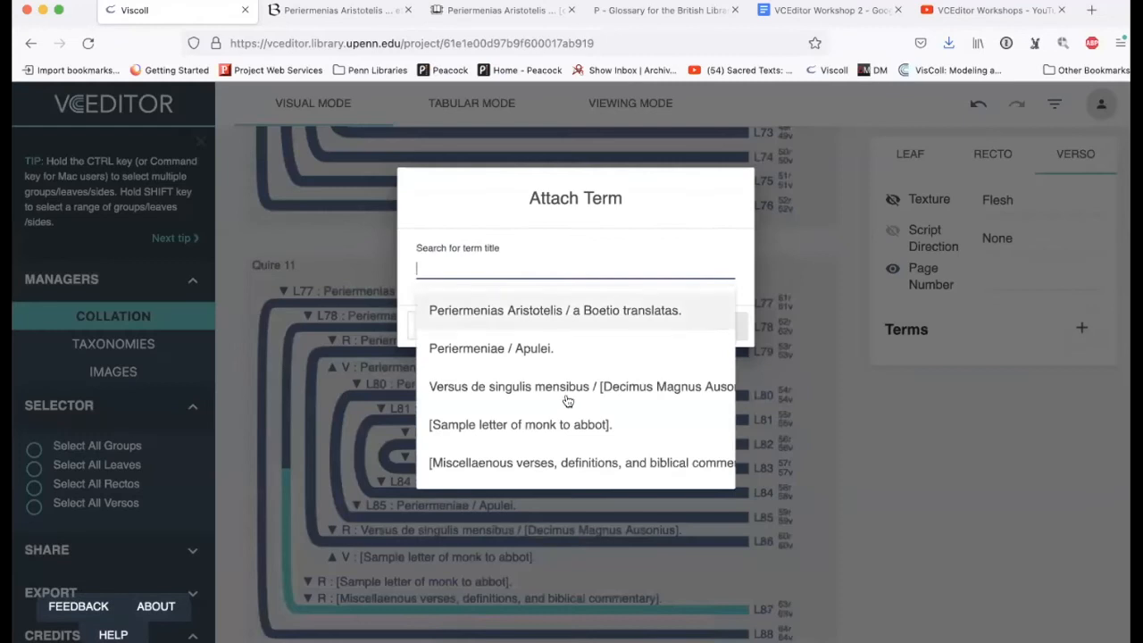
{"action": "left_click", "coordinate": [569, 464]}
{"action": "left_click", "coordinate": [671, 337]}
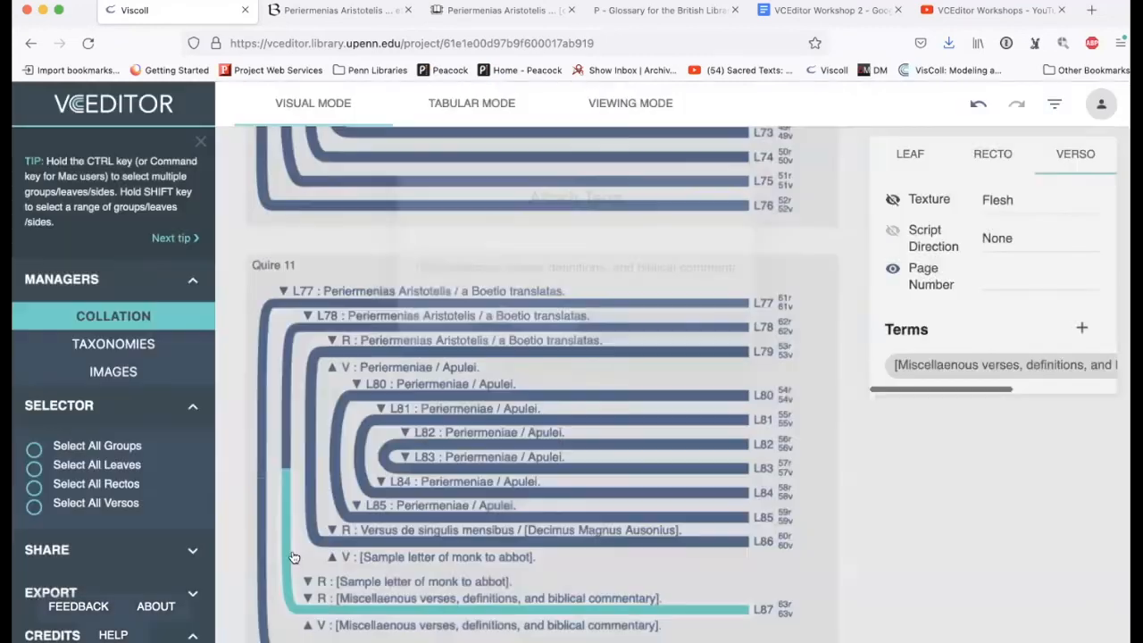
- Attach the term "[Miscellaenous verses, definitions, and biblical commentary]." to the recto of leaf L88 (folio 64)
{"action": "left_click", "coordinate": [262, 608]}
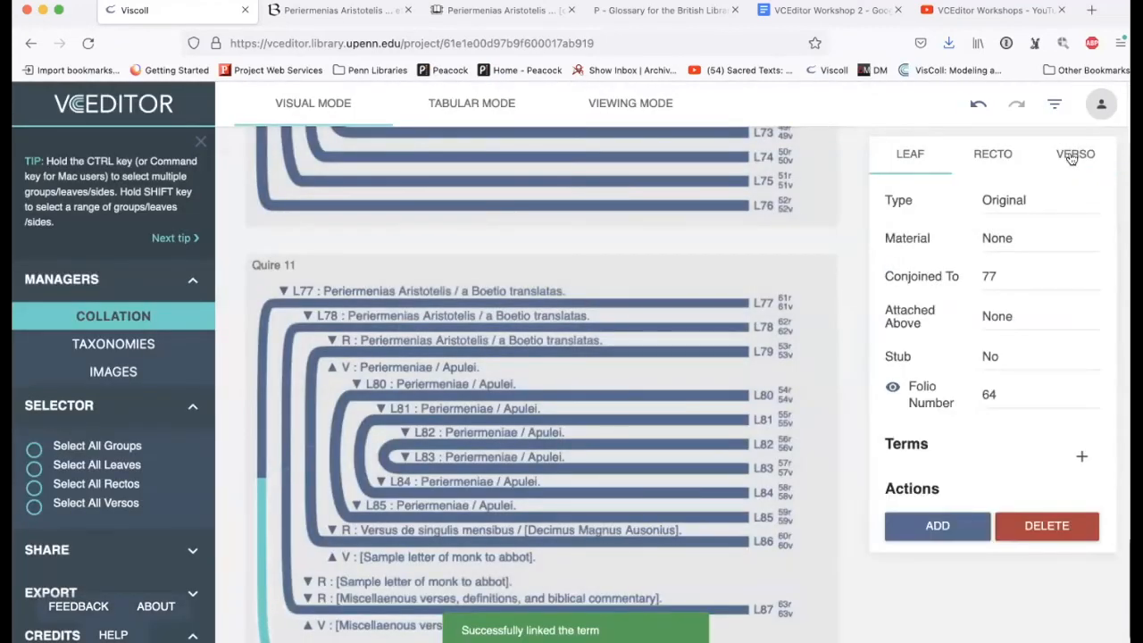
{"action": "left_click", "coordinate": [991, 154]}
{"action": "left_click", "coordinate": [1081, 327]}
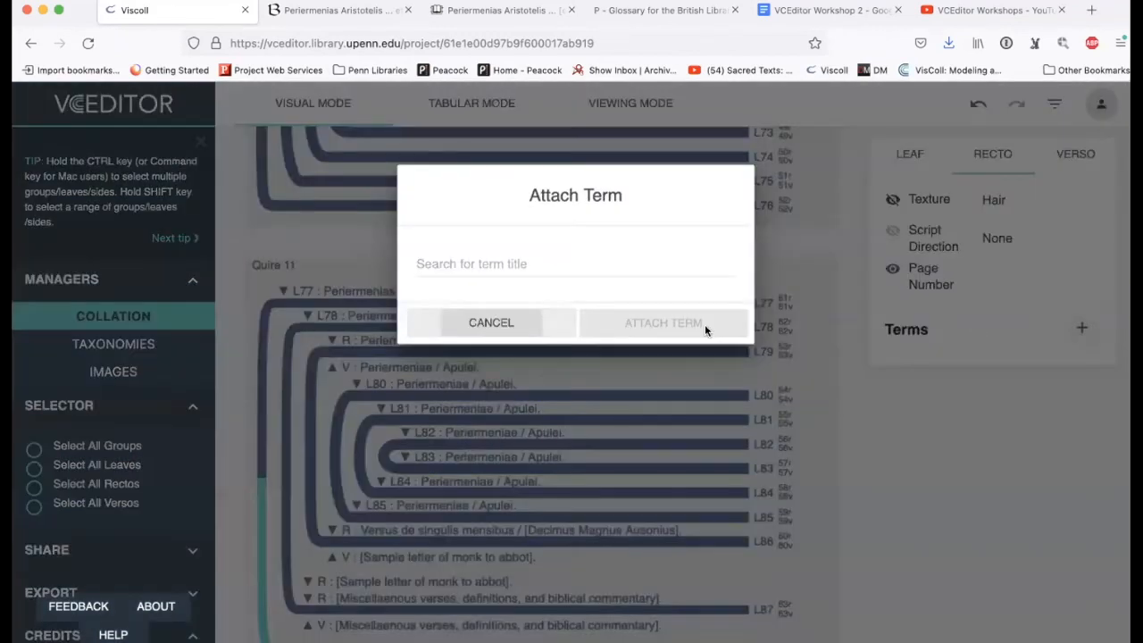
{"action": "left_click", "coordinate": [574, 257]}
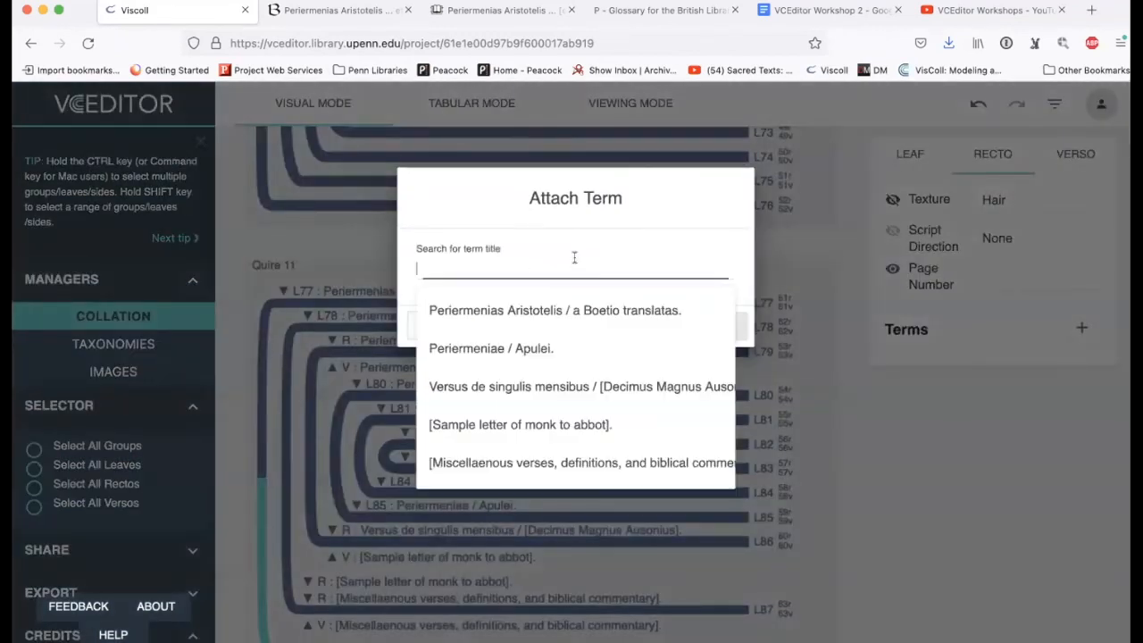
{"action": "left_click", "coordinate": [544, 461]}
{"action": "left_click", "coordinate": [649, 325]}
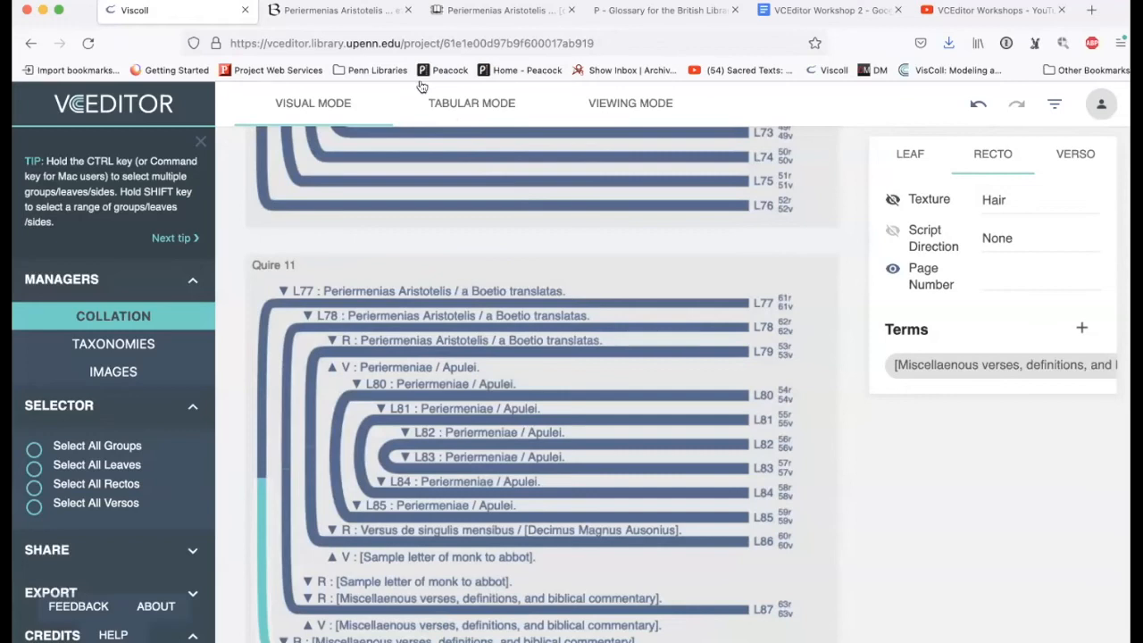
- Hide the folio numbers in the collation diagram and show them again
{"action": "left_click", "coordinate": [907, 157]}
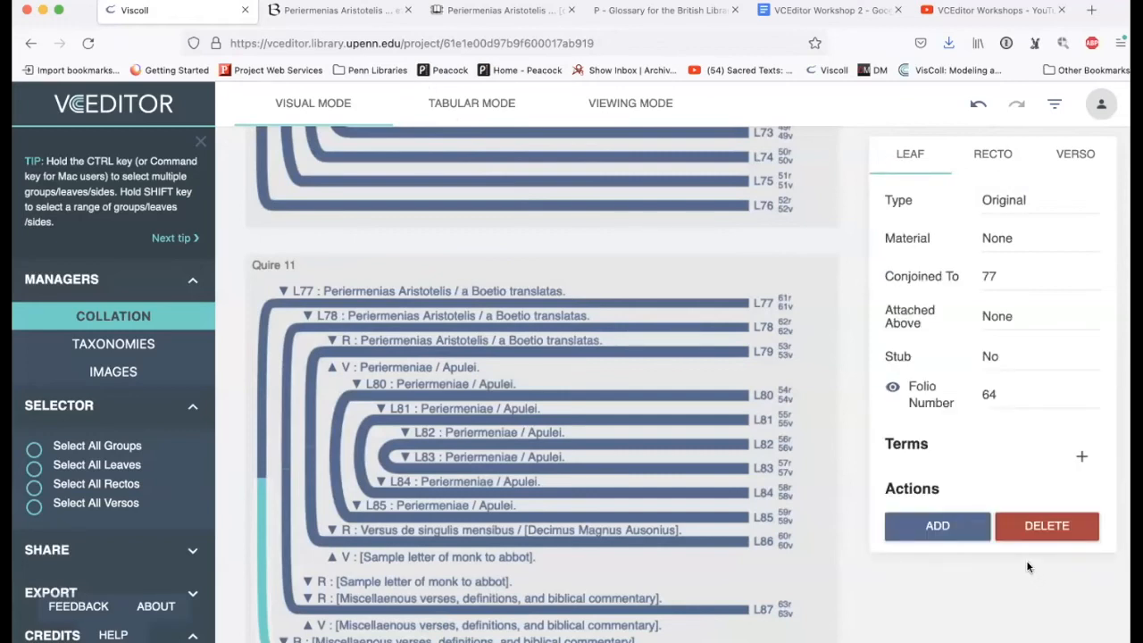
{"action": "left_click", "coordinate": [892, 391]}
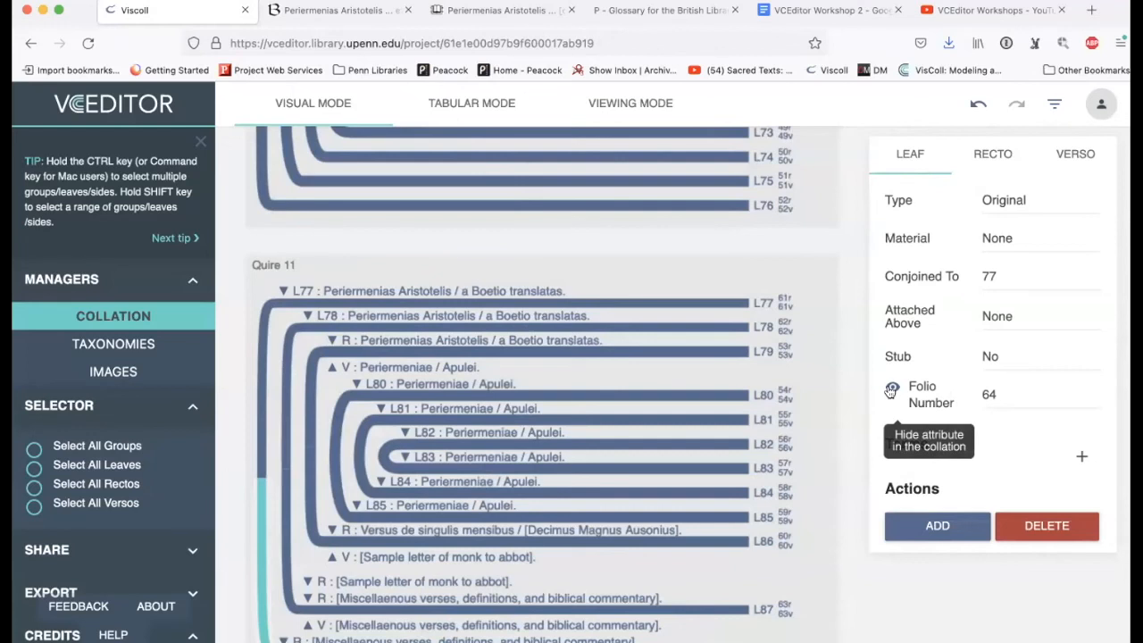
{"action": "left_click", "coordinate": [891, 391]}
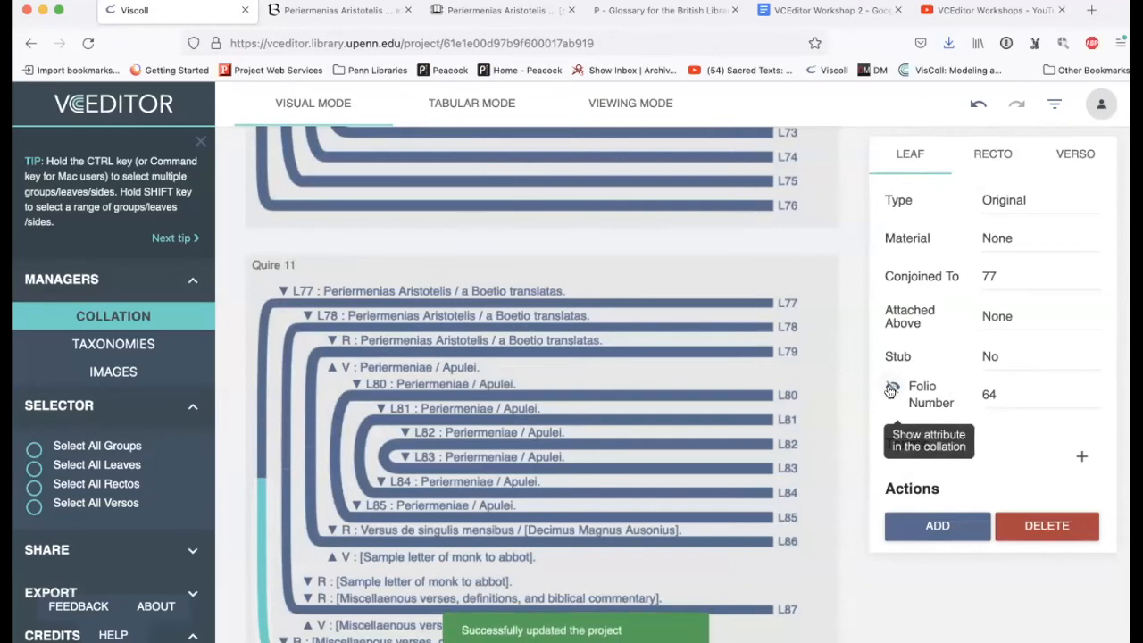
{"action": "left_click", "coordinate": [891, 390]}
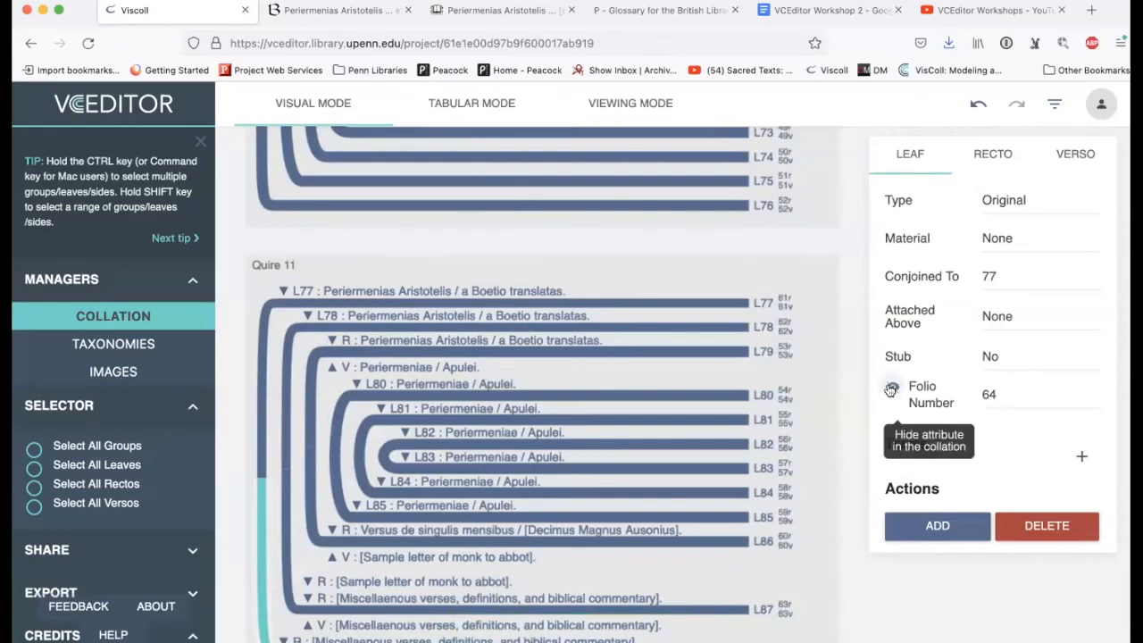
- Show the Texture attribute of the sides in the collation diagram and hide the Folio Number attribute
{"action": "left_click", "coordinate": [991, 155]}
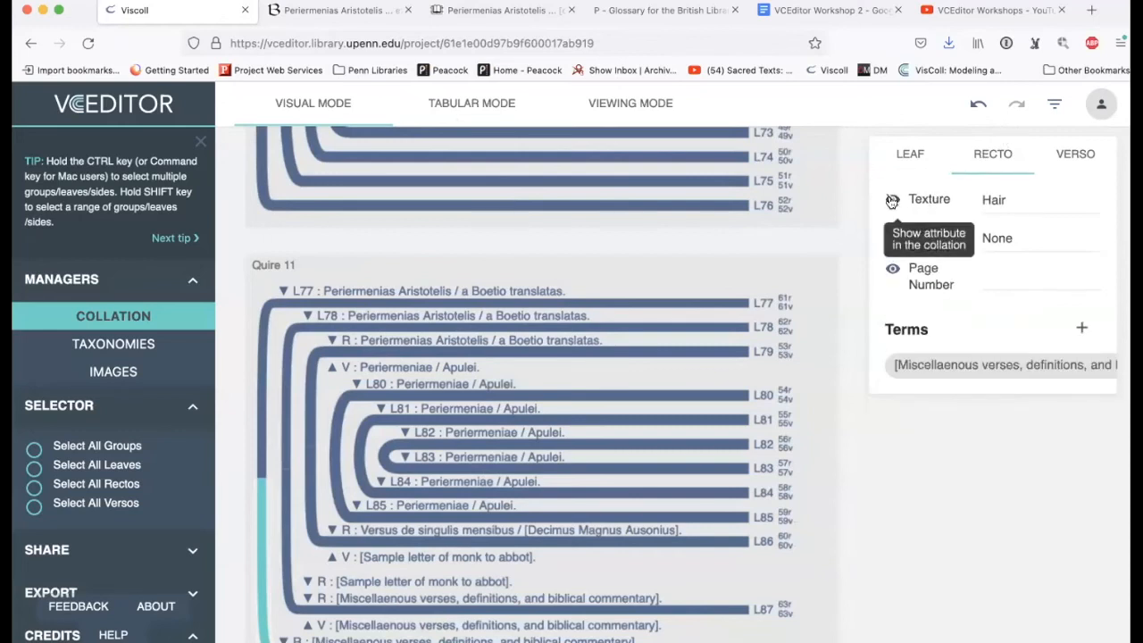
{"action": "left_click", "coordinate": [891, 201]}
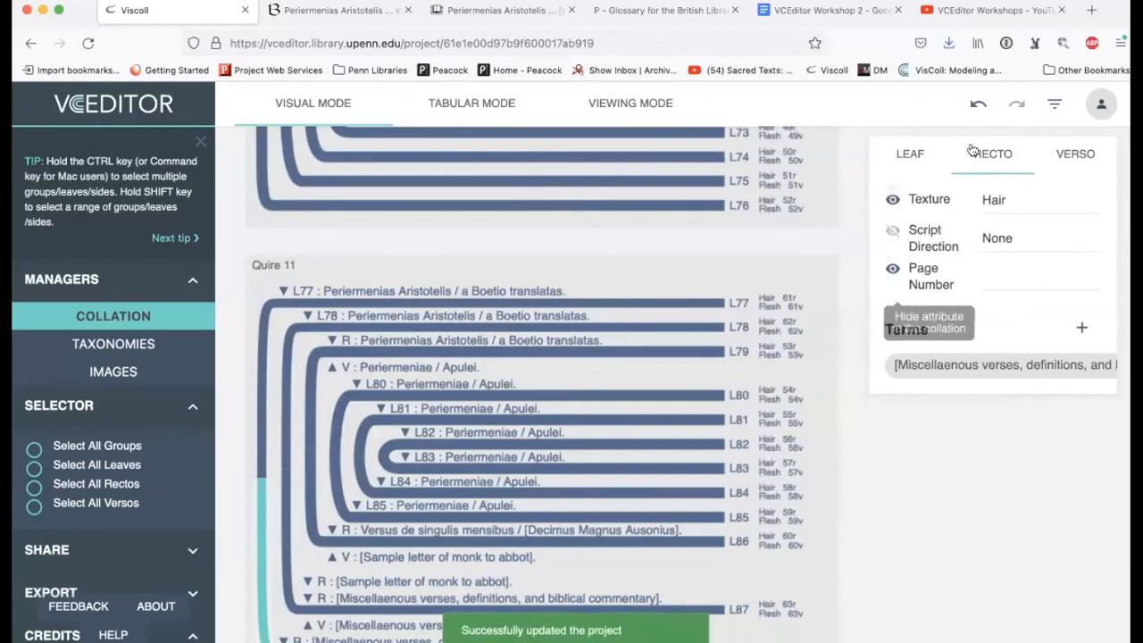
{"action": "left_click", "coordinate": [908, 154]}
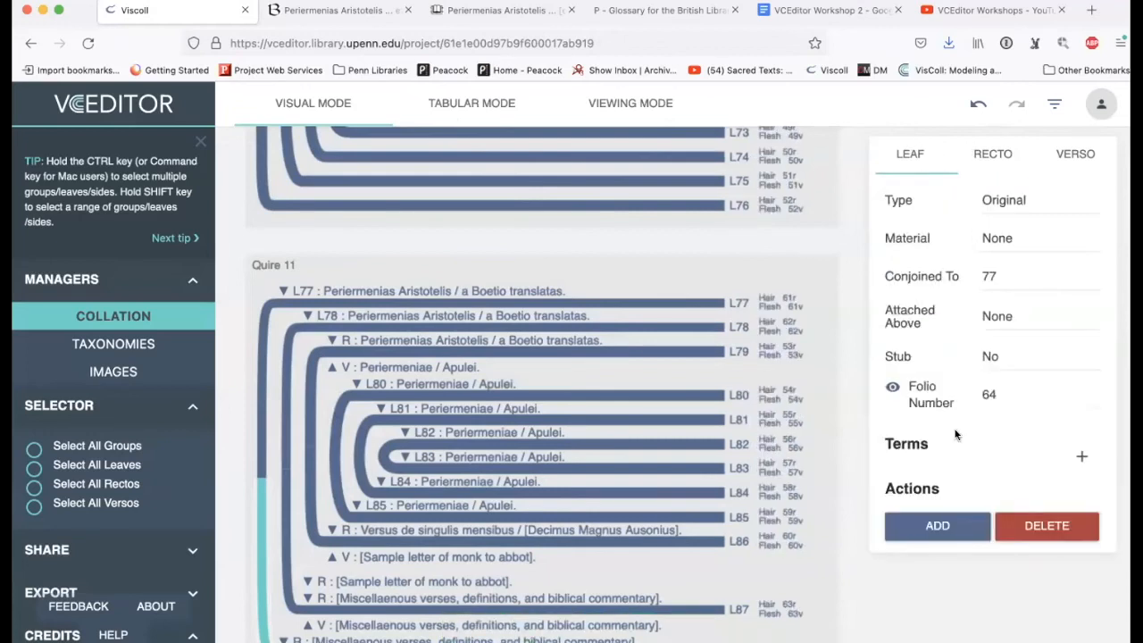
{"action": "left_click", "coordinate": [891, 390]}
- Examine the recto and verso textures and linked images of leaves L1 and L2 in Quire 1
{"action": "scroll", "coordinate": [812, 306], "scroll_direction": "up", "scroll_amount": 10}
{"action": "scroll", "coordinate": [812, 306], "scroll_direction": "up", "scroll_amount": 15}
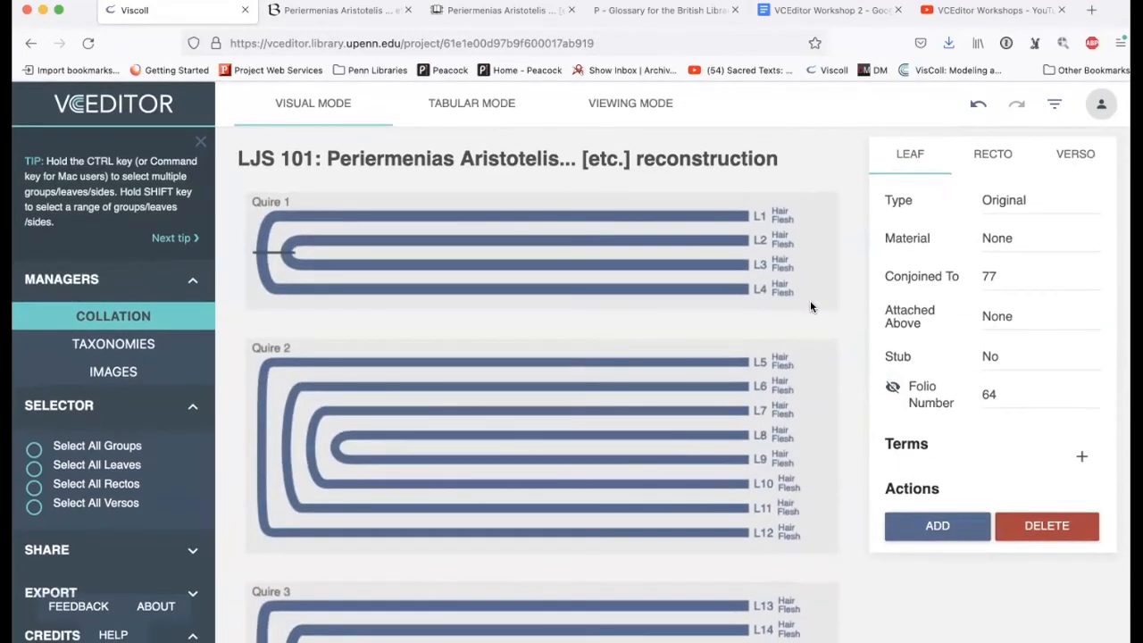
{"action": "scroll", "coordinate": [809, 306], "scroll_direction": "down", "scroll_amount": 1}
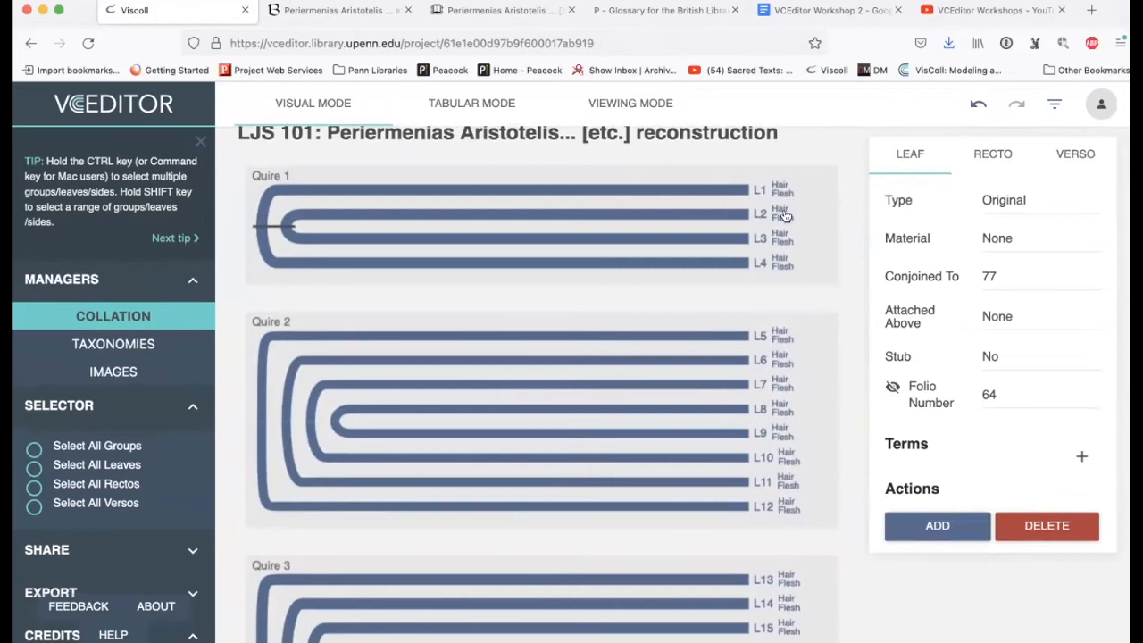
{"action": "left_click", "coordinate": [722, 190]}
{"action": "left_click", "coordinate": [986, 156]}
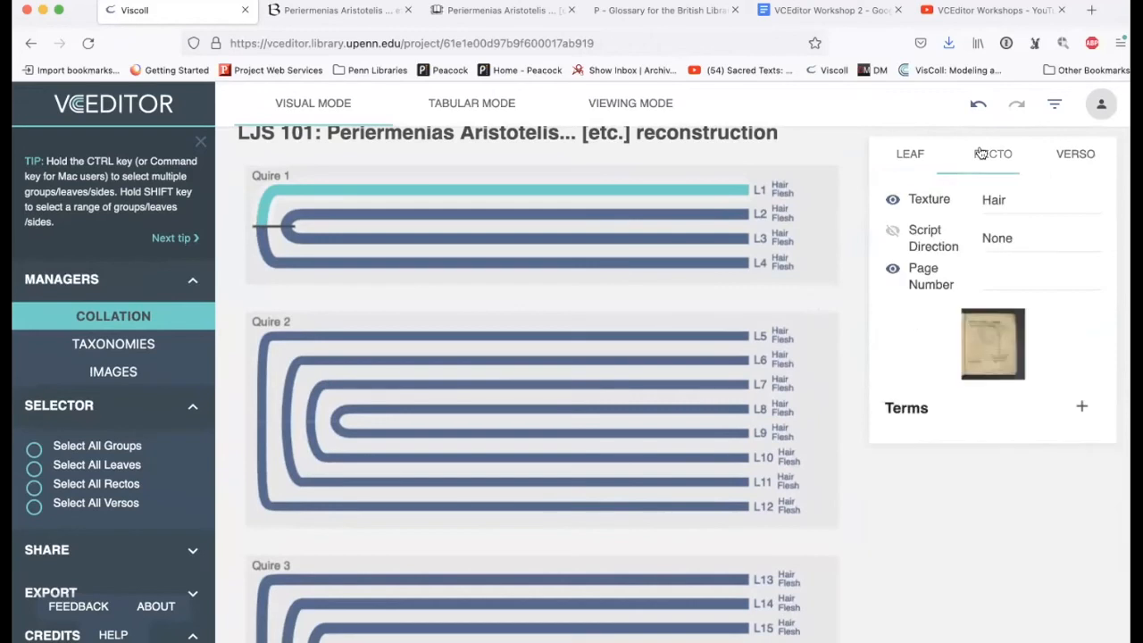
{"action": "left_click", "coordinate": [1073, 156]}
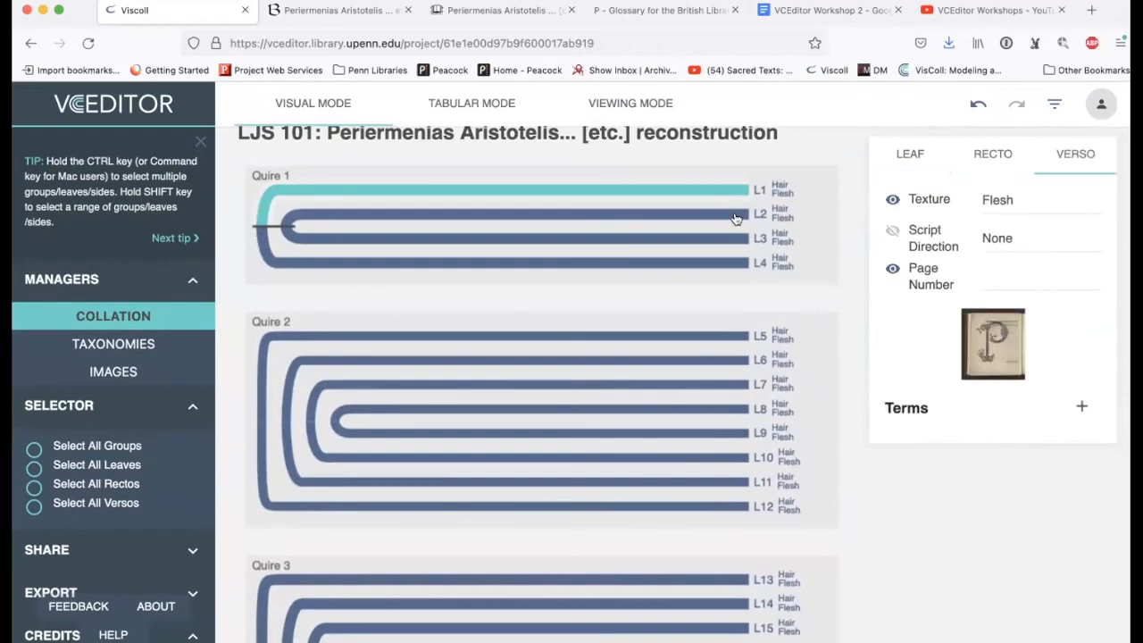
{"action": "left_click", "coordinate": [735, 218]}
{"action": "left_click", "coordinate": [987, 154]}
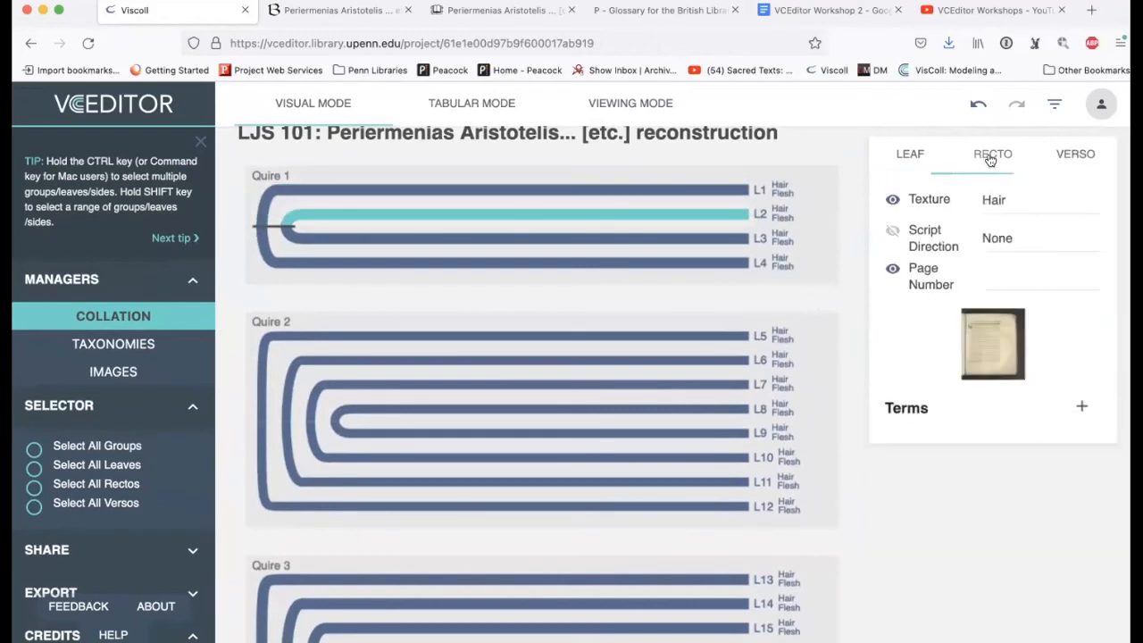
{"action": "left_click", "coordinate": [1067, 154]}
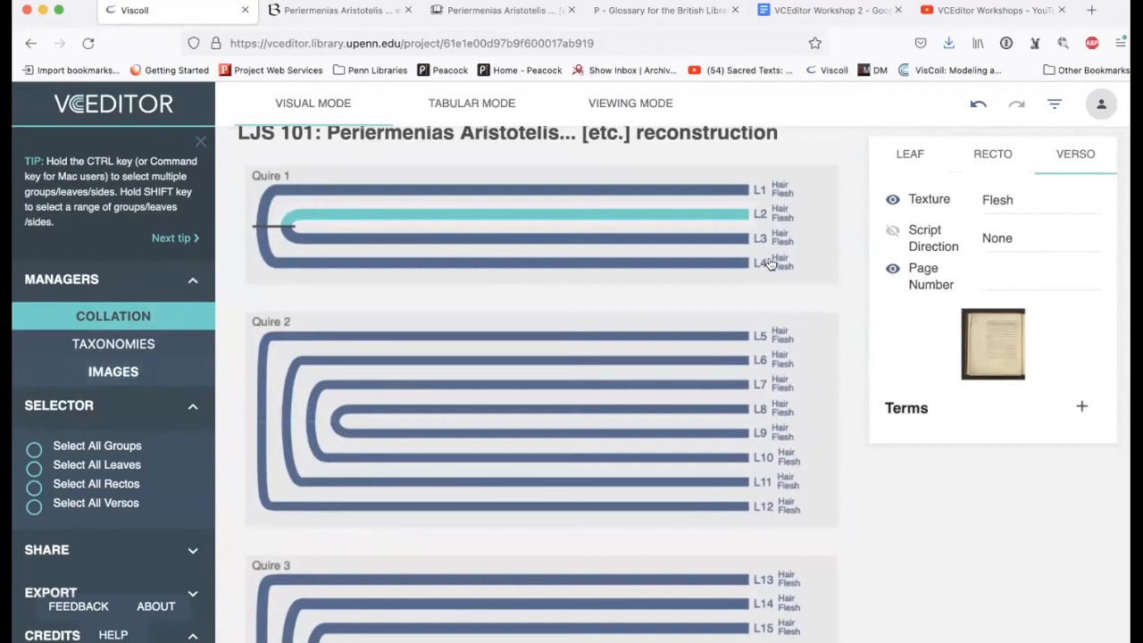
- Hide the Texture attribute of the sides in the collation diagram and show the leaves' Folio Number attribute
{"action": "left_click", "coordinate": [894, 202]}
{"action": "left_click", "coordinate": [910, 154]}
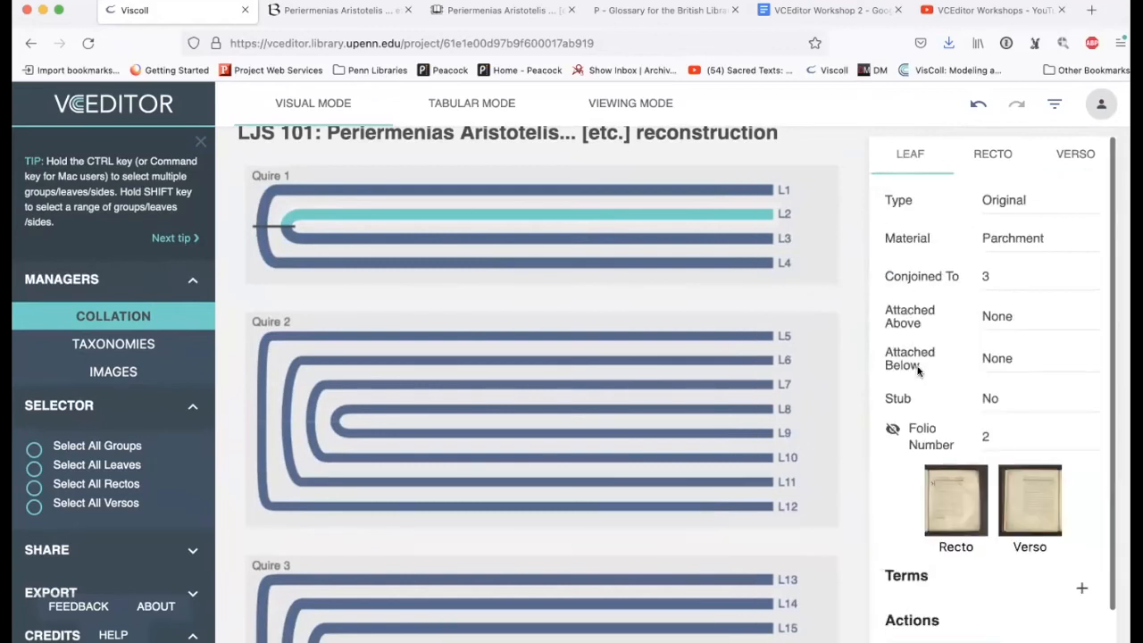
{"action": "left_click", "coordinate": [892, 429]}
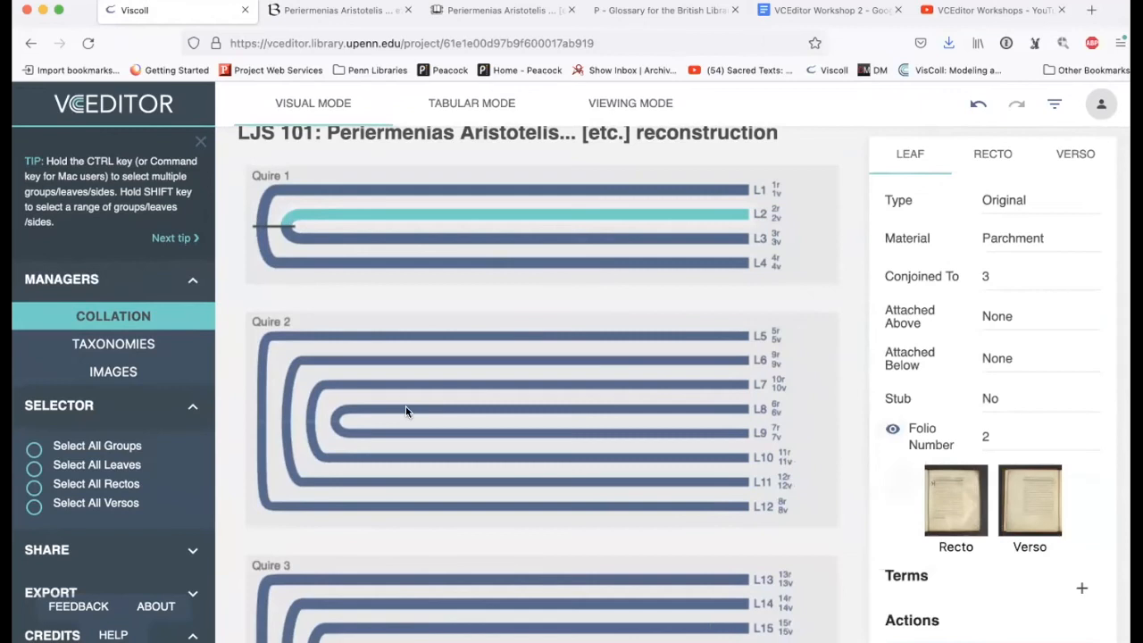
- Generate the shareable view-only URL of the LJS 101 reconstruction project and copy it to the clipboard
{"action": "scroll", "coordinate": [226, 343], "scroll_direction": "down", "scroll_amount": 2}
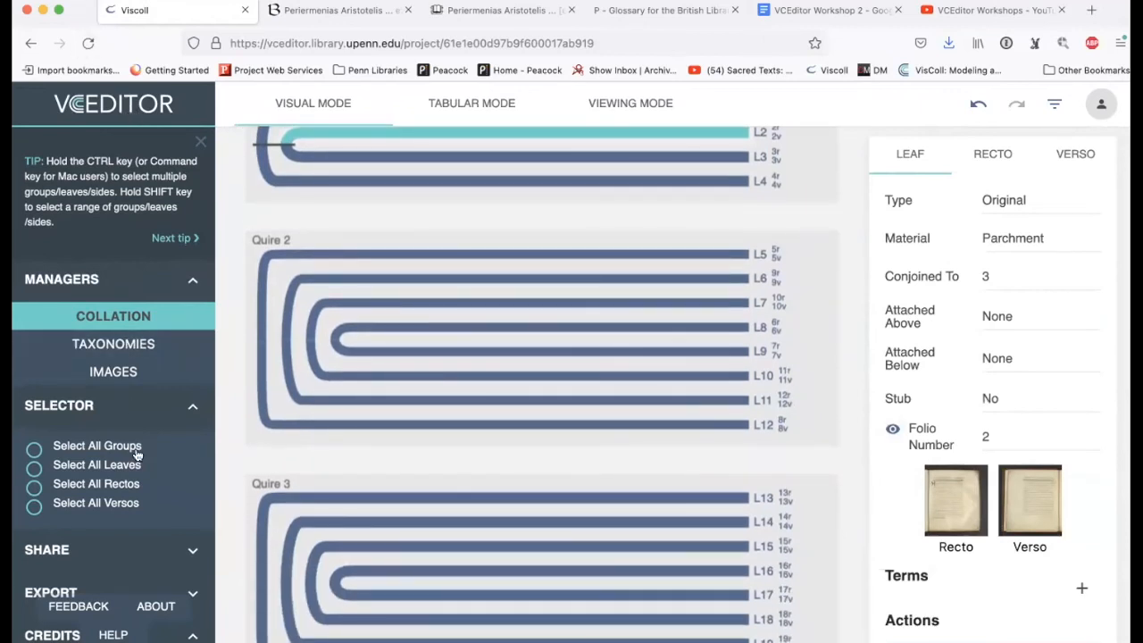
{"action": "scroll", "coordinate": [134, 448], "scroll_direction": "down", "scroll_amount": 3}
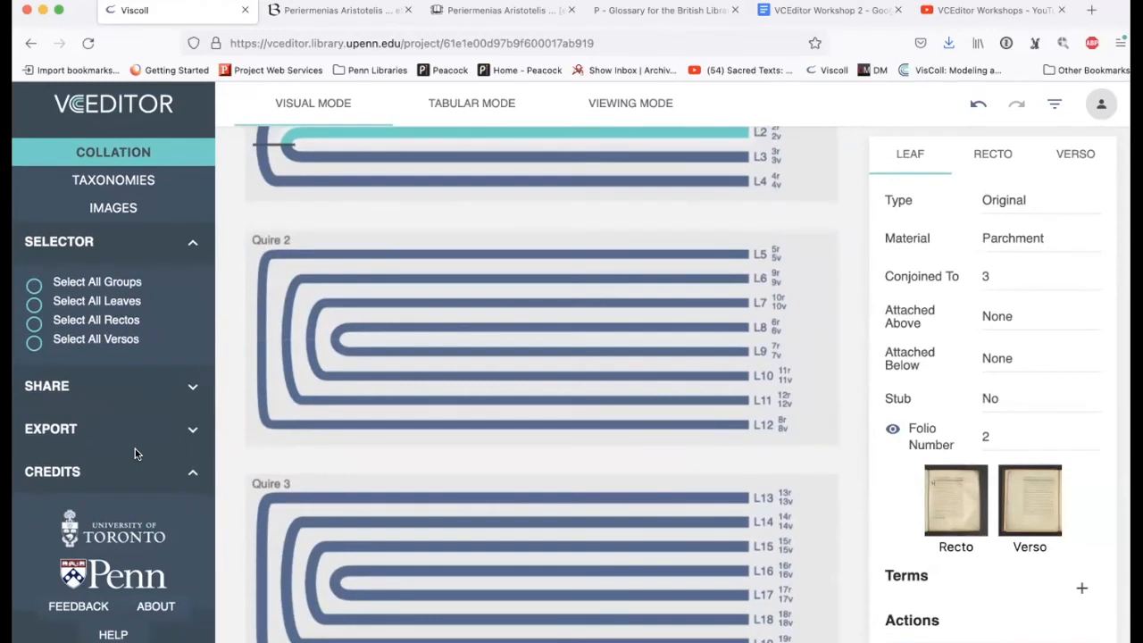
{"action": "left_click", "coordinate": [192, 391]}
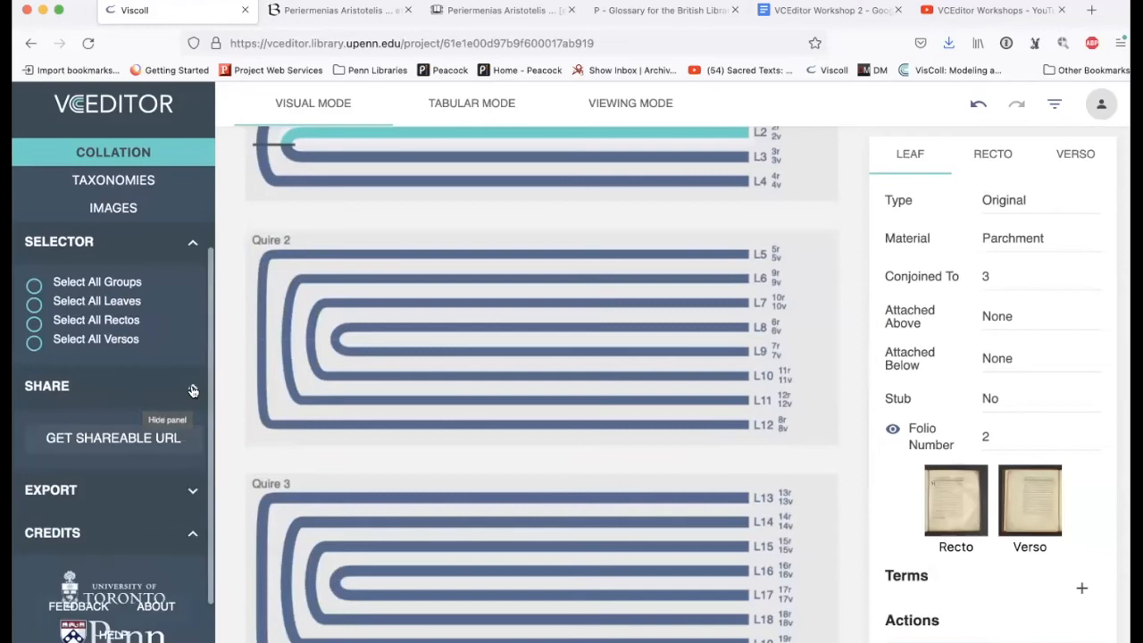
{"action": "left_click", "coordinate": [157, 437]}
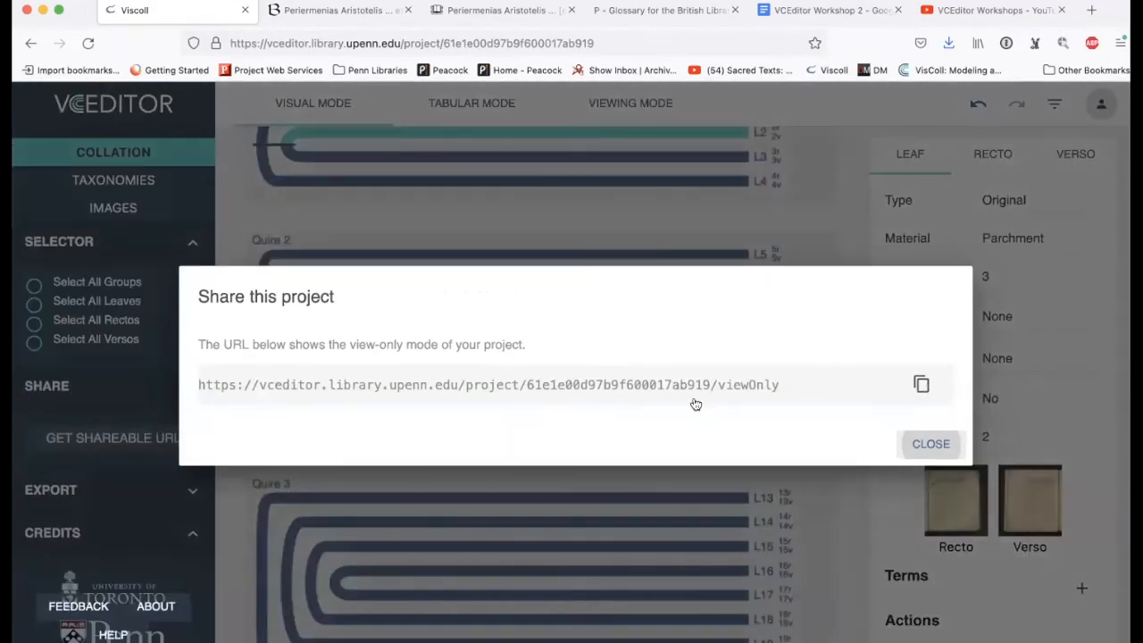
{"action": "left_click", "coordinate": [921, 385]}
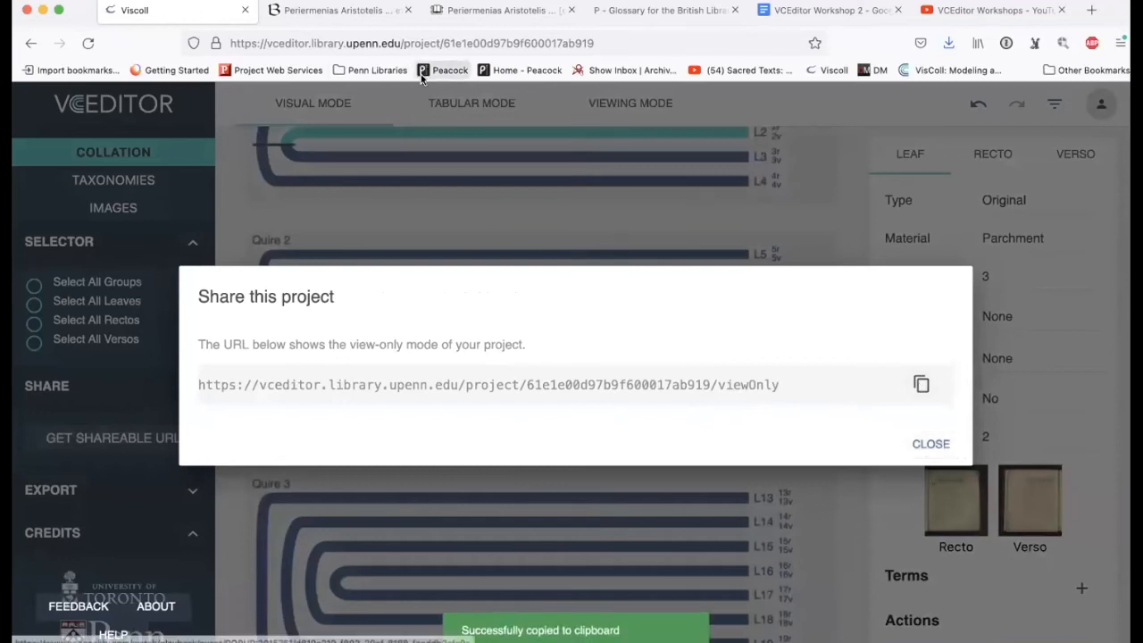
- Open the reconstruction's view-only URL in a new browser window and close the project's sharing dialog
{"action": "left_click", "coordinate": [94, 0]}
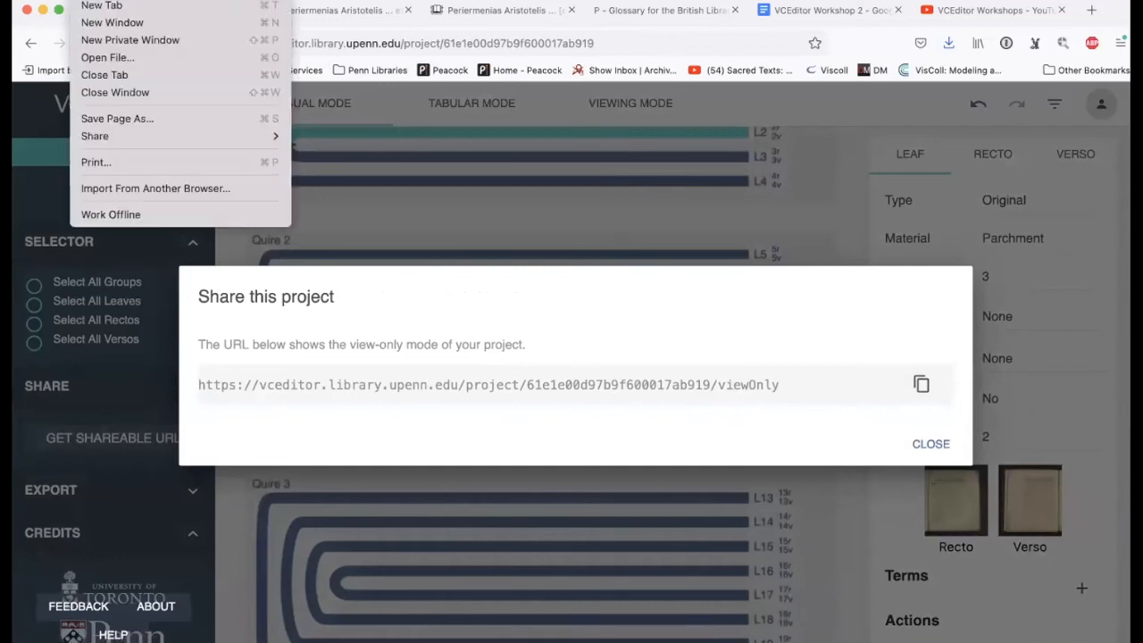
{"action": "left_click", "coordinate": [98, 22]}
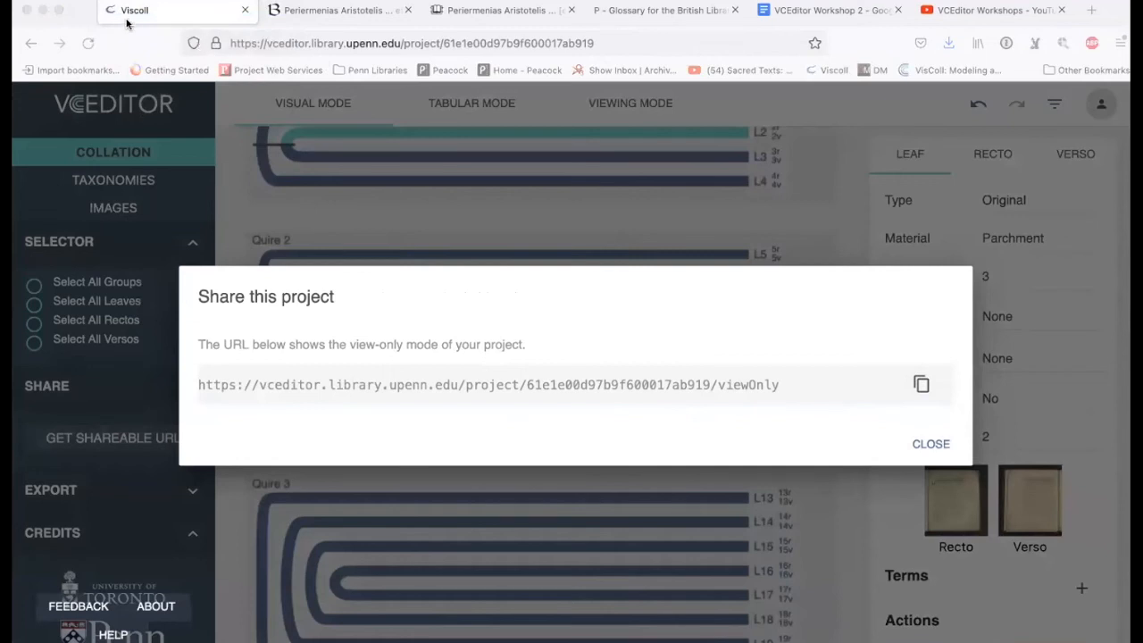
{"action": "left_click", "coordinate": [83, 8]}
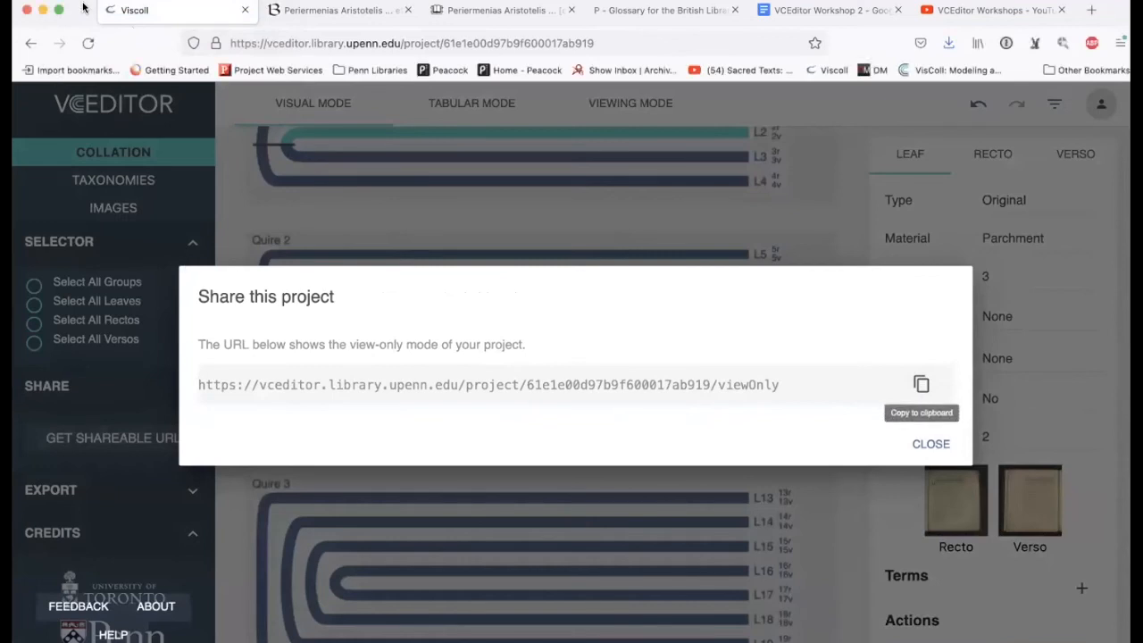
{"action": "left_click", "coordinate": [933, 446]}
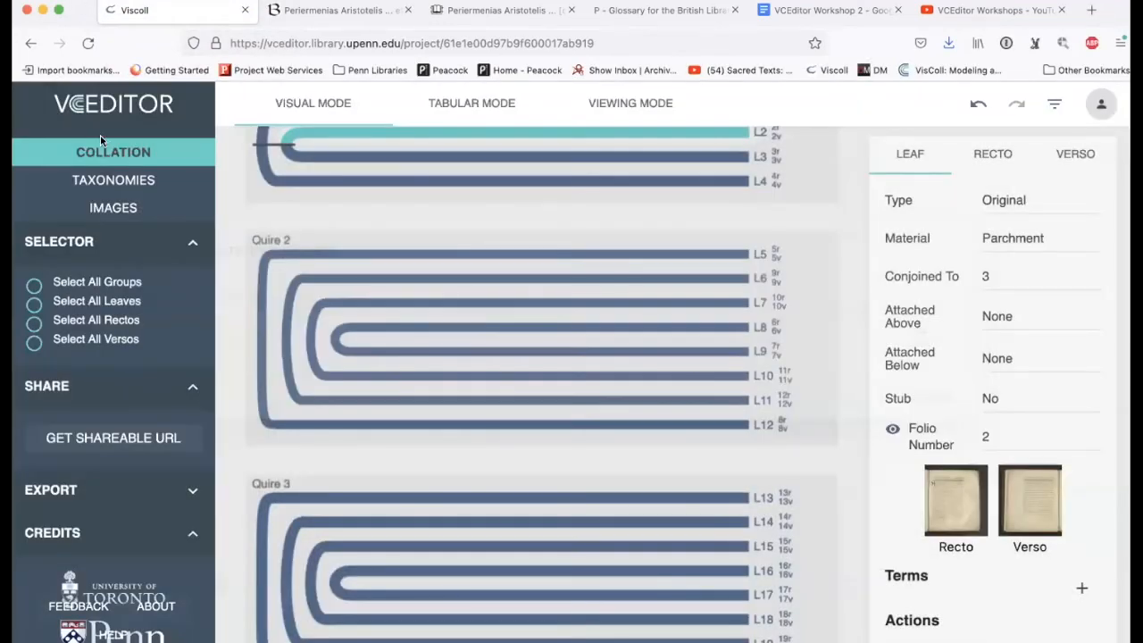
- Return to the dashboard and open the project "LJS 101: Periermenias Aristotelis... [etc.]", not the reconstruction
{"action": "left_click", "coordinate": [110, 109]}
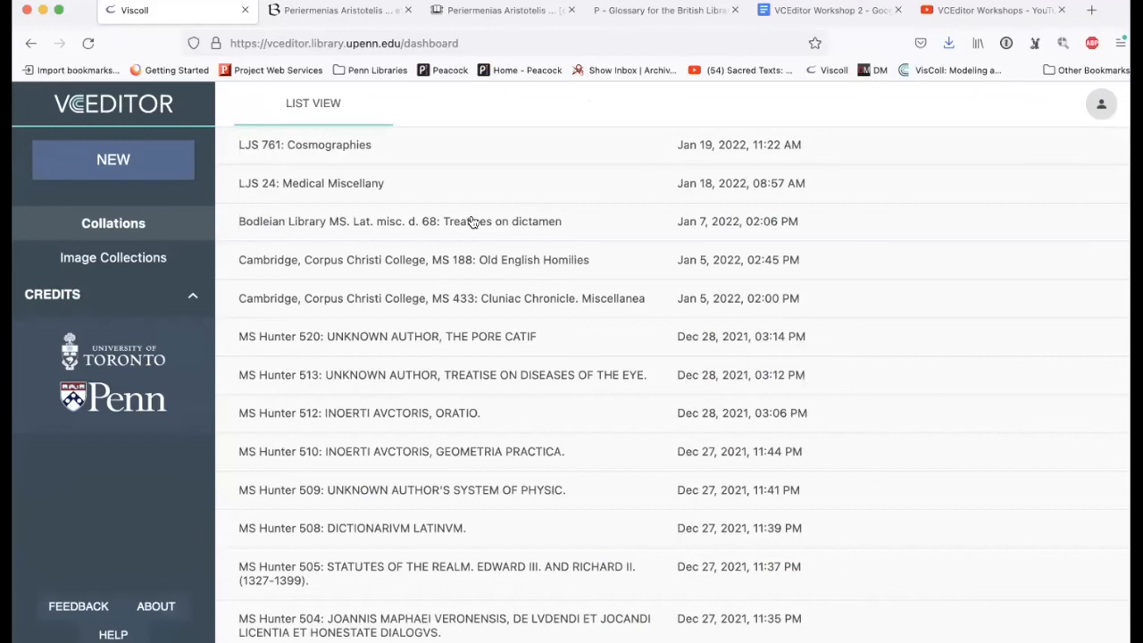
{"action": "left_click", "coordinate": [460, 216]}
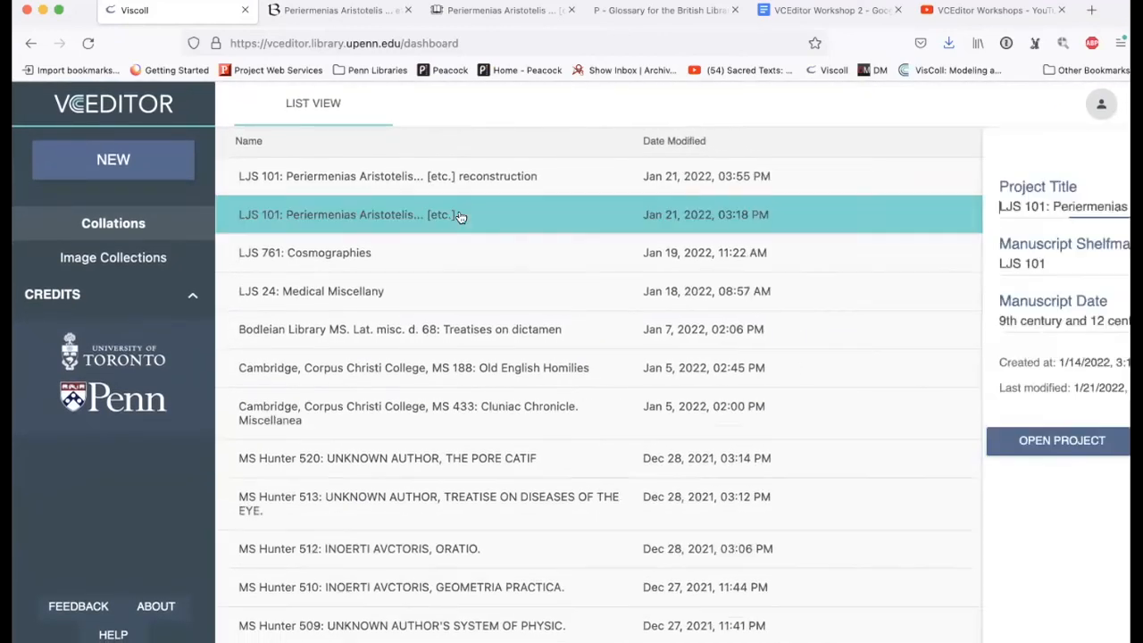
{"action": "left_click", "coordinate": [876, 442]}
- Copy the shareable view-only URL of the LJS 101 project and open it in a new browser window
{"action": "scroll", "coordinate": [629, 319], "scroll_direction": "down", "scroll_amount": 5}
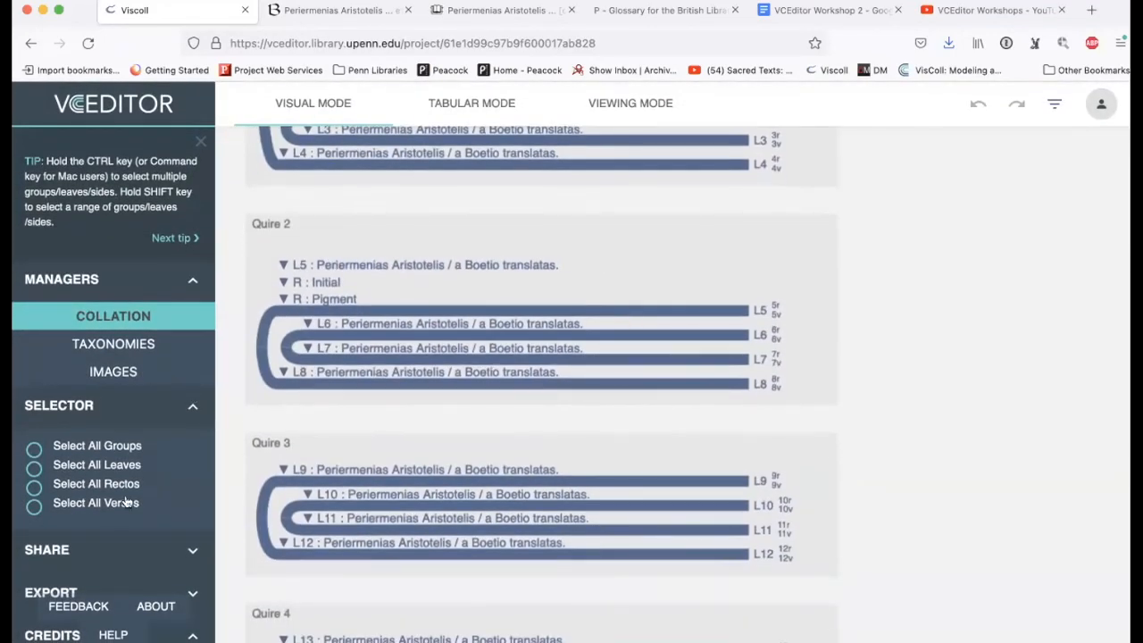
{"action": "scroll", "coordinate": [127, 505], "scroll_direction": "down", "scroll_amount": 3}
{"action": "left_click", "coordinate": [190, 391]}
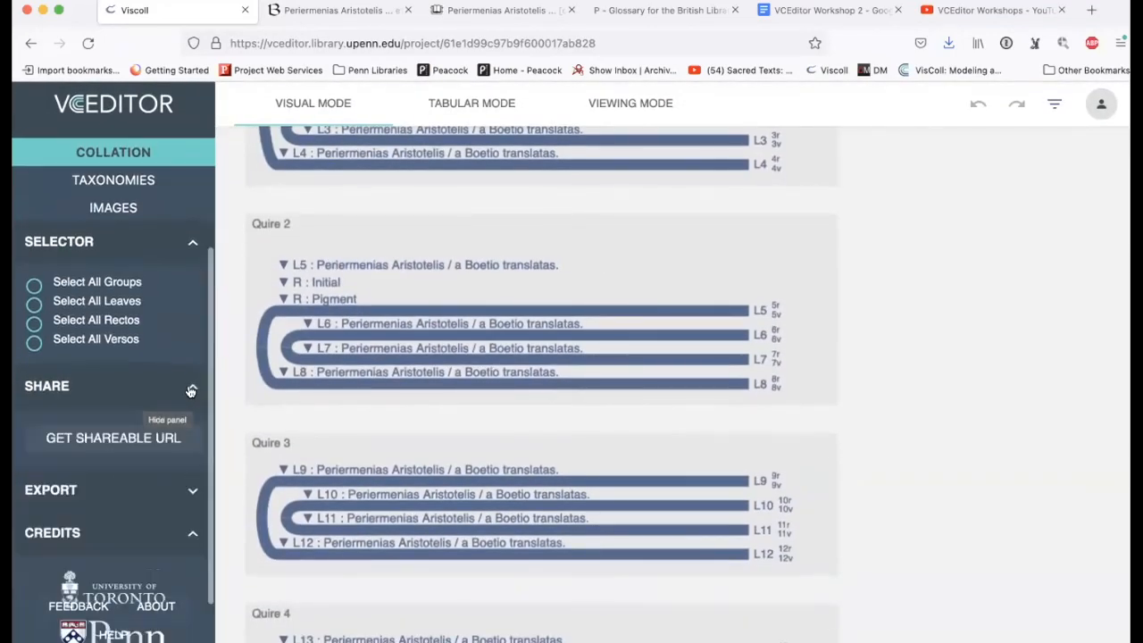
{"action": "left_click", "coordinate": [157, 439]}
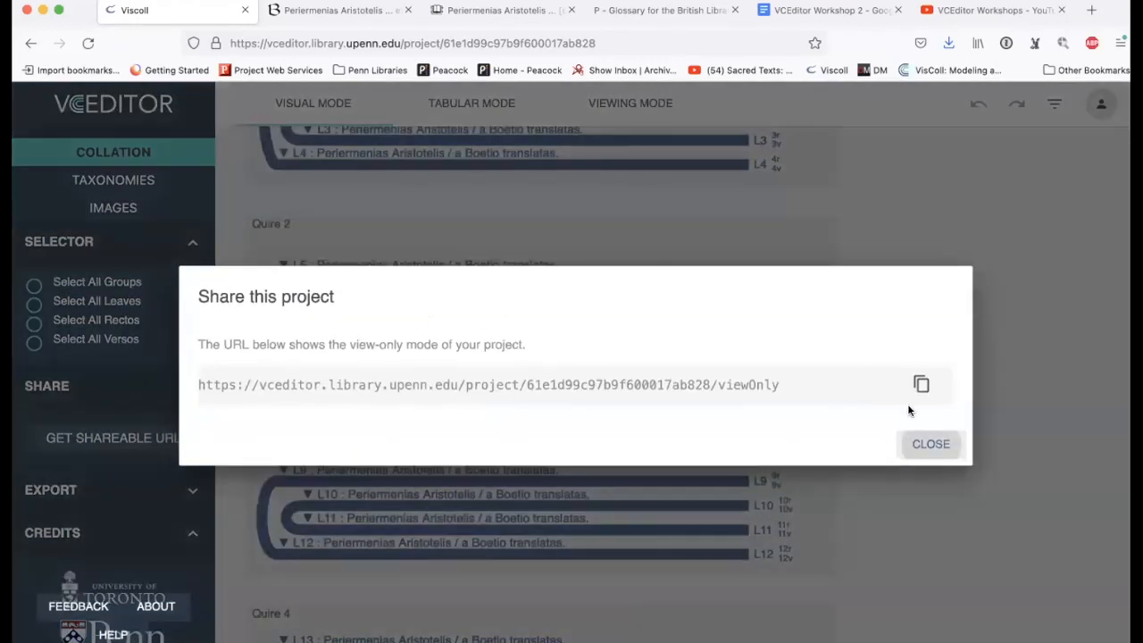
{"action": "left_click", "coordinate": [921, 384]}
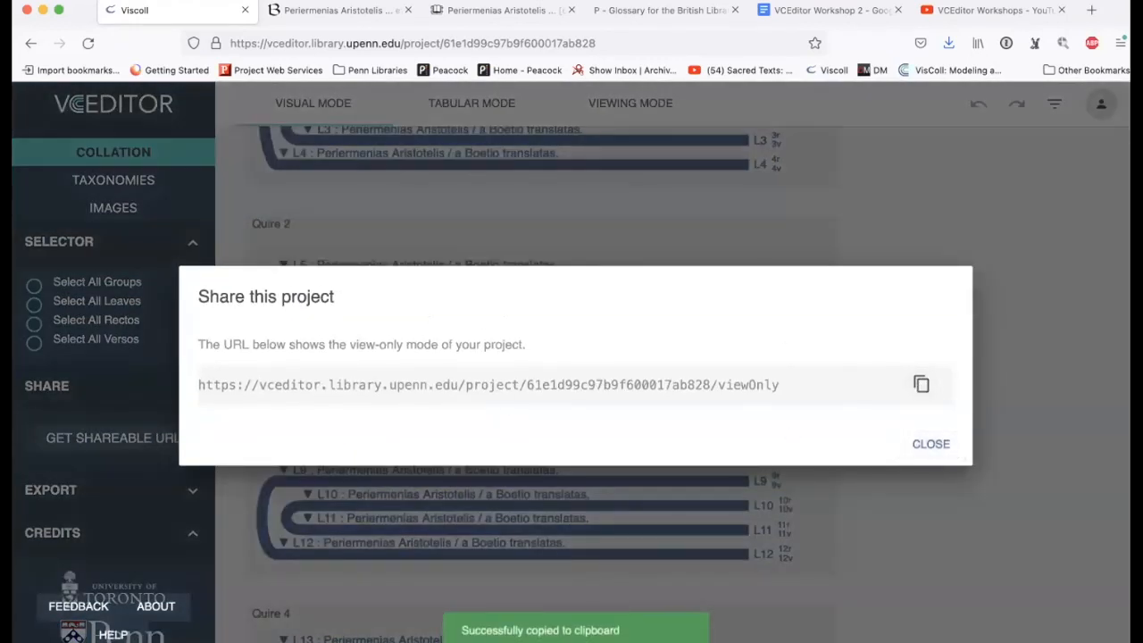
{"action": "left_click", "coordinate": [87, 0]}
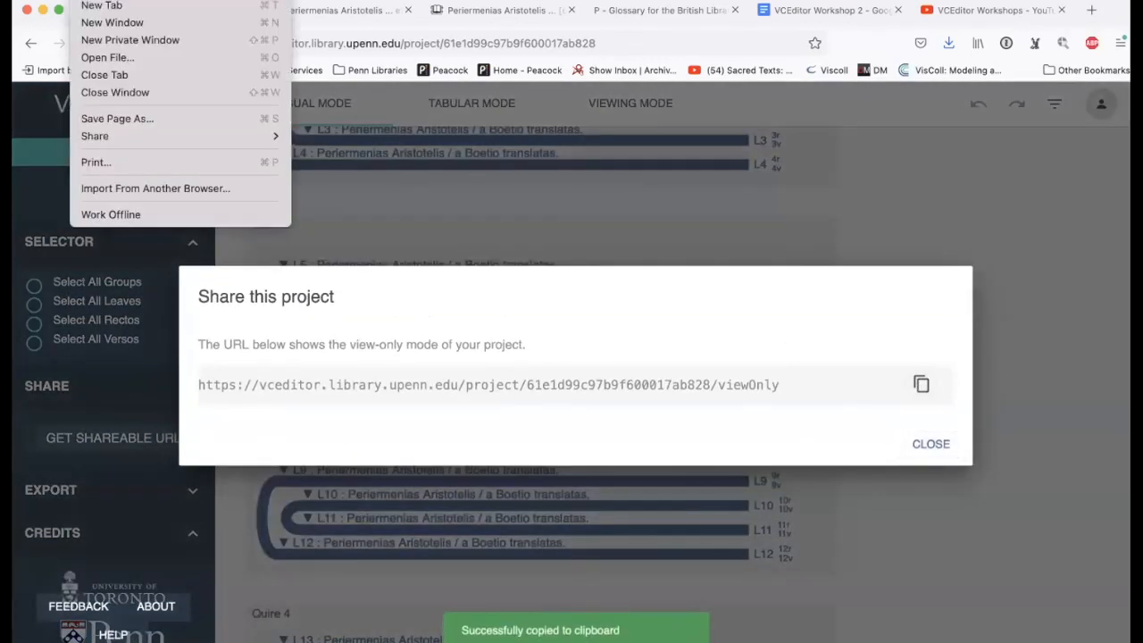
{"action": "left_click", "coordinate": [111, 23]}
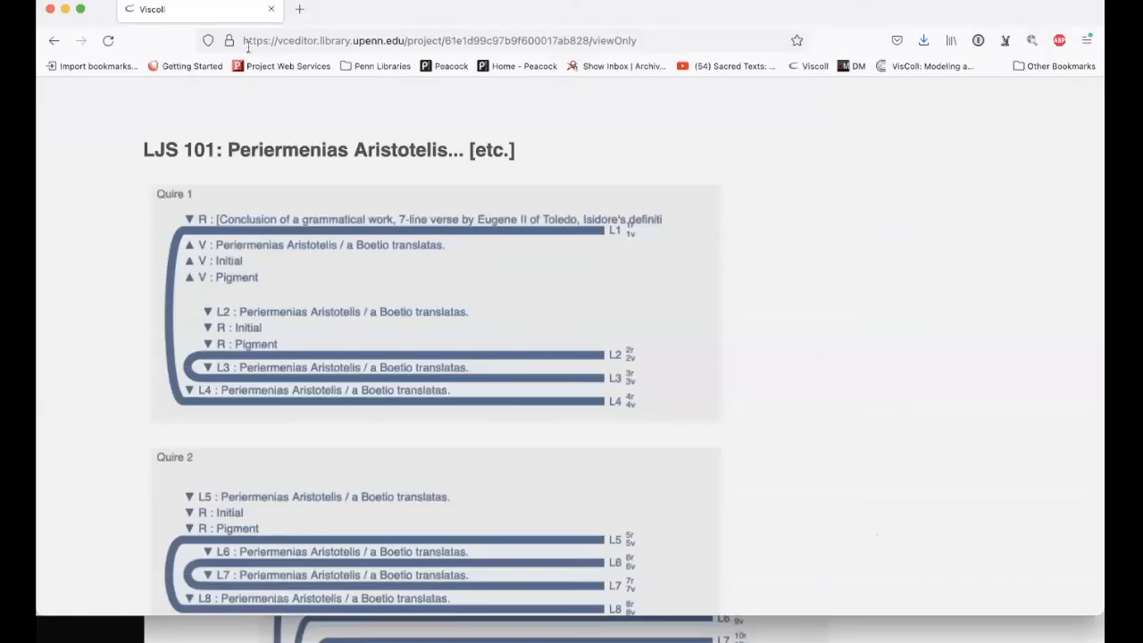
- Move and resize the two view-only browser windows so the reconstruction and the LJS 101 collation sit side by side
{"action": "left_click_drag", "start_coordinate": [103, 15], "coordinate": [235, 14]}
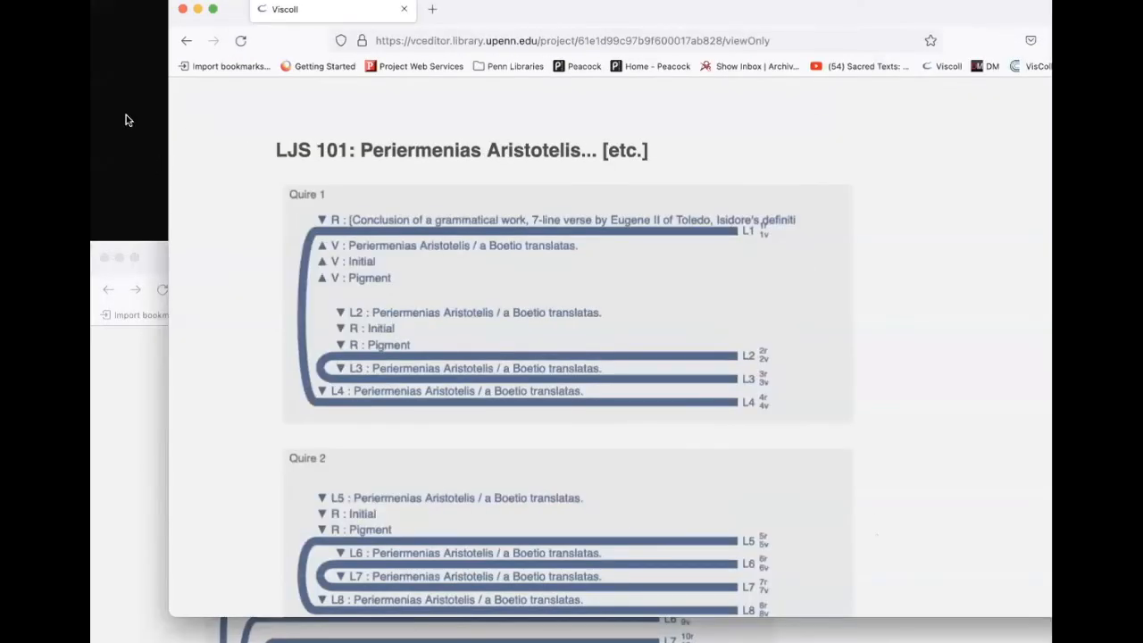
{"action": "left_click_drag", "start_coordinate": [152, 263], "coordinate": [124, 48]}
{"action": "double_click", "coordinate": [124, 48]}
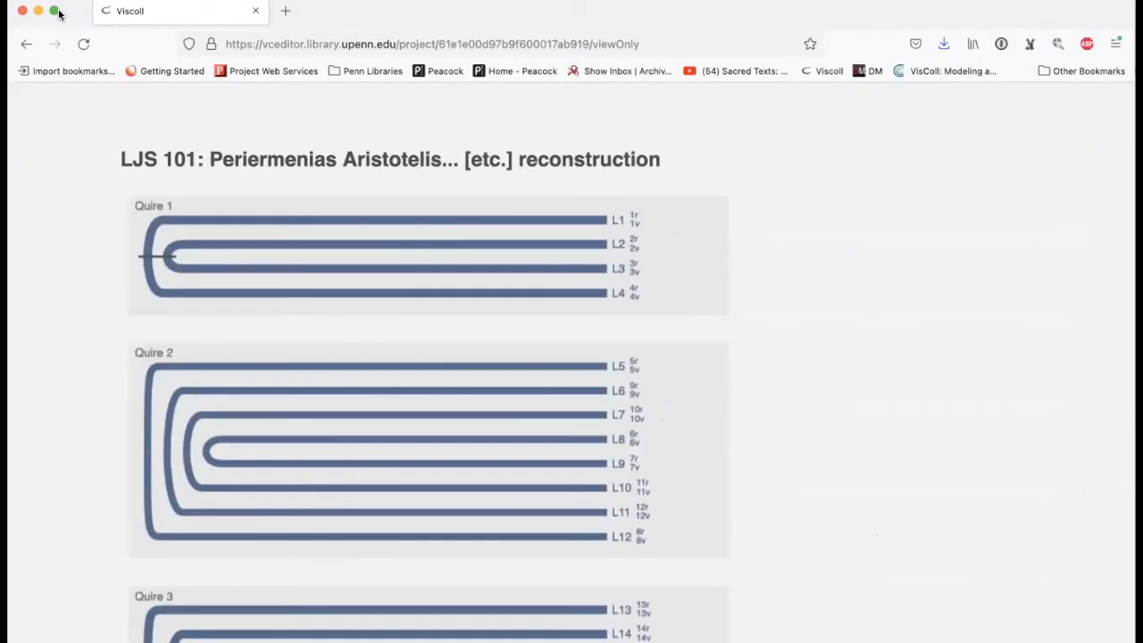
{"action": "left_click_drag", "start_coordinate": [1136, 187], "coordinate": [548, 188]}
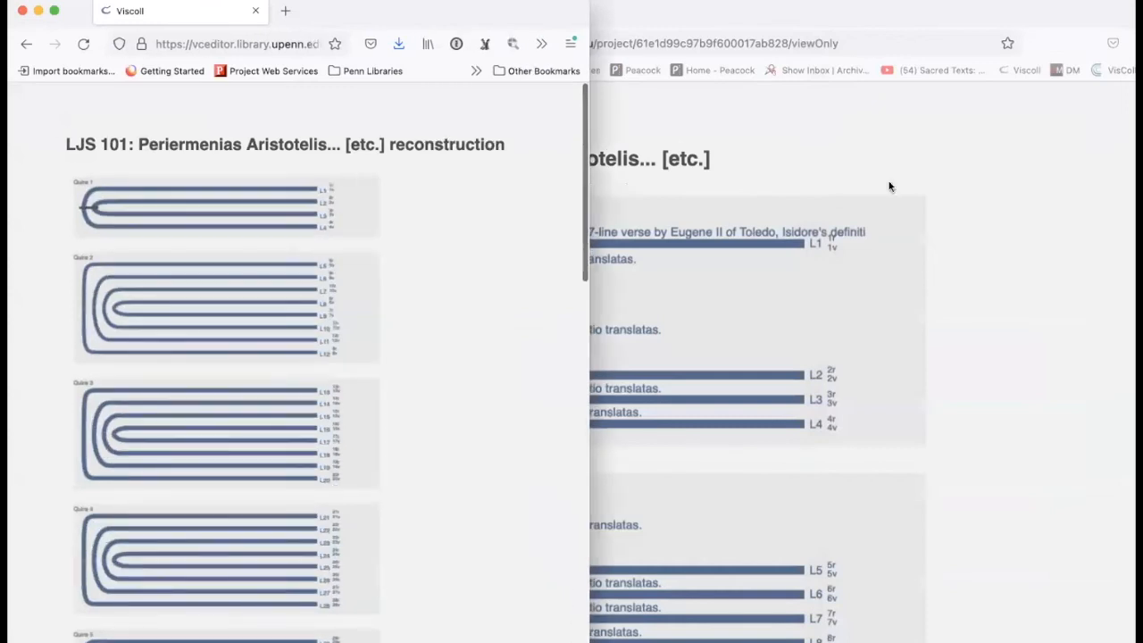
{"action": "left_click", "coordinate": [1076, 229]}
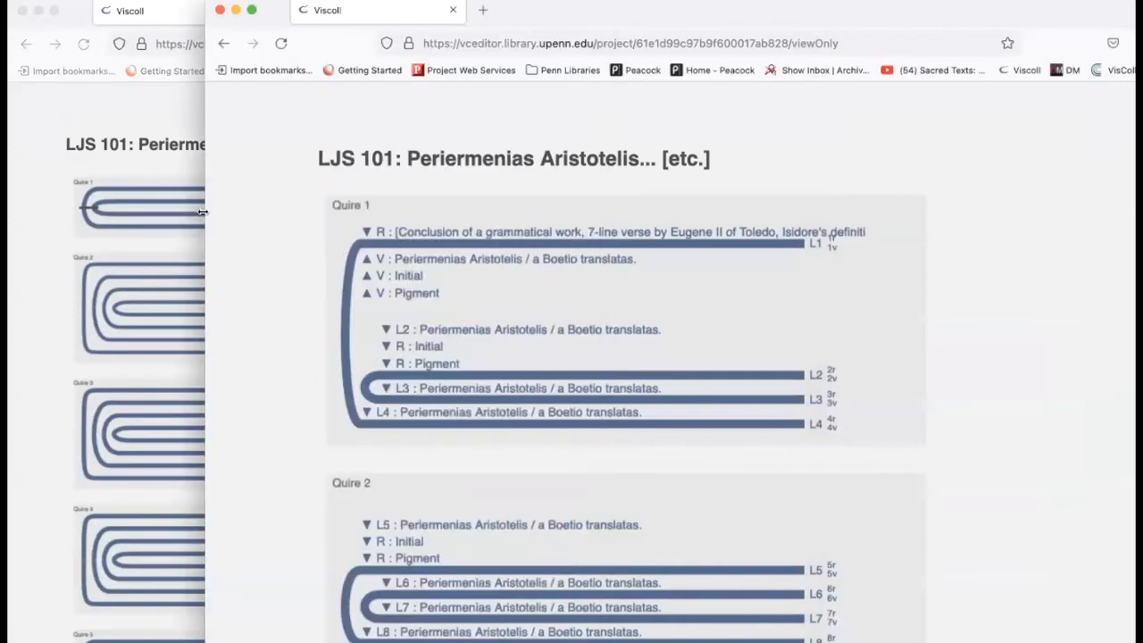
{"action": "left_click_drag", "start_coordinate": [236, 200], "coordinate": [602, 184]}
{"action": "left_click", "coordinate": [441, 234]}
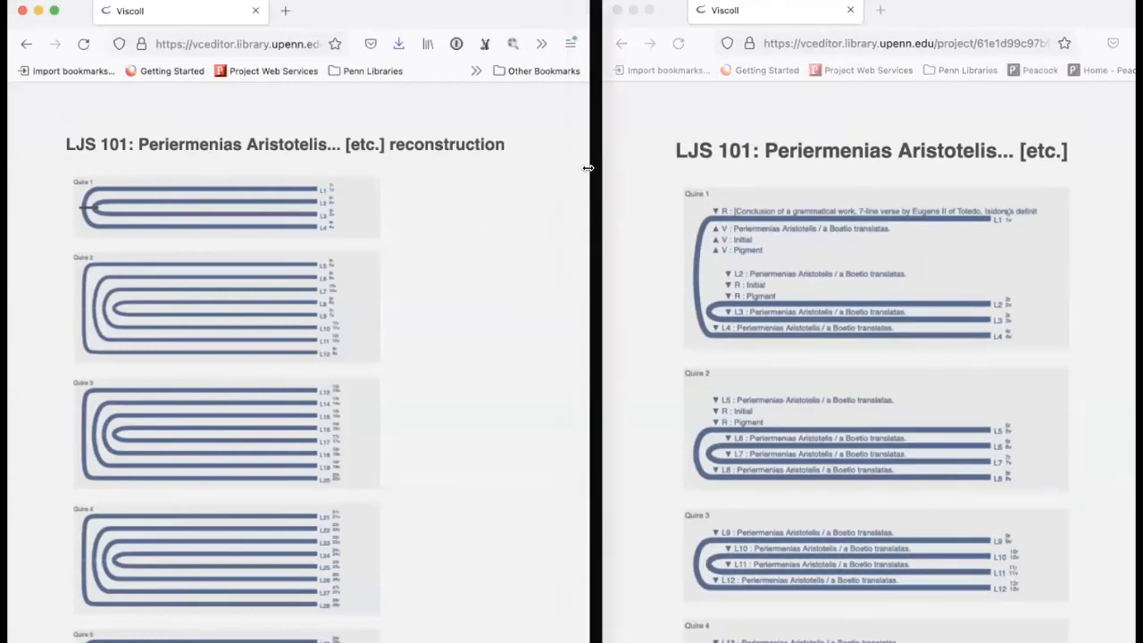
{"action": "left_click_drag", "start_coordinate": [640, 160], "coordinate": [849, 152]}
- Compare the quires of the reconstruction with those of the LJS 101 collation in the two view-only windows
{"action": "left_click", "coordinate": [953, 115]}
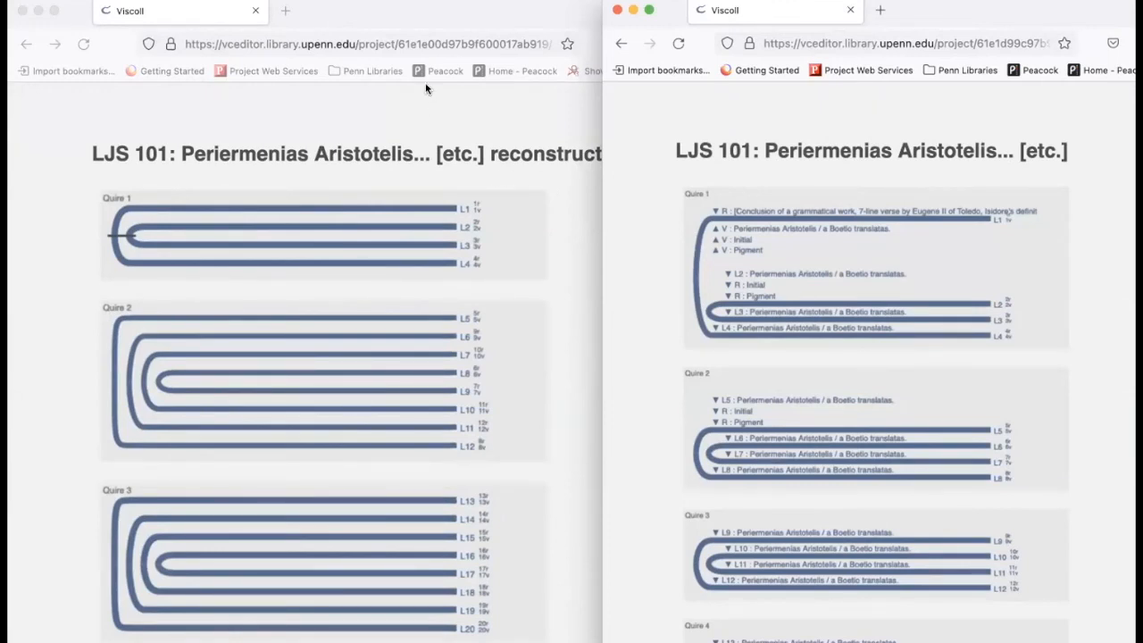
{"action": "scroll", "coordinate": [548, 306], "scroll_direction": "down", "scroll_amount": 2}
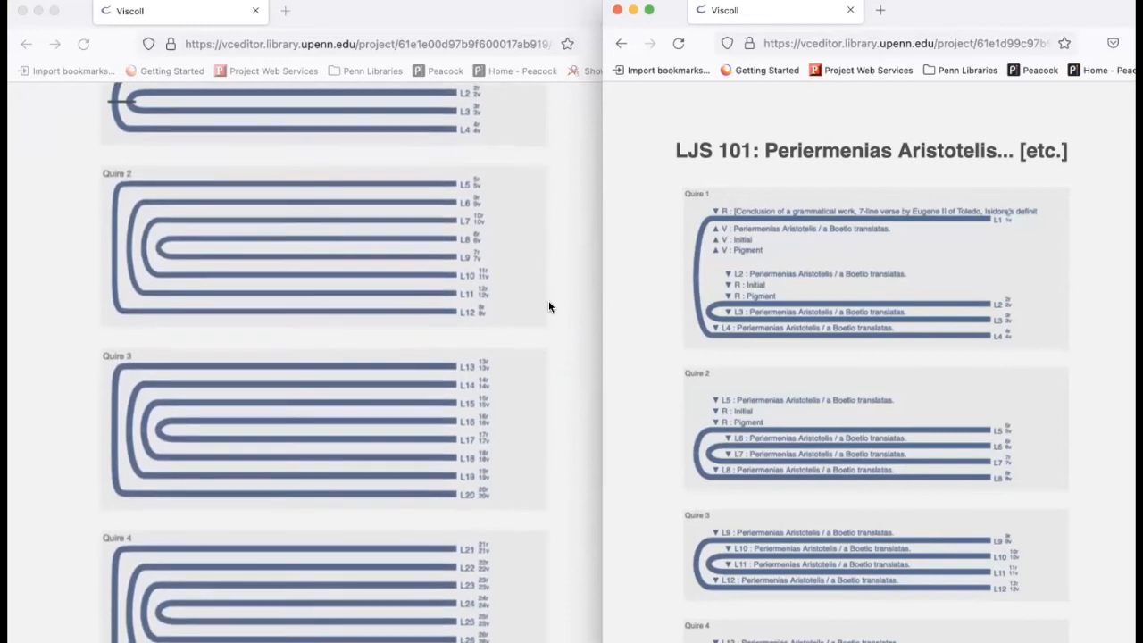
{"action": "scroll", "coordinate": [549, 306], "scroll_direction": "up", "scroll_amount": 2}
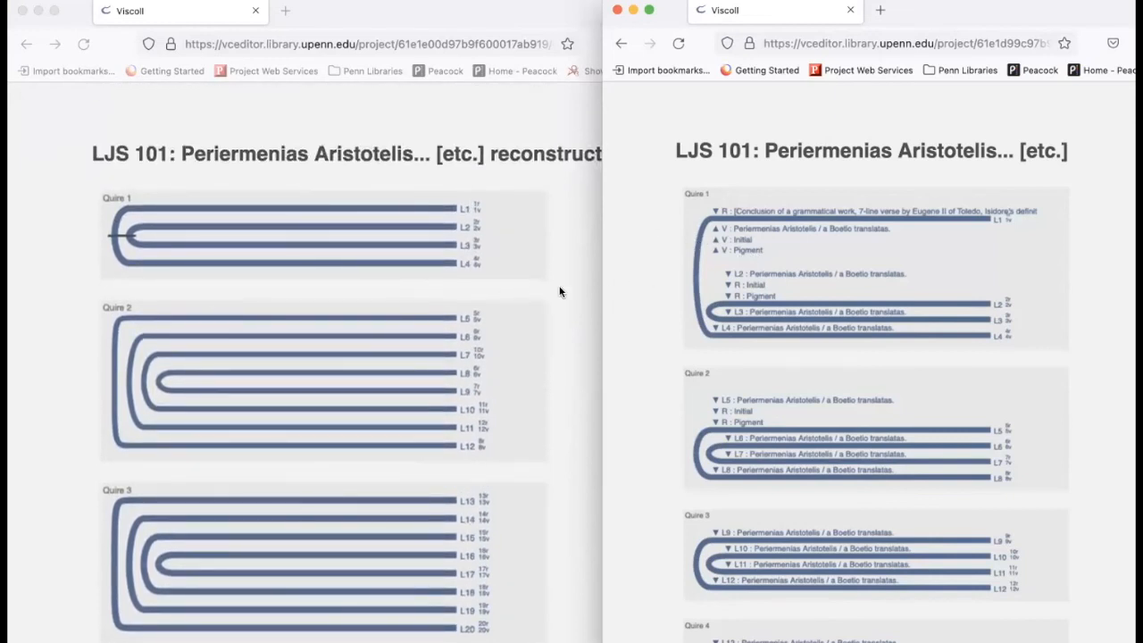